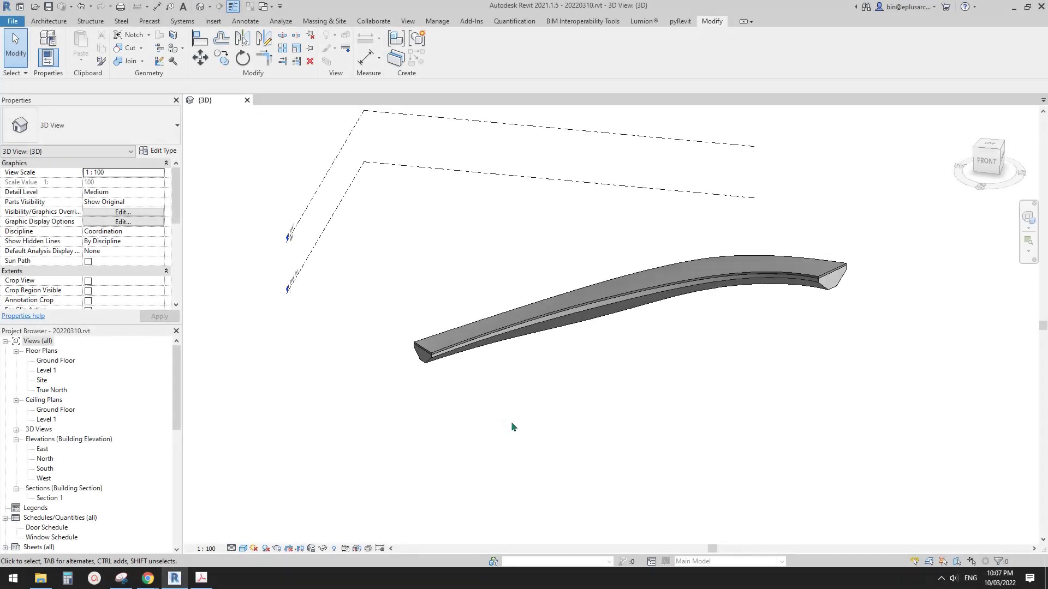
# Examine the finished curved ramp's floor and supporting mass from several sides in the 3D view
pyautogui.moveTo(548, 439); pyautogui.dragTo(545, 412, button='middle')
pyautogui.click(615, 255)
pyautogui.keyDown('shift'); pyautogui.moveTo(636, 279); pyautogui.dragTo(543, 256, button='middle'); pyautogui.keyUp('shift')
pyautogui.scroll(2, 578, 302)
pyautogui.click(632, 293)
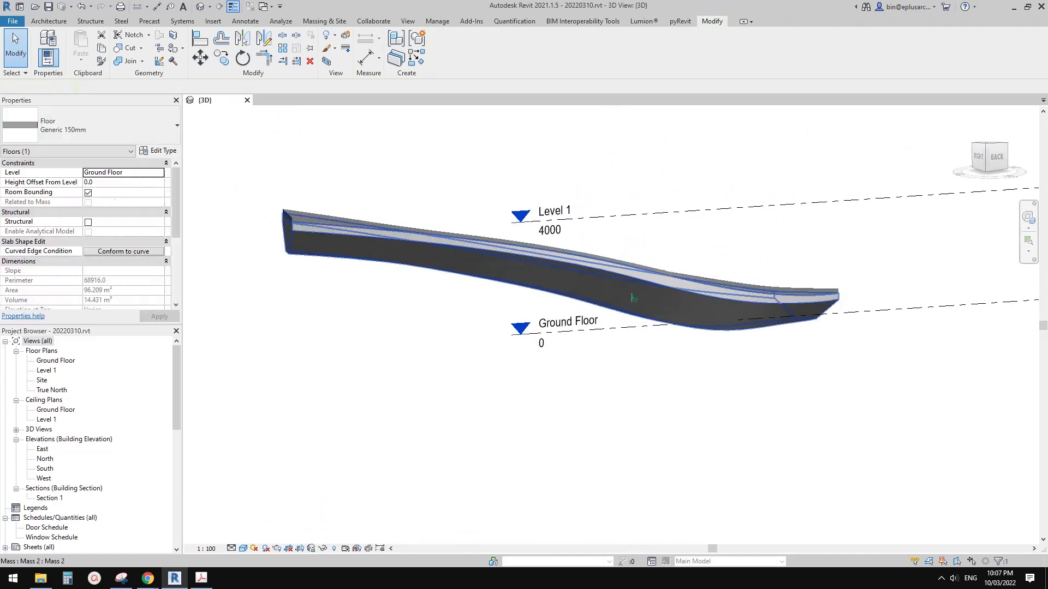
pyautogui.moveTo(600, 321); pyautogui.dragTo(549, 378, button='middle')
pyautogui.scroll(-1, 581, 360)
pyautogui.click(617, 382)
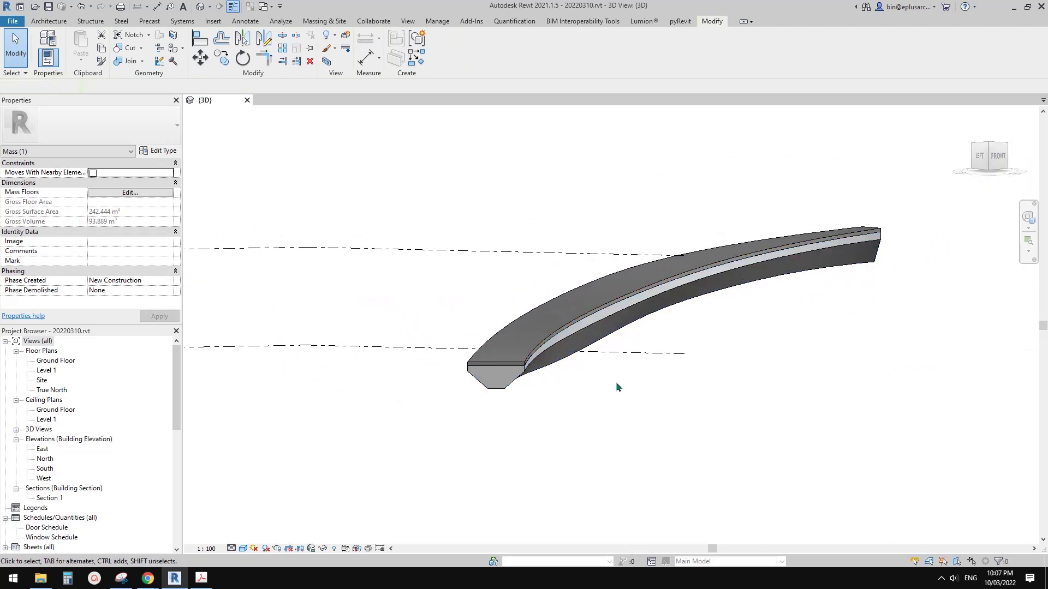
pyautogui.click(573, 310)
pyautogui.moveTo(581, 305); pyautogui.dragTo(641, 435, button='middle')
pyautogui.click(488, 301)
pyautogui.keyDown('shift'); pyautogui.moveTo(488, 302); pyautogui.dragTo(358, 237, button='middle'); pyautogui.keyUp('shift')
pyautogui.keyDown('shift'); pyautogui.moveTo(345, 175); pyautogui.dragTo(294, 202, button='middle'); pyautogui.keyUp('shift')
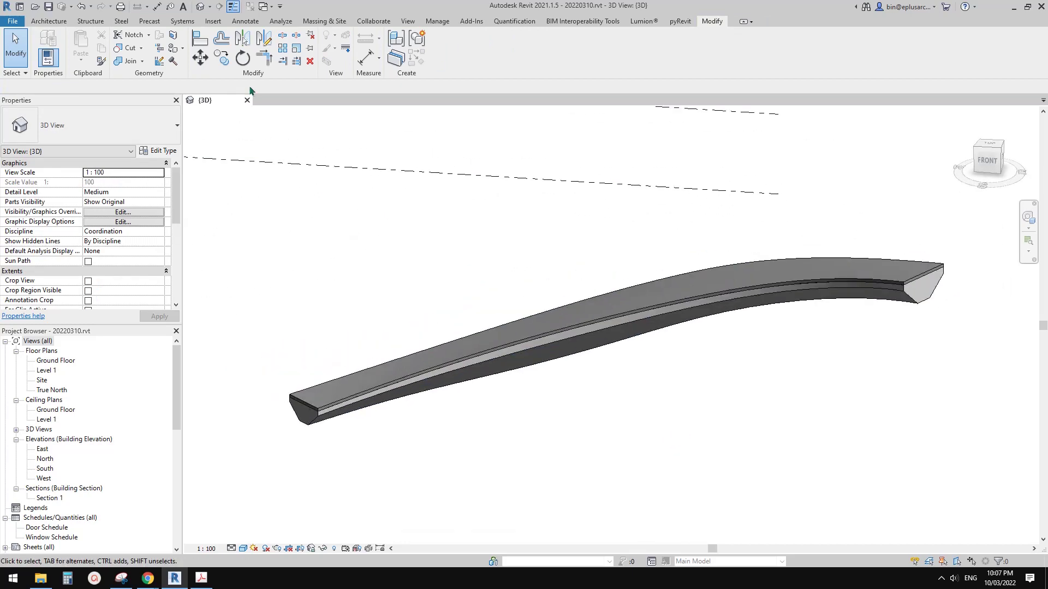
# Close the finished ramp project and create a new project from the defaultAUSENU template
pyautogui.click(247, 100)
pyautogui.click(550, 289)
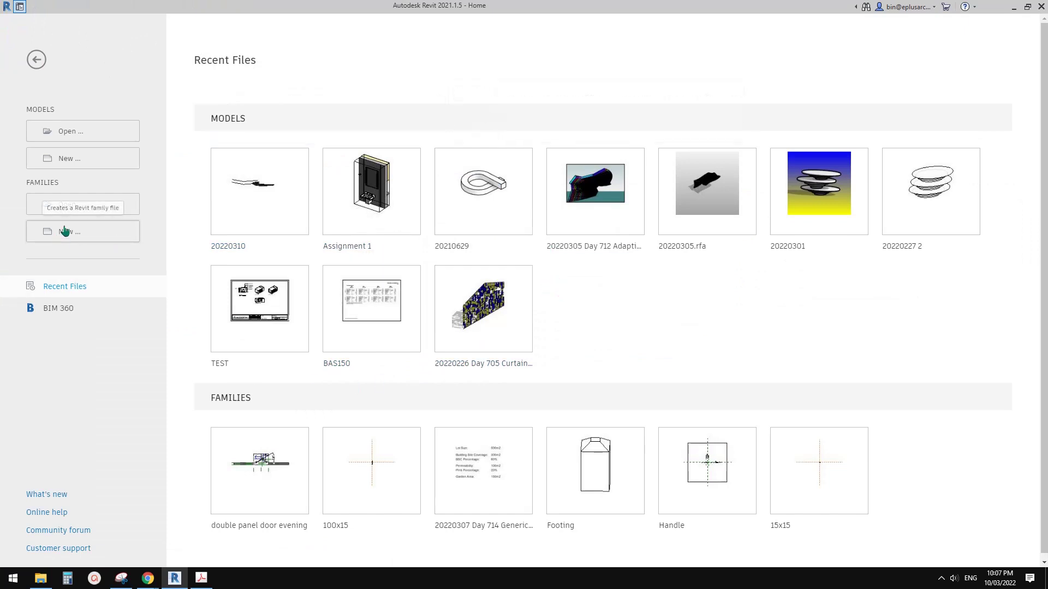
pyautogui.click(77, 159)
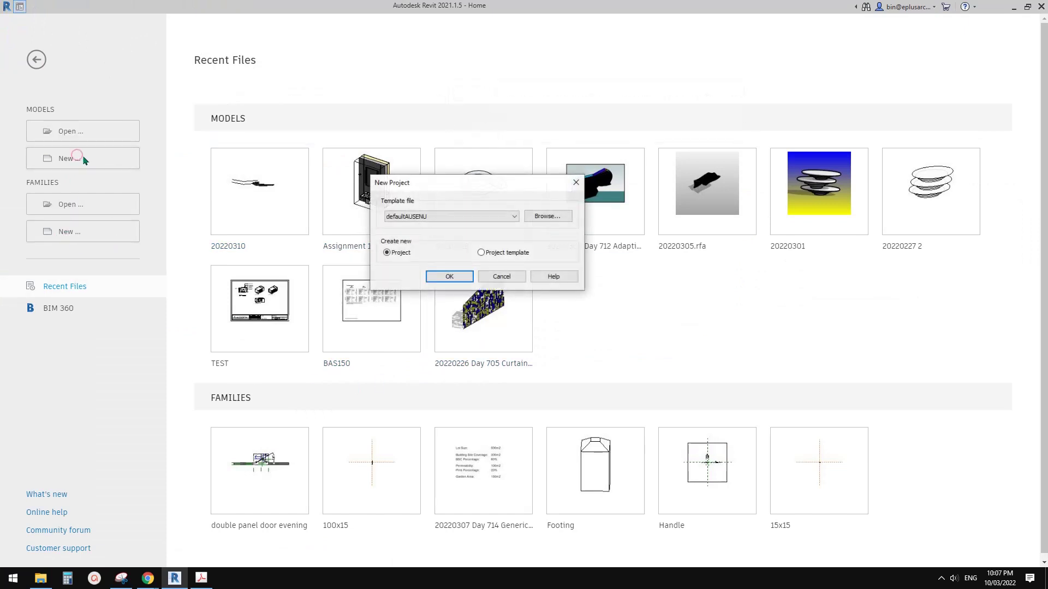
pyautogui.click(455, 278)
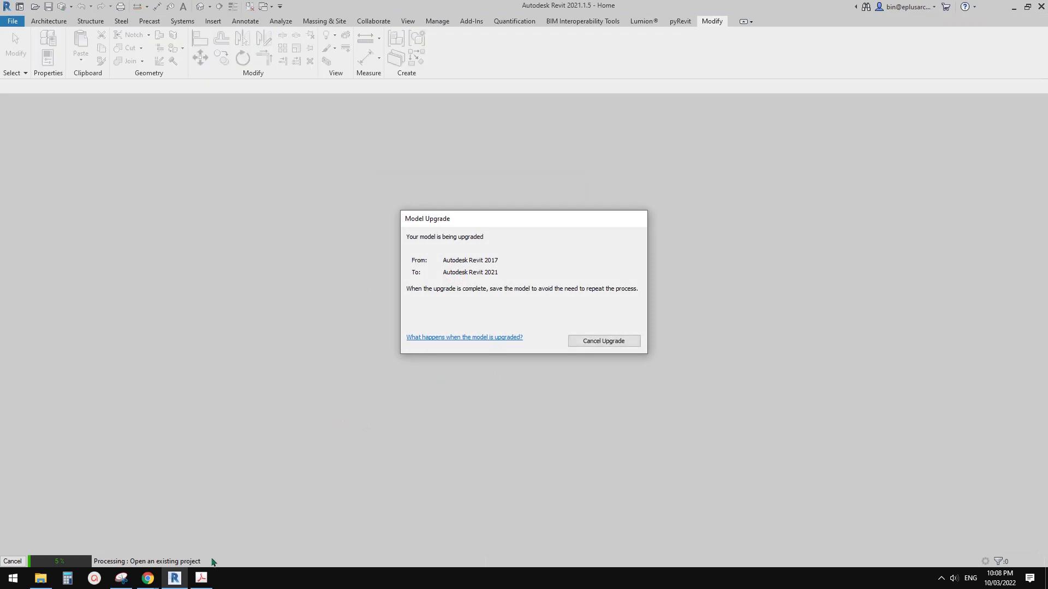
# Switch to Adobe Acrobat to view the outline in irregular shape of Ramp.pdf, and return to Revit
pyautogui.click(201, 578)
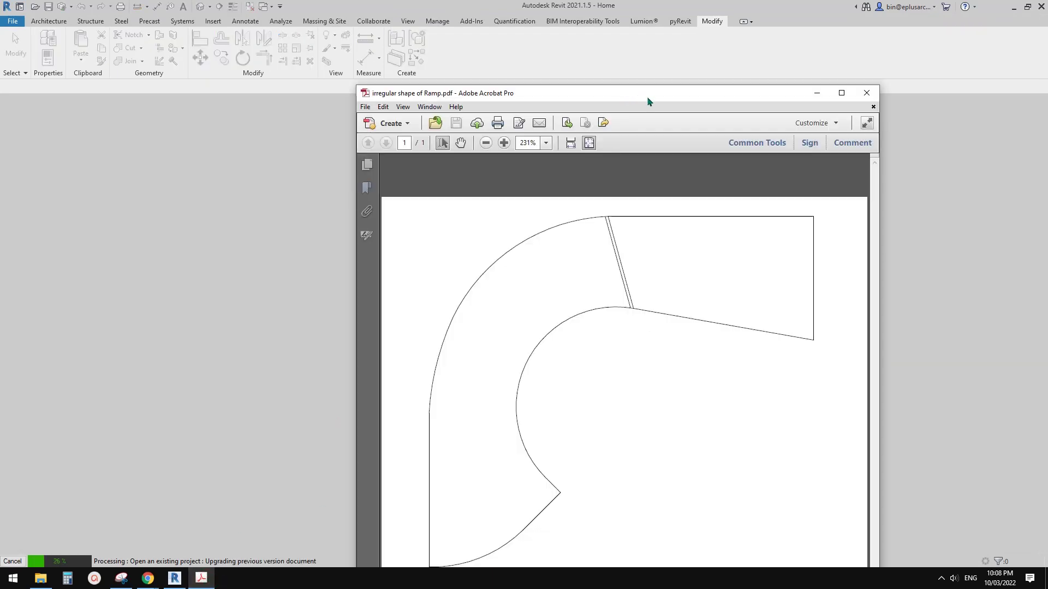
pyautogui.moveTo(648, 102); pyautogui.dragTo(653, 26)
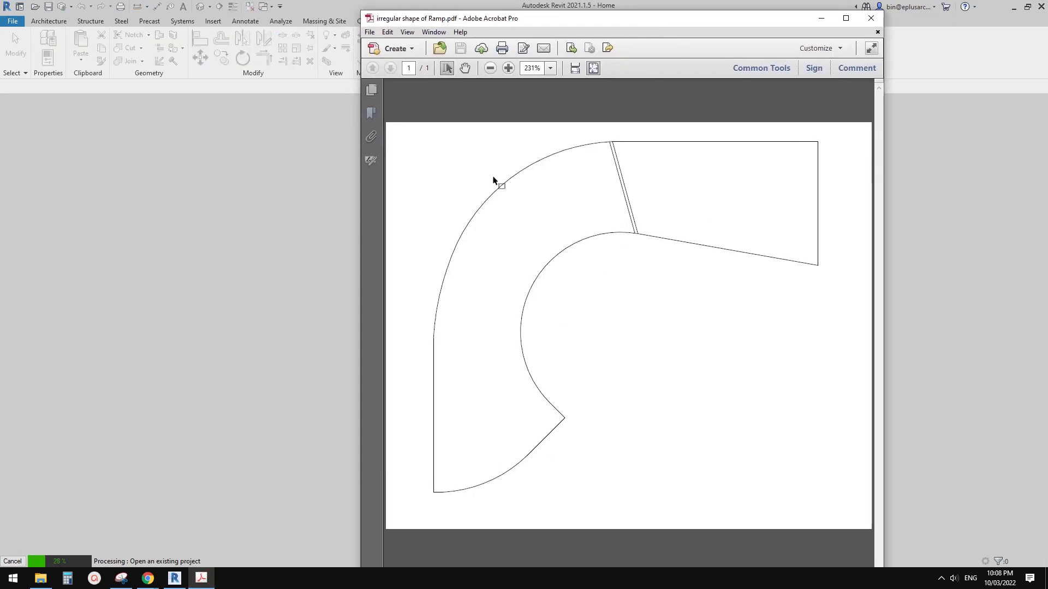
pyautogui.click(223, 225)
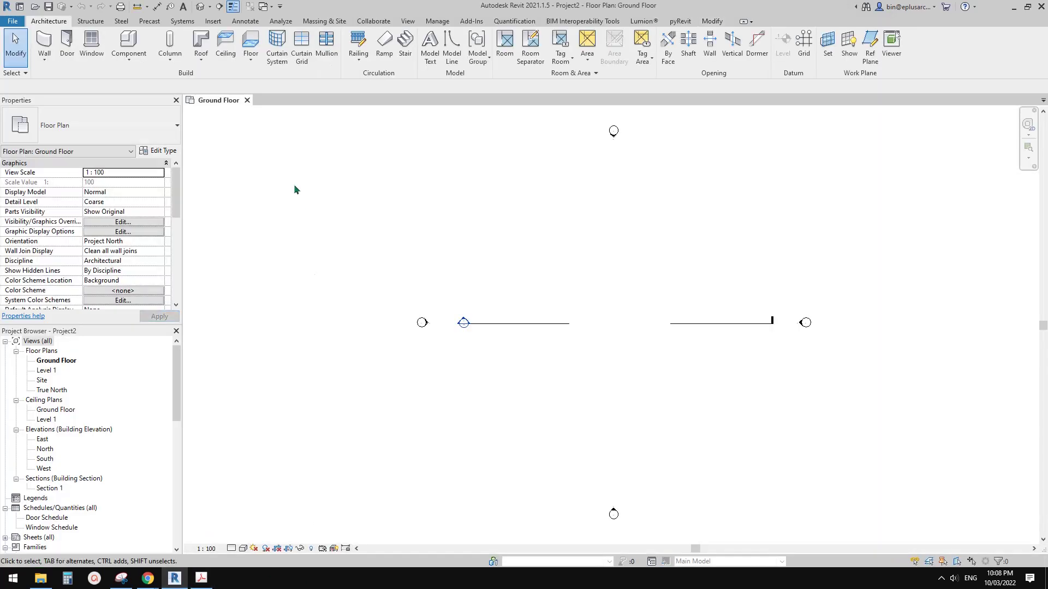
# Link irregular shape of Ramp.pdf from the Downloads folder at 150 DPI and place it near the middle of the Ground Floor plan
pyautogui.click(212, 22)
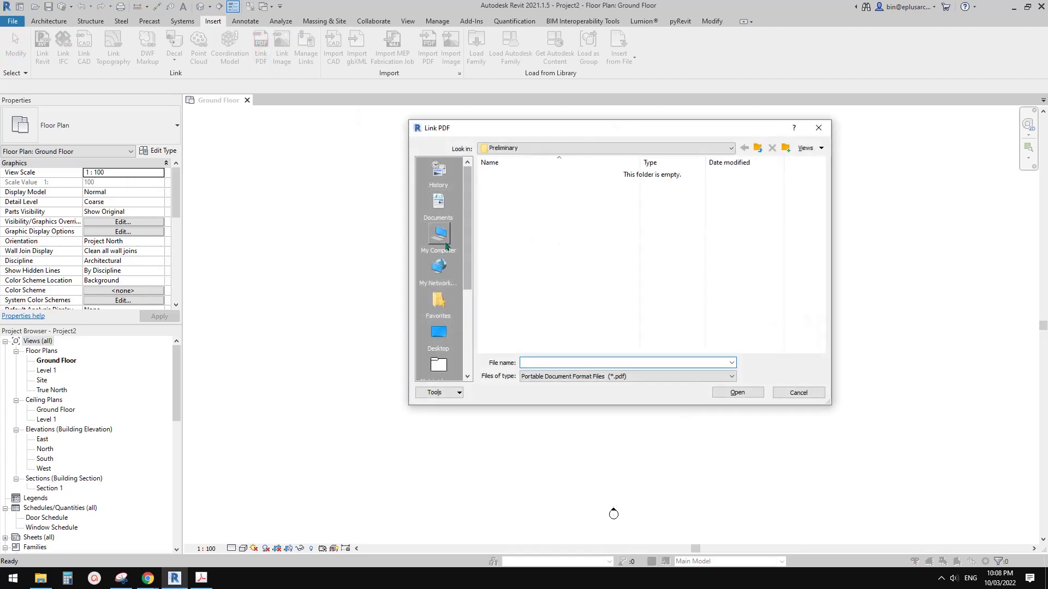
pyautogui.click(445, 246)
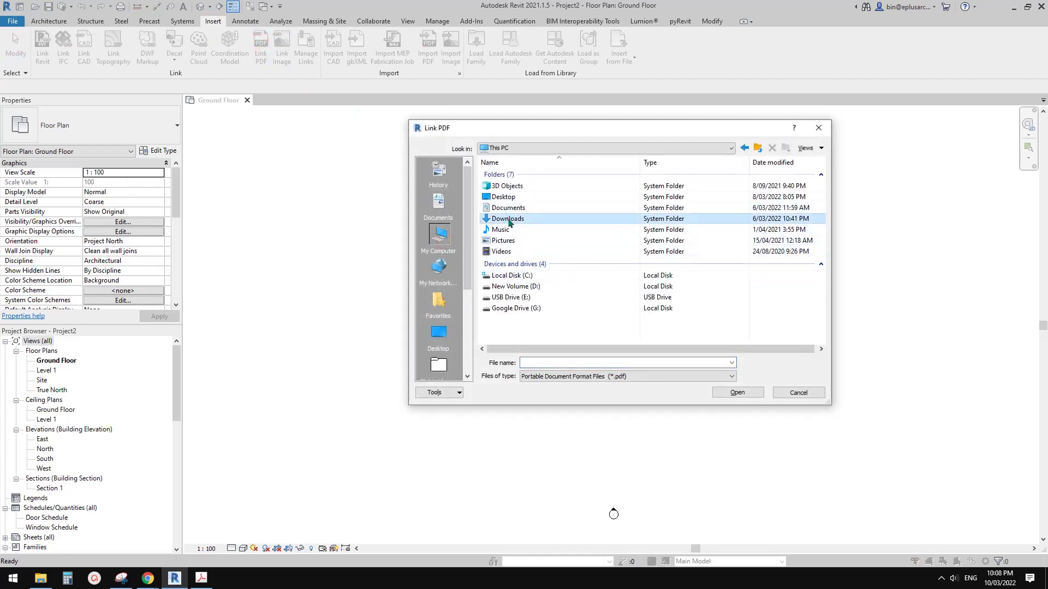
pyautogui.doubleClick(508, 219)
pyautogui.doubleClick(510, 197)
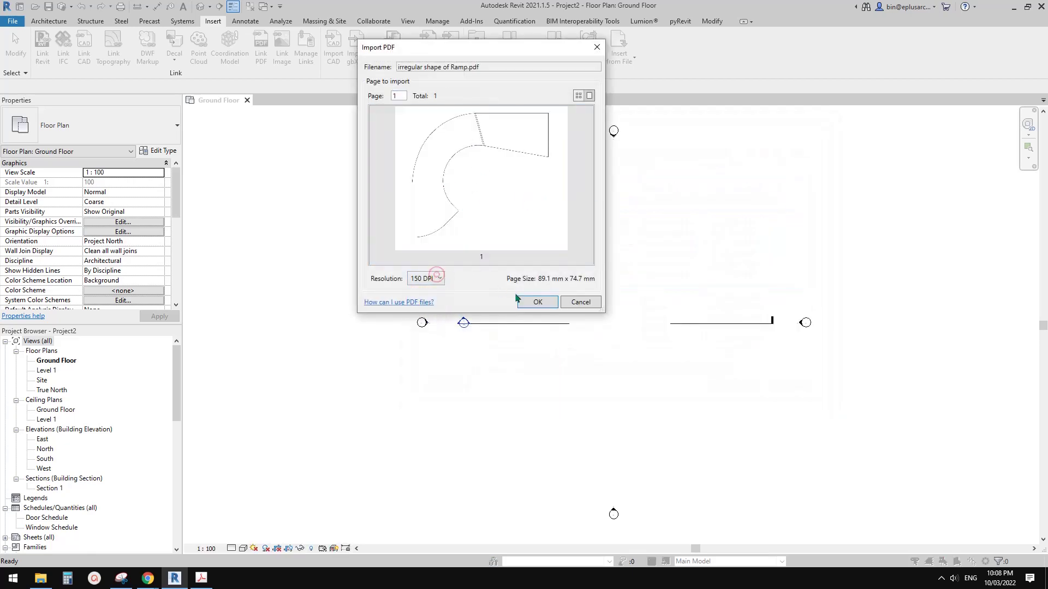
pyautogui.click(520, 299)
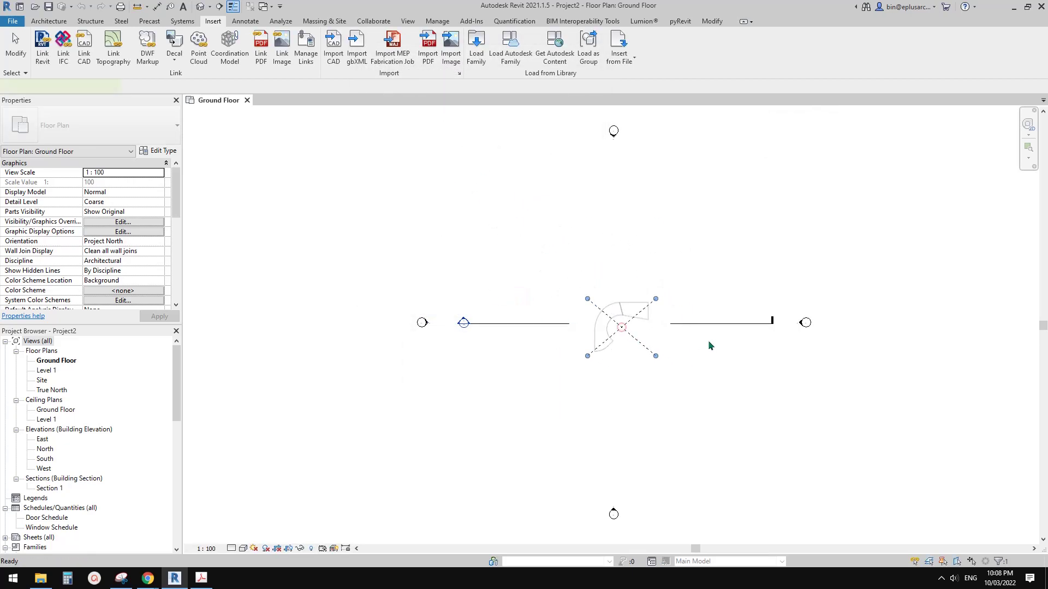
pyautogui.click(620, 322)
# Select the placed ramp PDF image and enable snaps on it
pyautogui.scroll(5, 620, 320)
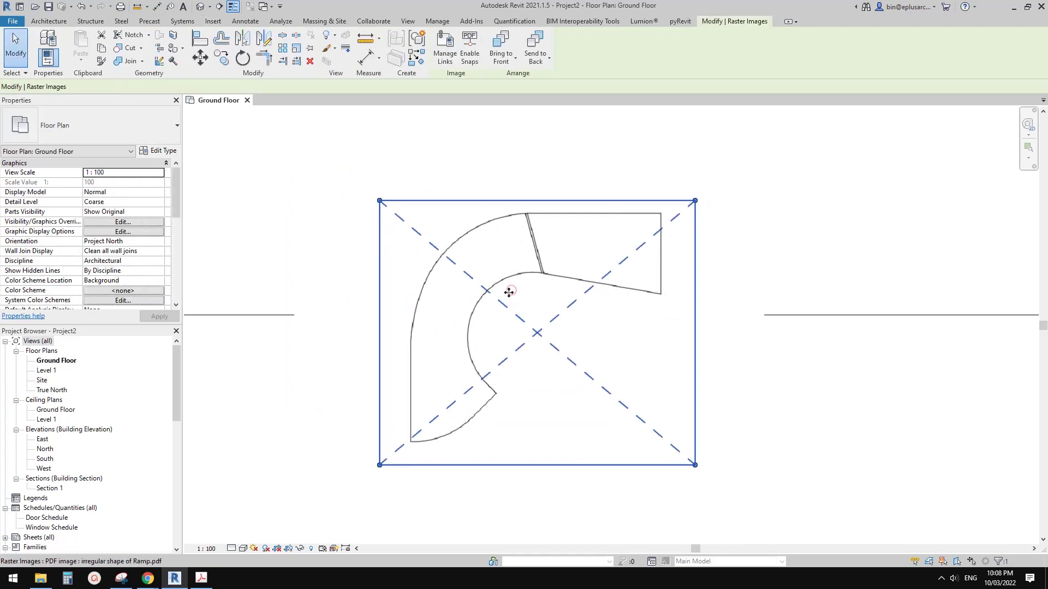
pyautogui.click(510, 292)
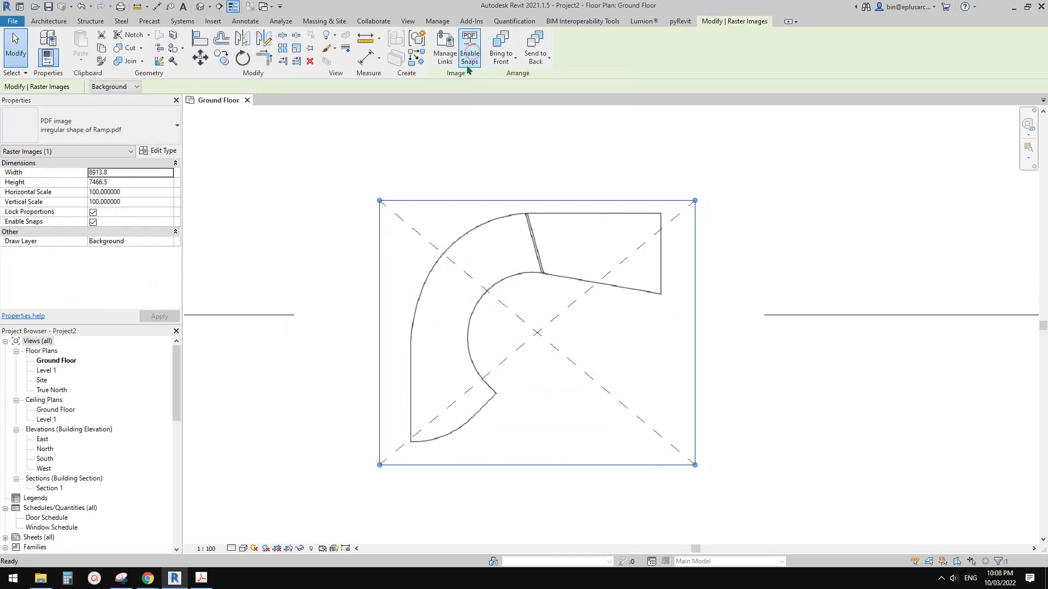
pyautogui.scroll(3, 505, 211)
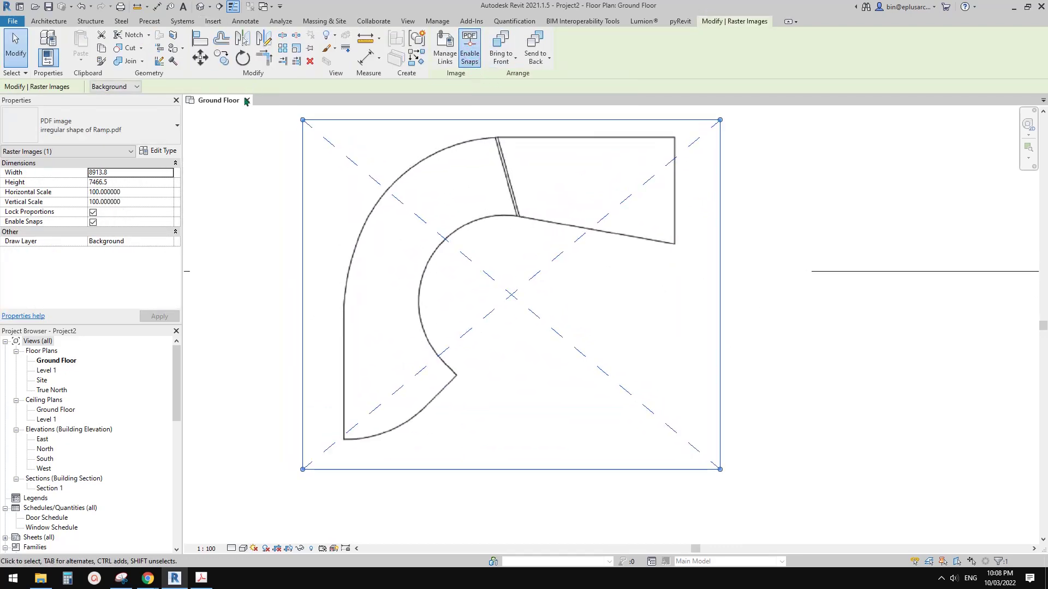
pyautogui.moveTo(509, 239); pyautogui.dragTo(515, 283, button='middle')
# Start a Generic 150mm floor and pick the PDF's straight edges at the wide upper end and the long vertical side as boundary lines
pyautogui.click(35, 23)
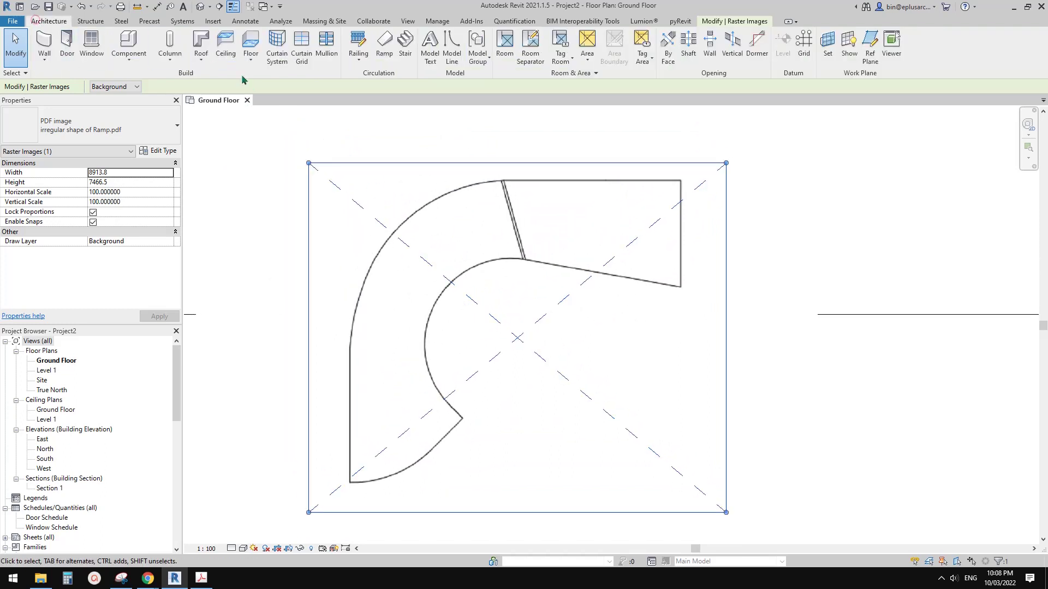
pyautogui.click(254, 46)
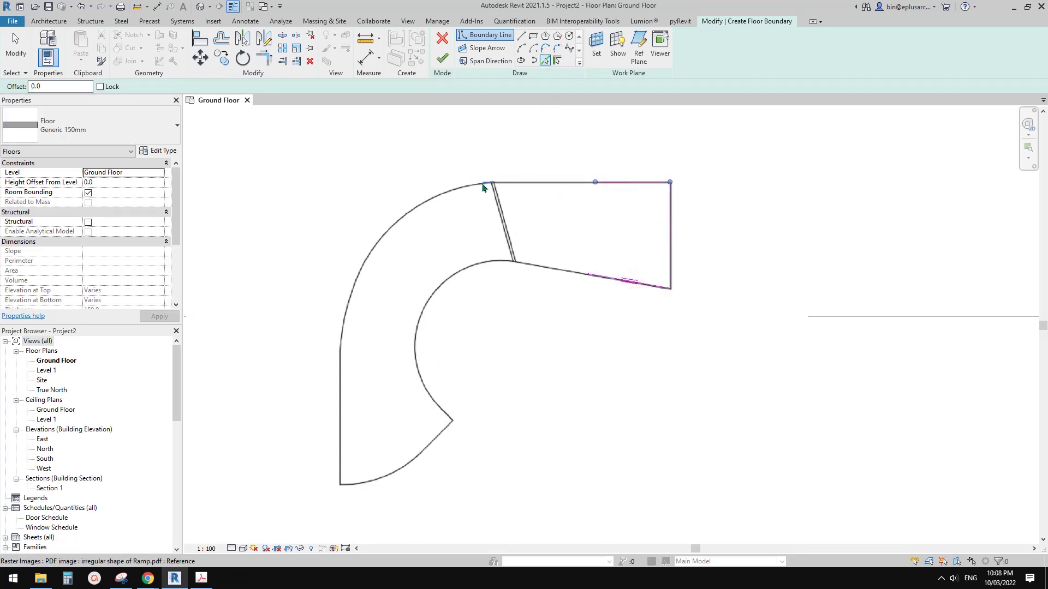
pyautogui.click(340, 403)
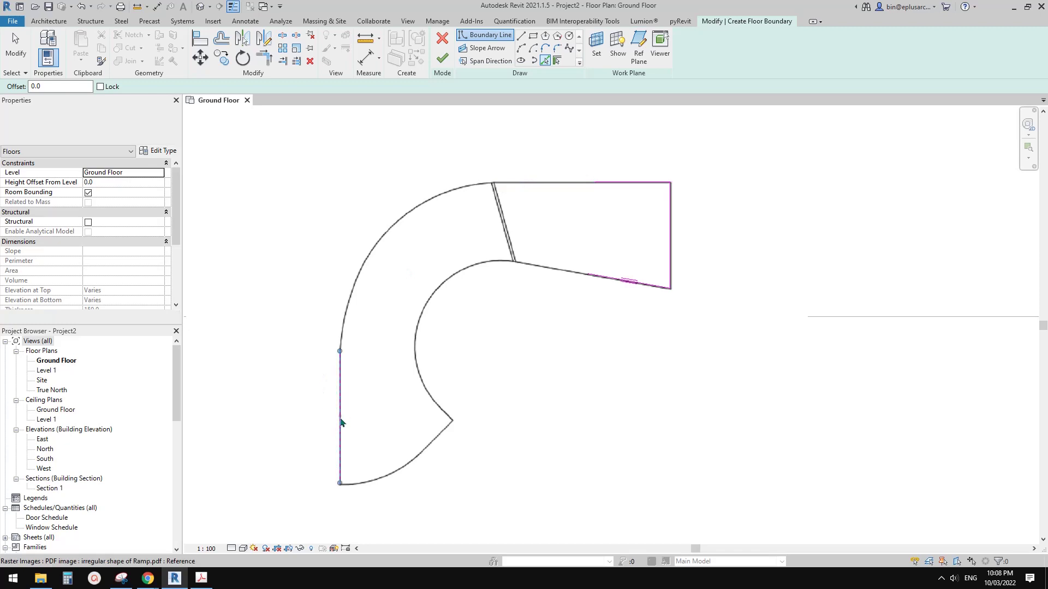
# Pick the short horizontal, diagonal and short inner edges at the ramp's lower end as boundary lines
pyautogui.scroll(5, 346, 486)
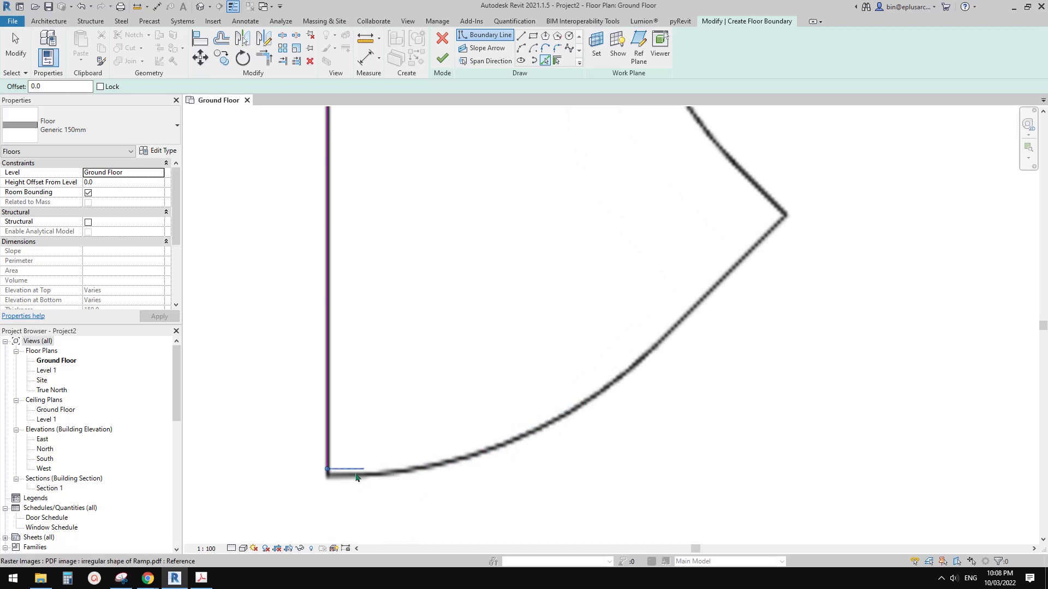
pyautogui.click(349, 476)
pyautogui.scroll(-2, 350, 476)
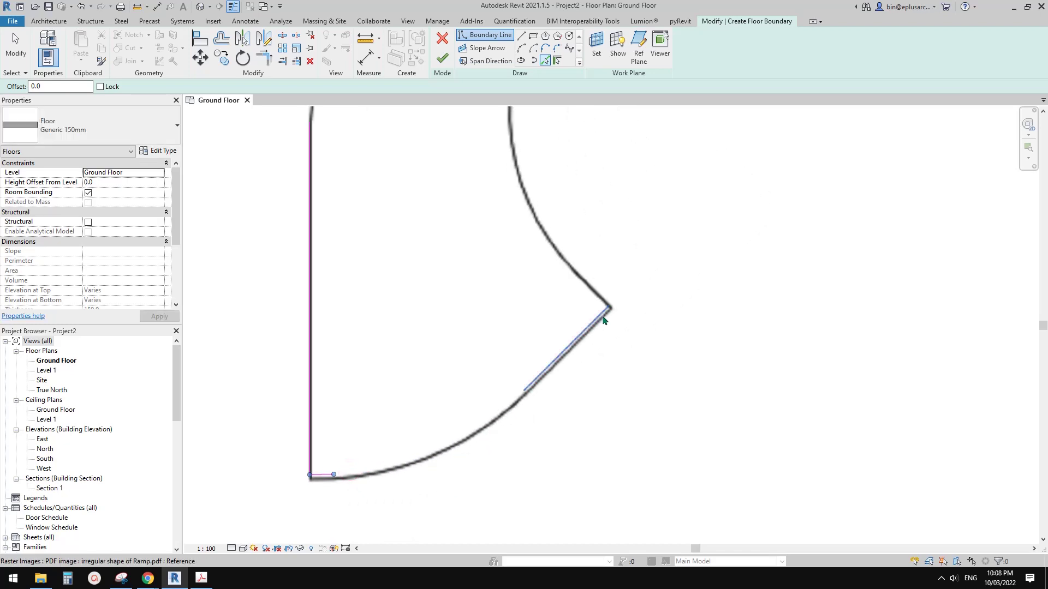
pyautogui.click(602, 315)
pyautogui.moveTo(599, 294)
pyautogui.mouseDown(button='middle')
pyautogui.moveTo(590, 377)
pyautogui.moveTo(575, 388)
pyautogui.mouseUp(button='middle')
pyautogui.scroll(-2, 573, 365)
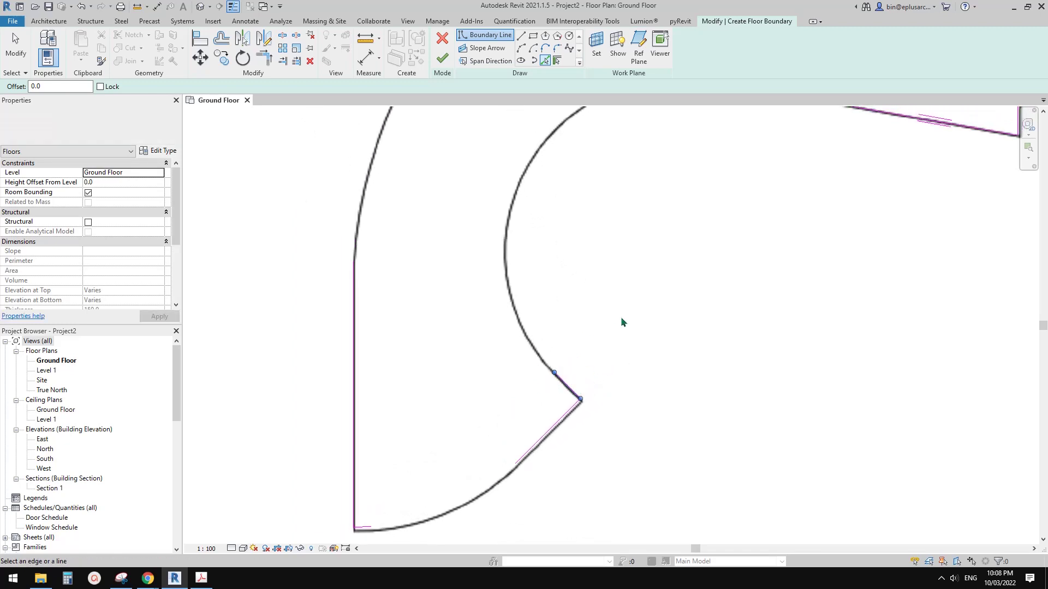
# Join the upper straight edge and the long vertical edge with a fillet arc of about 3460 mm radius along the outer curve
pyautogui.moveTo(696, 156); pyautogui.dragTo(554, 288, button='middle')
pyautogui.scroll(-1, 546, 162)
pyautogui.moveTo(469, 332)
pyautogui.mouseDown(button='middle')
pyautogui.moveTo(474, 358)
pyautogui.moveTo(477, 349)
pyautogui.mouseUp(button='middle')
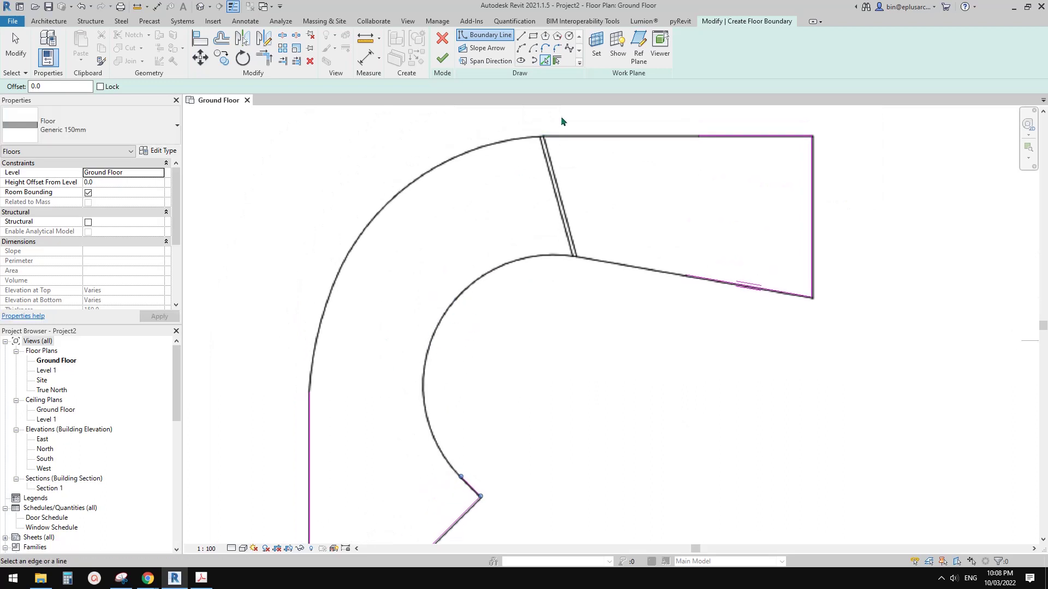
pyautogui.scroll(-1, 616, 194)
pyautogui.moveTo(616, 194); pyautogui.dragTo(594, 210, button='middle')
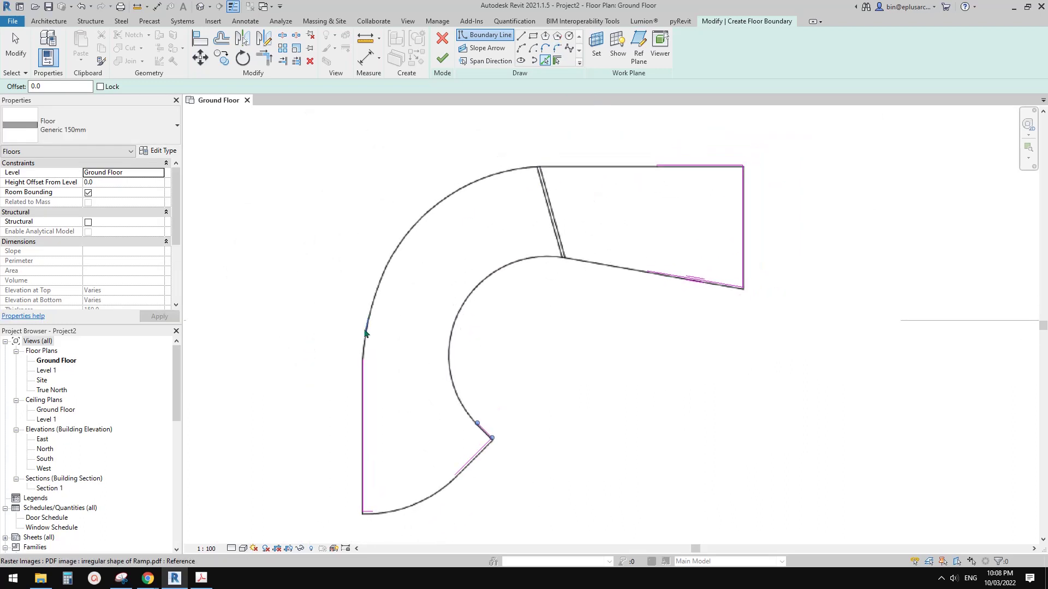
pyautogui.moveTo(572, 358)
pyautogui.mouseDown(button='middle')
pyautogui.moveTo(587, 299)
pyautogui.moveTo(554, 356)
pyautogui.mouseUp(button='middle')
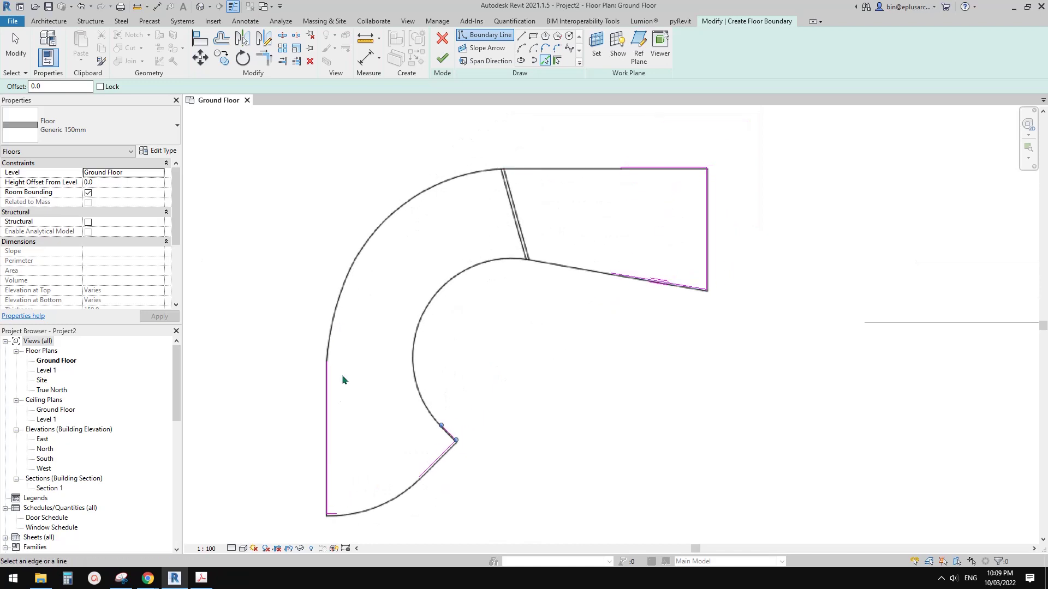
pyautogui.click(557, 49)
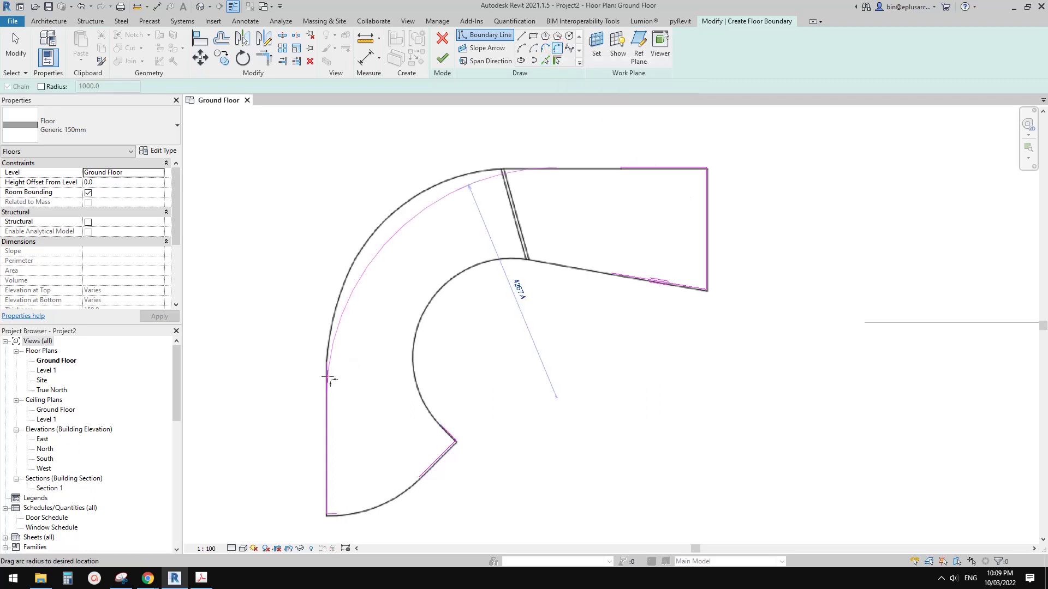
pyautogui.scroll(6, 397, 208)
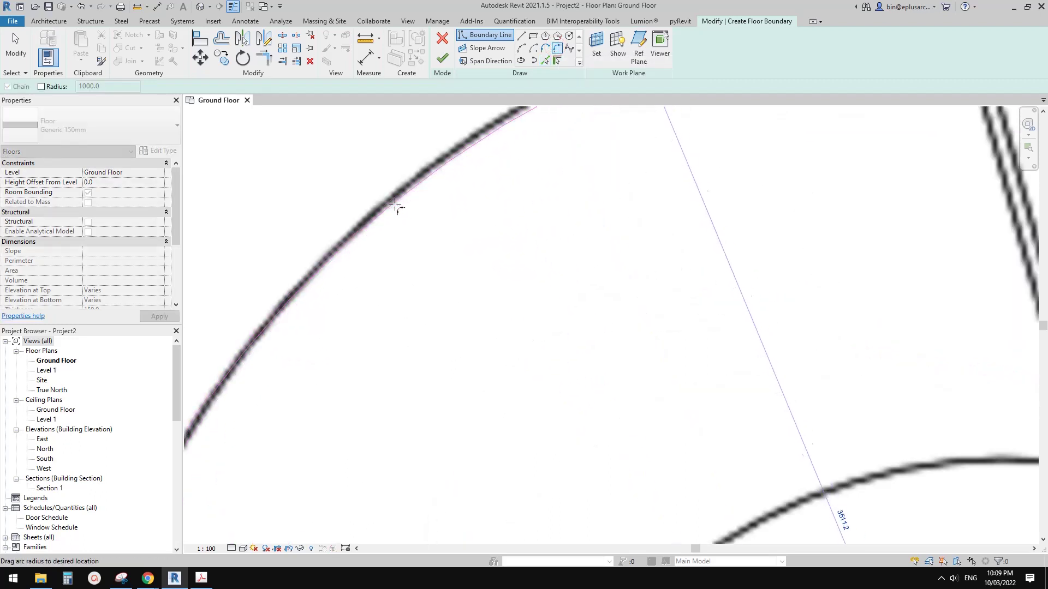
pyautogui.click(394, 198)
pyautogui.scroll(-6, 414, 208)
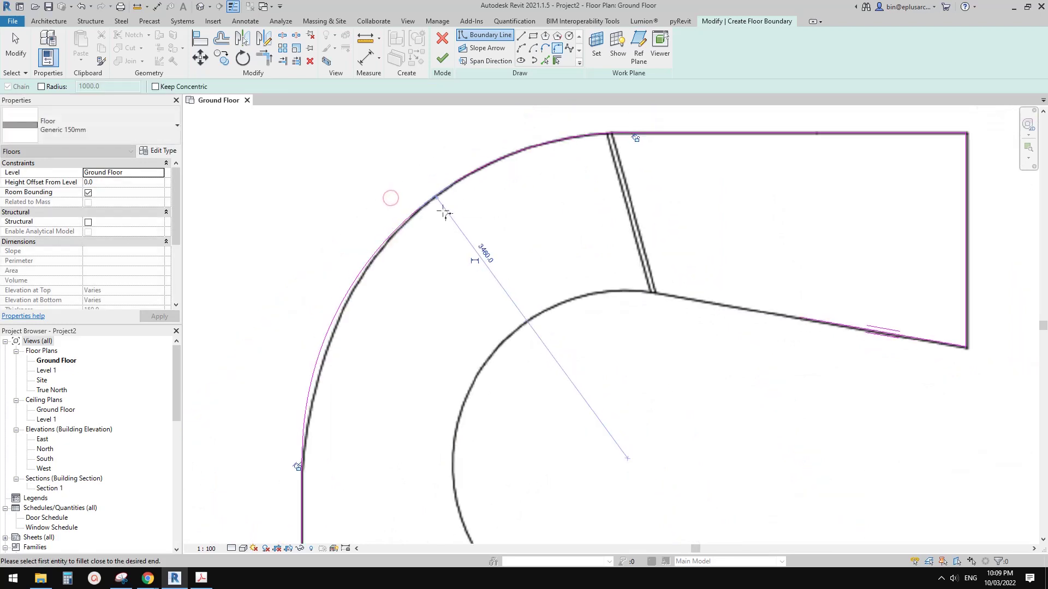
# Join the sloping upper-end edge and the short inner edge with a fillet arc of about 1840 mm radius along the inner curve
pyautogui.scroll(2, 726, 230)
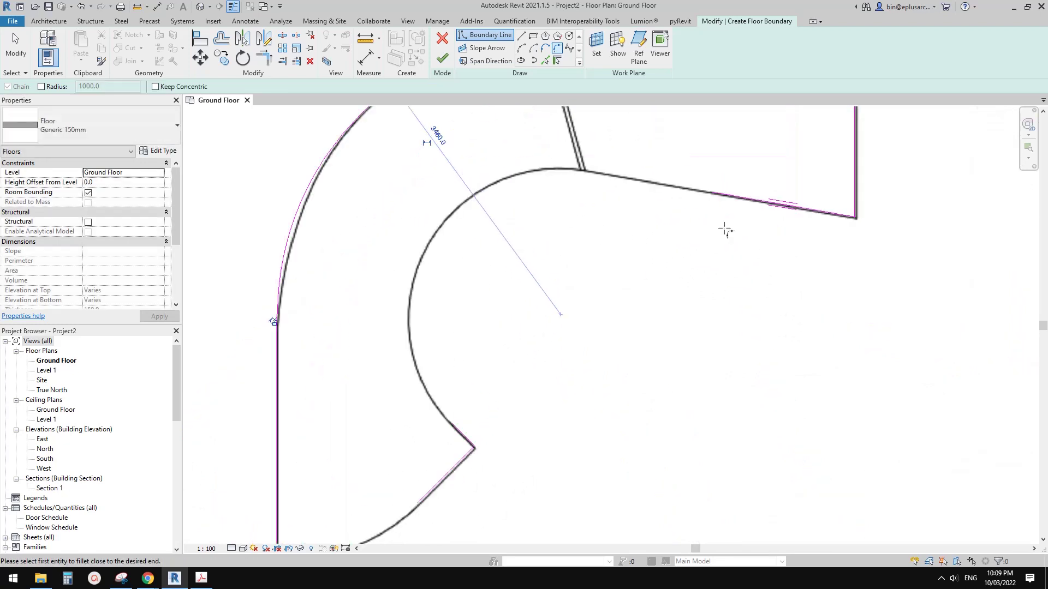
pyautogui.click(468, 439)
pyautogui.scroll(2, 417, 273)
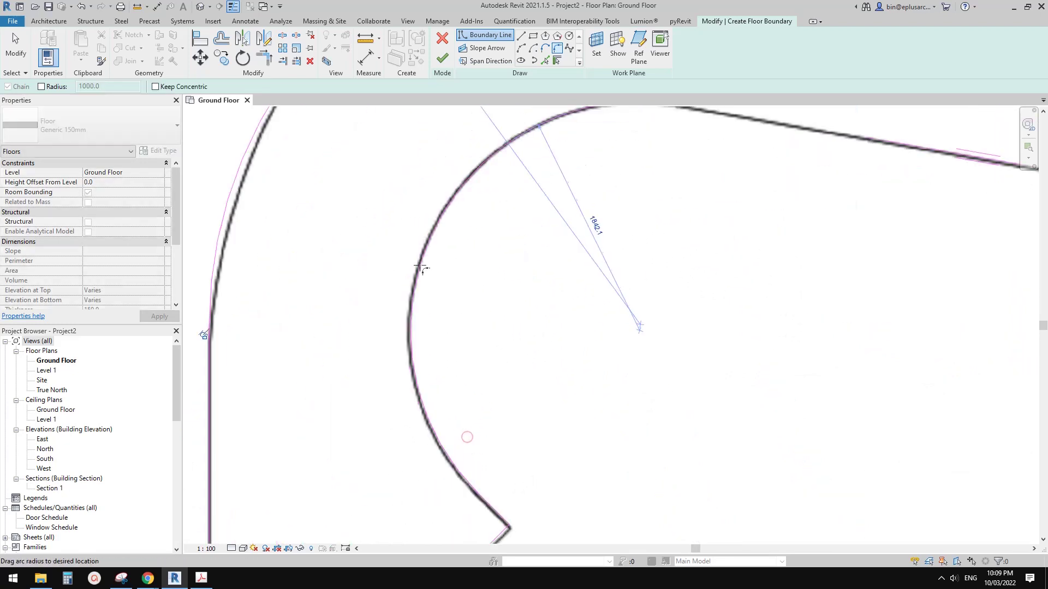
pyautogui.click(419, 268)
pyautogui.scroll(-3, 431, 328)
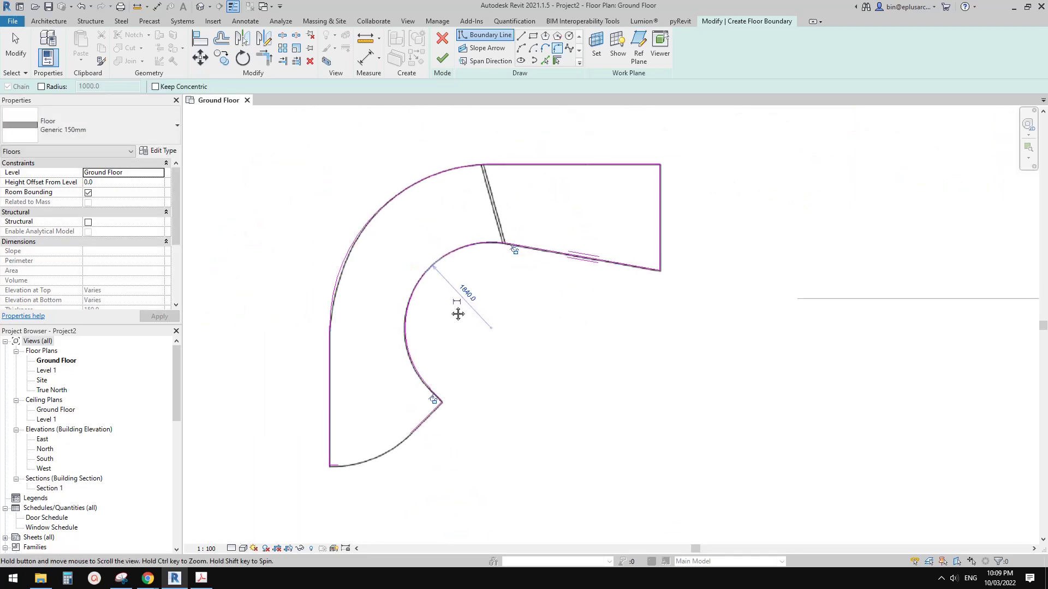
# Join the diagonal edge and the short horizontal edge with a fillet arc of about 1980 mm radius along the ramp's lower end
pyautogui.scroll(3, 373, 467)
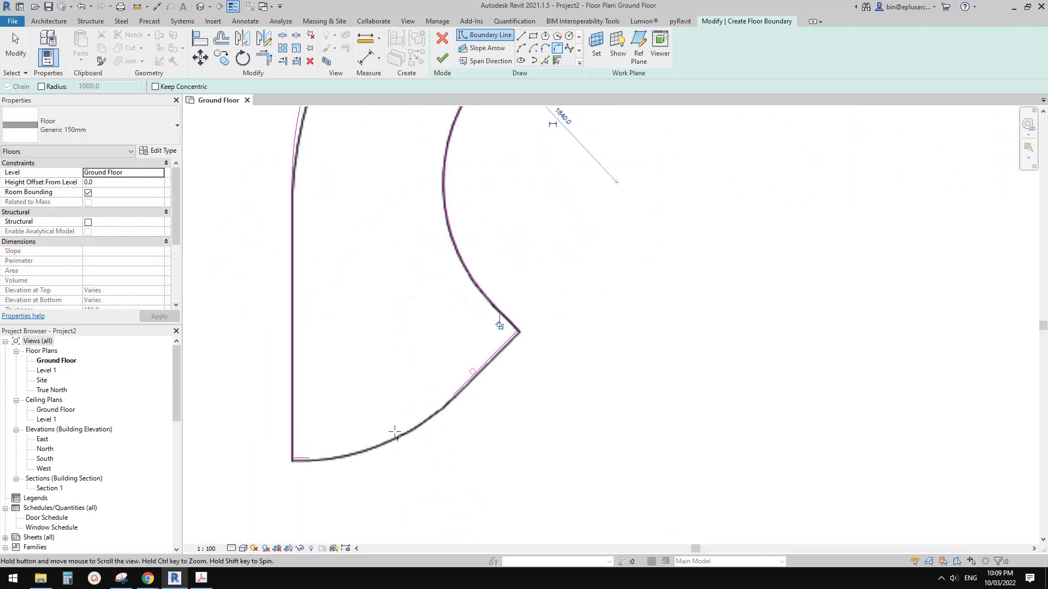
pyautogui.moveTo(394, 432); pyautogui.dragTo(477, 323, button='middle')
pyautogui.scroll(2, 415, 354)
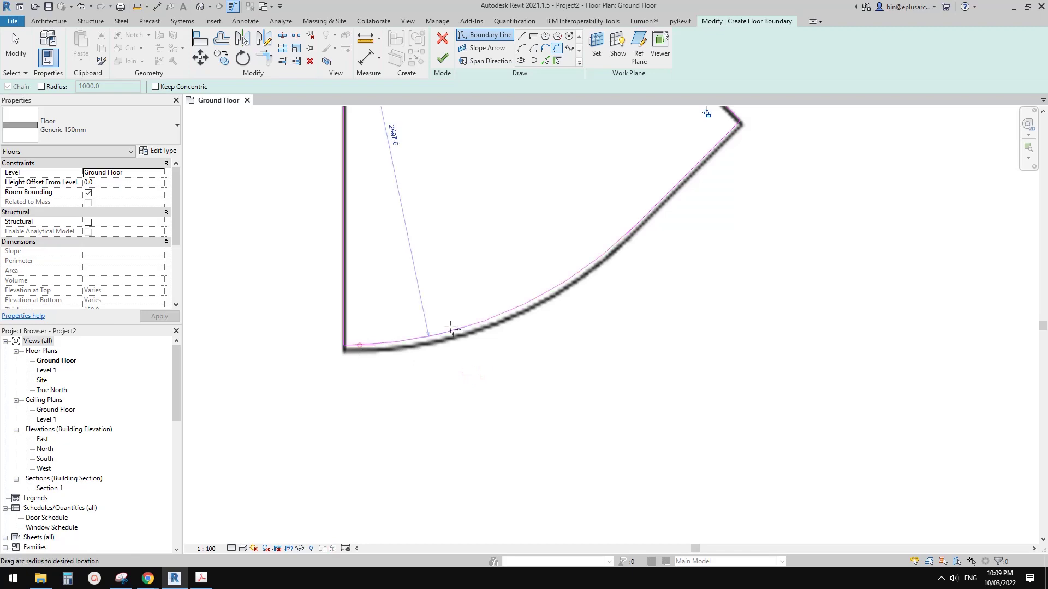
pyautogui.scroll(2, 480, 319)
pyautogui.click(513, 326)
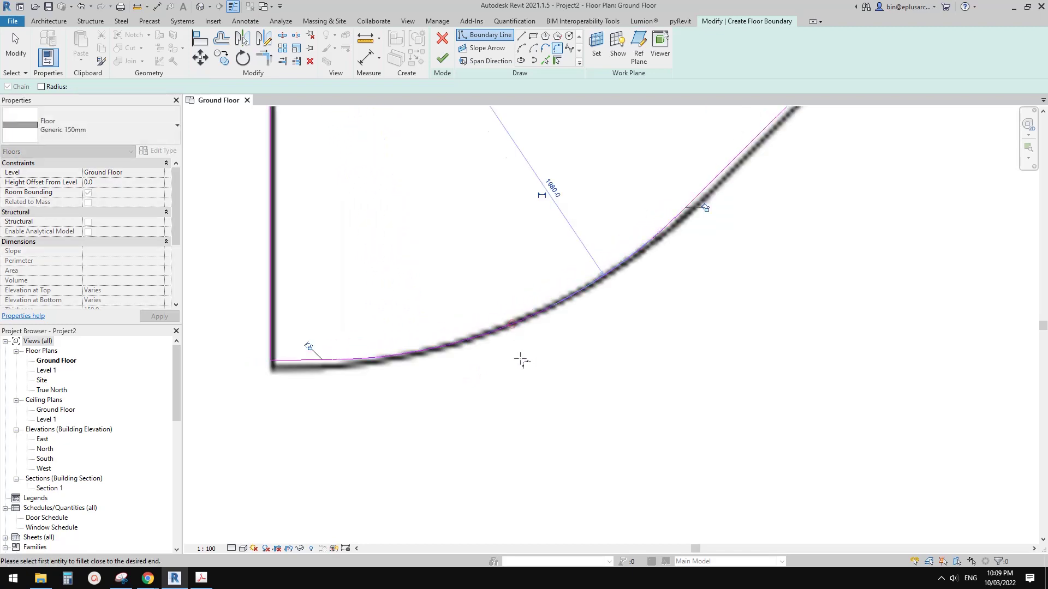
pyautogui.scroll(-3, 521, 361)
pyautogui.scroll(2, 445, 336)
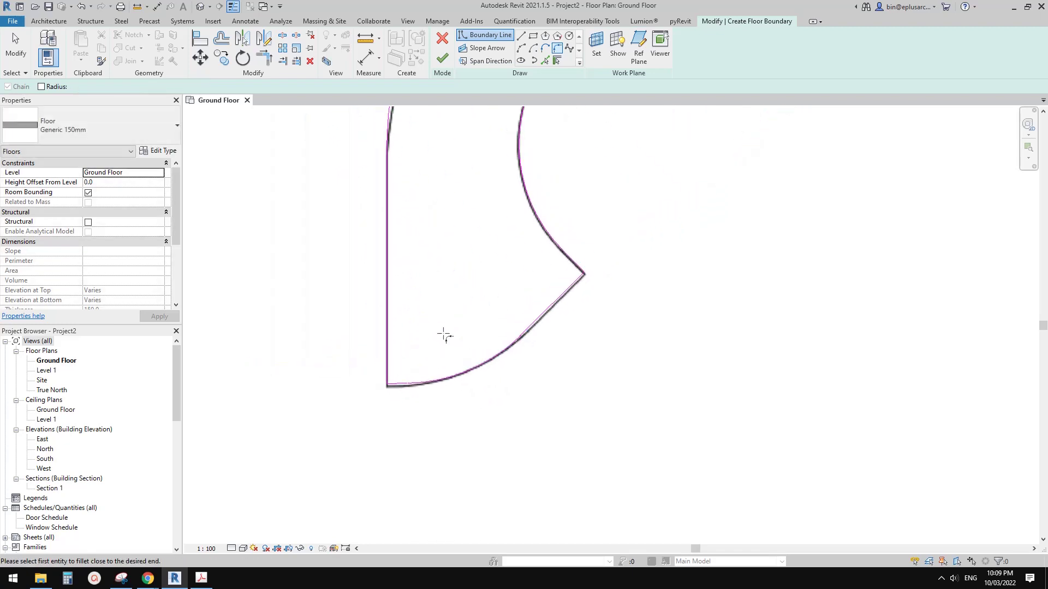
# Finish the floor boundary sketch and open the ramp slab in the default 3D view
pyautogui.click(440, 61)
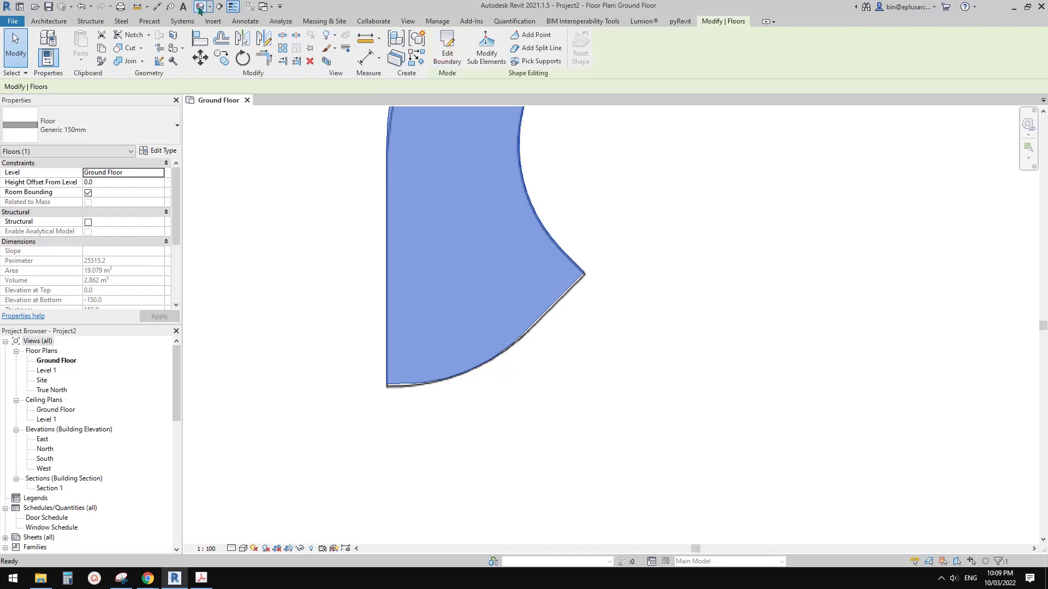
pyautogui.click(200, 7)
pyautogui.click(626, 341)
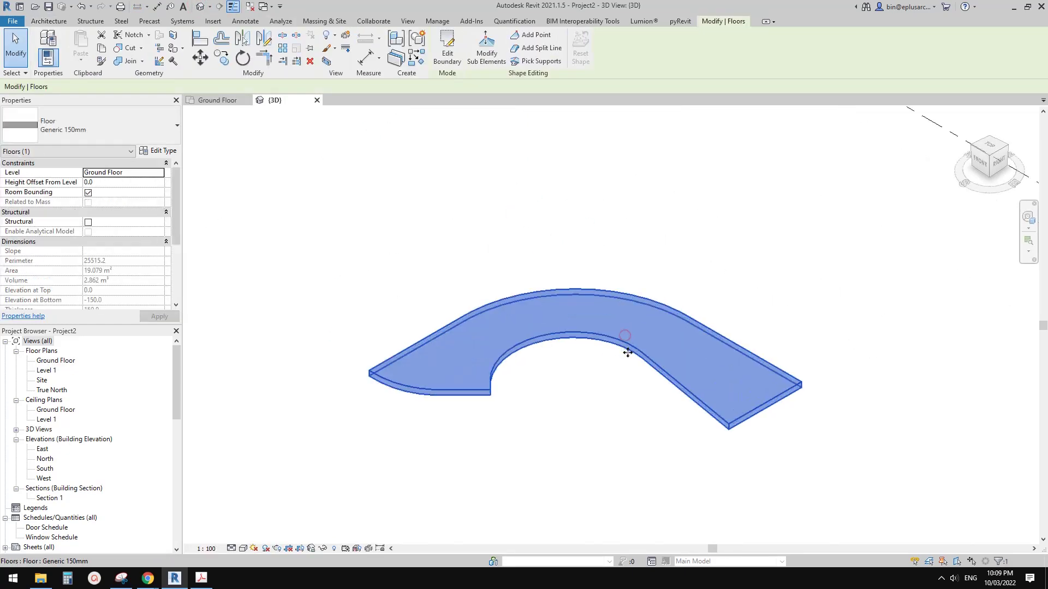
# Modify the slab's sub-elements to raise the straight edge at the ramp's upper end by about 700 mm
pyautogui.keyDown('shift'); pyautogui.moveTo(627, 346); pyautogui.dragTo(709, 206, button='middle'); pyautogui.keyUp('shift')
pyautogui.keyDown('shift'); pyautogui.moveTo(578, 359); pyautogui.dragTo(545, 128, button='middle'); pyautogui.keyUp('shift')
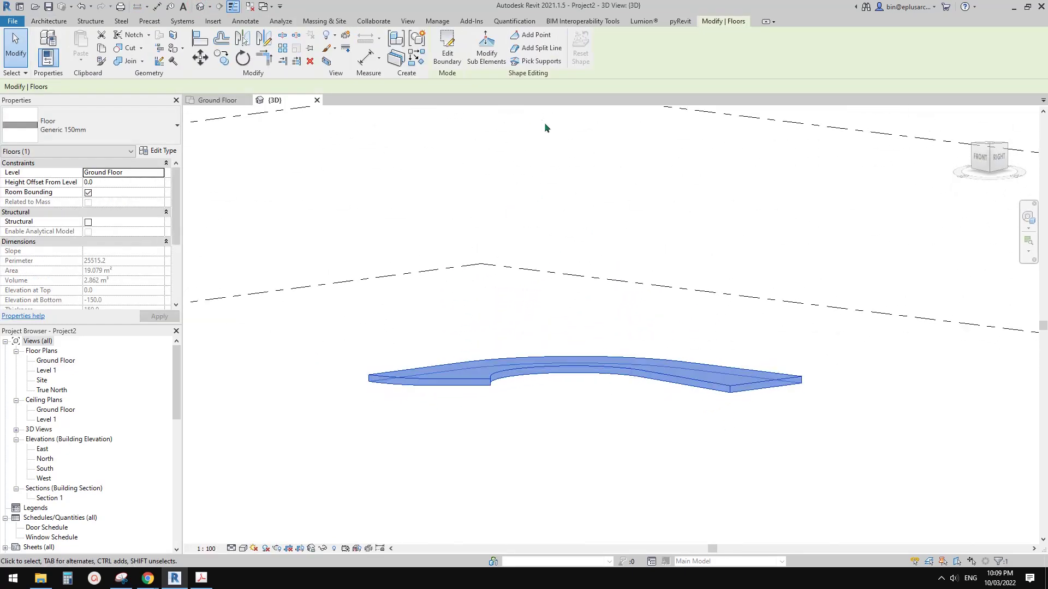
pyautogui.click(493, 57)
pyautogui.moveTo(706, 263); pyautogui.dragTo(656, 307, button='middle')
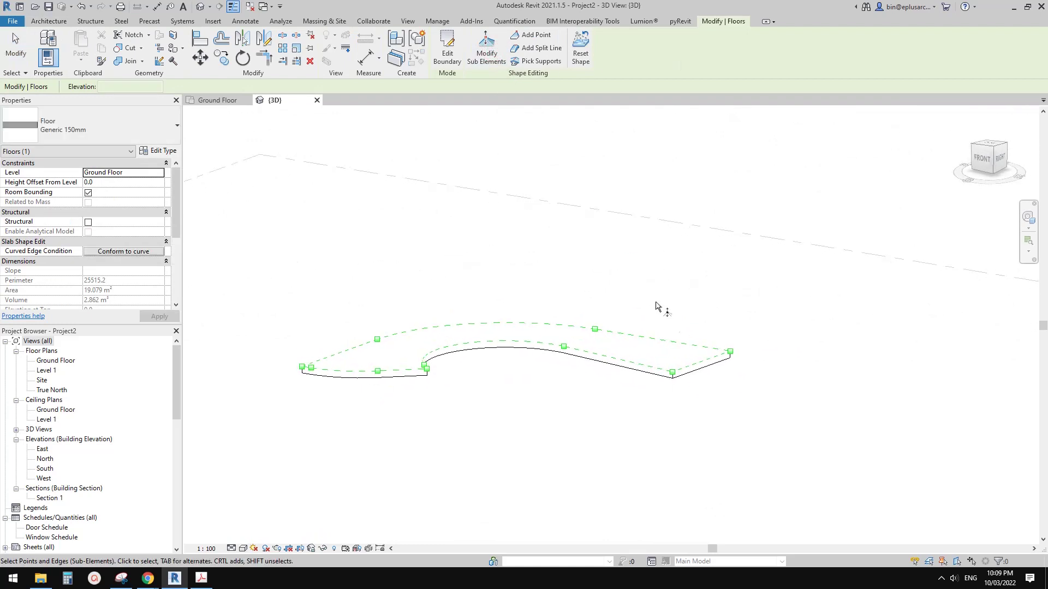
pyautogui.click(703, 364)
pyautogui.moveTo(701, 347); pyautogui.dragTo(701, 329)
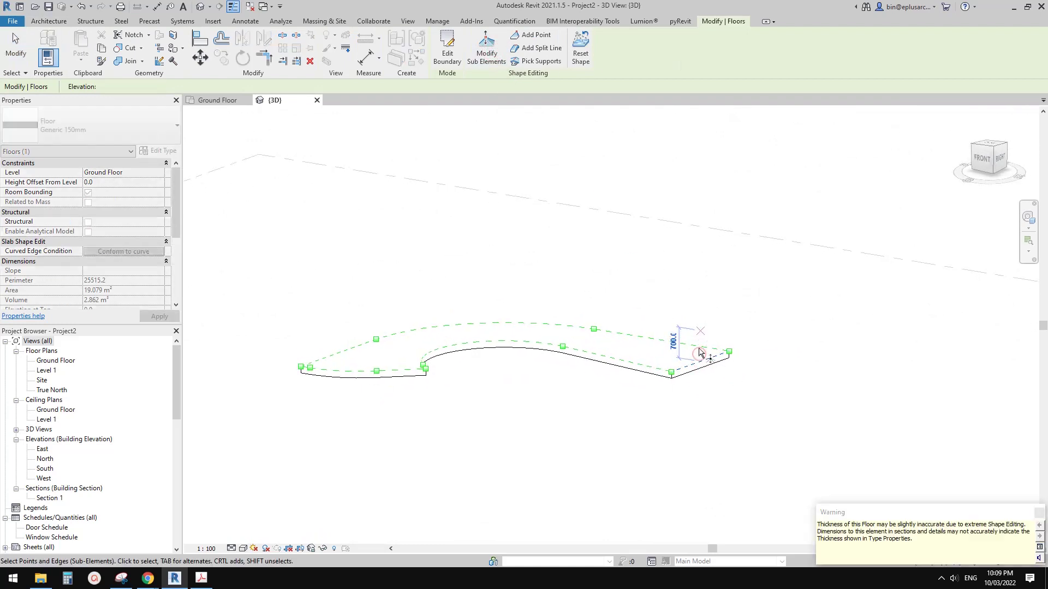
# Raise the crease edge where the straight upper run meets the bend to an elevation of 400 mm
pyautogui.scroll(1, 642, 352)
pyautogui.moveTo(643, 352); pyautogui.dragTo(660, 340, button='middle')
pyautogui.click(574, 322)
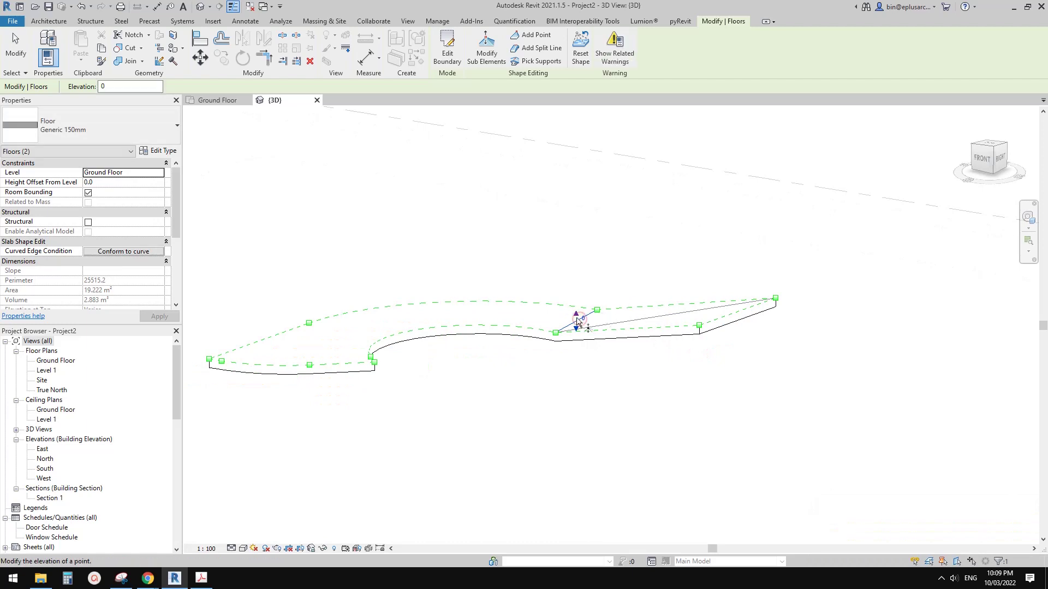
pyautogui.moveTo(578, 302); pyautogui.dragTo(577, 302)
pyautogui.keyDown('shift'); pyautogui.moveTo(584, 312); pyautogui.dragTo(598, 302, button='middle'); pyautogui.keyUp('shift')
pyautogui.scroll(1, 354, 343)
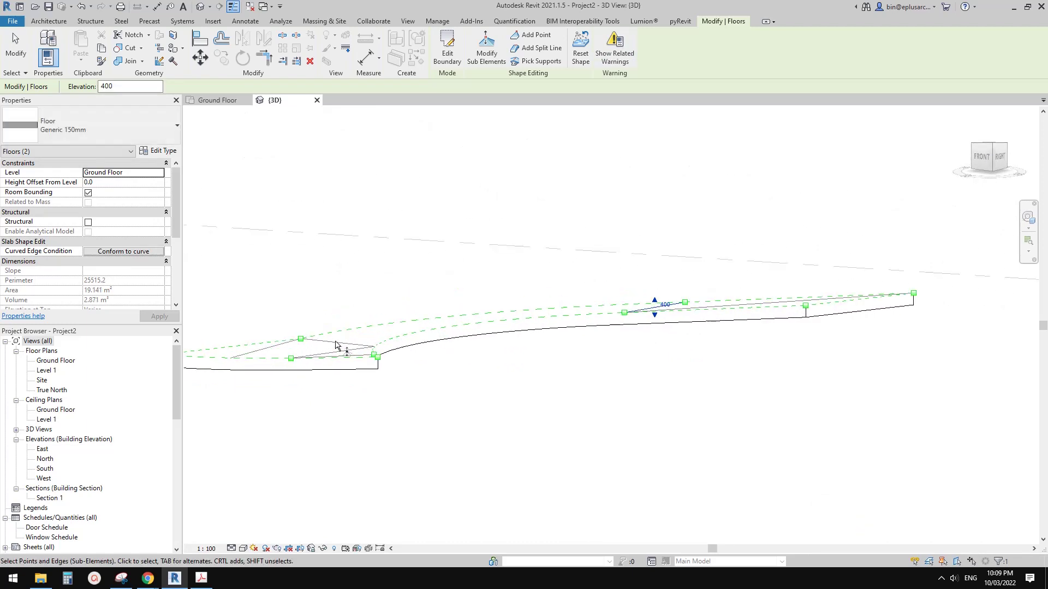
# Raise the shape point on the inner edge near the ramp's lower end to an elevation of 60 mm
pyautogui.click(301, 339)
pyautogui.keyDown('shift'); pyautogui.moveTo(295, 330); pyautogui.dragTo(456, 322, button='middle'); pyautogui.keyUp('shift')
pyautogui.scroll(5, 457, 331)
pyautogui.moveTo(450, 313); pyautogui.dragTo(476, 362)
pyautogui.scroll(1, 462, 336)
pyautogui.moveTo(457, 326); pyautogui.dragTo(457, 322)
pyautogui.scroll(-2, 463, 331)
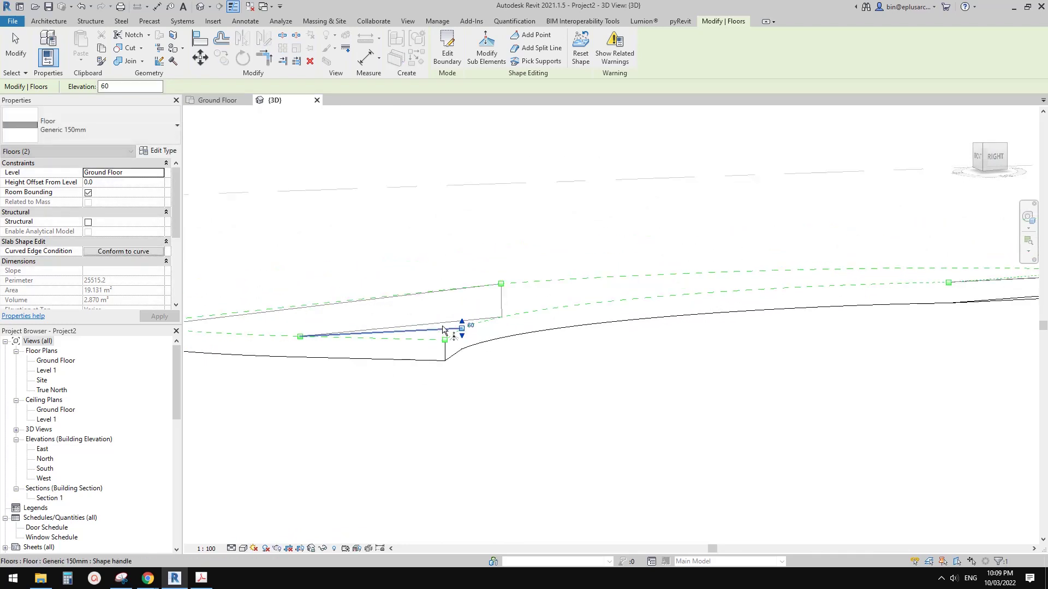
# Reselect the floor for sub-element editing and raise the crease edge between the straight upper run and the bend by about 80 mm
pyautogui.keyDown('shift'); pyautogui.moveTo(463, 330); pyautogui.dragTo(679, 355, button='middle'); pyautogui.keyUp('shift')
pyautogui.scroll(-2, 631, 345)
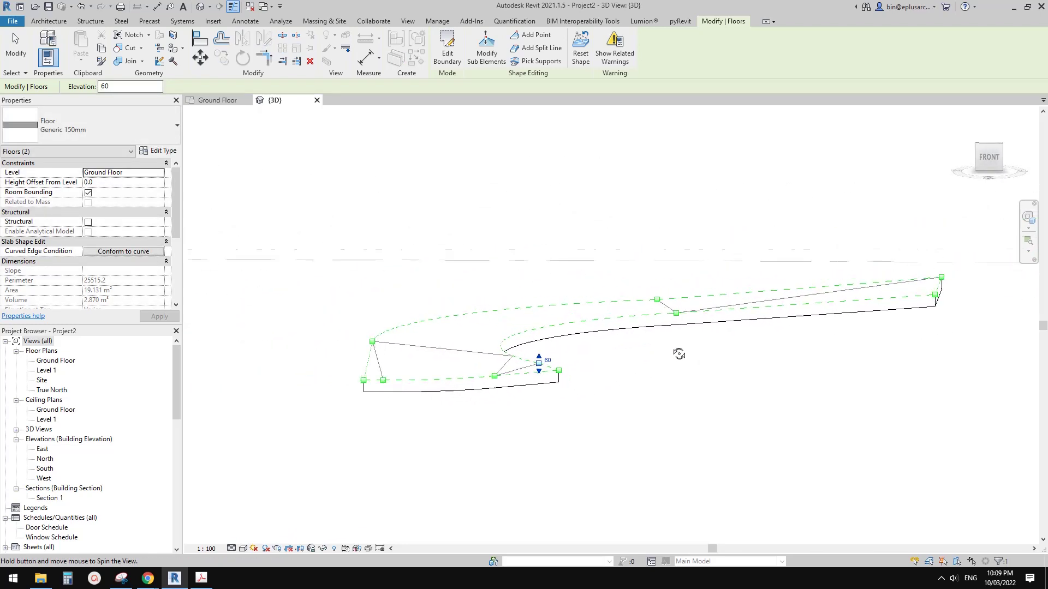
pyautogui.keyDown('shift'); pyautogui.moveTo(661, 309); pyautogui.dragTo(630, 295, button='middle'); pyautogui.keyUp('shift')
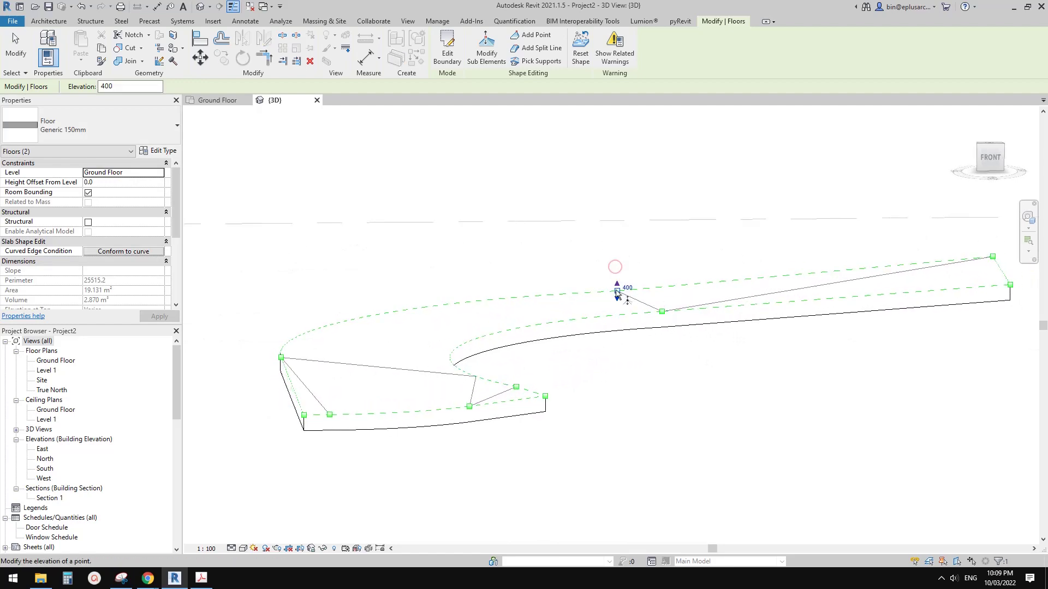
pyautogui.press('Escape')
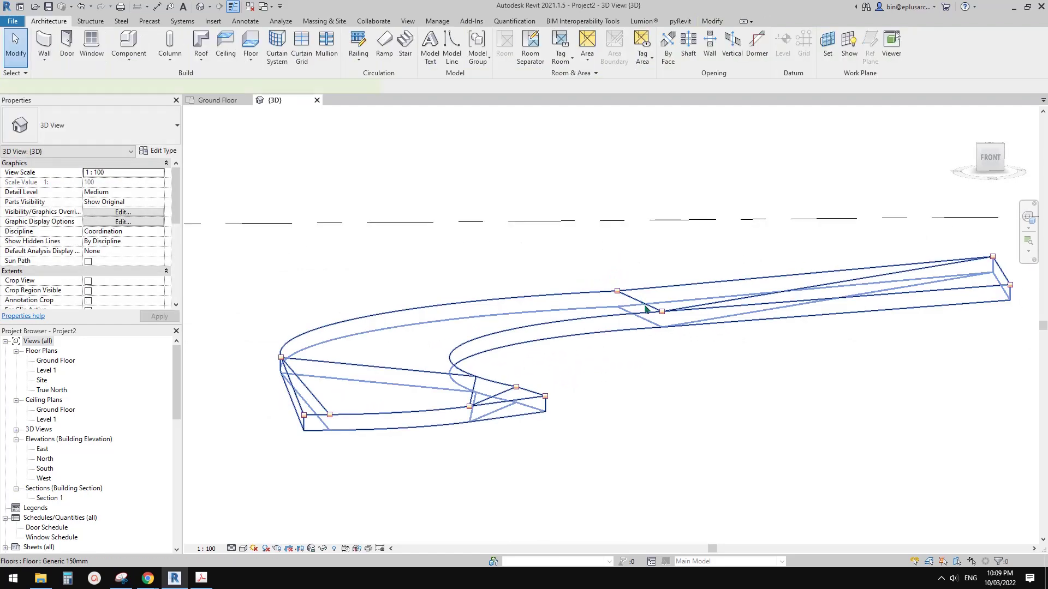
pyautogui.click(644, 304)
pyautogui.click(486, 52)
pyautogui.click(640, 304)
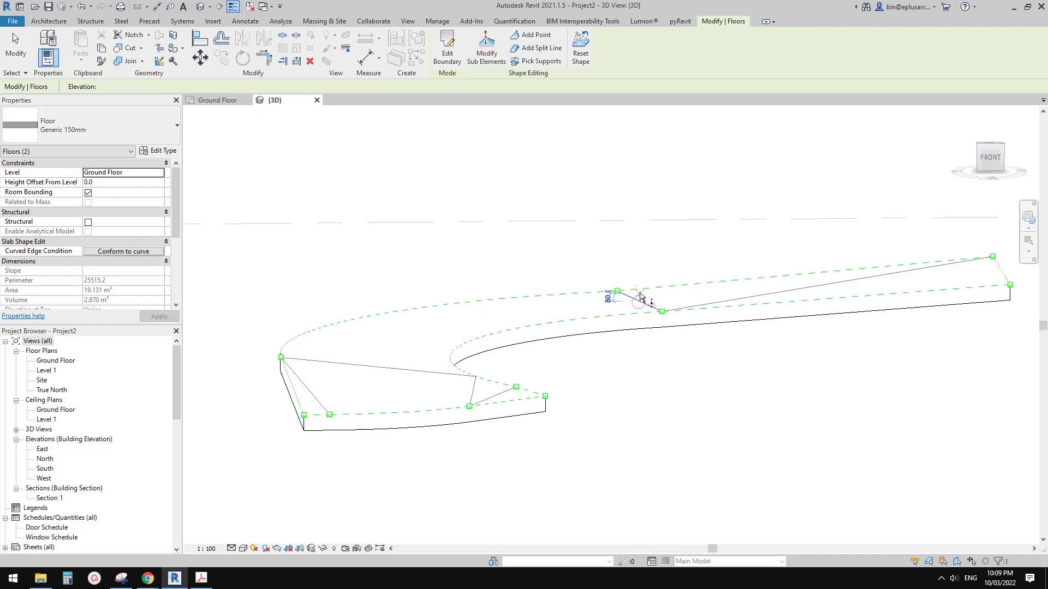
pyautogui.moveTo(639, 296); pyautogui.dragTo(640, 287)
pyautogui.scroll(-2, 655, 305)
pyautogui.keyDown('shift'); pyautogui.moveTo(758, 322); pyautogui.dragTo(562, 340, button='middle'); pyautogui.keyUp('shift')
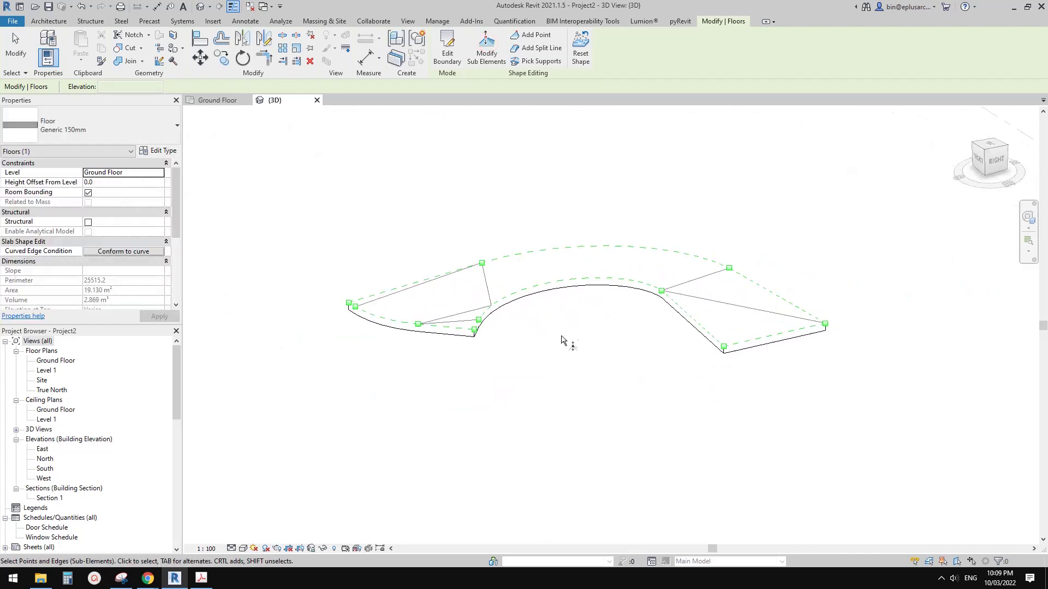
pyautogui.press('Escape')
pyautogui.press('Escape')
# Examine the crease lines and shape points dividing the ramp slab's surface along the bend and at both ends
pyautogui.keyDown('shift'); pyautogui.moveTo(548, 284); pyautogui.dragTo(463, 246, button='middle'); pyautogui.keyUp('shift')
pyautogui.click(596, 293)
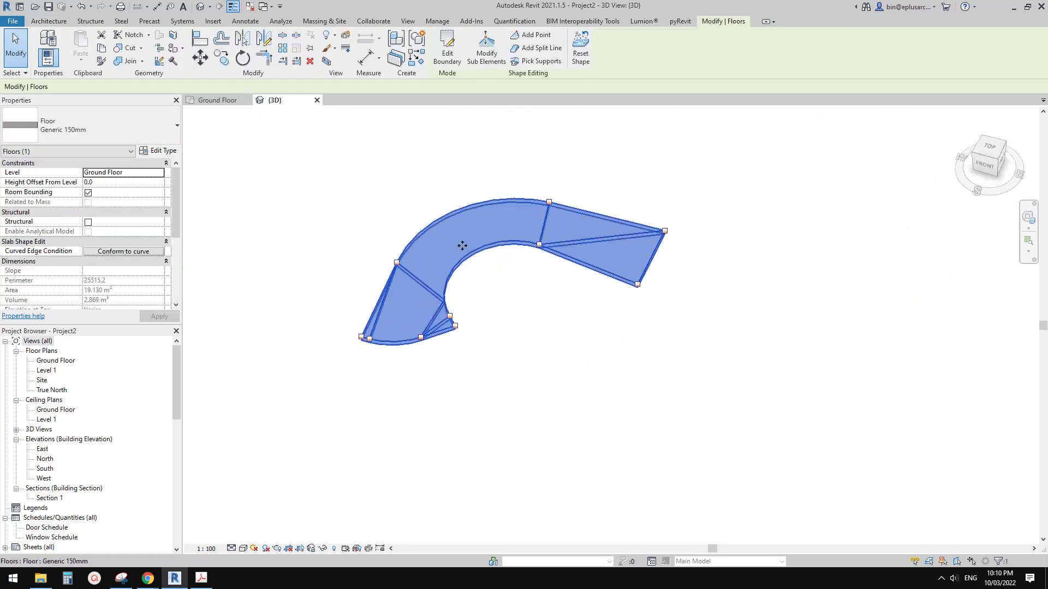
pyautogui.scroll(2, 412, 265)
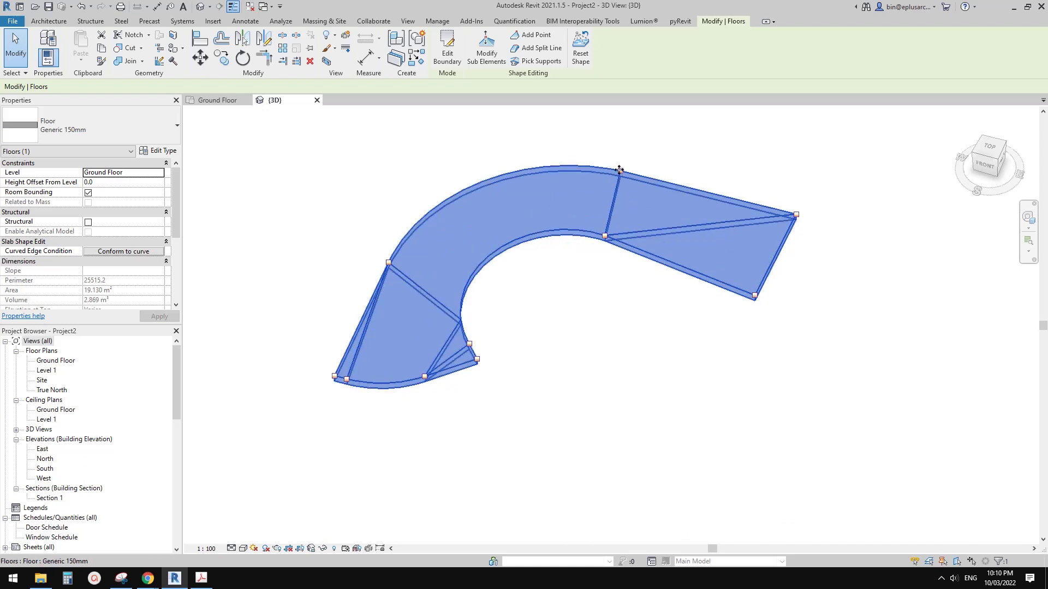
pyautogui.moveTo(619, 170); pyautogui.dragTo(626, 174, button='middle')
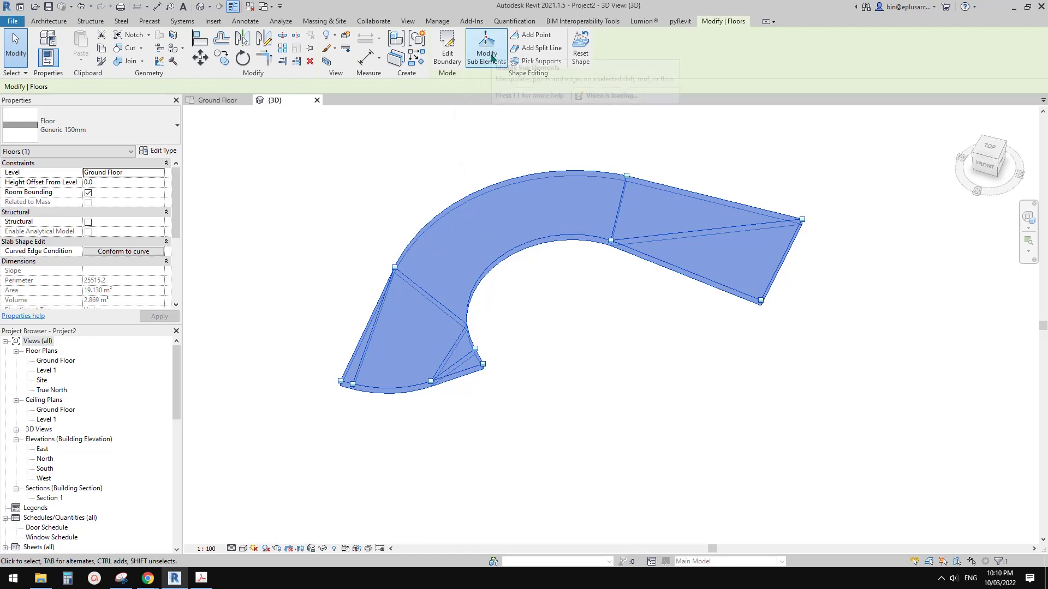
pyautogui.moveTo(505, 290); pyautogui.dragTo(535, 288, button='middle')
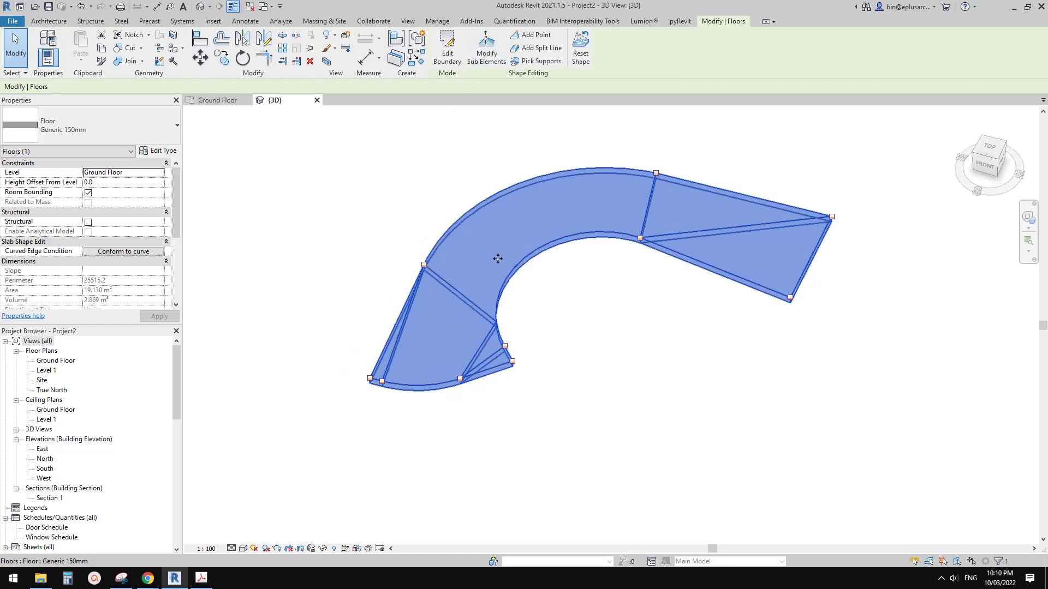
pyautogui.scroll(-3, 484, 306)
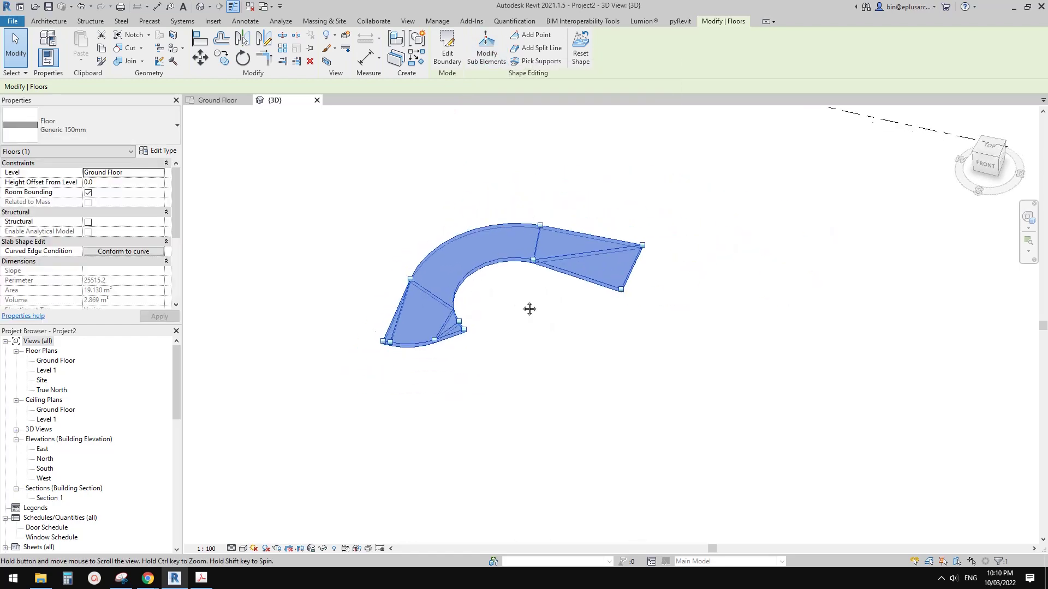
pyautogui.moveTo(530, 309); pyautogui.dragTo(515, 301, button='middle')
pyautogui.keyDown('shift'); pyautogui.moveTo(515, 302); pyautogui.dragTo(523, 300, button='middle'); pyautogui.keyUp('shift')
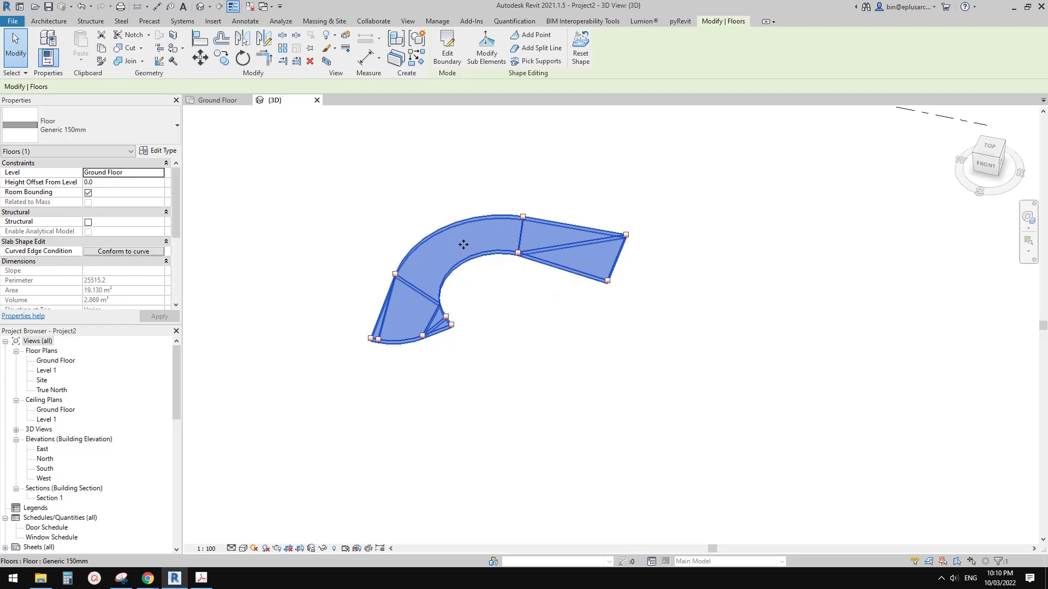
pyautogui.scroll(-1, 505, 237)
pyautogui.moveTo(503, 252); pyautogui.dragTo(486, 253, button='middle')
pyautogui.keyDown('shift'); pyautogui.moveTo(487, 254); pyautogui.dragTo(490, 255, button='middle'); pyautogui.keyUp('shift')
# Copy the ramp floor to an empty area beside the original
pyautogui.press('c')
pyautogui.press('o')
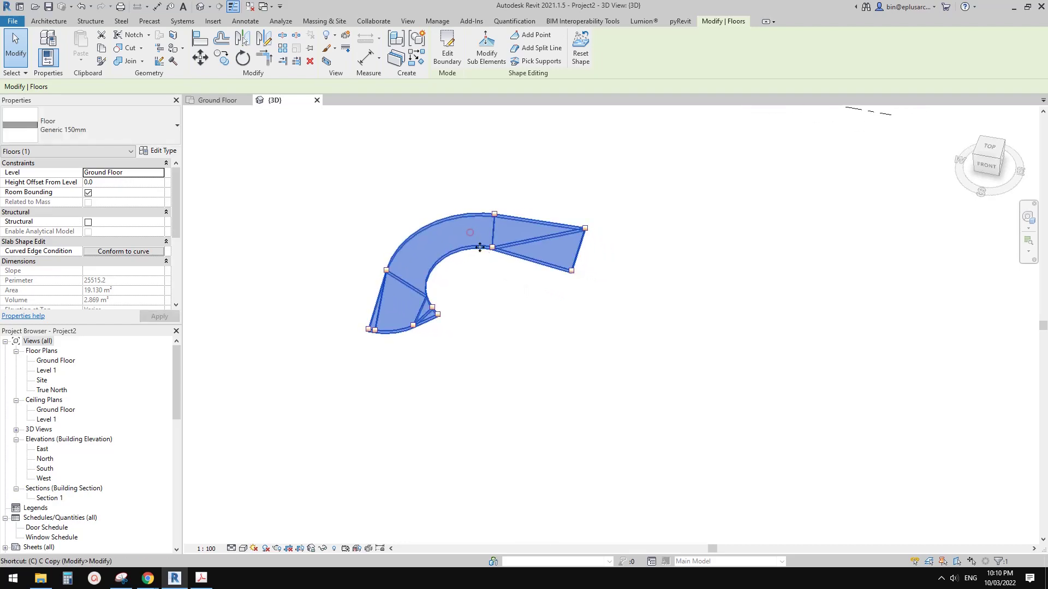
pyautogui.click(463, 239)
pyautogui.moveTo(560, 306); pyautogui.dragTo(482, 233, button='middle')
pyautogui.click(678, 227)
pyautogui.press('Escape')
# Edit the copied floor's boundary and draw a spline along its outer edge from the upper-end corner to the lower-end corner
pyautogui.moveTo(690, 244)
pyautogui.mouseDown(button='middle')
pyautogui.moveTo(613, 253)
pyautogui.moveTo(616, 326)
pyautogui.moveTo(614, 298)
pyautogui.mouseUp(button='middle')
pyautogui.scroll(1, 615, 231)
pyautogui.doubleClick(569, 245)
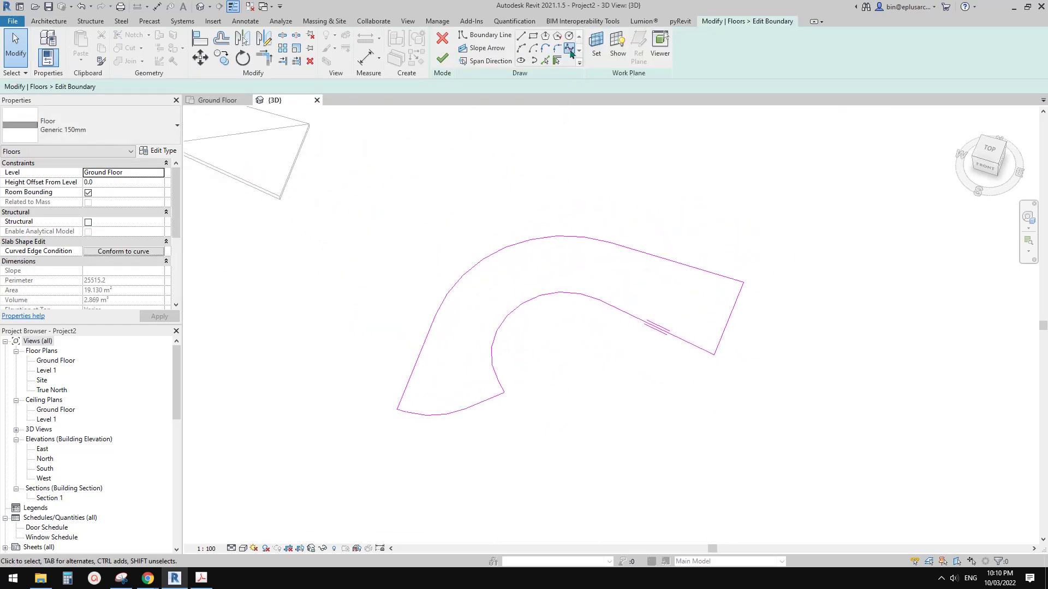
pyautogui.scroll(1, 744, 310)
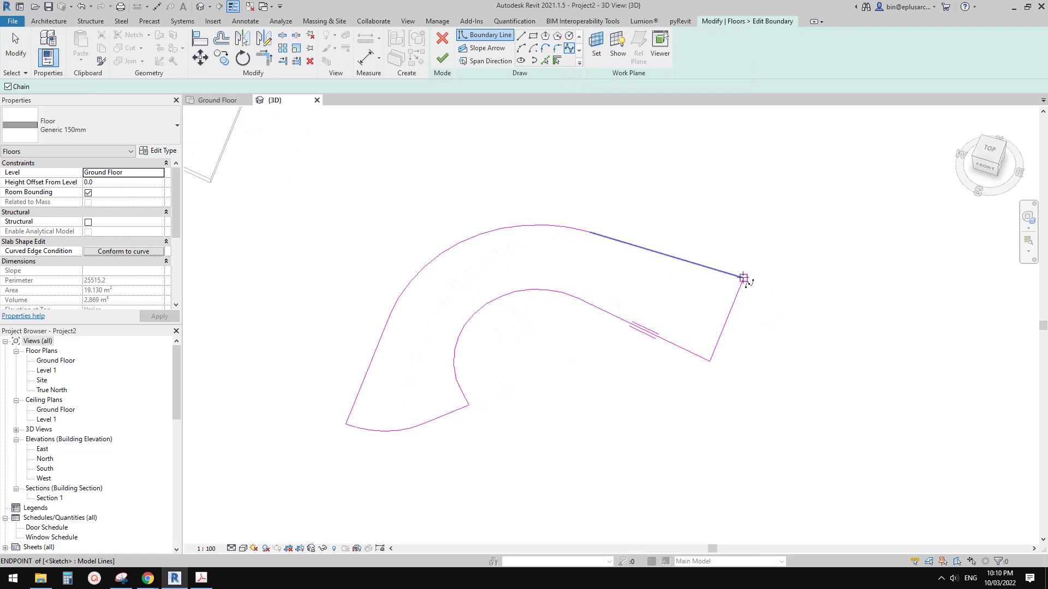
pyautogui.click(569, 215)
pyautogui.click(481, 221)
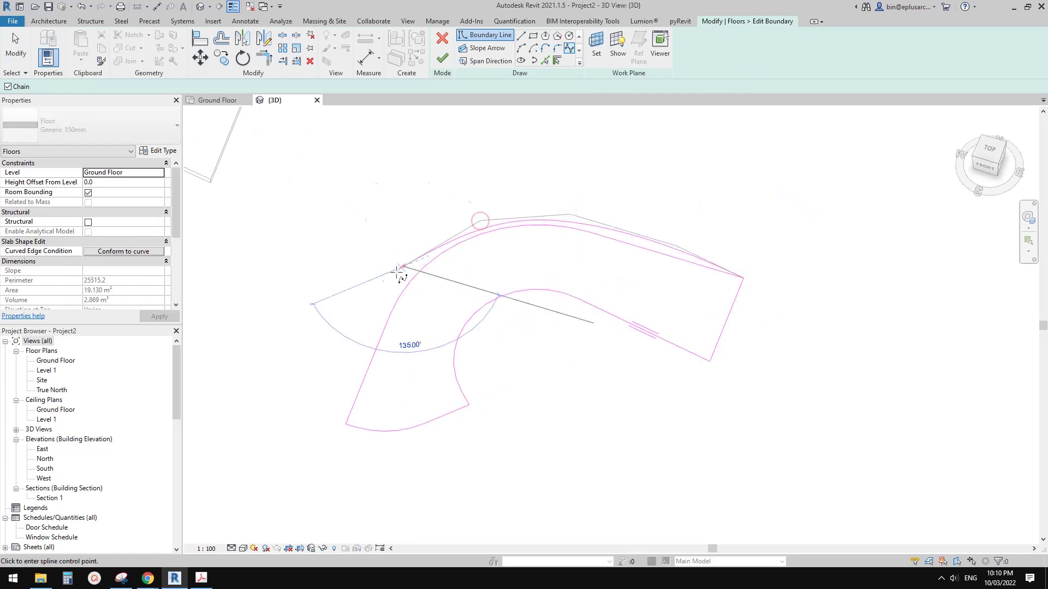
pyautogui.click(403, 267)
pyautogui.scroll(3, 358, 420)
pyautogui.click(339, 428)
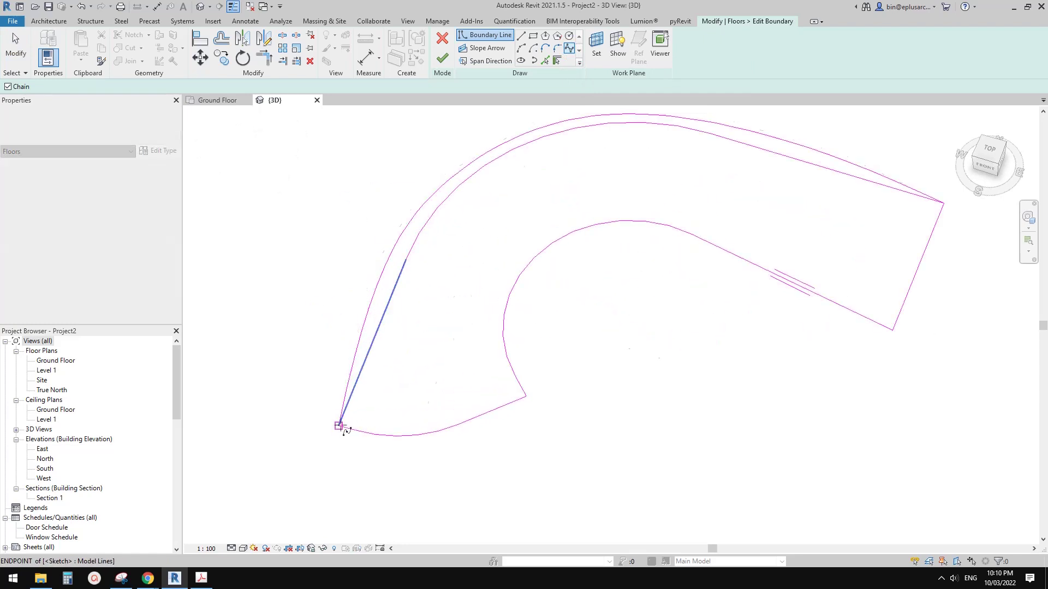
pyautogui.press('Escape')
# Move the outer spline's control points inward along the lower run and bend to fit the original outline
pyautogui.scroll(2, 402, 243)
pyautogui.click(401, 239)
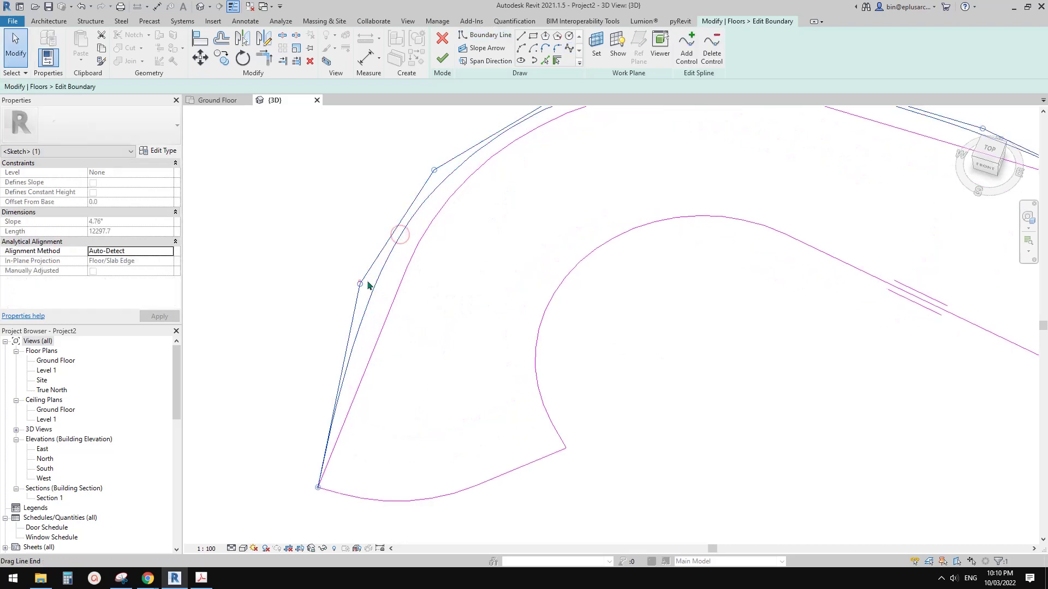
pyautogui.moveTo(361, 284); pyautogui.dragTo(389, 277)
pyautogui.moveTo(424, 226); pyautogui.dragTo(409, 280, button='middle')
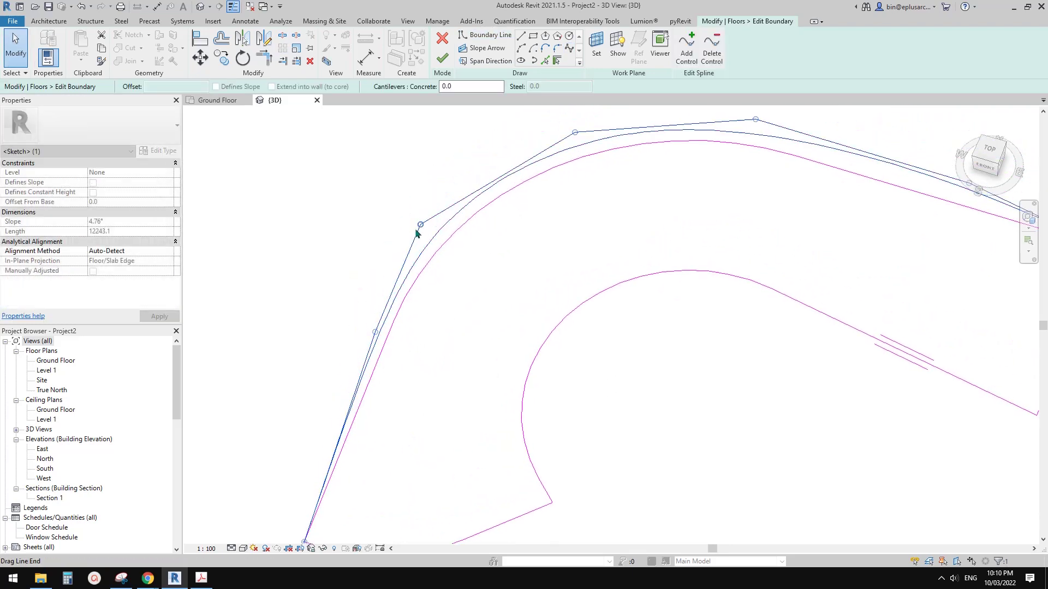
pyautogui.moveTo(421, 224); pyautogui.dragTo(440, 221)
pyautogui.moveTo(513, 227); pyautogui.dragTo(470, 263, button='middle')
pyautogui.moveTo(533, 167); pyautogui.dragTo(537, 174)
pyautogui.moveTo(714, 153); pyautogui.dragTo(714, 162)
# Adjust the outer spline's control points near the upper end so the curve follows the original straight edge
pyautogui.moveTo(761, 202); pyautogui.dragTo(626, 199, button='middle')
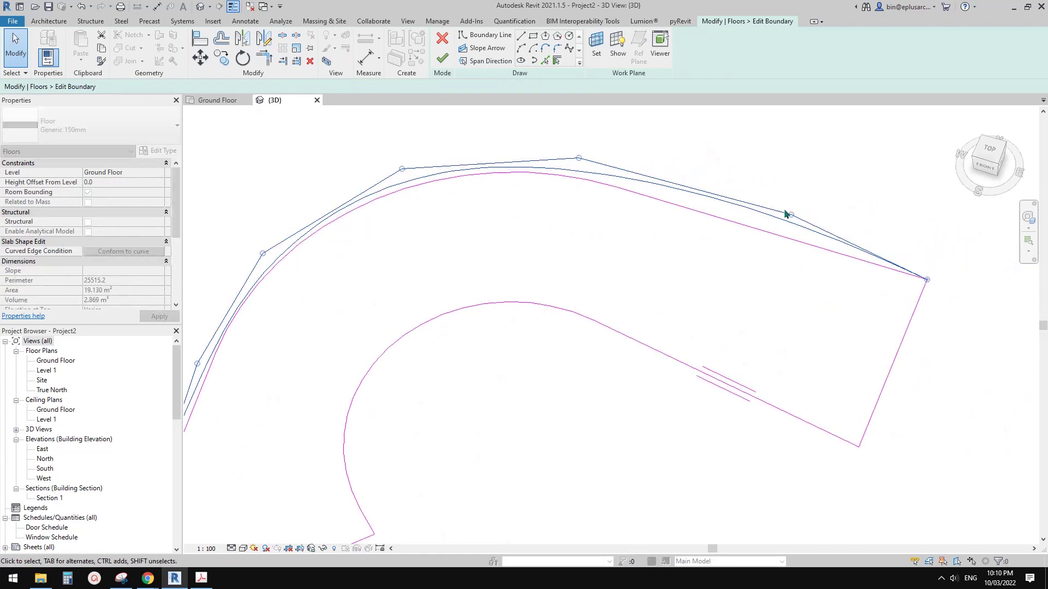
pyautogui.moveTo(792, 214); pyautogui.dragTo(754, 224)
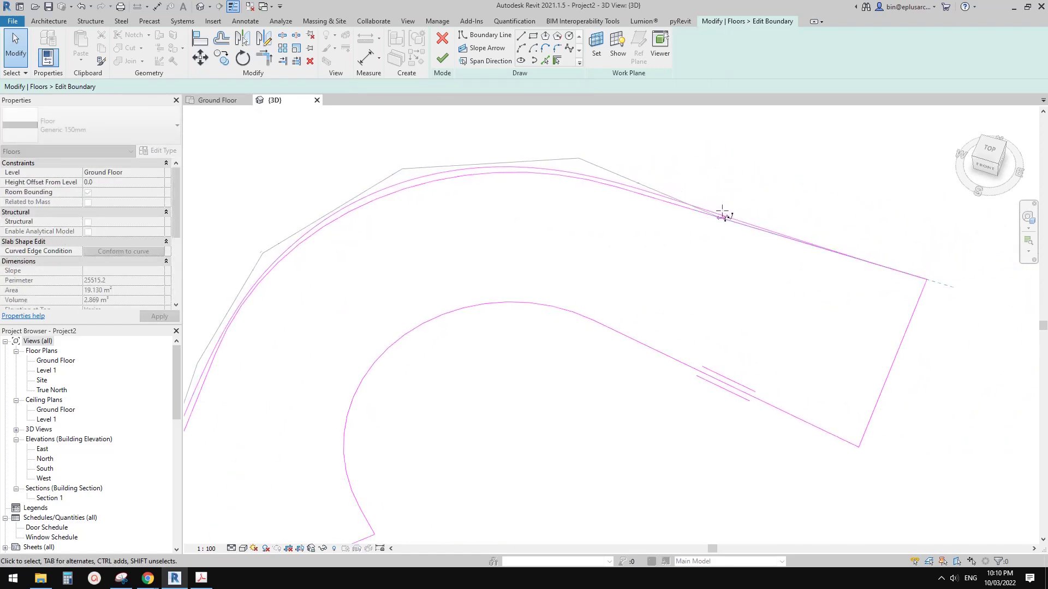
pyautogui.scroll(3, 570, 158)
pyautogui.click(556, 167)
pyautogui.moveTo(557, 166); pyautogui.dragTo(557, 171)
pyautogui.moveTo(443, 183); pyautogui.dragTo(641, 169, button='middle')
pyautogui.moveTo(485, 166); pyautogui.dragTo(491, 177)
# Draw a second boundary spline along the inner edge from the upper-end inner corner around the bend to the lower-end corner
pyautogui.scroll(-3, 426, 211)
pyautogui.moveTo(421, 232); pyautogui.dragTo(627, 167, button='middle')
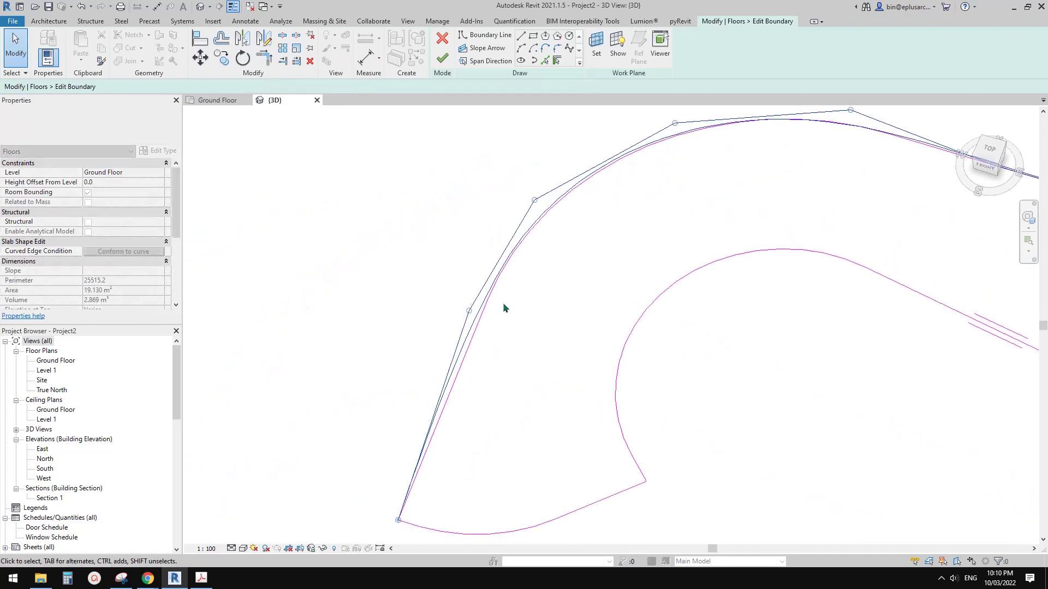
pyautogui.scroll(-2, 503, 303)
pyautogui.moveTo(506, 322); pyautogui.dragTo(476, 302, button='middle')
pyautogui.moveTo(630, 217); pyautogui.dragTo(527, 196, button='middle')
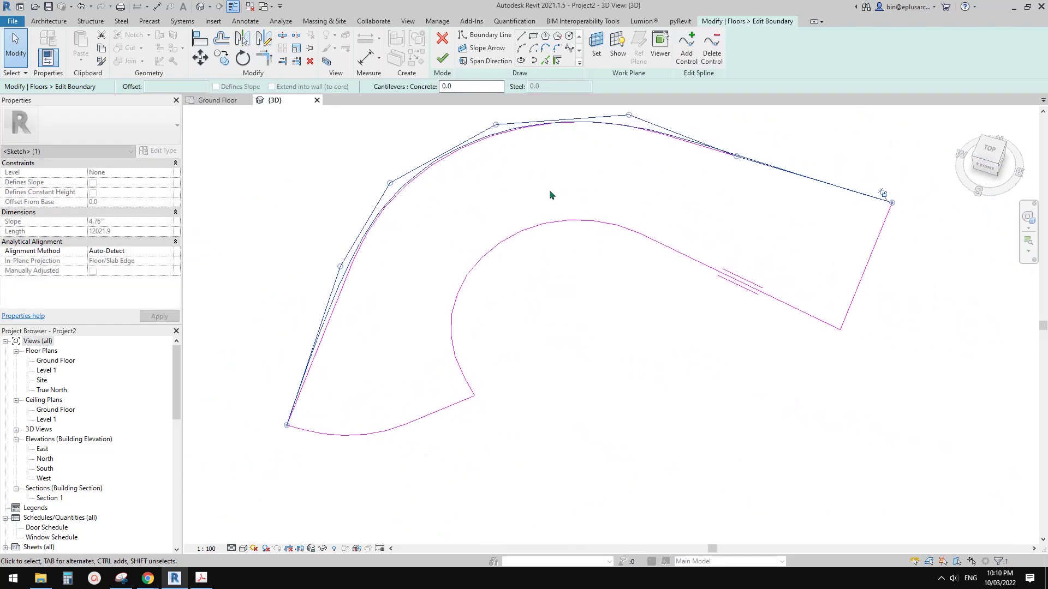
pyautogui.moveTo(696, 257); pyautogui.dragTo(661, 252, button='middle')
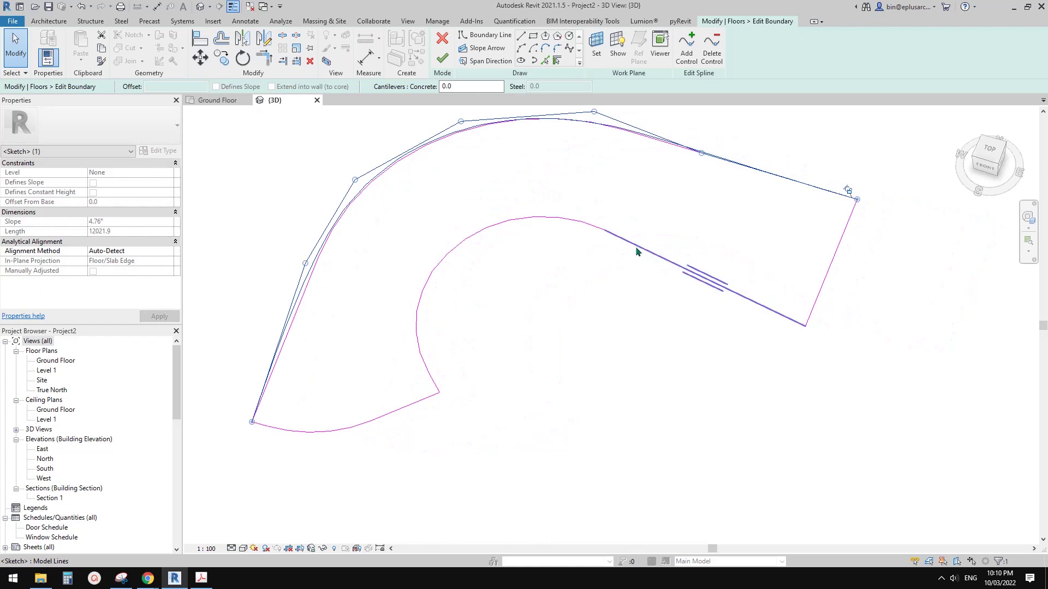
pyautogui.click(570, 48)
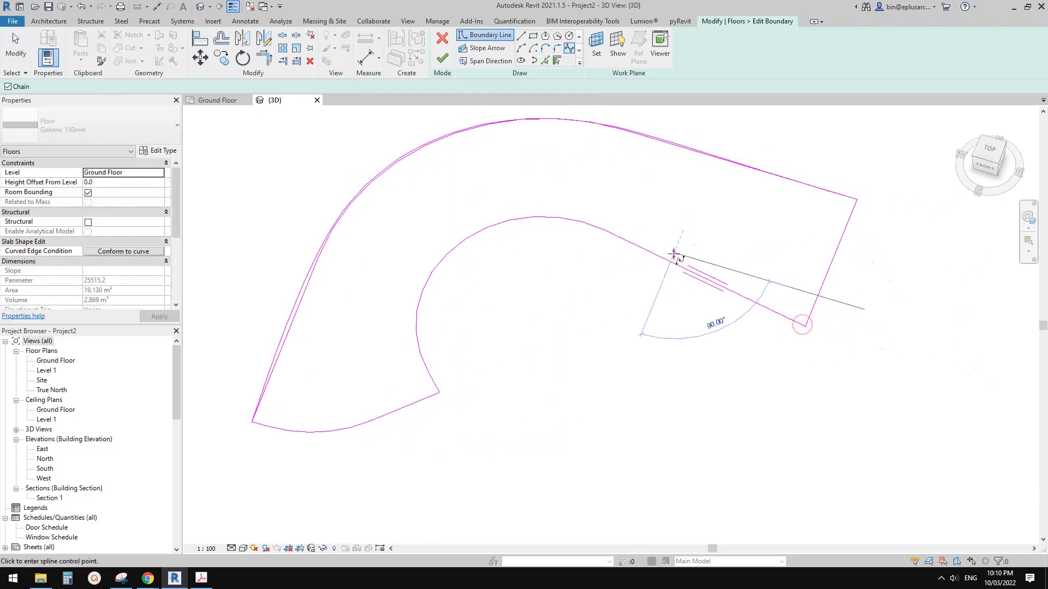
pyautogui.click(570, 203)
pyautogui.click(465, 226)
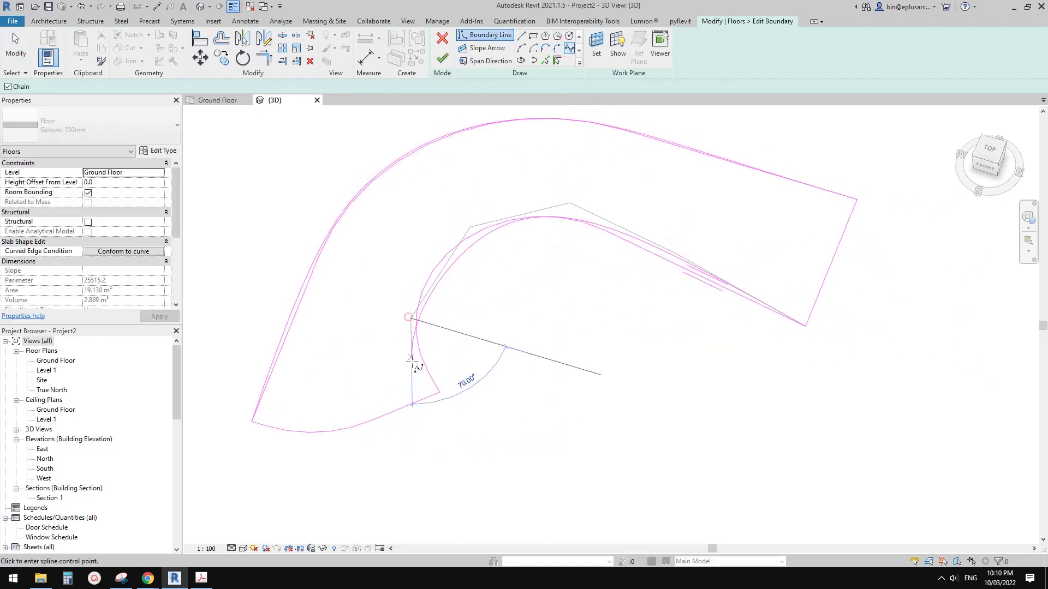
pyautogui.scroll(3, 435, 382)
pyautogui.click(456, 367)
pyautogui.scroll(-4, 467, 192)
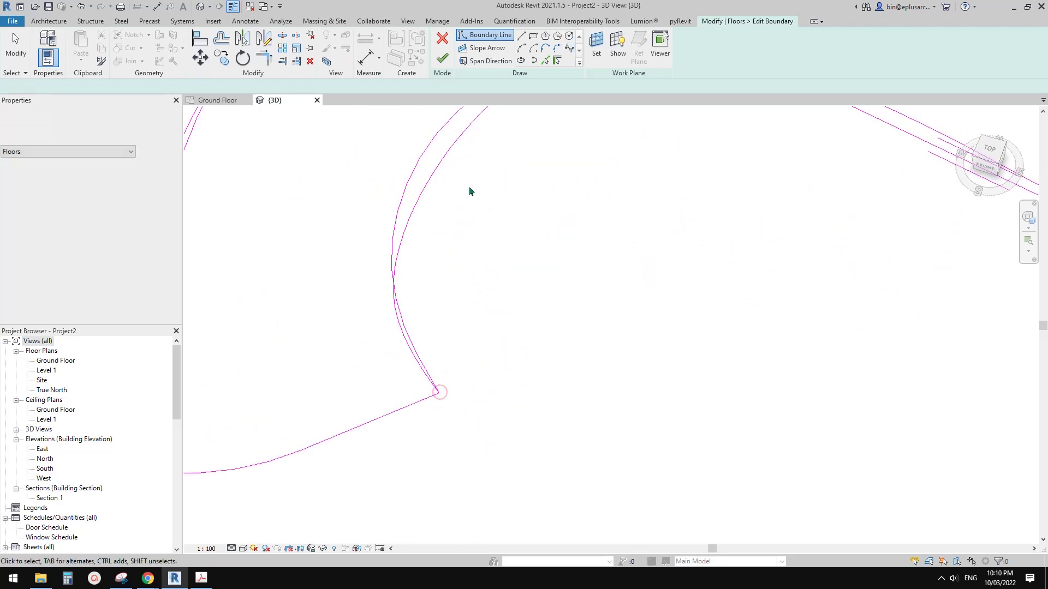
pyautogui.press('Escape')
# Move the inner spline's control points around the bend so the curve follows the original inner arc
pyautogui.click(449, 222)
pyautogui.moveTo(483, 155); pyautogui.dragTo(445, 147)
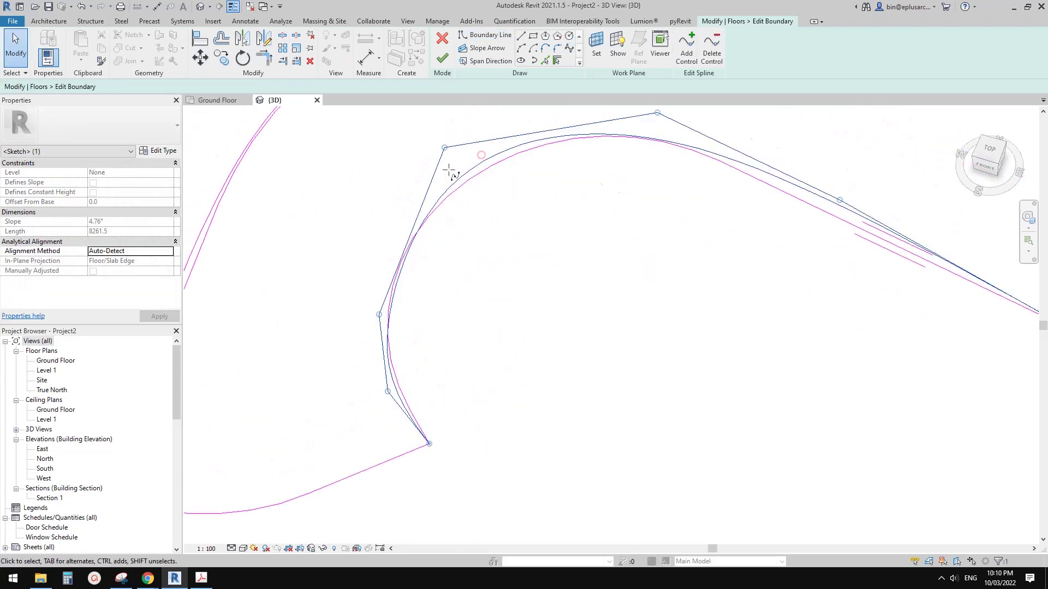
pyautogui.moveTo(378, 315); pyautogui.dragTo(378, 289)
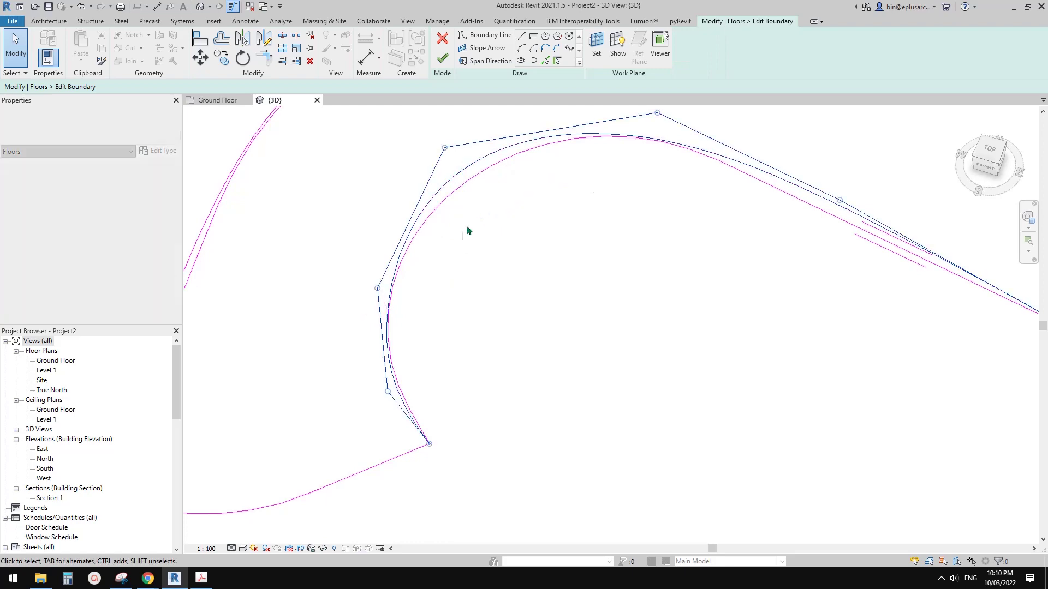
pyautogui.moveTo(468, 230); pyautogui.dragTo(466, 276, button='middle')
pyautogui.moveTo(443, 194)
pyautogui.mouseDown()
pyautogui.moveTo(443, 211)
pyautogui.moveTo(453, 204)
pyautogui.mouseUp()
pyautogui.scroll(4, 718, 237)
pyautogui.press('Escape')
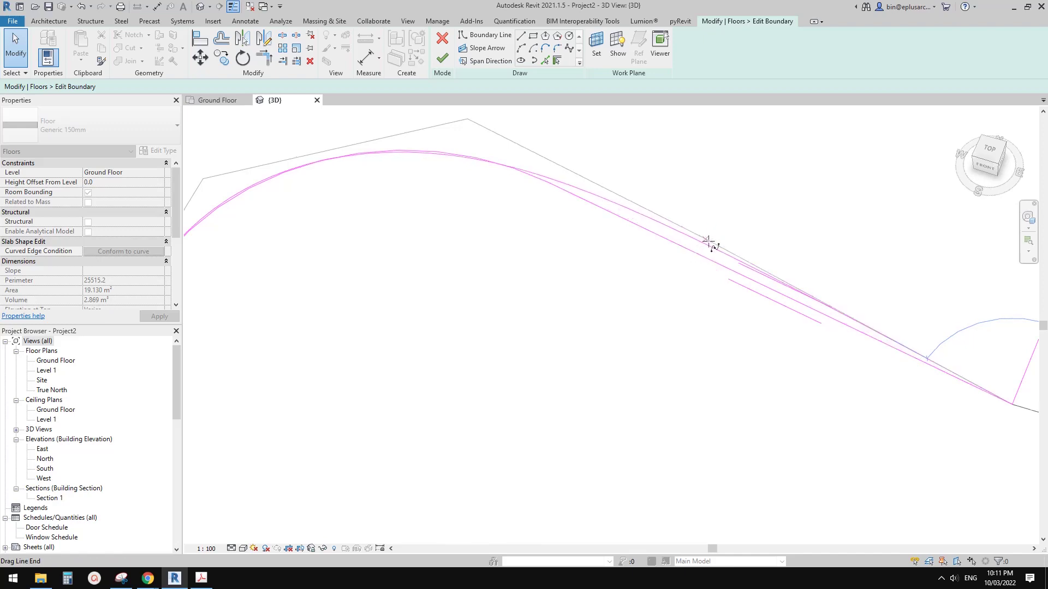
# Shift the inner spline's straight-run control point toward the bend and add another control point on the original straight edge
pyautogui.moveTo(709, 241); pyautogui.dragTo(709, 241)
pyautogui.moveTo(709, 241); pyautogui.dragTo(648, 223, button='middle')
pyautogui.moveTo(650, 222); pyautogui.dragTo(546, 184)
pyautogui.click(686, 48)
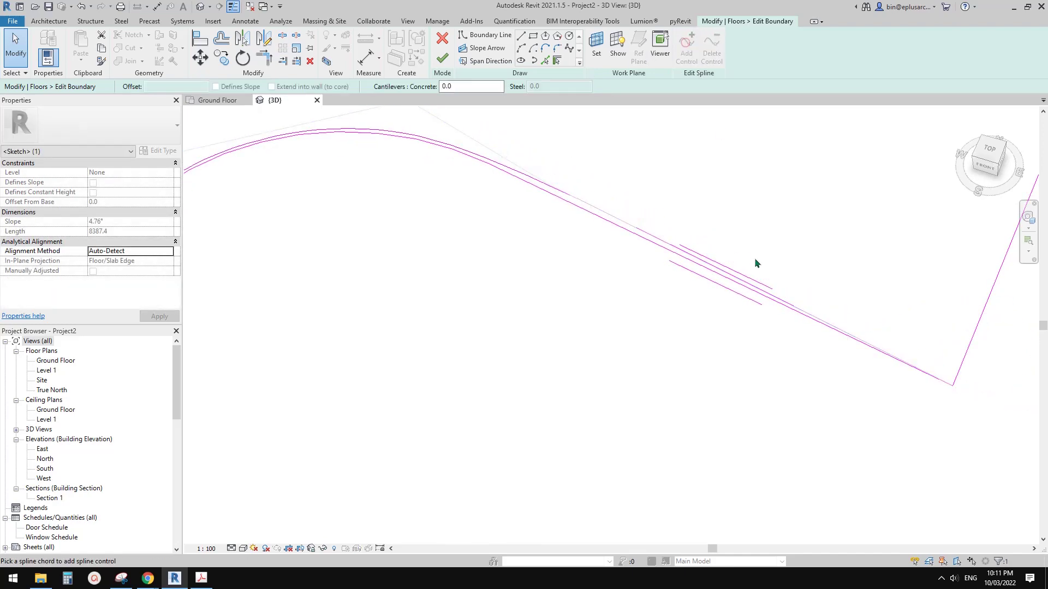
pyautogui.click(741, 283)
pyautogui.moveTo(823, 242); pyautogui.dragTo(801, 217, button='middle')
pyautogui.moveTo(727, 259); pyautogui.dragTo(736, 269)
# Fine-tune the inner spline's control points where the bend meets the straight run to match the original edge
pyautogui.scroll(-1, 717, 199)
pyautogui.moveTo(576, 208); pyautogui.dragTo(639, 201, button='middle')
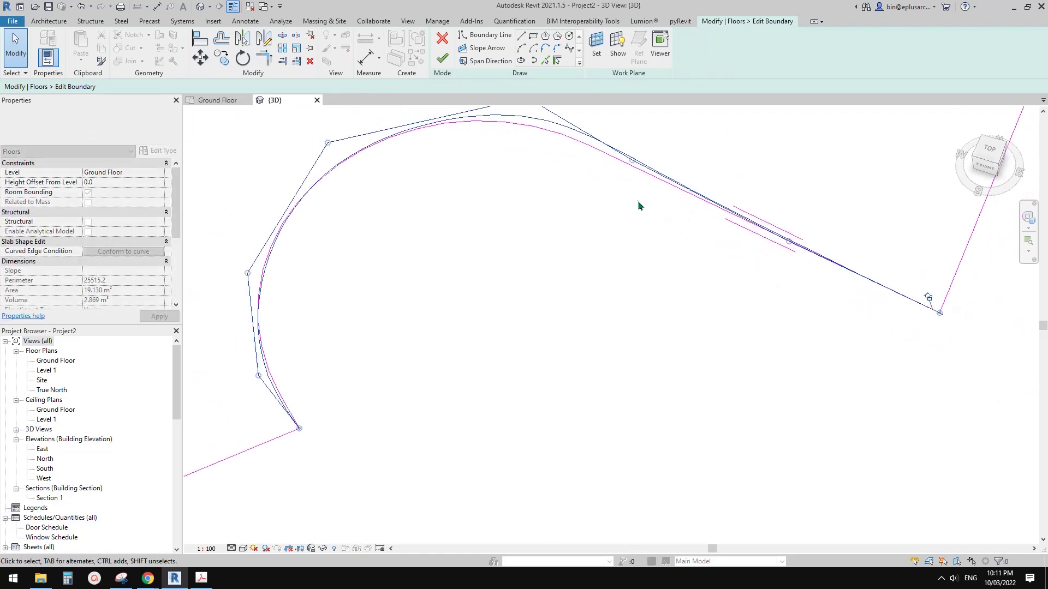
pyautogui.scroll(4, 644, 283)
pyautogui.moveTo(561, 220); pyautogui.dragTo(533, 225)
pyautogui.moveTo(690, 295); pyautogui.dragTo(683, 298)
pyautogui.scroll(-2, 667, 262)
pyautogui.moveTo(627, 306); pyautogui.dragTo(615, 237, button='middle')
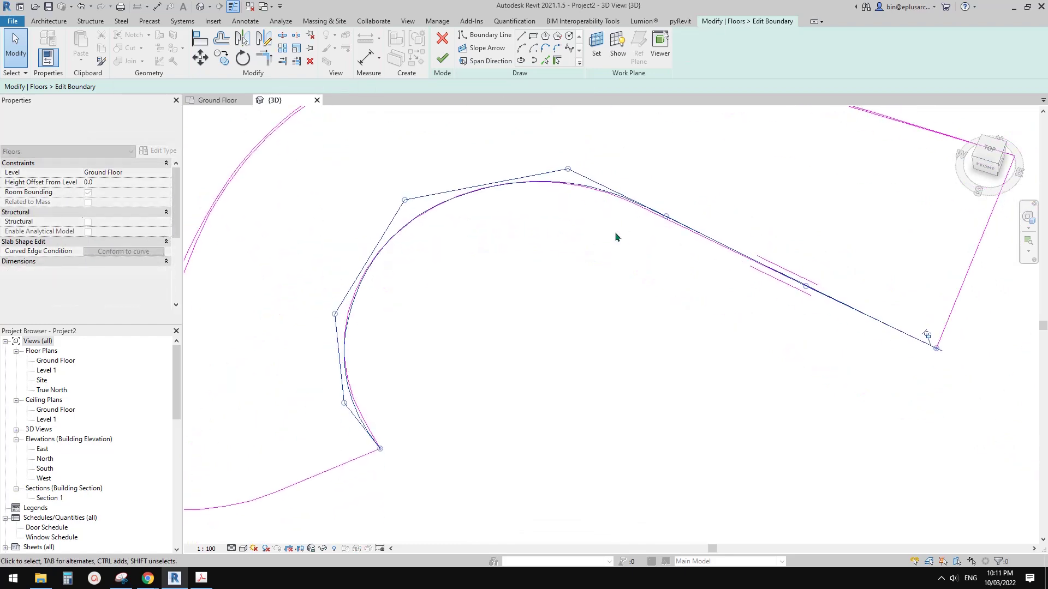
# Delete the original inner straight line, arc and short end segment, keeping the inner spline
pyautogui.press('Escape')
pyautogui.scroll(-2, 596, 290)
pyautogui.moveTo(527, 200)
pyautogui.mouseDown()
pyautogui.moveTo(879, 398)
pyautogui.moveTo(828, 377)
pyautogui.moveTo(821, 398)
pyautogui.mouseUp()
pyautogui.press('Delete')
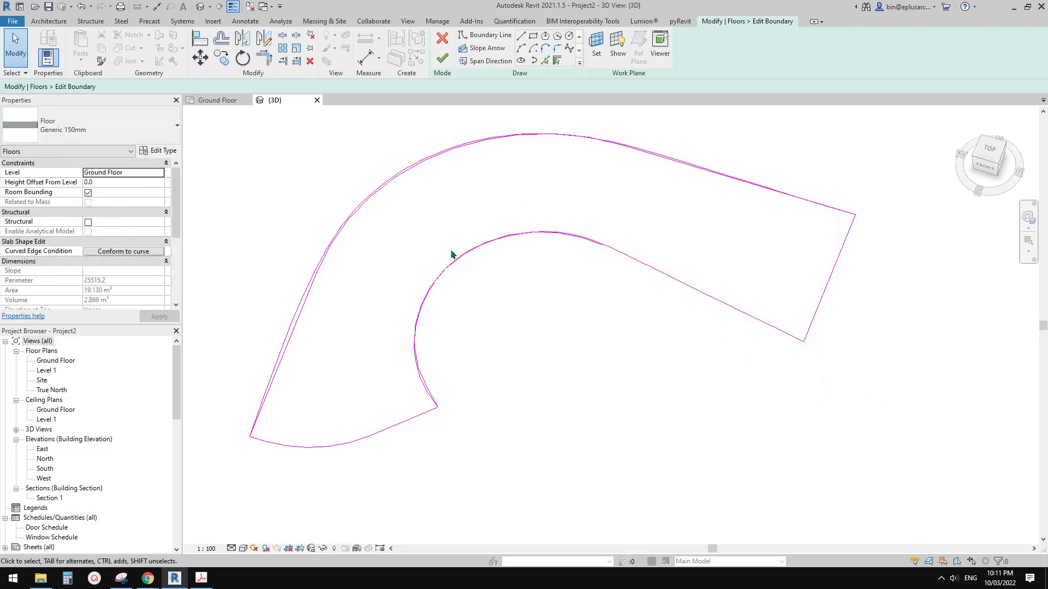
pyautogui.moveTo(338, 158)
pyautogui.mouseDown()
pyautogui.moveTo(596, 374)
pyautogui.moveTo(650, 400)
pyautogui.mouseUp()
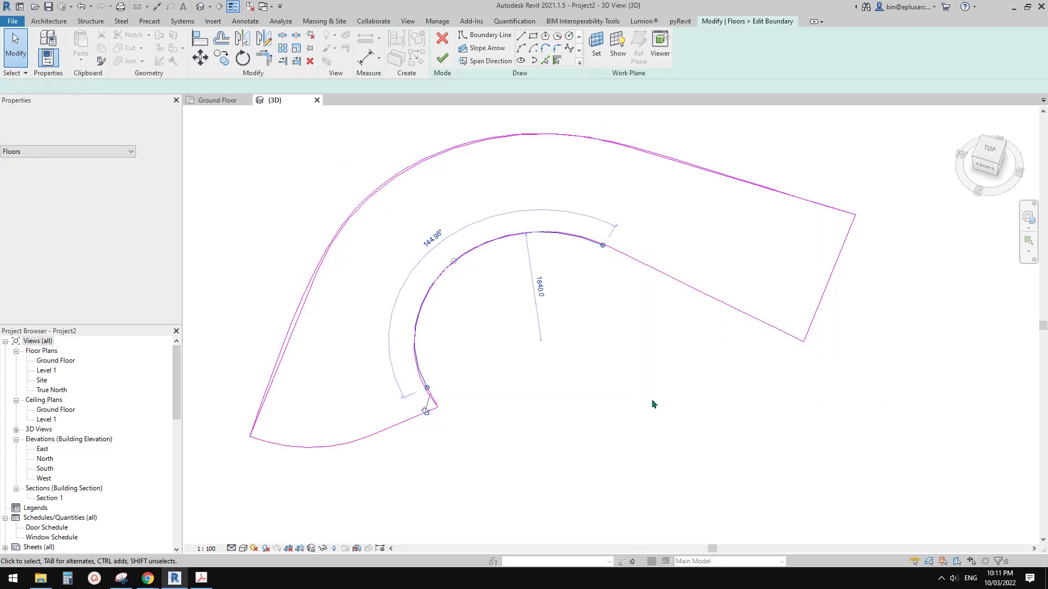
pyautogui.press('Delete')
pyautogui.moveTo(375, 346); pyautogui.dragTo(495, 444)
pyautogui.press('Delete')
pyautogui.moveTo(390, 380); pyautogui.dragTo(478, 427, button='middle')
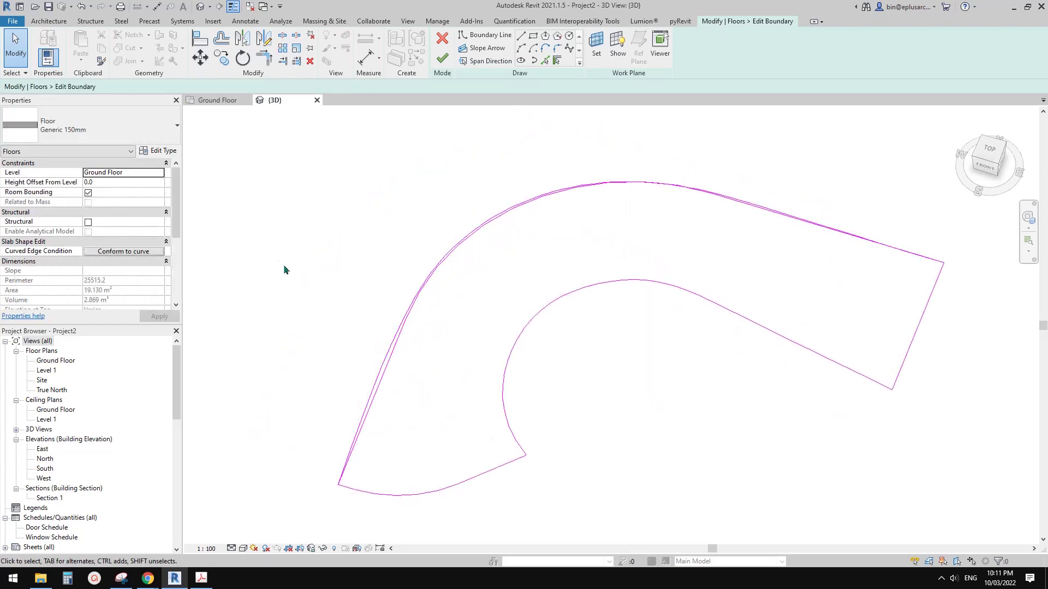
# Delete the original outer straight lines and arc, keeping the outer spline, and finish the boundary edit
pyautogui.moveTo(277, 263); pyautogui.dragTo(459, 501)
pyautogui.moveTo(255, 293); pyautogui.dragTo(417, 507)
pyautogui.click(416, 433)
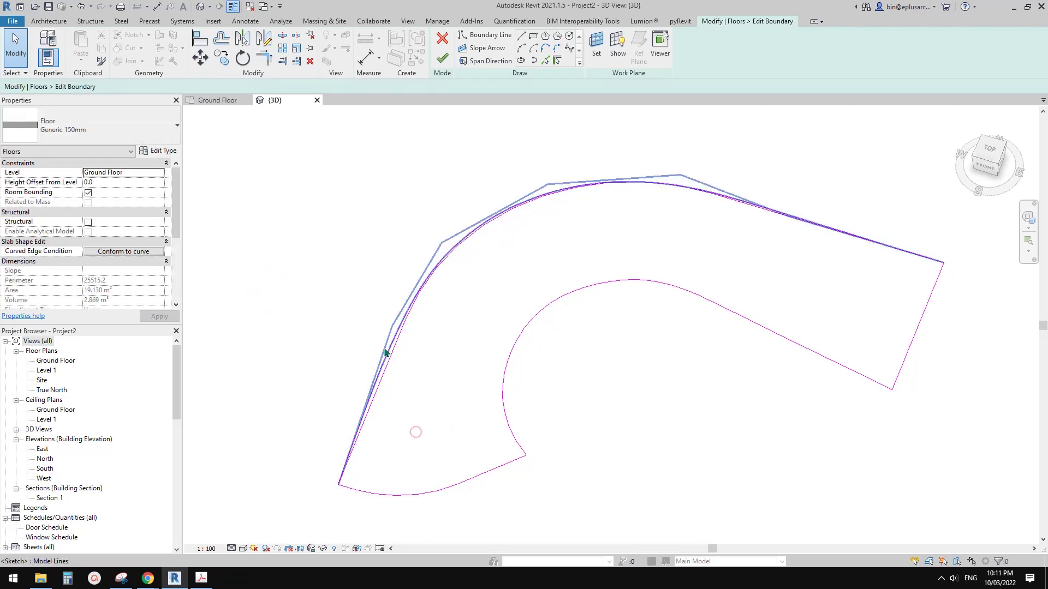
pyautogui.moveTo(328, 187); pyautogui.dragTo(521, 317)
pyautogui.click(411, 314)
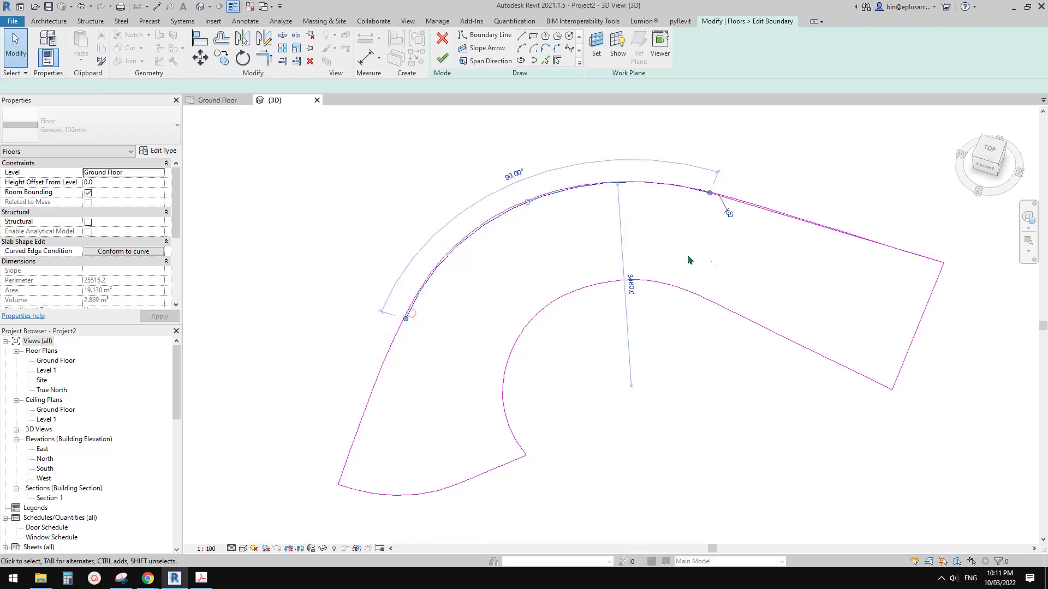
pyautogui.press('Delete')
pyautogui.moveTo(688, 255); pyautogui.dragTo(546, 286, button='middle')
pyautogui.moveTo(557, 183); pyautogui.dragTo(813, 308)
pyautogui.click(442, 57)
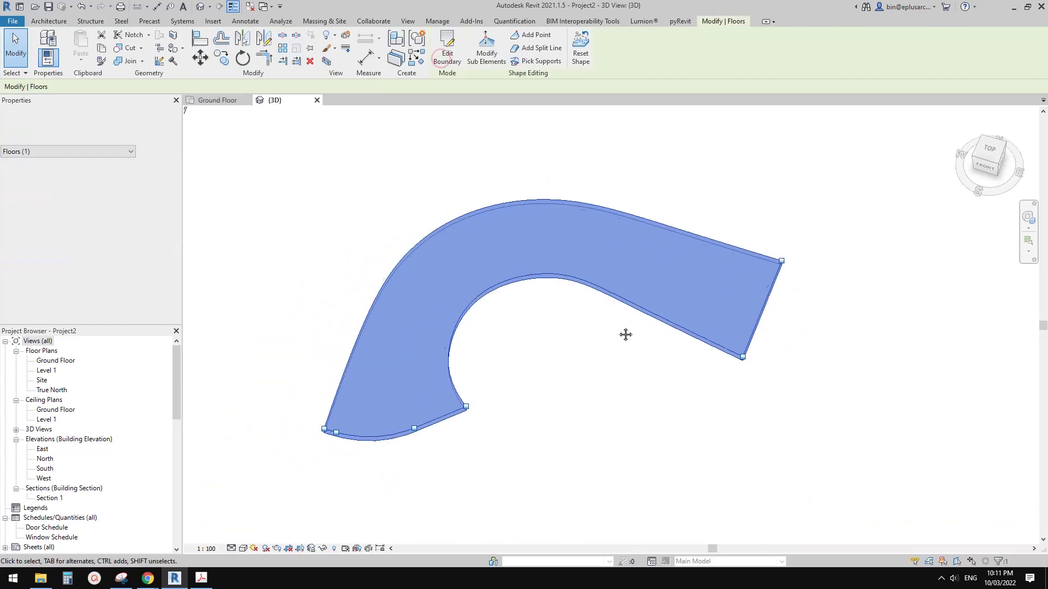
# Edit the spline-edged floor's sub-elements and raise its upper-end edge to an elevation of 900
pyautogui.moveTo(625, 335)
pyautogui.keyDown('shift'); pyautogui.mouseDown(button='middle')
pyautogui.moveTo(661, 268)
pyautogui.moveTo(655, 321)
pyautogui.mouseUp(button='middle'); pyautogui.keyUp('shift')
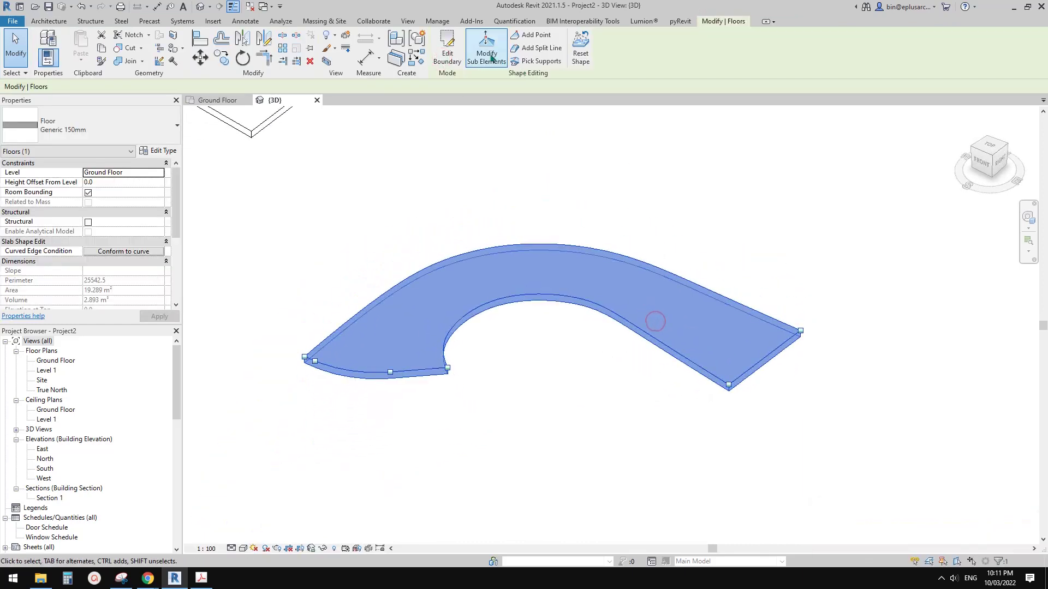
pyautogui.click(500, 64)
pyautogui.keyDown('shift'); pyautogui.moveTo(726, 322); pyautogui.dragTo(756, 295, button='middle'); pyautogui.keyUp('shift')
pyautogui.click(773, 338)
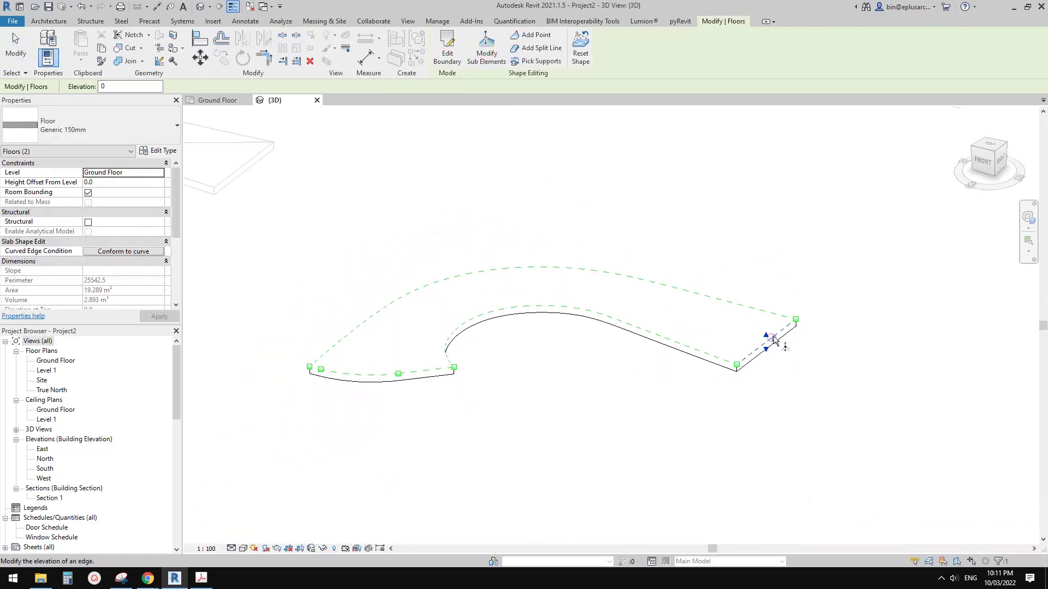
pyautogui.moveTo(771, 338); pyautogui.dragTo(767, 335)
pyautogui.keyDown('ctrl'); pyautogui.click(644, 326); pyautogui.keyUp('ctrl')
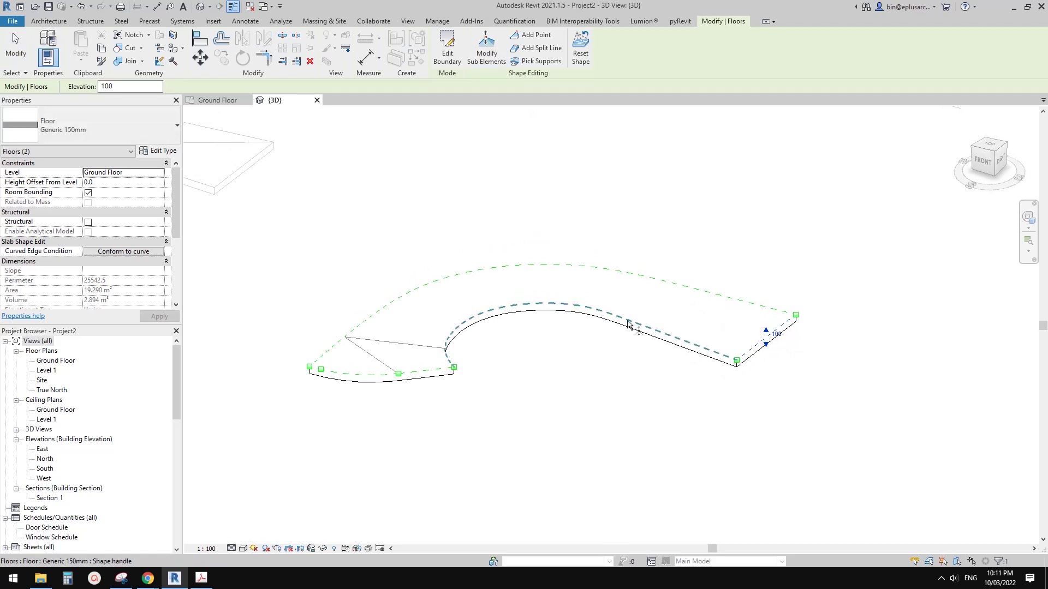
pyautogui.moveTo(766, 330); pyautogui.dragTo(767, 296)
pyautogui.keyDown('shift'); pyautogui.moveTo(765, 332); pyautogui.dragTo(774, 232, button='middle'); pyautogui.keyUp('shift')
pyautogui.keyDown('shift'); pyautogui.moveTo(553, 317); pyautogui.dragTo(761, 289, button='middle'); pyautogui.keyUp('shift')
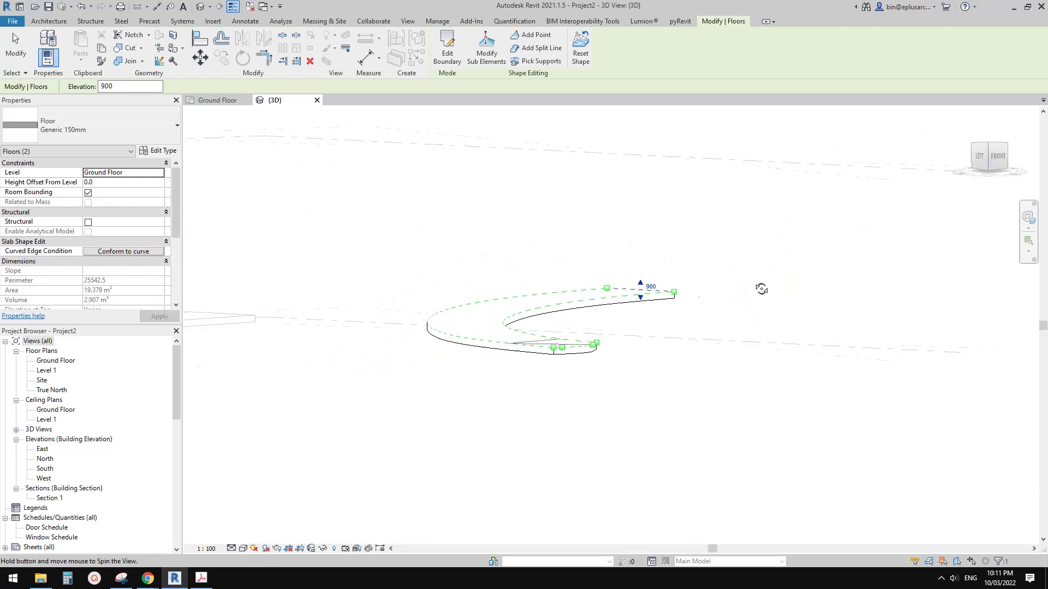
pyautogui.keyDown('shift'); pyautogui.moveTo(508, 311); pyautogui.dragTo(442, 286, button='middle'); pyautogui.keyUp('shift')
pyautogui.press('Escape')
pyautogui.press('Escape')
# Compare the surface fold lines of the original ramp floor and the spline-edged copy from several angles
pyautogui.scroll(1, 577, 317)
pyautogui.click(387, 252)
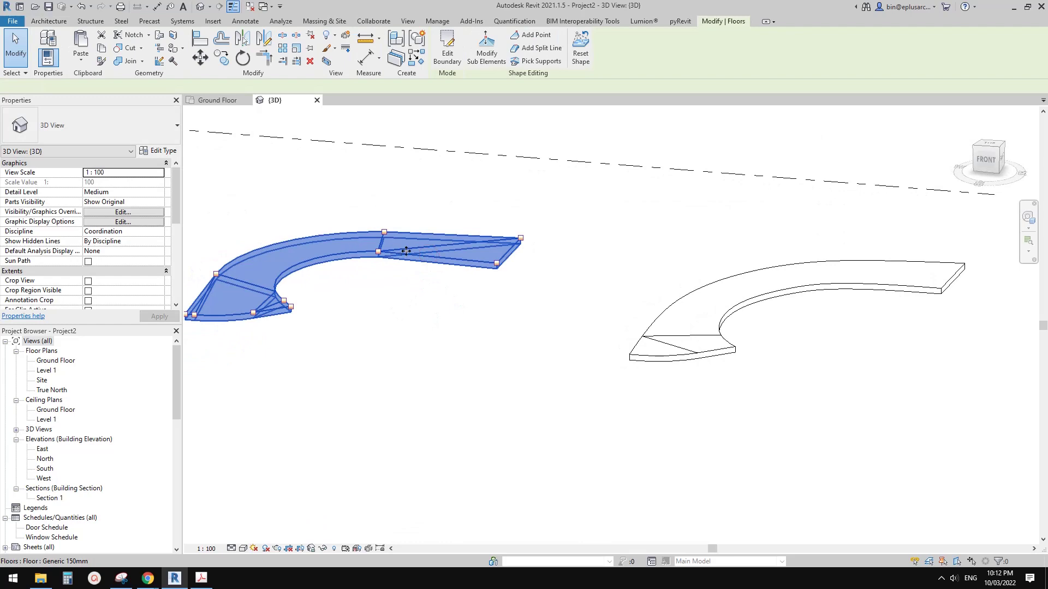
pyautogui.moveTo(531, 274); pyautogui.dragTo(528, 311, button='middle')
pyautogui.click(675, 345)
pyautogui.click(526, 296)
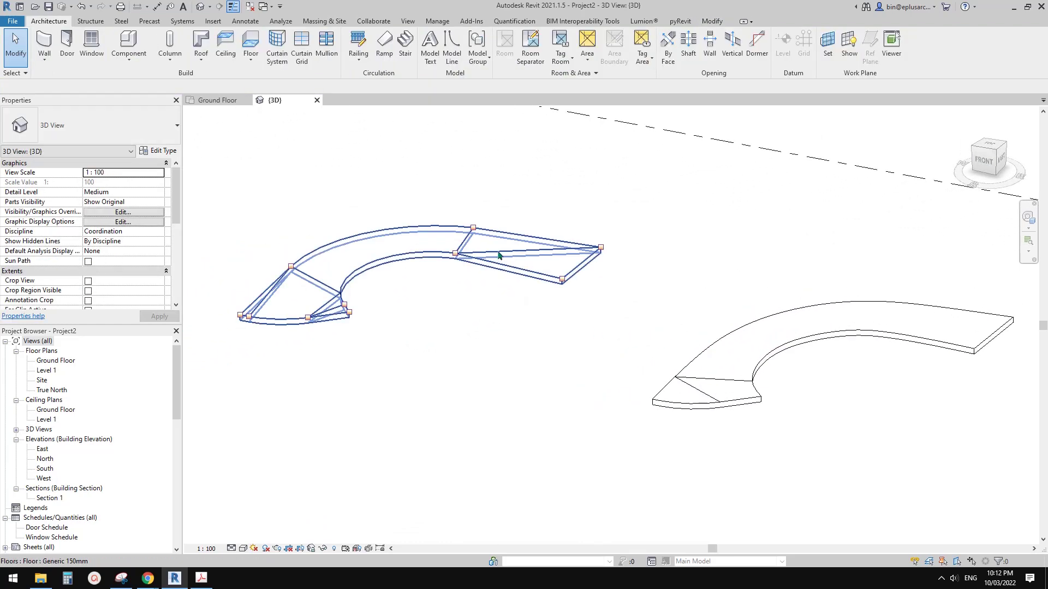
pyautogui.keyDown('shift'); pyautogui.moveTo(498, 255); pyautogui.dragTo(586, 322, button='middle'); pyautogui.keyUp('shift')
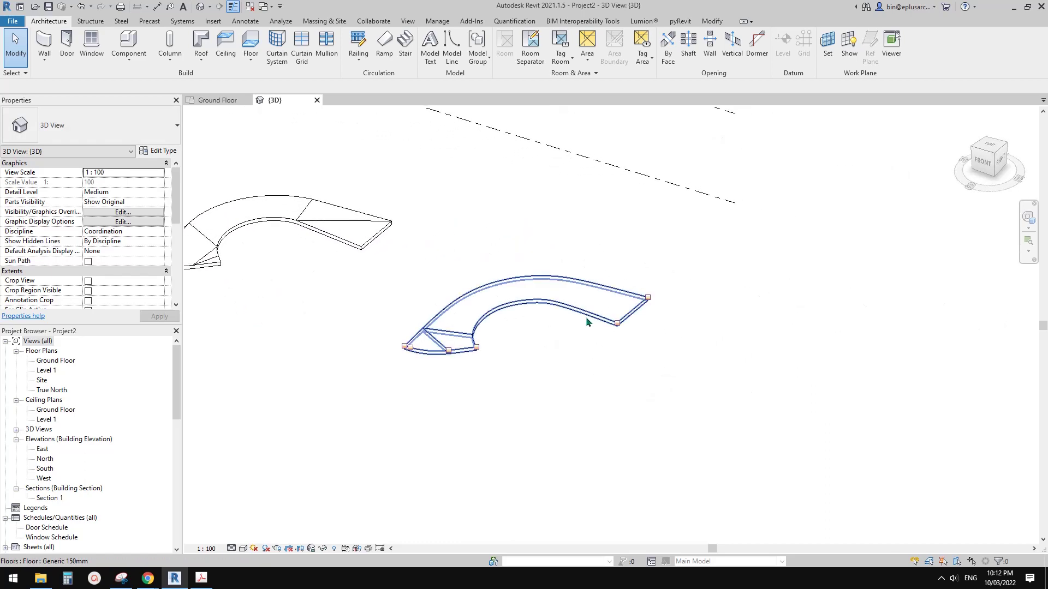
pyautogui.moveTo(551, 302); pyautogui.dragTo(563, 306)
pyautogui.moveTo(563, 305); pyautogui.dragTo(620, 314, button='middle')
pyautogui.click(293, 489)
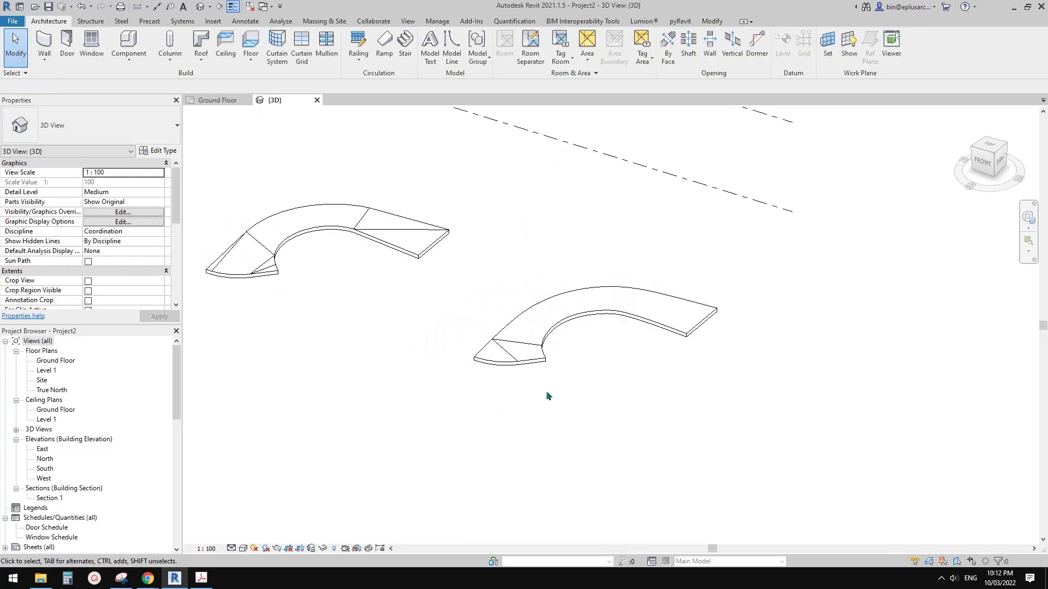
pyautogui.keyDown('shift'); pyautogui.moveTo(547, 392); pyautogui.dragTo(586, 407, button='middle'); pyautogui.keyUp('shift')
pyautogui.scroll(4, 587, 407)
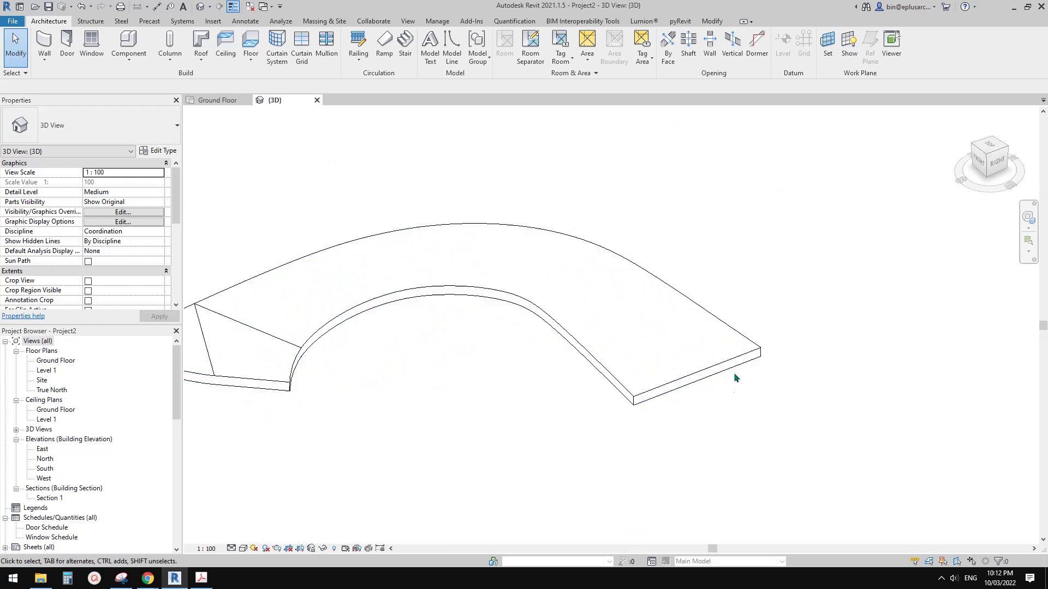
pyautogui.keyDown('shift'); pyautogui.moveTo(763, 362); pyautogui.dragTo(606, 355, button='middle'); pyautogui.keyUp('shift')
# Create a new family from the Metric Generic Model Adaptive.rft template
pyautogui.click(12, 21)
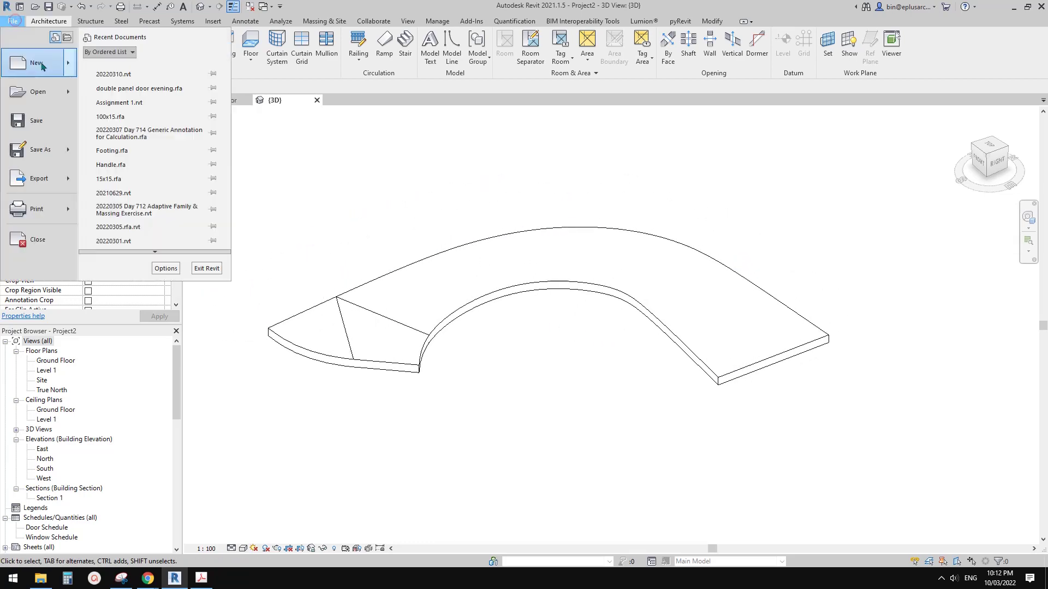
pyautogui.moveTo(73, 68)
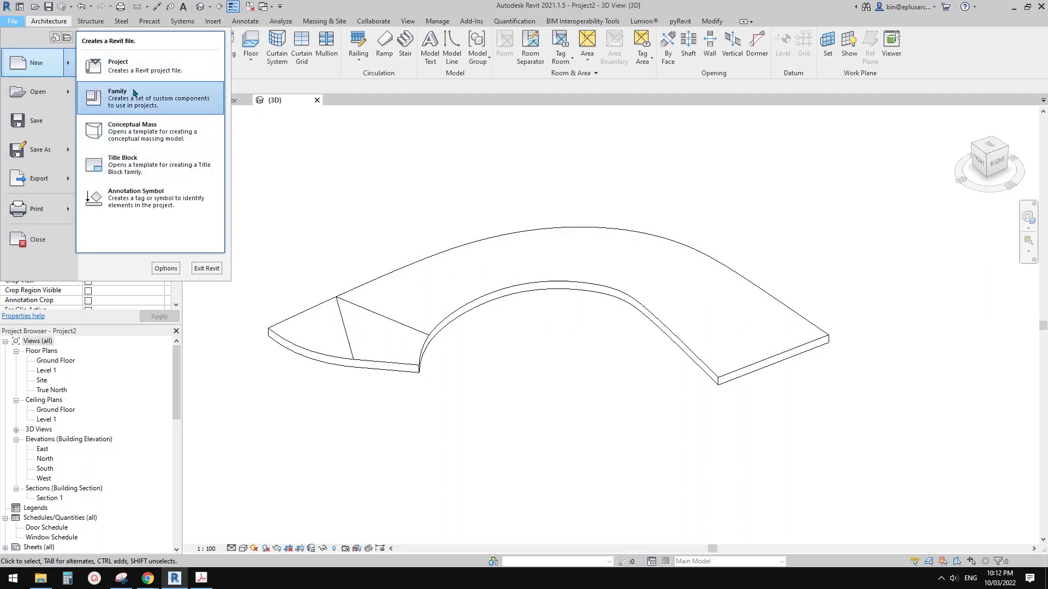
pyautogui.click(150, 97)
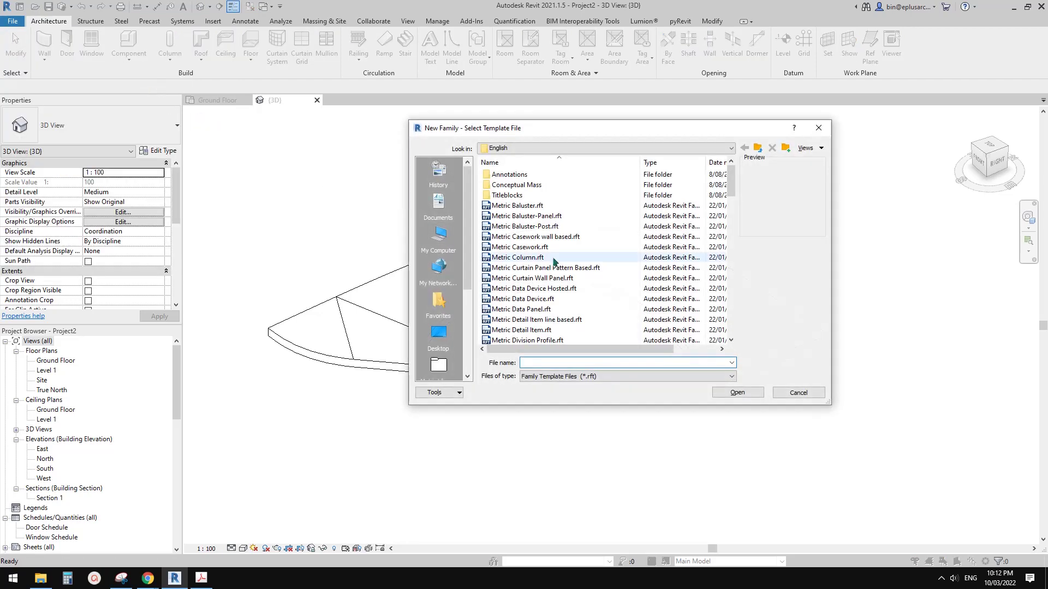
pyautogui.click(731, 225)
pyautogui.scroll(-2, 546, 246)
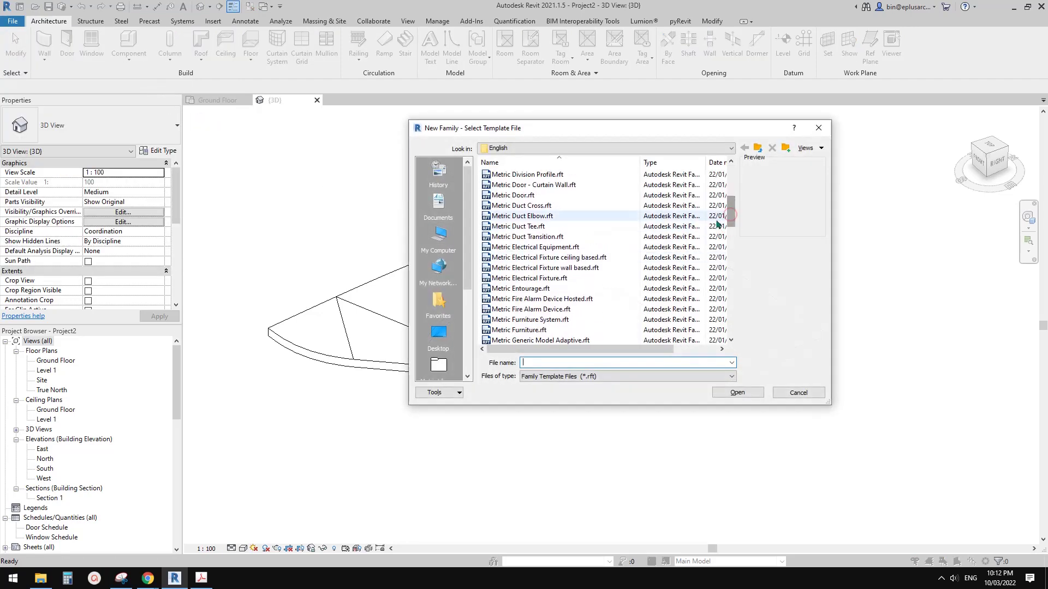
pyautogui.click(566, 248)
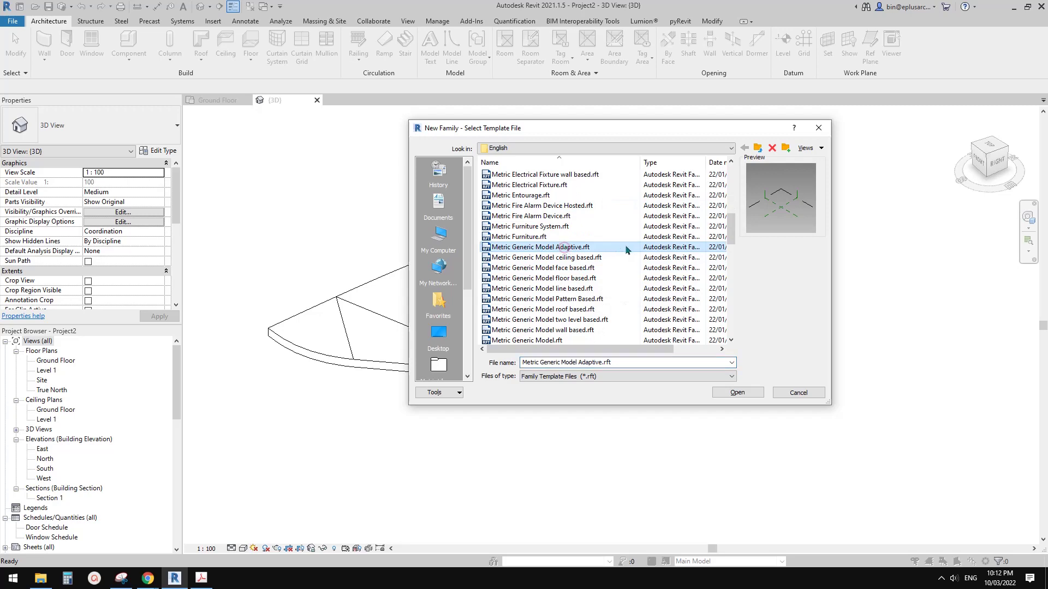
pyautogui.click(752, 394)
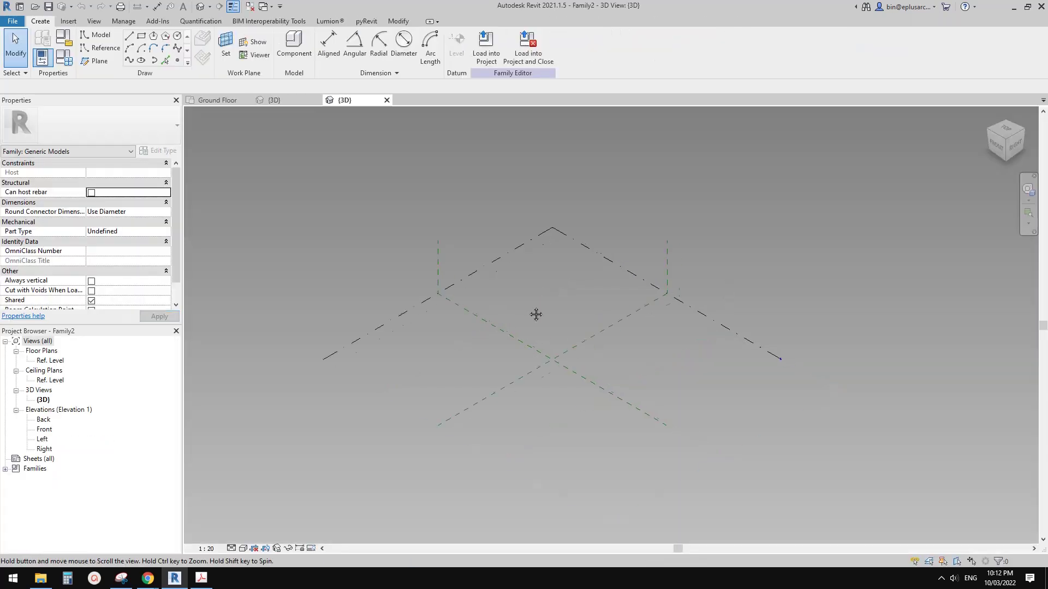
# Place two reference points on the reference level near the centre of the family and select both
pyautogui.click(178, 60)
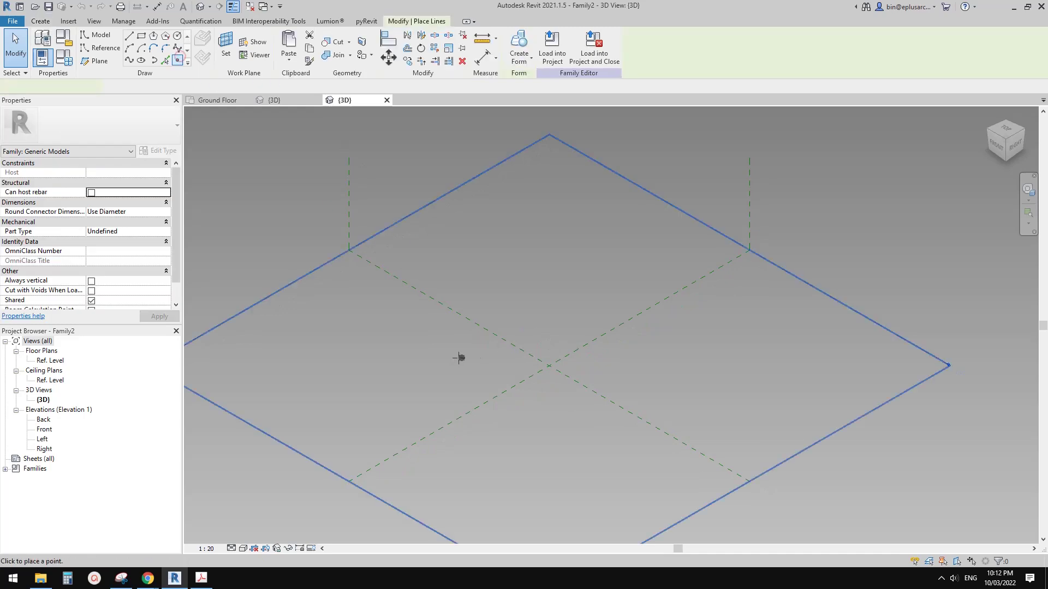
pyautogui.click(437, 345)
pyautogui.click(552, 295)
pyautogui.press('Escape')
pyautogui.press('Escape')
pyautogui.moveTo(405, 244); pyautogui.dragTo(603, 383)
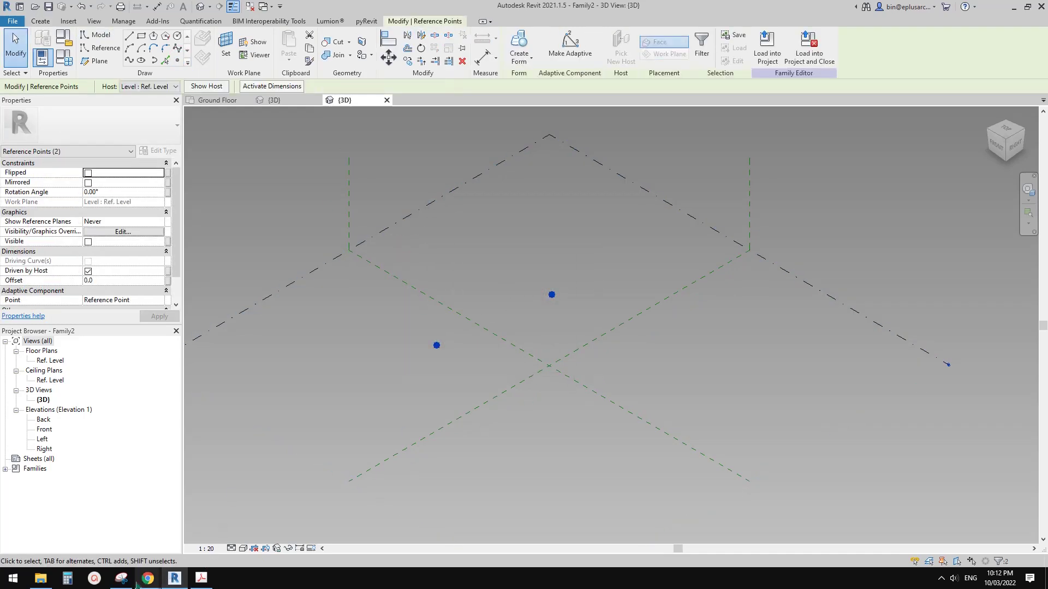
# Switch to Snipping Tool and number the upper corners of the sketched profile 1 and 2
pyautogui.click(175, 579)
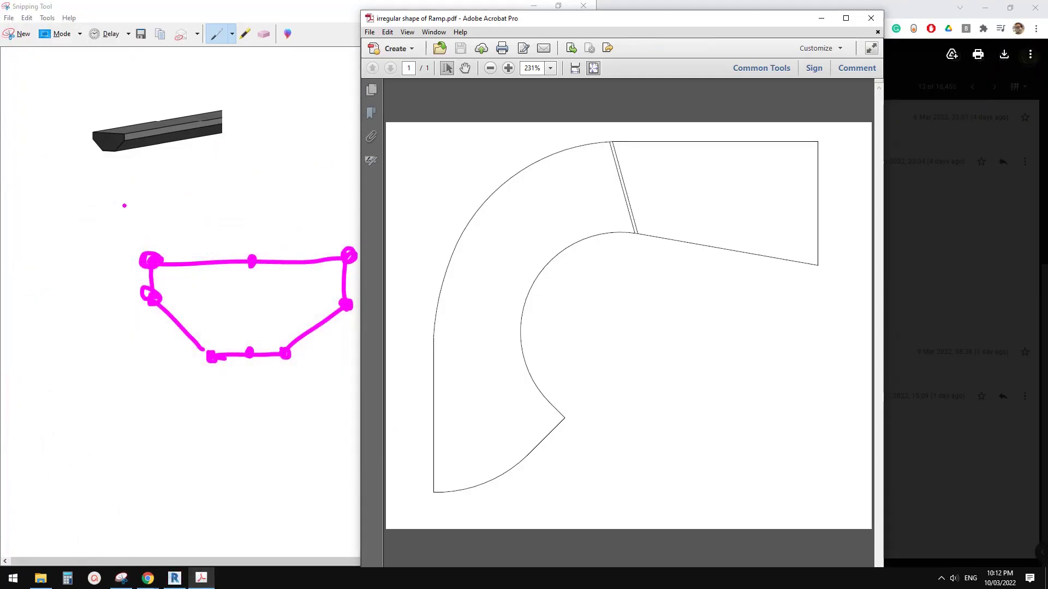
pyautogui.click(344, 159)
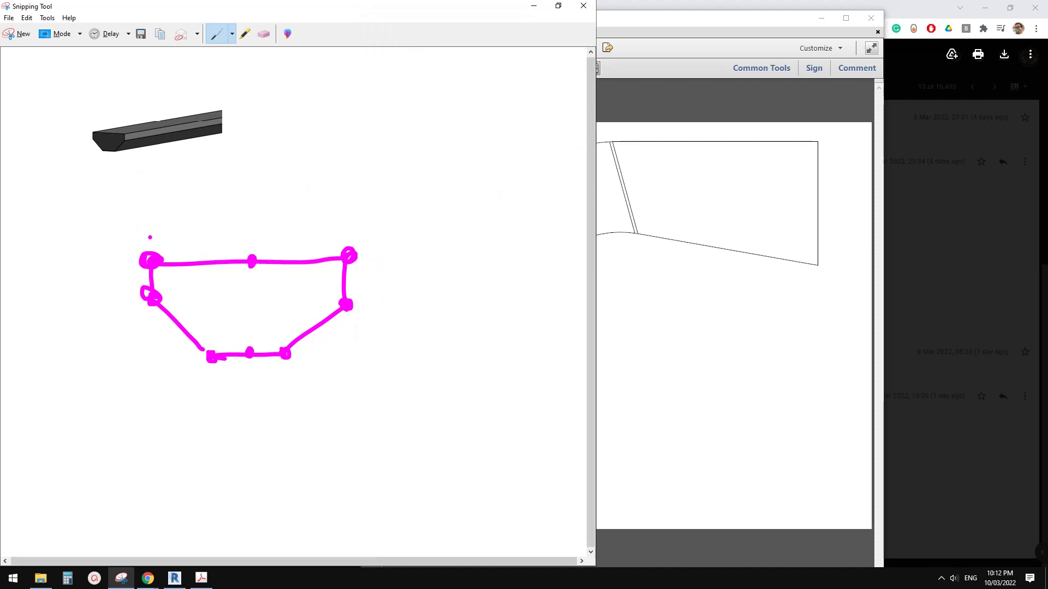
pyautogui.moveTo(337, 239); pyautogui.dragTo(342, 222)
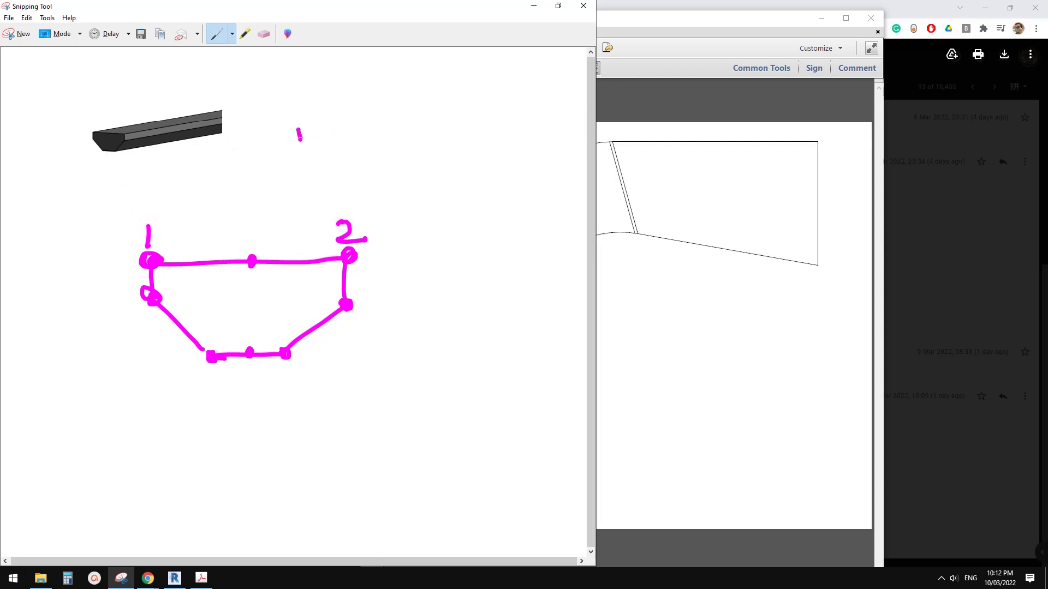
# Sketch a thin sloping slab with ends numbered 1 and 2 and a tapered beam profile beneath it, emphasising their shared edge
pyautogui.moveTo(300, 139); pyautogui.dragTo(468, 111)
pyautogui.moveTo(296, 129); pyautogui.dragTo(299, 140)
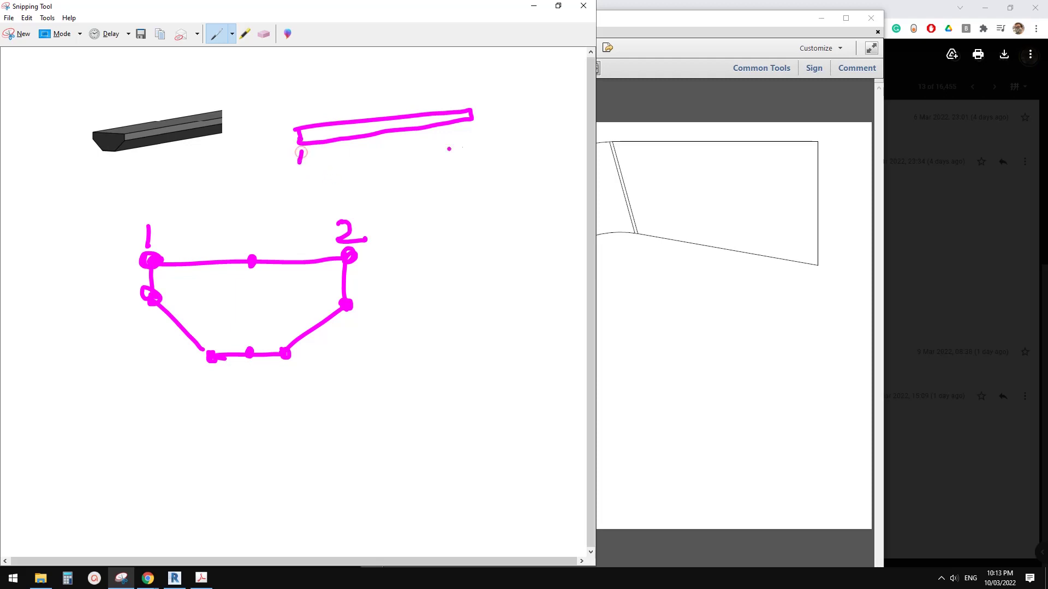
pyautogui.moveTo(471, 130); pyautogui.dragTo(480, 142)
pyautogui.moveTo(308, 174); pyautogui.dragTo(403, 201)
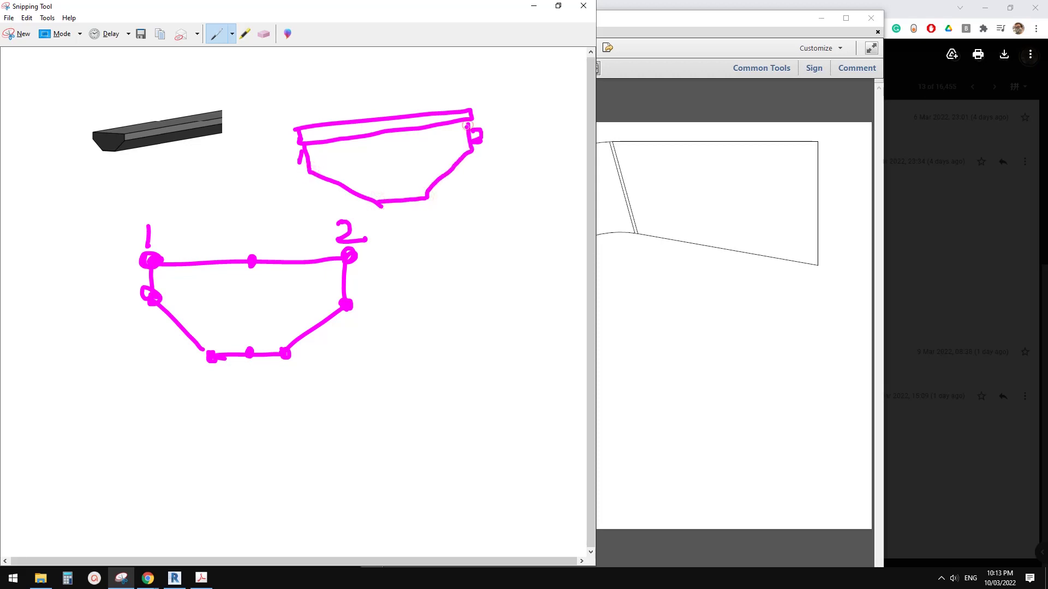
pyautogui.moveTo(467, 126); pyautogui.dragTo(302, 147)
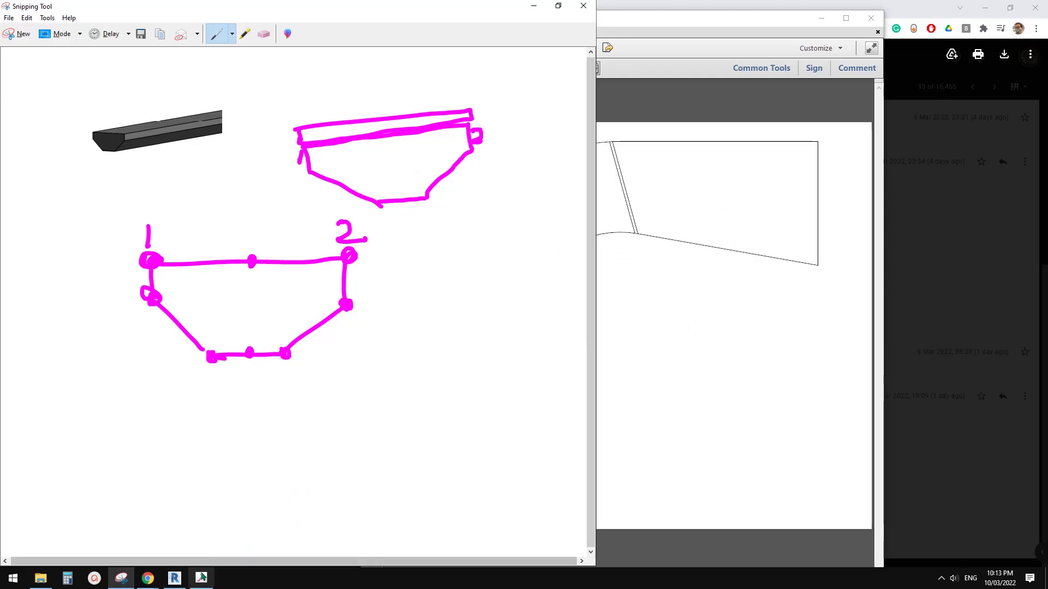
# Switch to Revit and turn both selected reference points into adaptive placement points
pyautogui.click(177, 580)
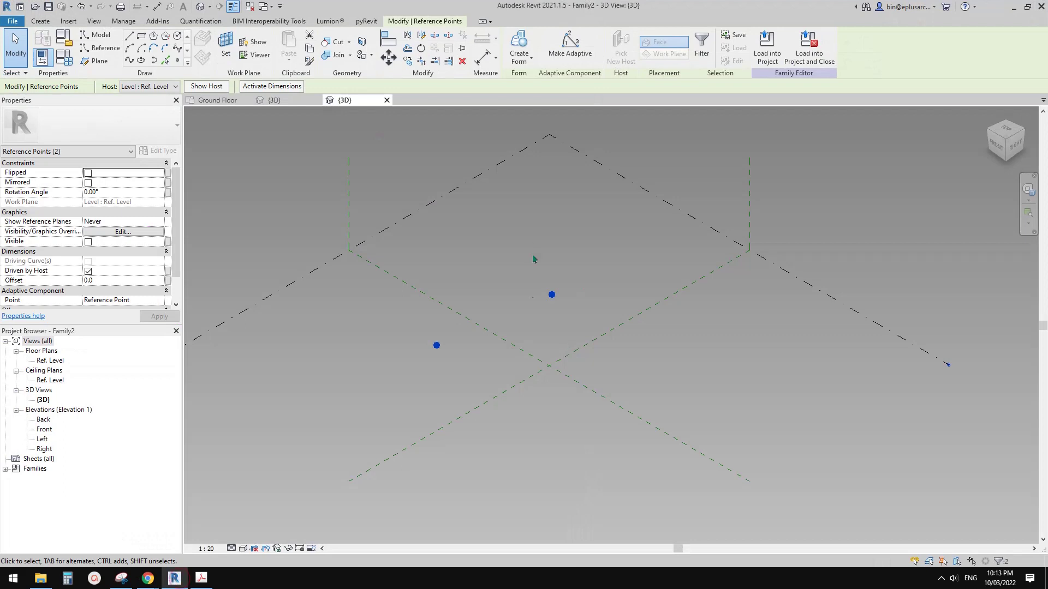
pyautogui.keyDown('shift'); pyautogui.moveTo(533, 259); pyautogui.dragTo(519, 316, button='middle'); pyautogui.keyUp('shift')
pyautogui.keyDown('shift'); pyautogui.moveTo(480, 323); pyautogui.dragTo(541, 297, button='middle'); pyautogui.keyUp('shift')
pyautogui.moveTo(445, 211); pyautogui.dragTo(676, 333)
pyautogui.click(570, 49)
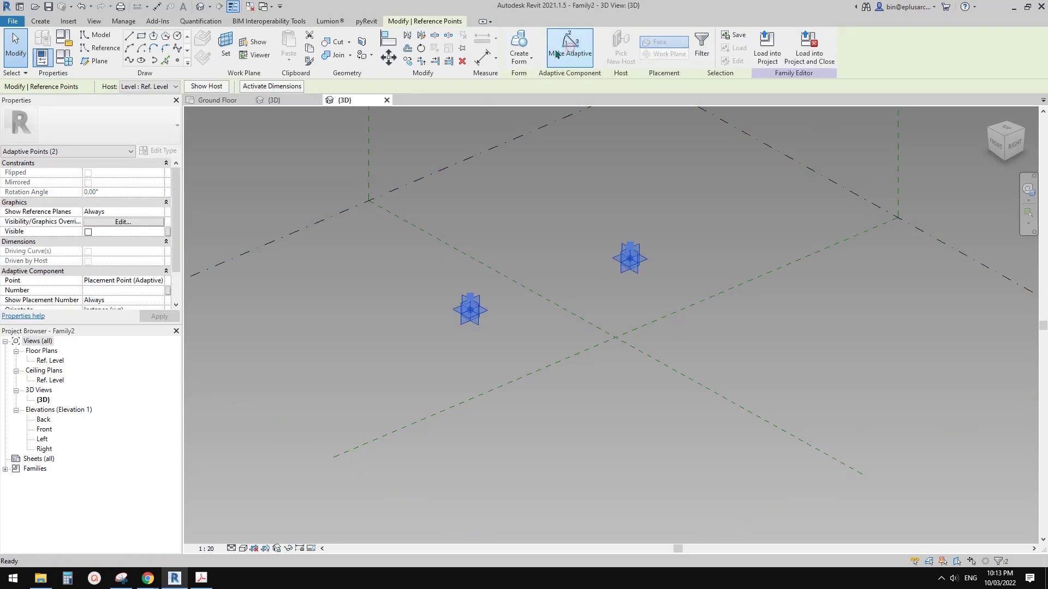
# Draw a line connecting adaptive points 1 and 2 and convert it to a reference line
pyautogui.click(129, 60)
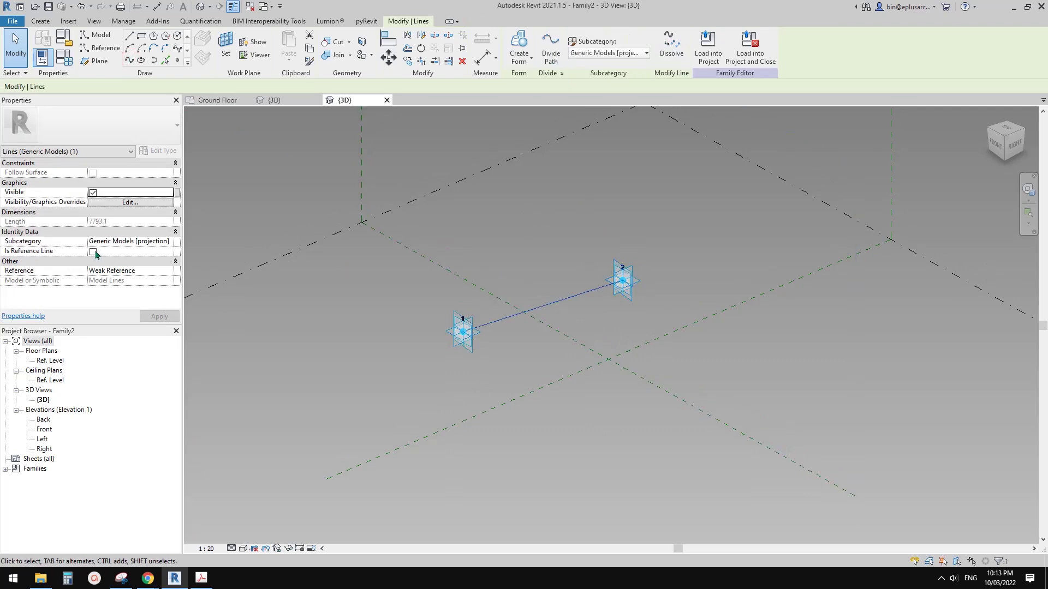
pyautogui.click(92, 252)
pyautogui.scroll(2, 542, 327)
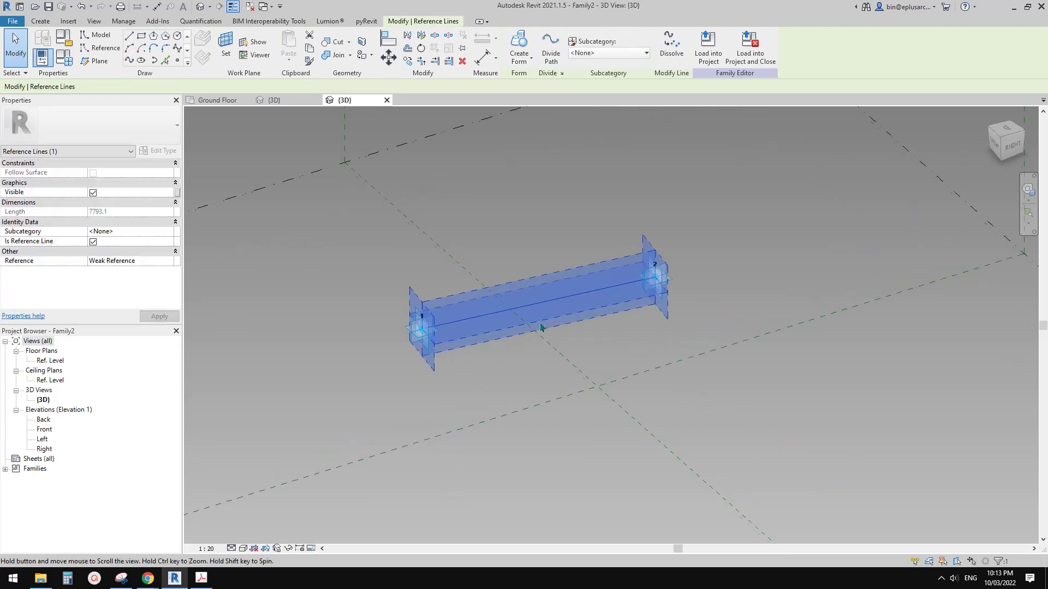
pyautogui.moveTo(541, 327); pyautogui.dragTo(532, 311, button='middle')
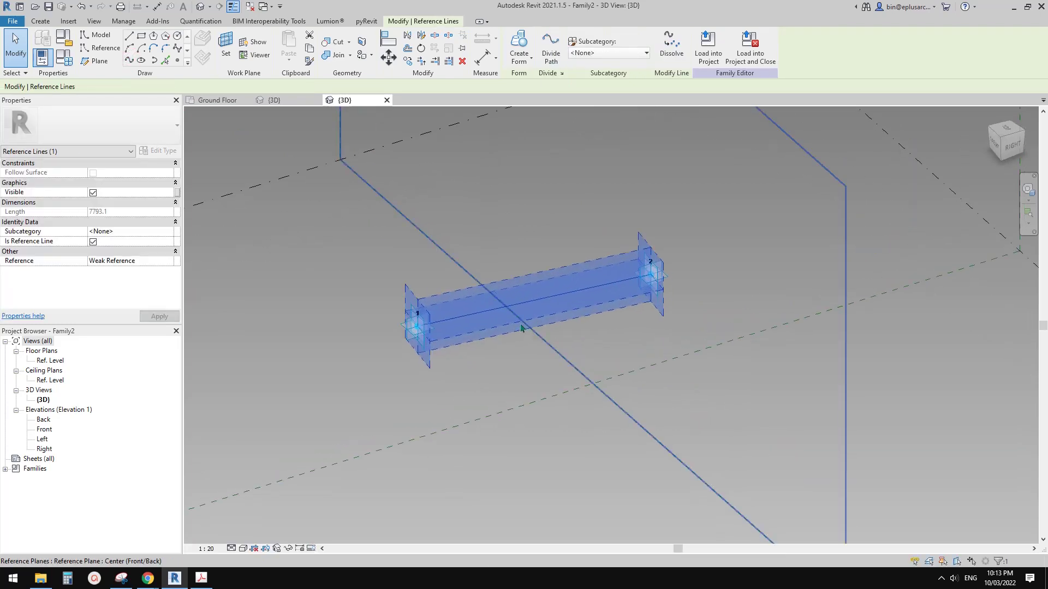
# Switch to Snipping Tool, number the remaining points of the sketched profile 3 to 8, and return to Revit
pyautogui.click(121, 579)
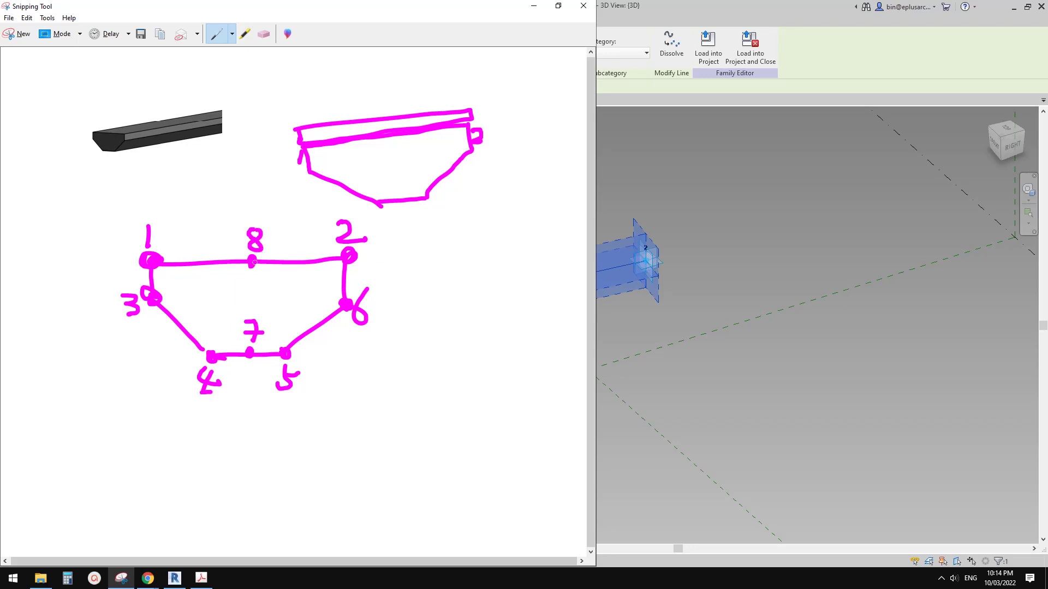
pyautogui.click(710, 297)
# Place a reference point at the middle of the reference line between adaptive points 1 and 2
pyautogui.moveTo(527, 270); pyautogui.dragTo(529, 288, button='middle')
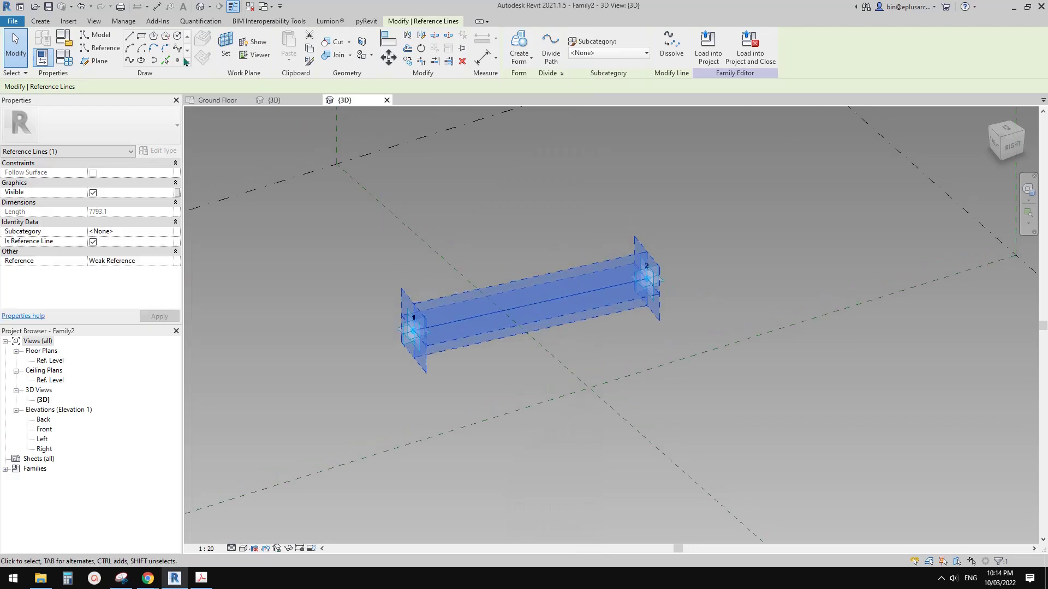
pyautogui.click(179, 60)
pyautogui.click(202, 38)
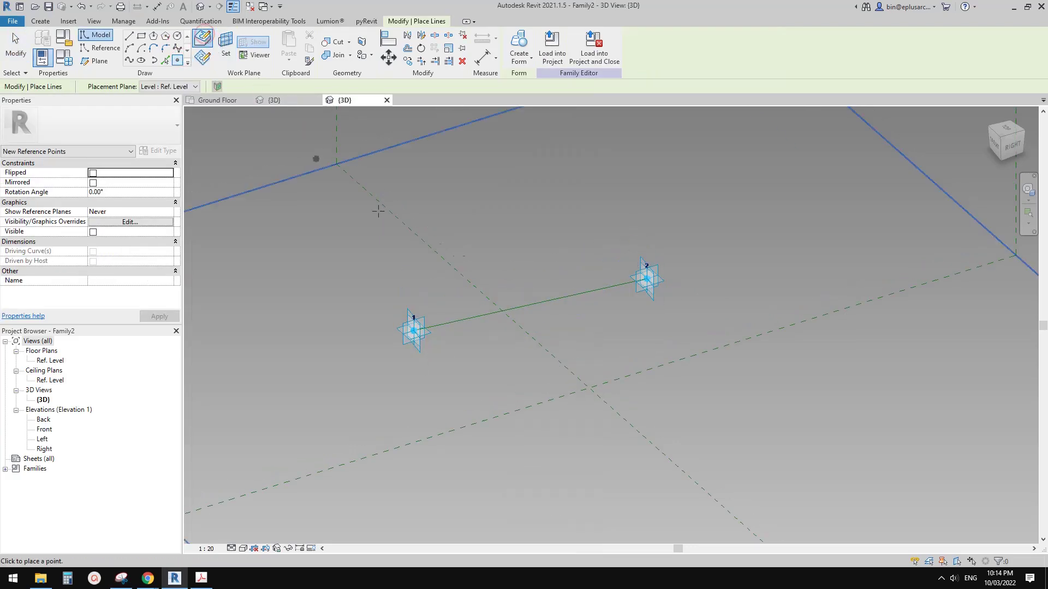
pyautogui.click(530, 304)
# Set the midpoint's horizontal plane as the work plane and place a second reference point on the midpoint
pyautogui.click(203, 60)
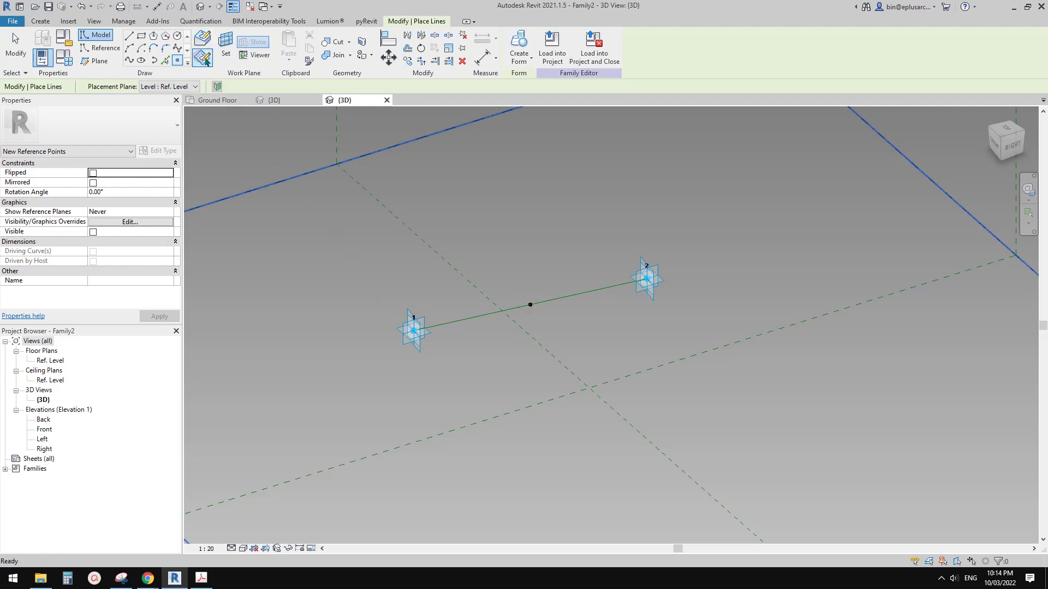
pyautogui.press('Escape')
pyautogui.press('Escape')
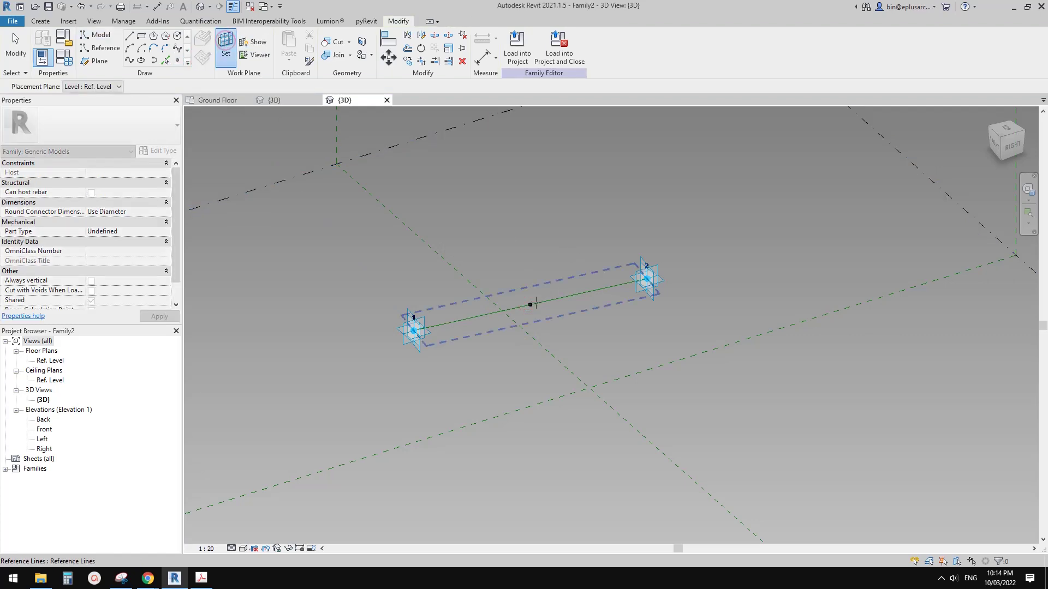
pyautogui.click(530, 305)
pyautogui.press('Tab')
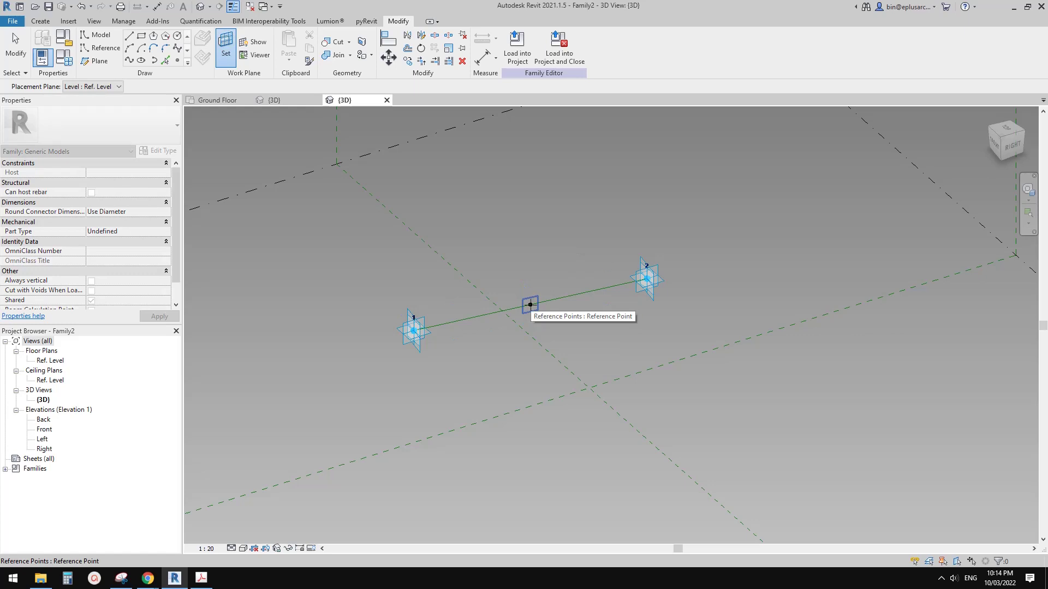
pyautogui.press('Tab')
pyautogui.click(530, 305)
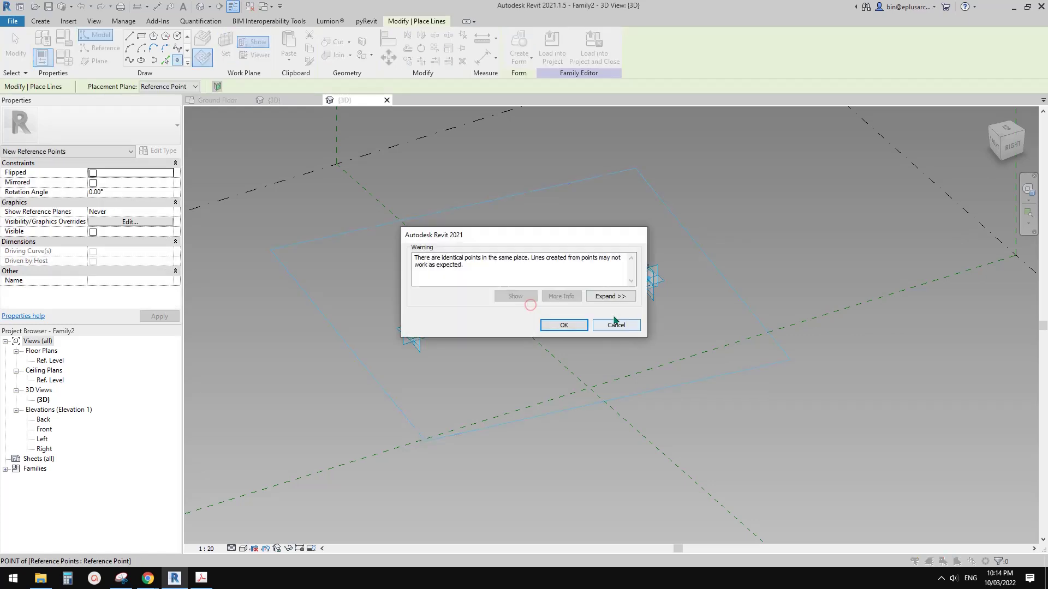
pyautogui.click(562, 326)
# Move the newly hosted point vertically off the reference line's midpoint, to an offset of about 2310
pyautogui.click(532, 308)
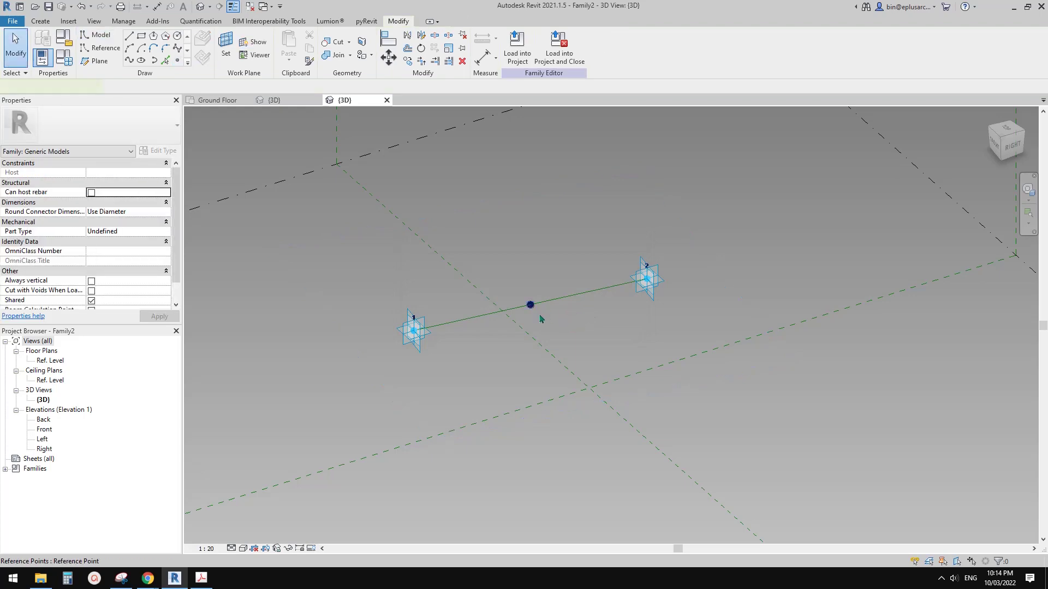
pyautogui.keyDown('shift'); pyautogui.moveTo(540, 318); pyautogui.dragTo(582, 328, button='middle'); pyautogui.keyUp('shift')
pyautogui.moveTo(531, 284); pyautogui.dragTo(531, 219)
pyautogui.moveTo(238, 258); pyautogui.dragTo(87, 284)
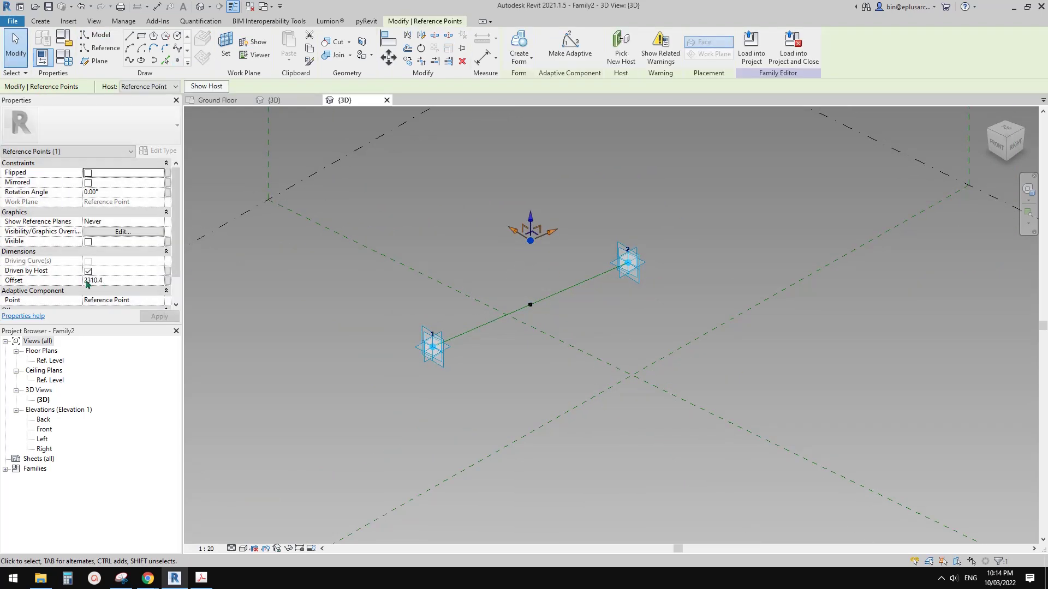
# Rotate the host point at the reference line's midpoint half a turn so the offset point flips below the line
pyautogui.click(531, 305)
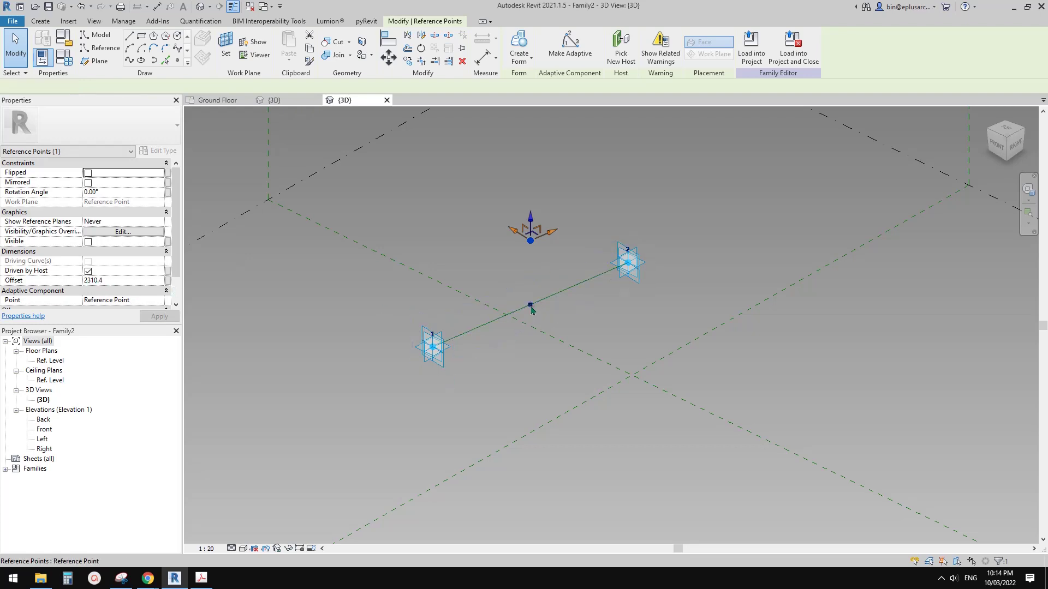
pyautogui.click(120, 191)
pyautogui.write('18')
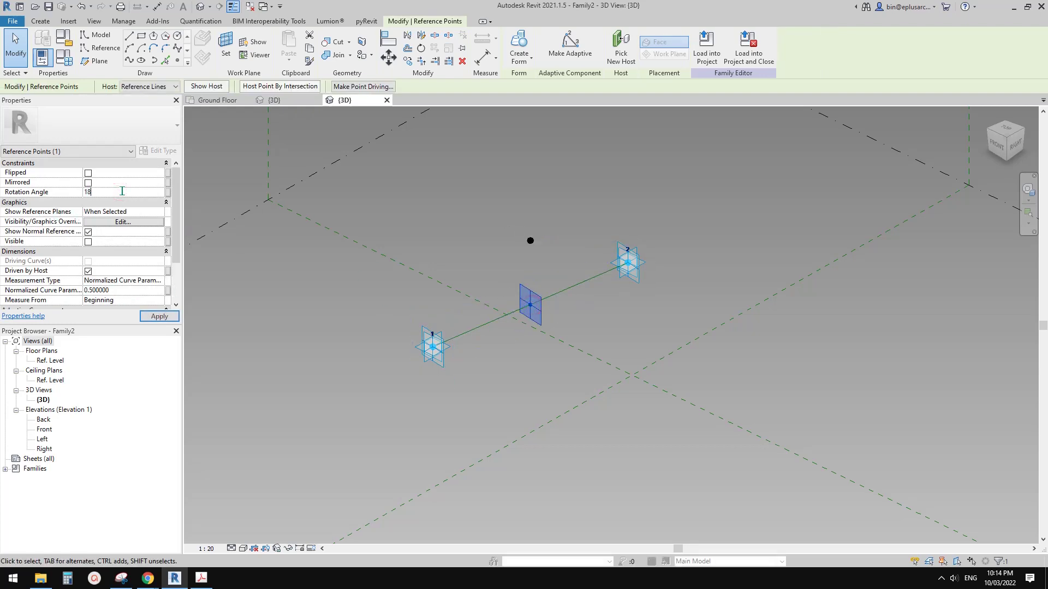
pyautogui.scroll(1, 551, 329)
pyautogui.click(543, 361)
pyautogui.click(527, 376)
pyautogui.moveTo(560, 380); pyautogui.dragTo(564, 344, button='middle')
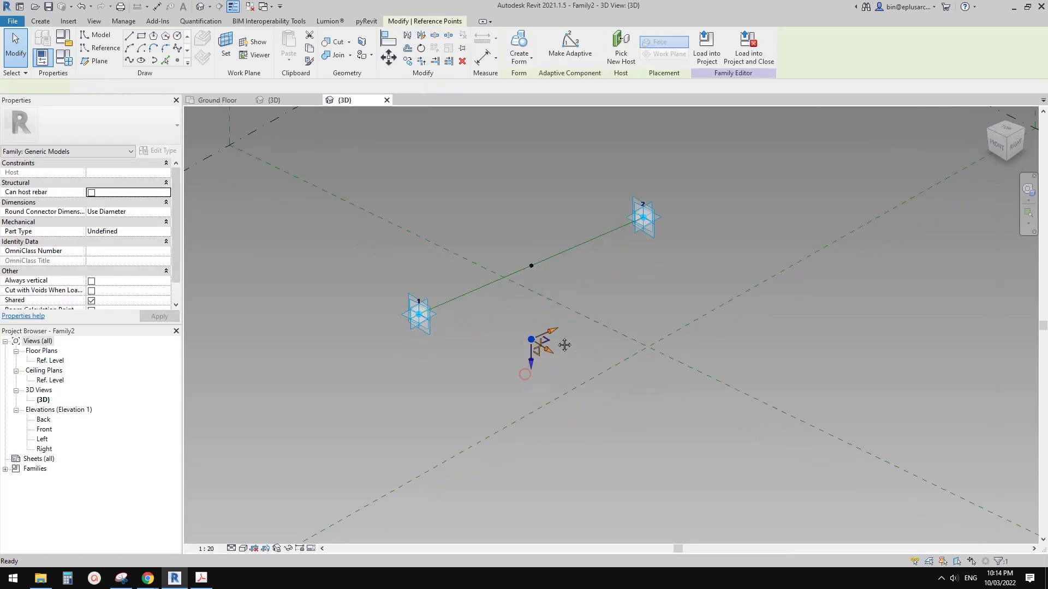
# Open the lower point's offset parameter association, and in Snipping Tool mark the sketched profile's depth between points 8 and 7 as a
pyautogui.click(167, 280)
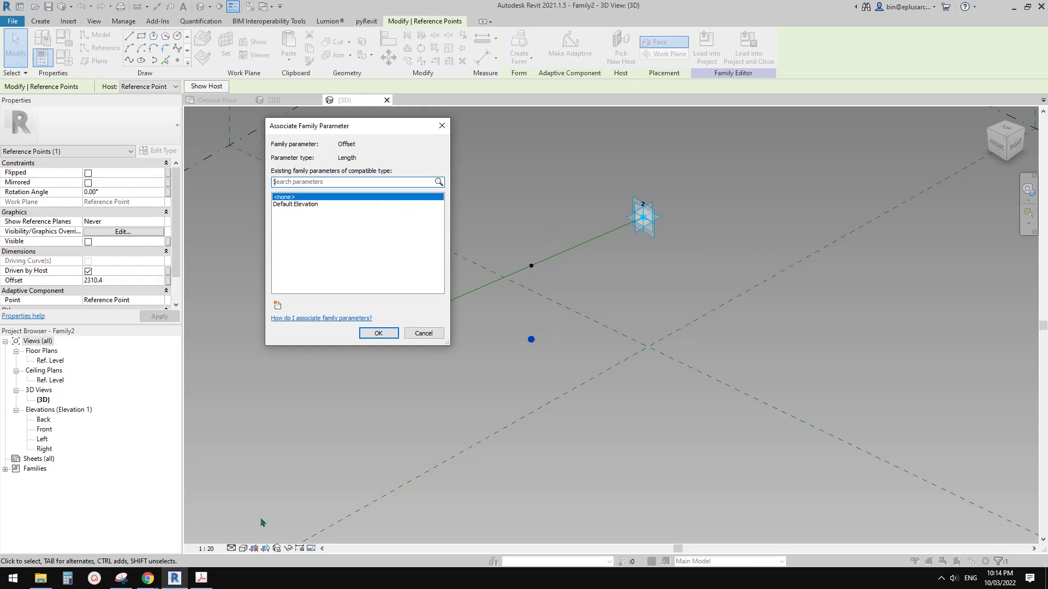
pyautogui.click(210, 579)
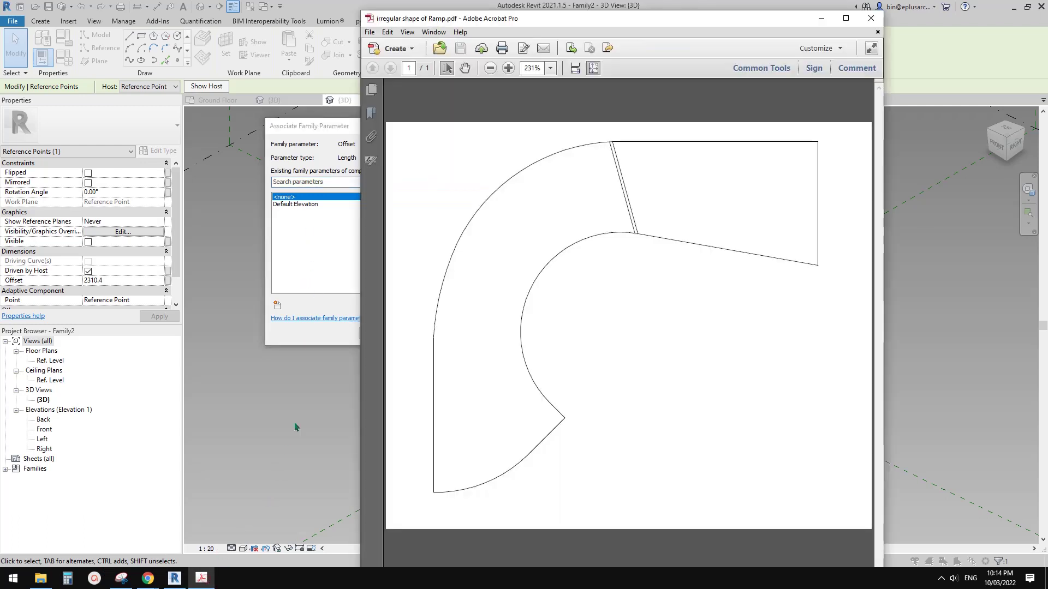
pyautogui.click(121, 578)
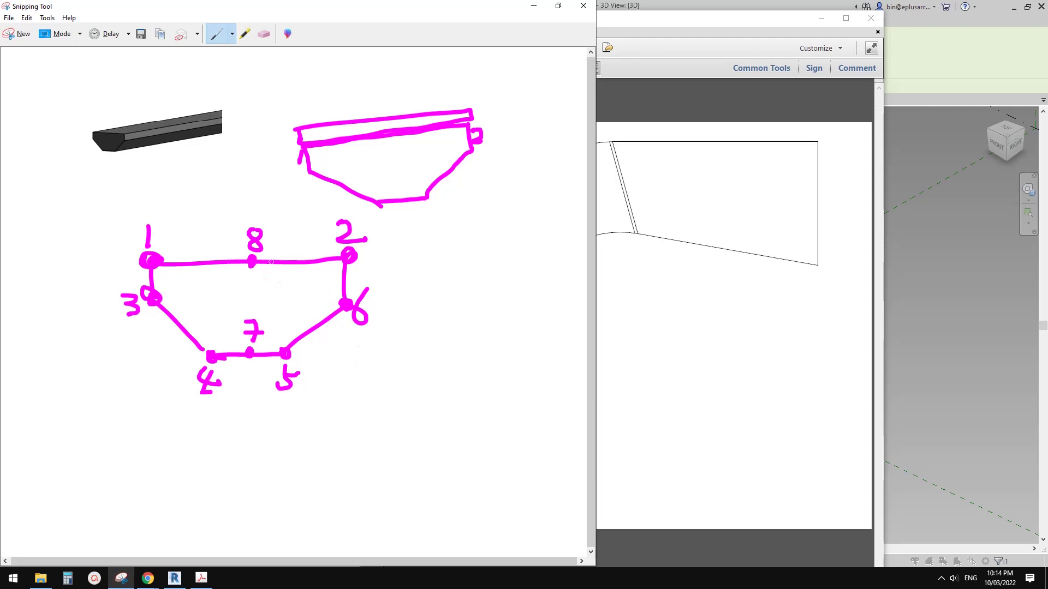
pyautogui.moveTo(272, 252); pyautogui.dragTo(265, 360)
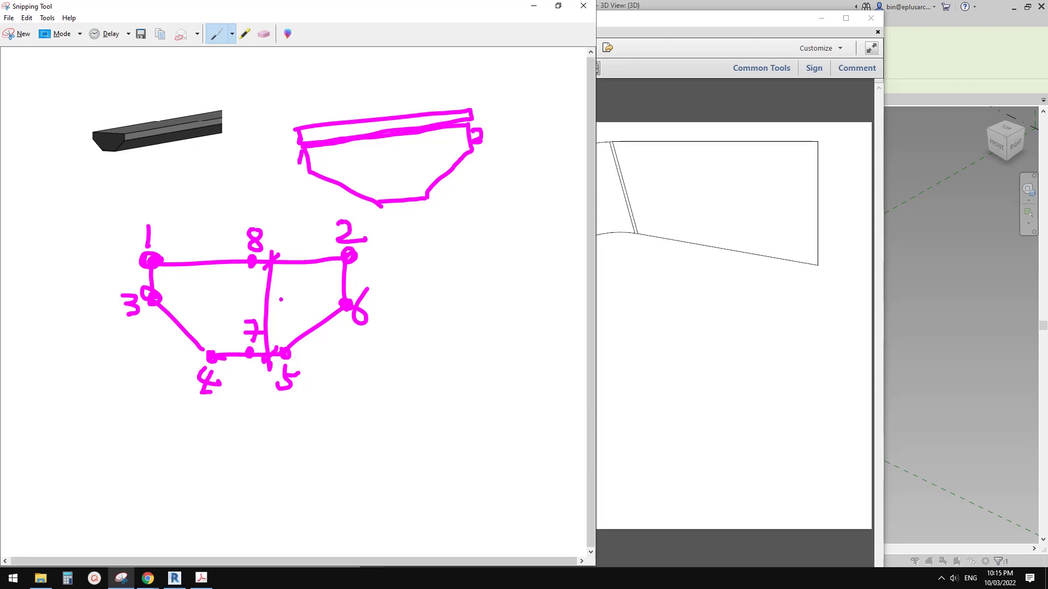
pyautogui.moveTo(278, 310); pyautogui.dragTo(290, 311)
# Return to Revit and associate the lower point's offset with a new instance length parameter named a
pyautogui.click(175, 578)
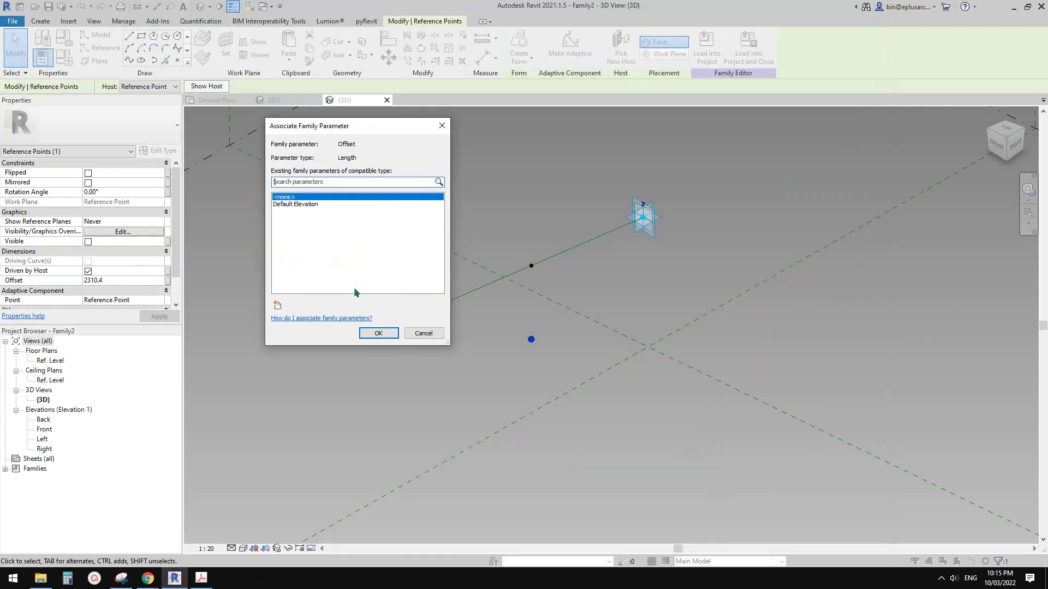
pyautogui.click(279, 305)
pyautogui.write('a')
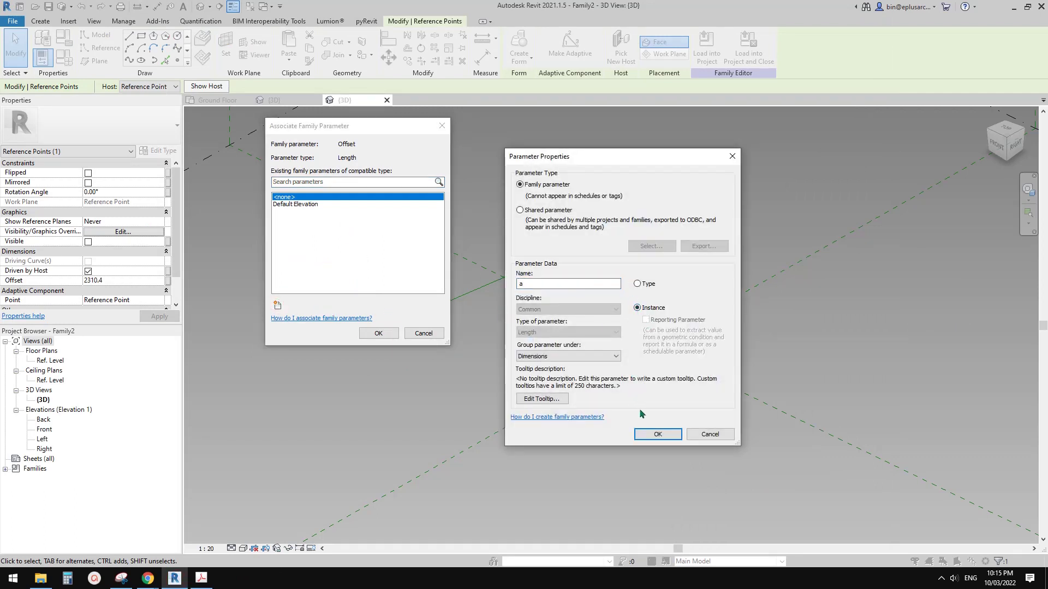
pyautogui.click(657, 434)
pyautogui.click(378, 333)
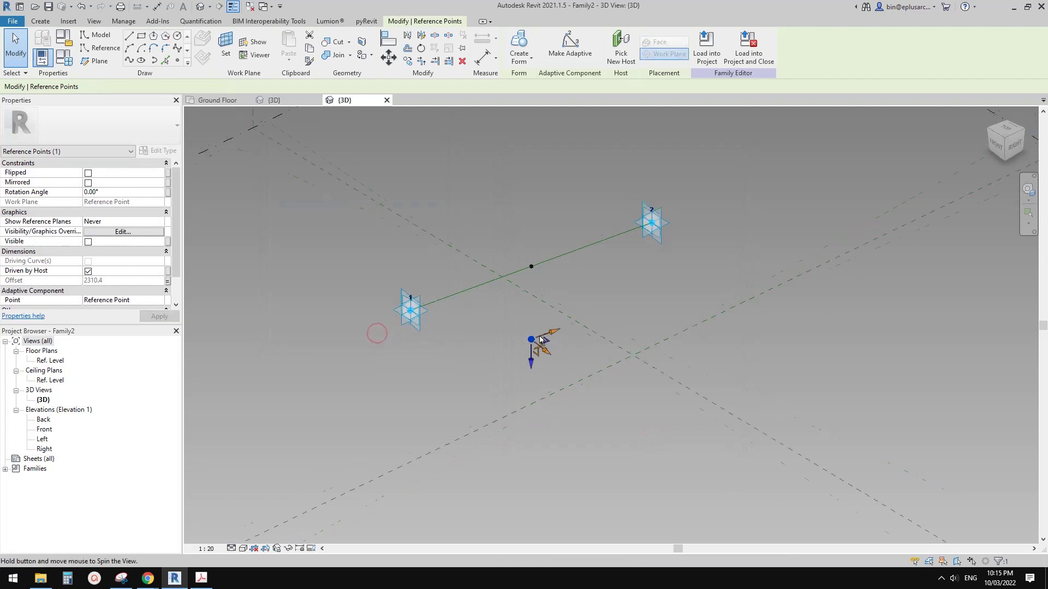
# Set the lower point's vertical plane facing along the reference line as the work plane and place a new reference point on it
pyautogui.keyDown('shift'); pyautogui.moveTo(540, 337); pyautogui.dragTo(519, 343, button='middle'); pyautogui.keyUp('shift')
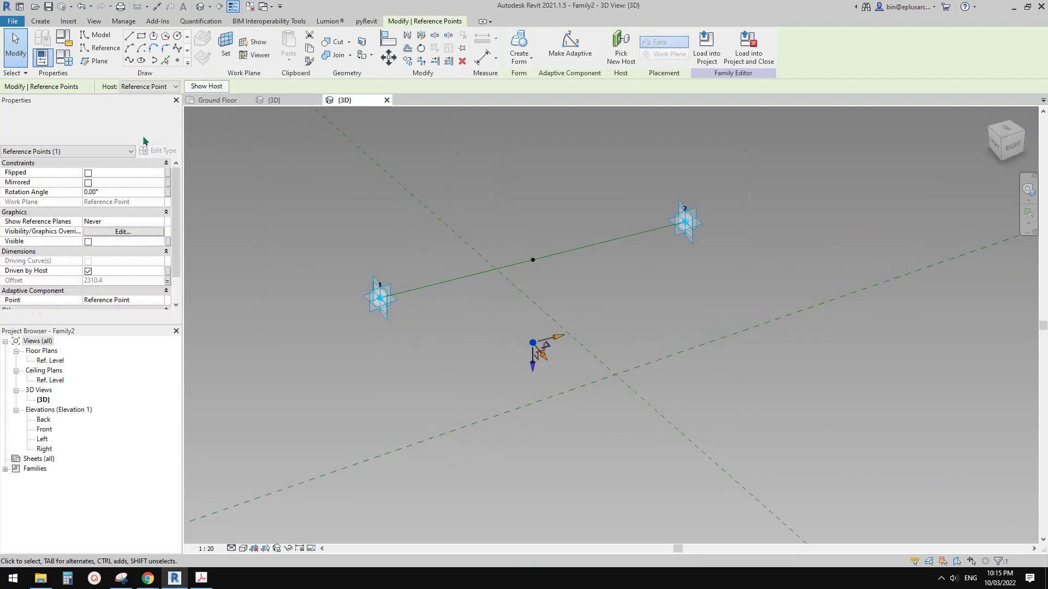
pyautogui.click(177, 61)
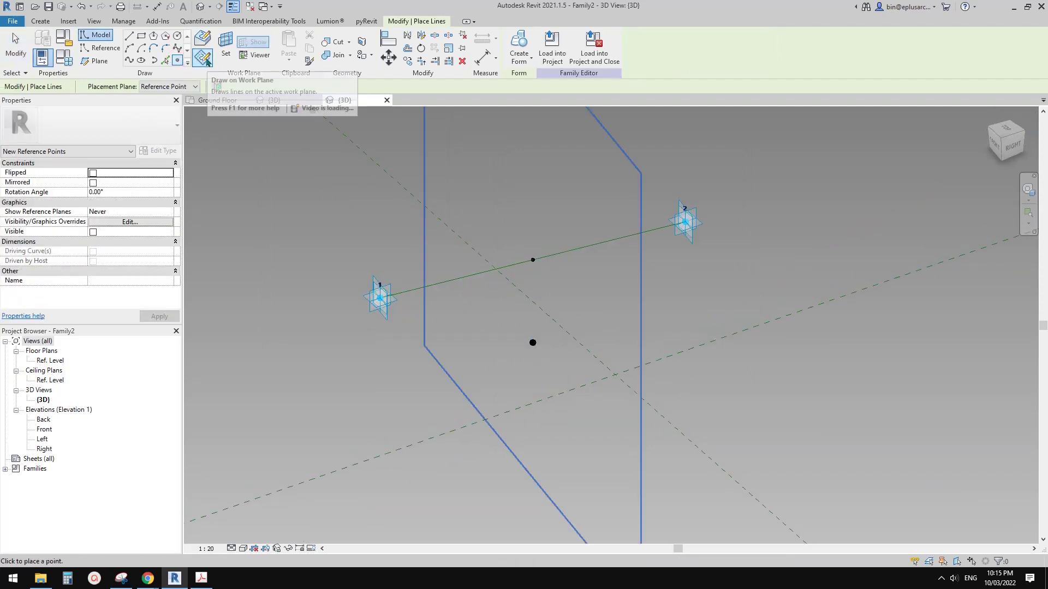
pyautogui.press('Escape')
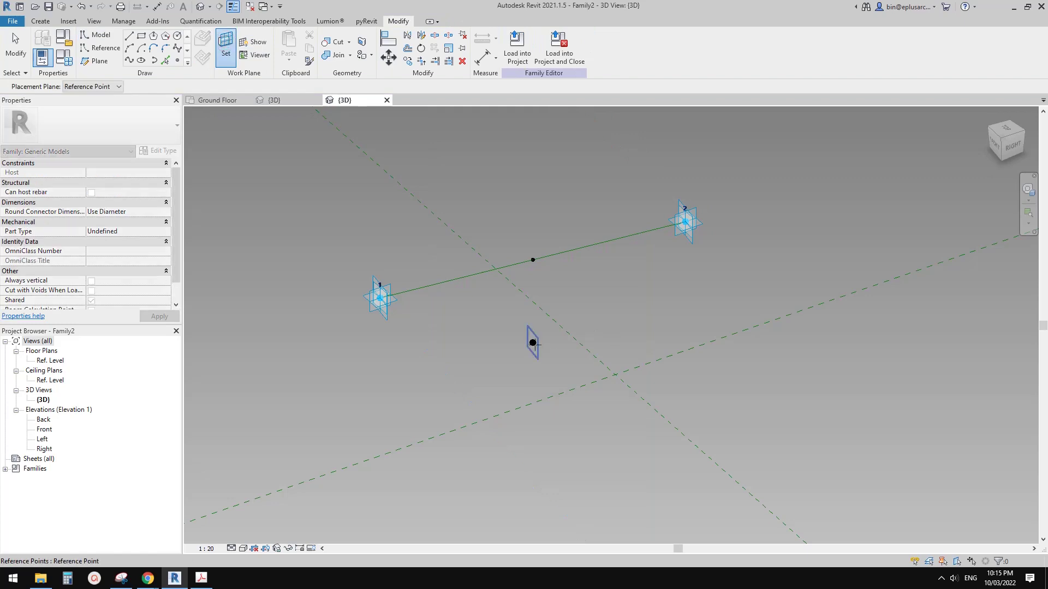
pyautogui.click(535, 344)
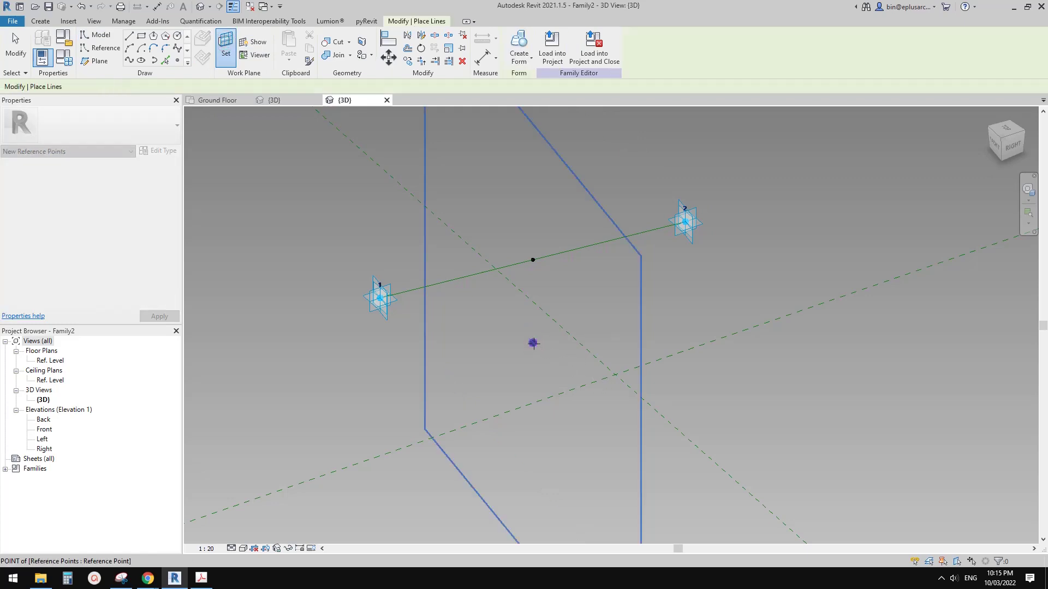
pyautogui.click(570, 325)
pyautogui.press('Escape')
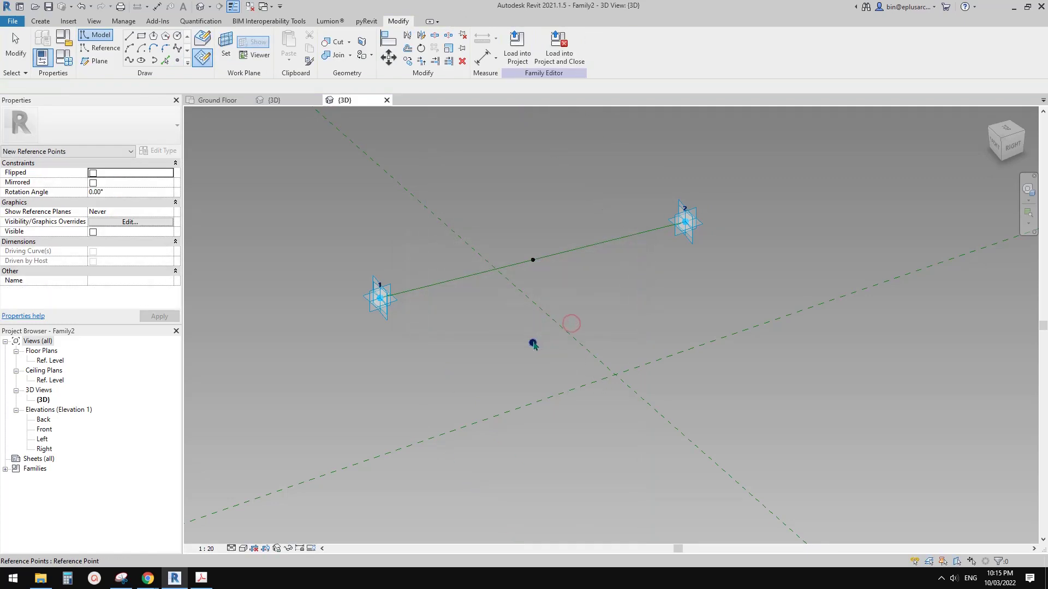
# Move the new point sideways from the lower point towards adaptive point 2, to an offset of about 1114
pyautogui.click(533, 343)
pyautogui.keyDown('shift'); pyautogui.moveTo(543, 352); pyautogui.dragTo(521, 352, button='middle'); pyautogui.keyUp('shift')
pyautogui.moveTo(565, 337); pyautogui.dragTo(612, 334)
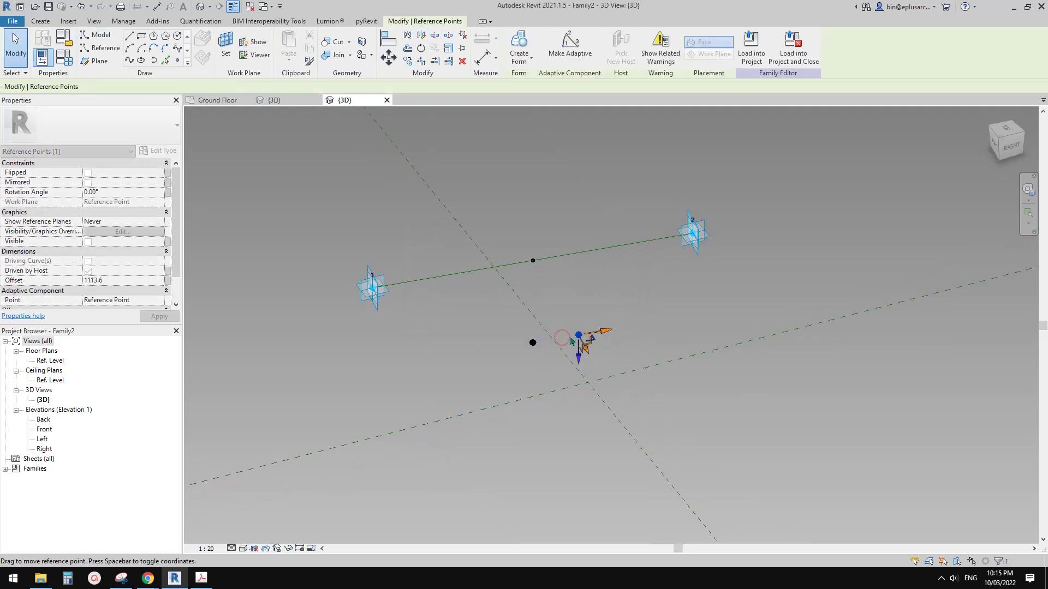
# In Snipping Tool, sketch a horizontal dimension labelled b between points 7 and 5 below the profile, and return to Revit
pyautogui.click(122, 579)
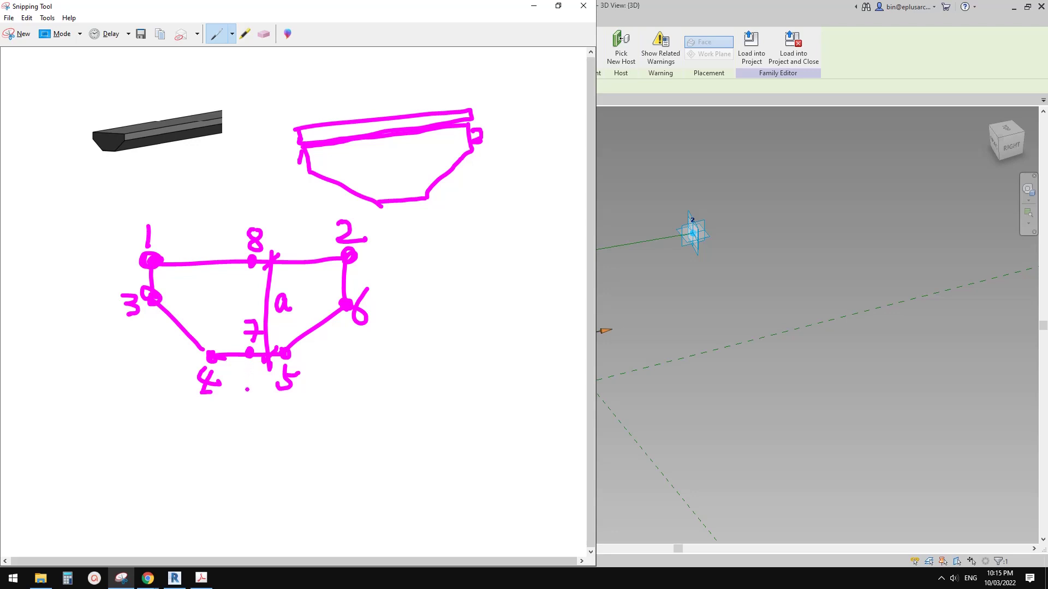
pyautogui.moveTo(247, 387); pyautogui.dragTo(251, 434)
pyautogui.moveTo(289, 397)
pyautogui.mouseDown()
pyautogui.moveTo(293, 429)
pyautogui.moveTo(235, 414)
pyautogui.mouseUp()
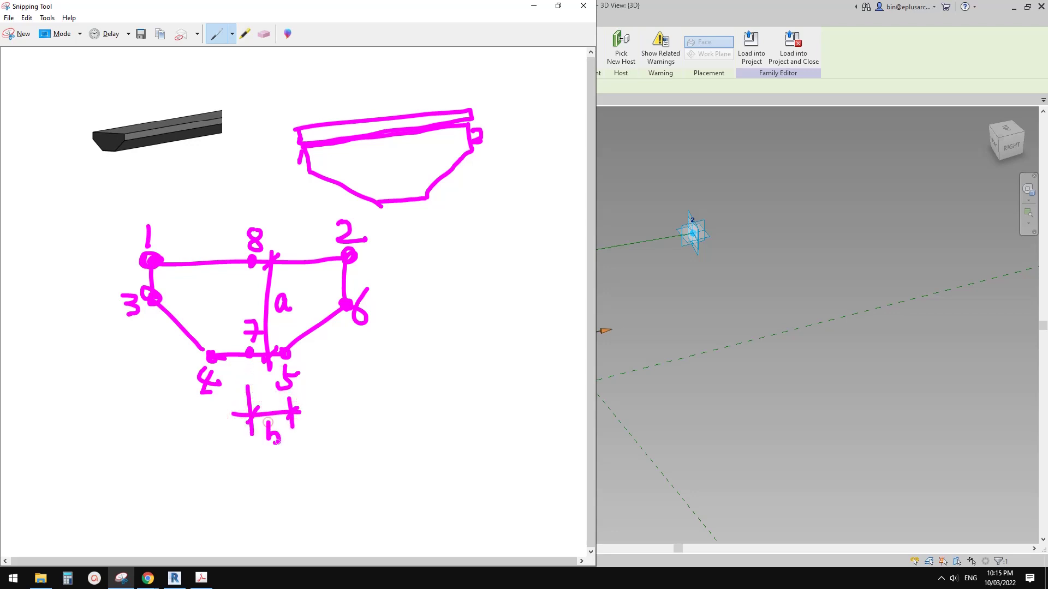
pyautogui.hotkey('alt', 'Tab')
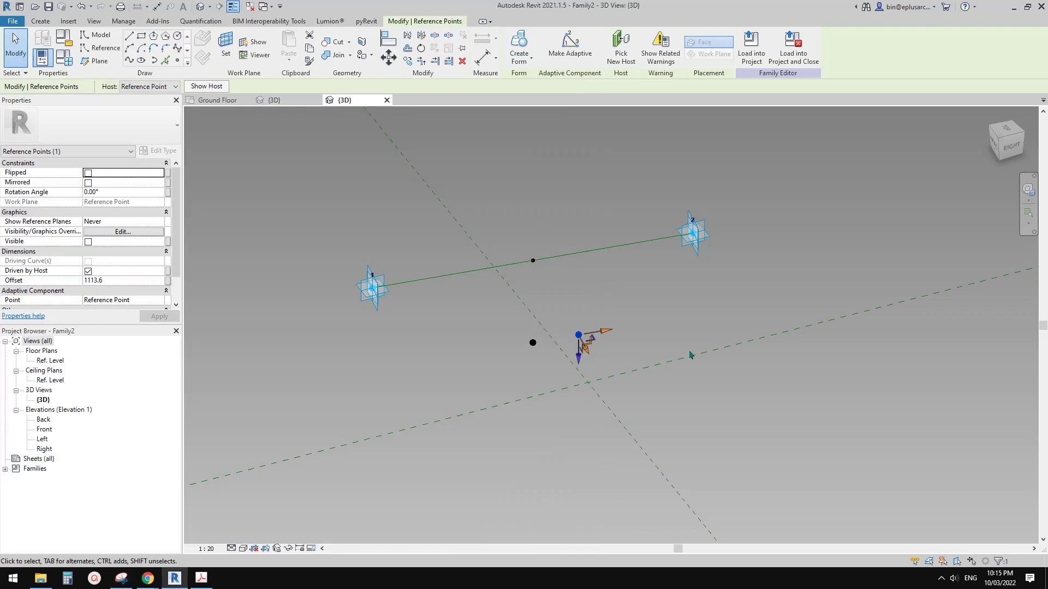
# Associate the selected point's offset with a new instance length parameter named b
pyautogui.click(168, 281)
pyautogui.click(277, 305)
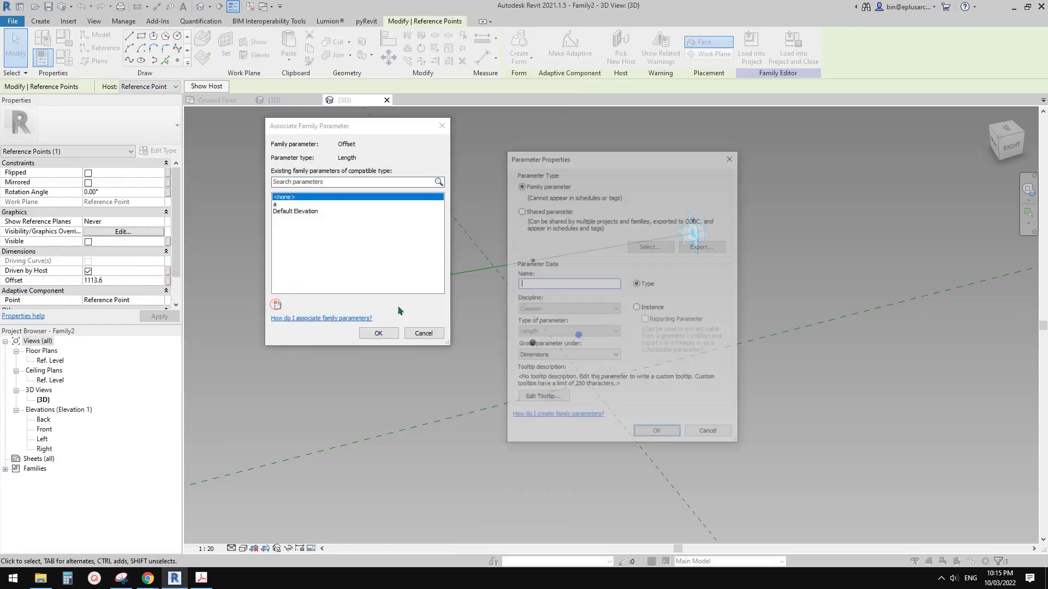
pyautogui.write('b')
pyautogui.click(638, 308)
pyautogui.click(658, 435)
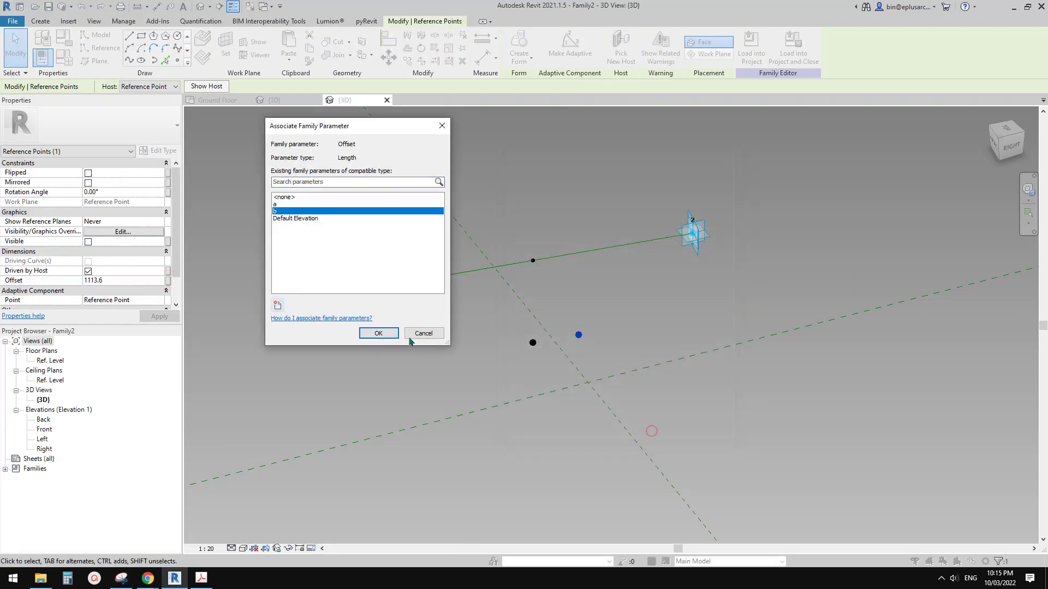
pyautogui.click(387, 332)
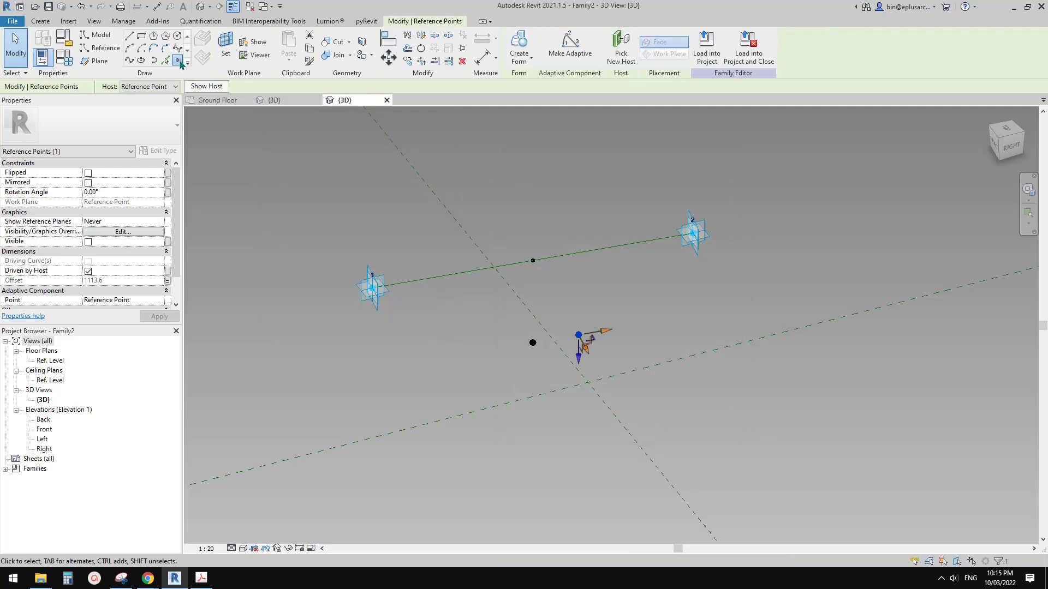
# Place another reference point on the lower middle point's vertical plane and move it towards adaptive point 1, to an offset of about -1558
pyautogui.click(178, 61)
pyautogui.press('Escape')
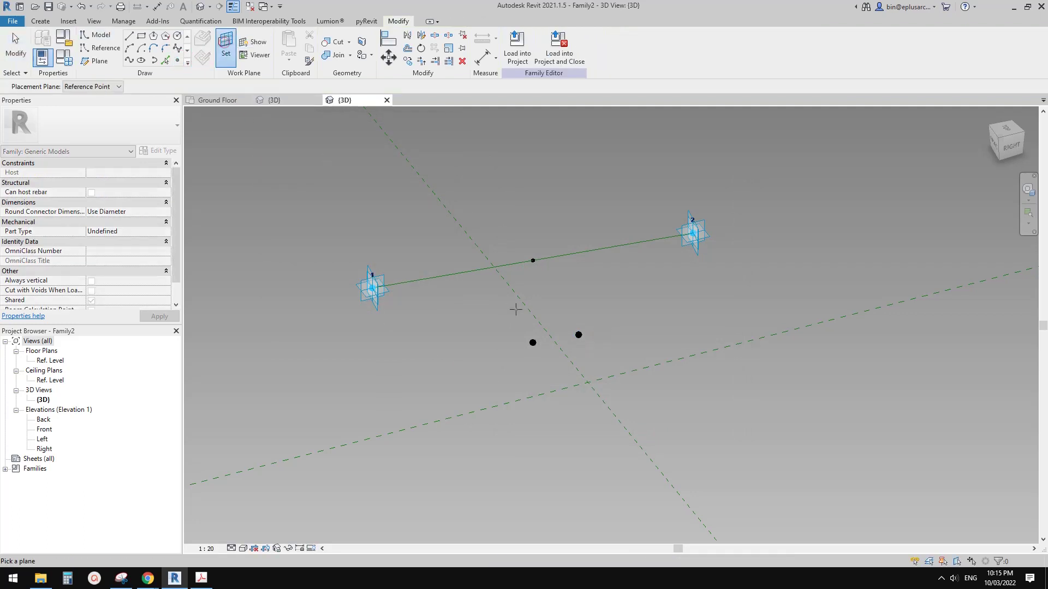
pyautogui.click(533, 343)
pyautogui.keyDown('shift'); pyautogui.moveTo(534, 348); pyautogui.dragTo(568, 368, button='middle'); pyautogui.keyUp('shift')
pyautogui.click(533, 343)
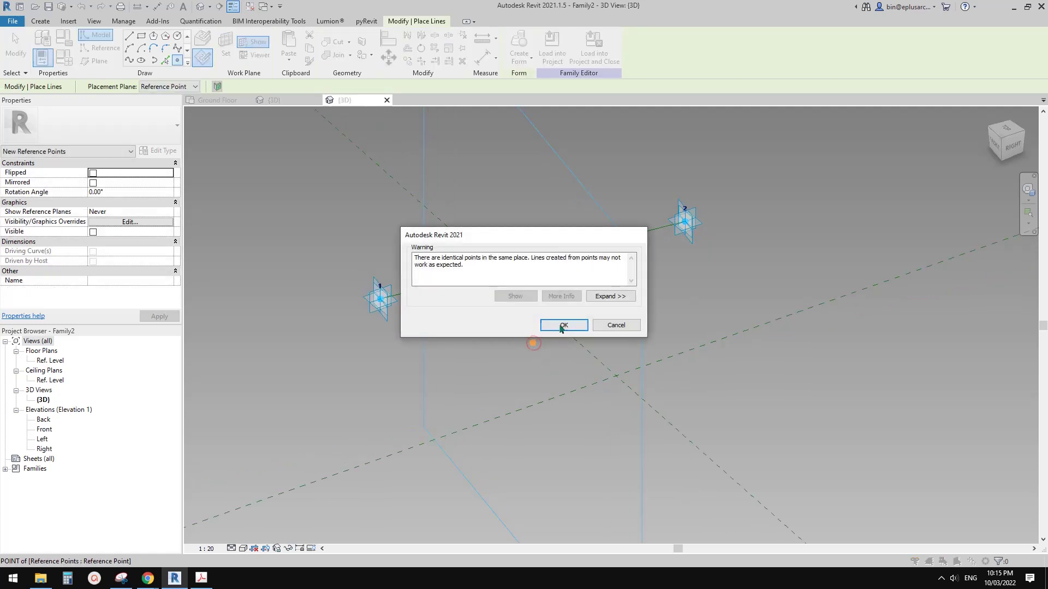
pyautogui.click(561, 325)
pyautogui.click(533, 343)
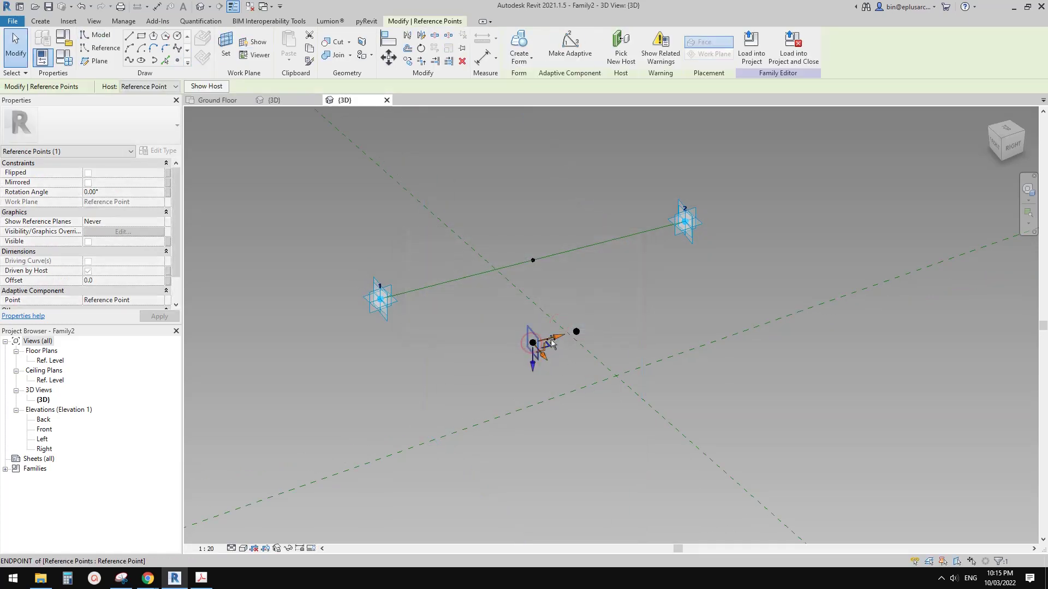
pyautogui.moveTo(533, 345); pyautogui.dragTo(480, 372)
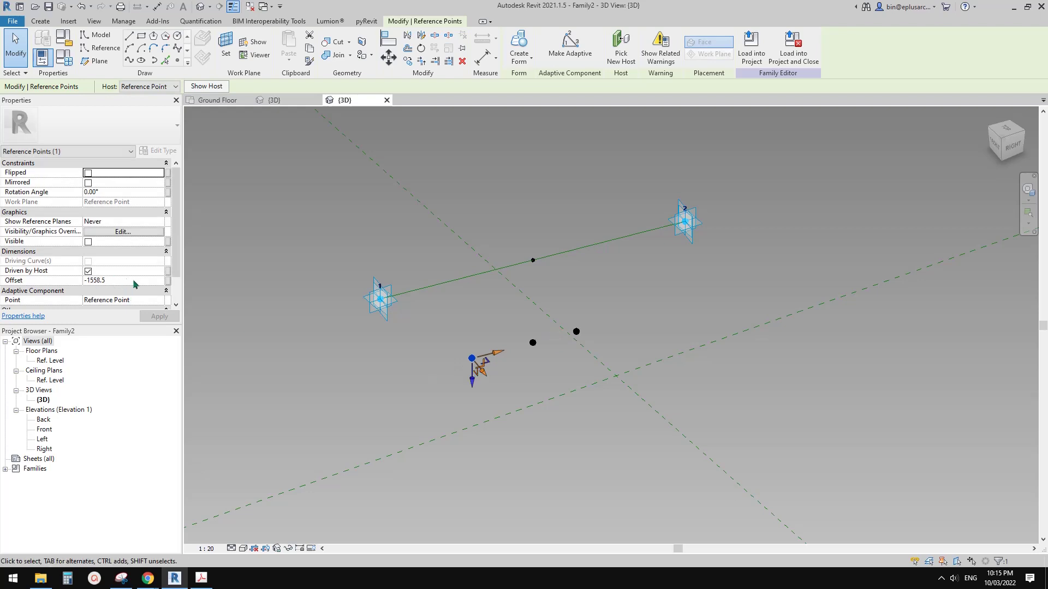
# Associate this point's offset with a new instance length parameter named bn
pyautogui.click(168, 280)
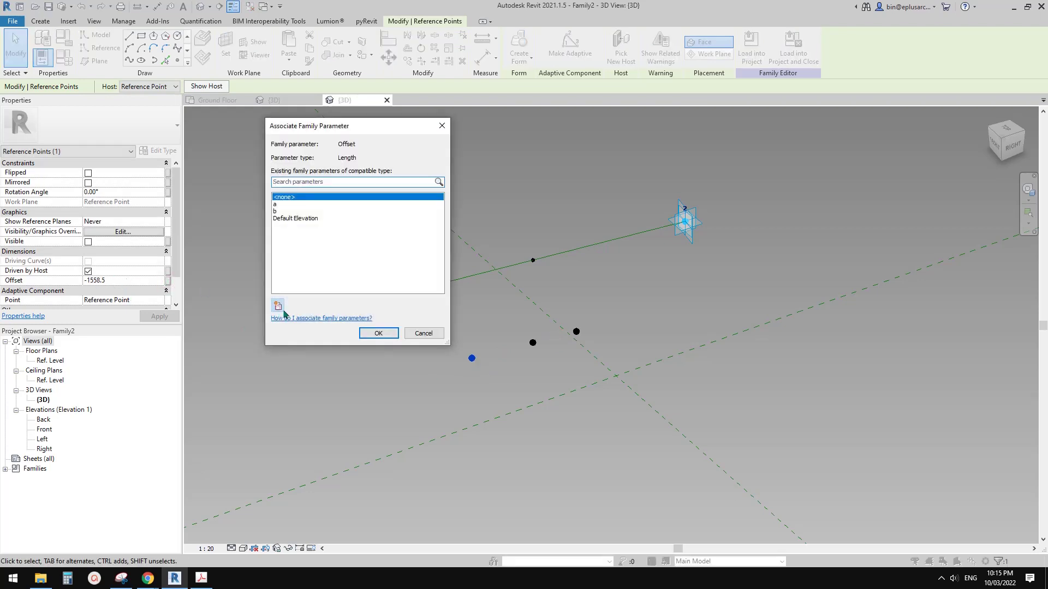
pyautogui.click(277, 305)
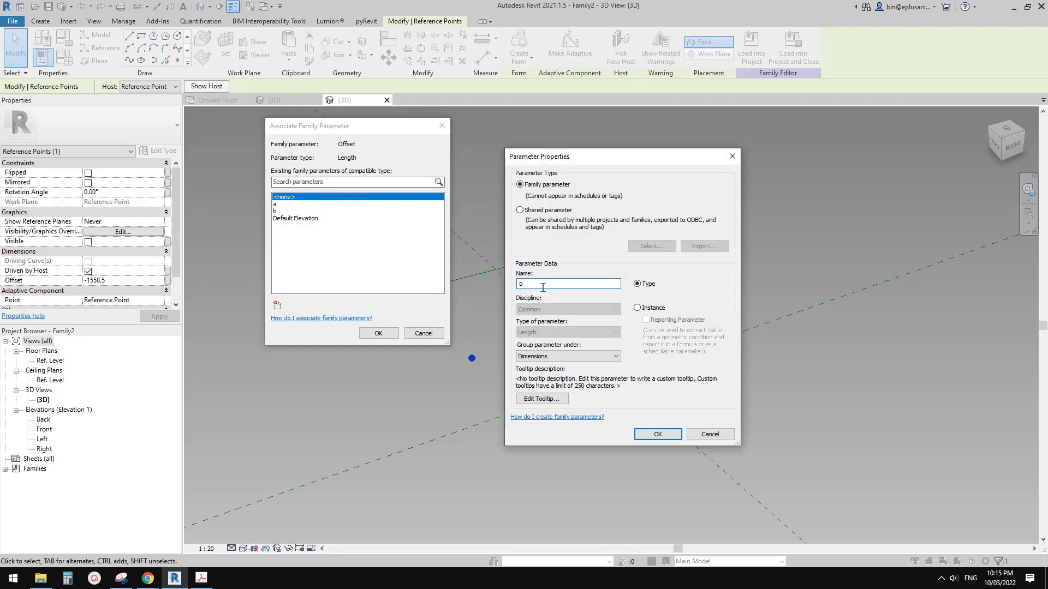
pyautogui.click(638, 308)
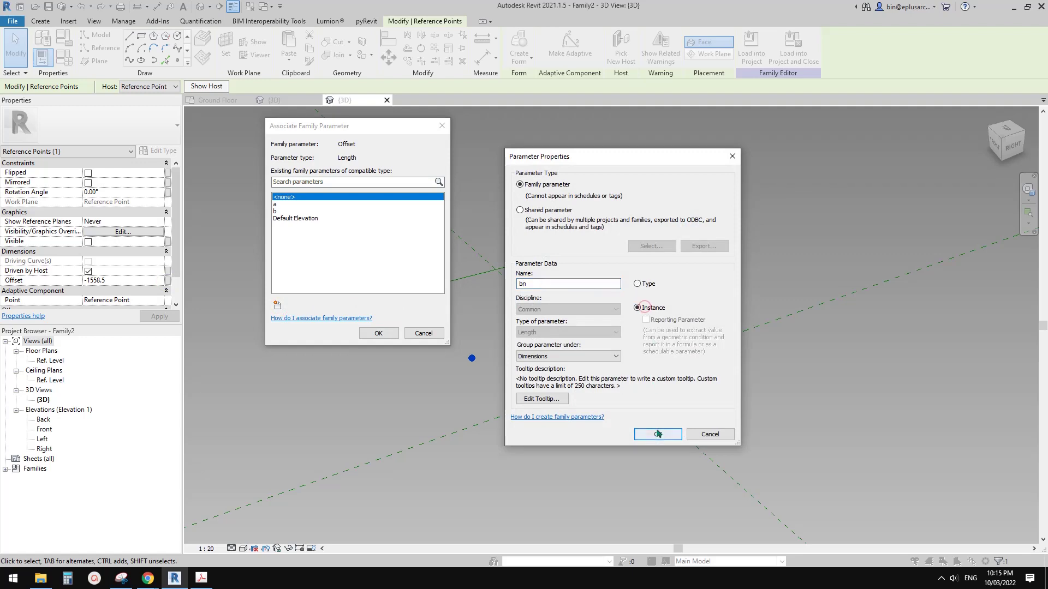
pyautogui.click(657, 434)
pyautogui.click(379, 333)
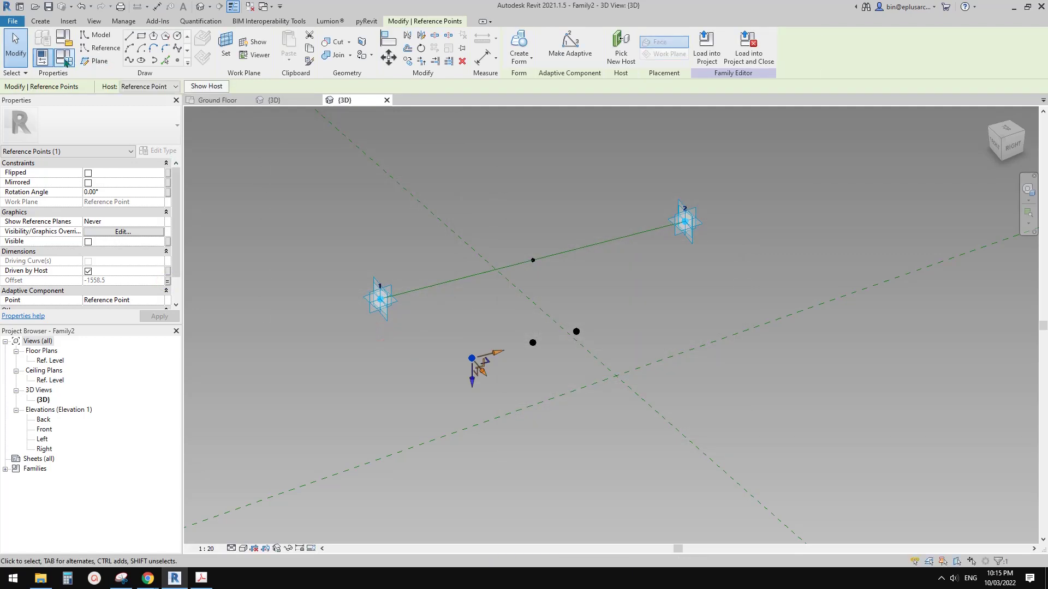
# Give parameter bn the formula -b in the family types and apply it
pyautogui.click(64, 58)
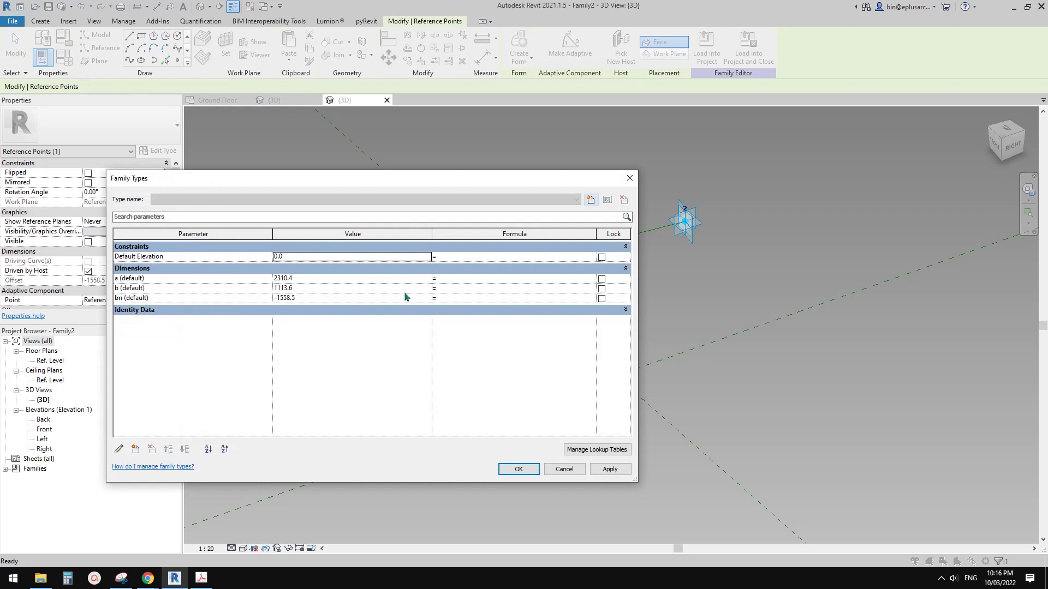
pyautogui.click(460, 297)
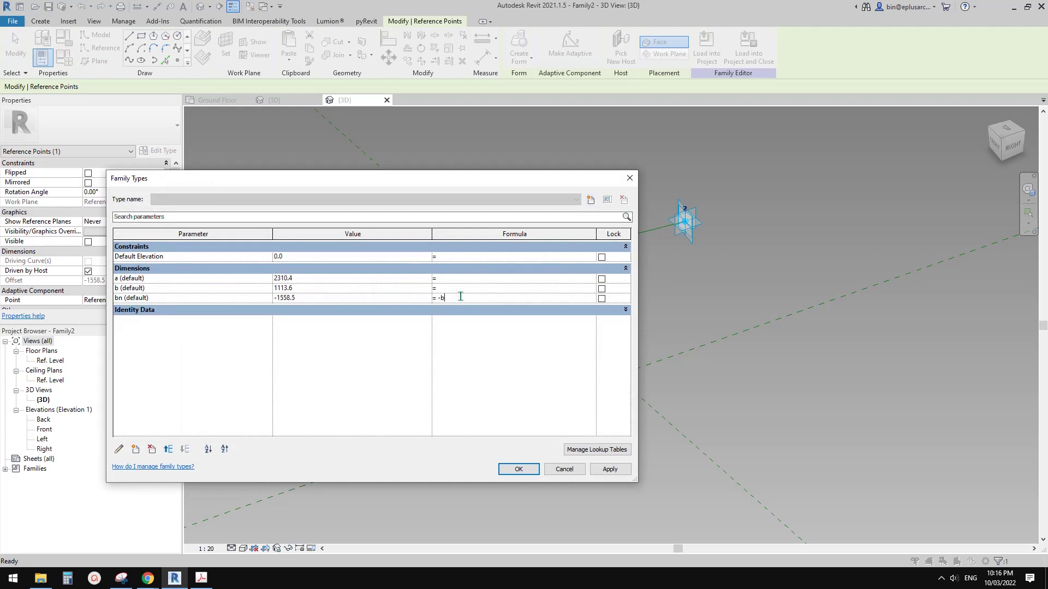
pyautogui.click(609, 469)
pyautogui.click(518, 469)
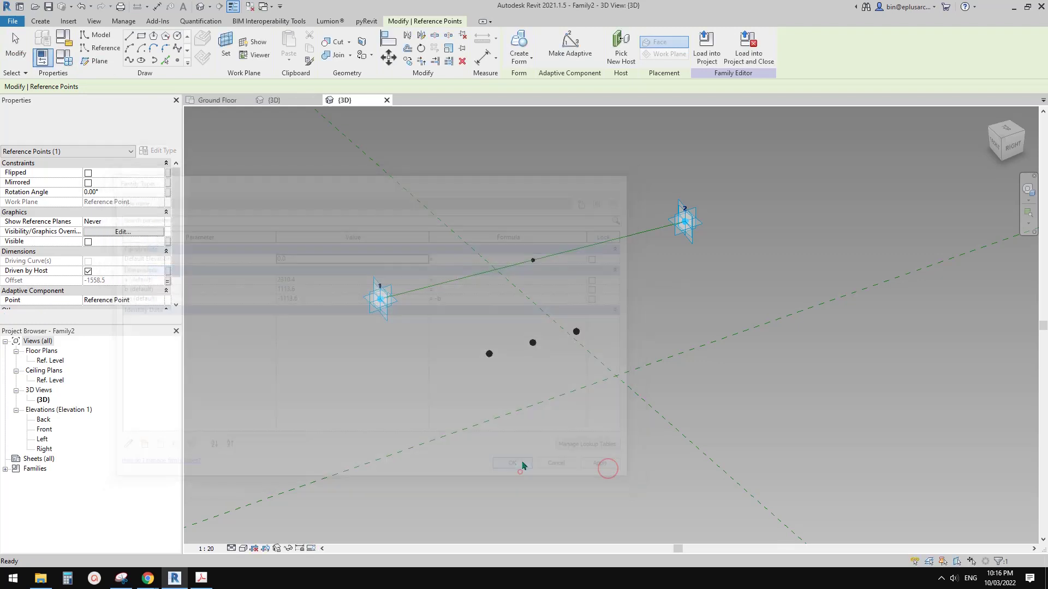
# Move the lower point on adaptive point 2's side outward to an offset of about 1540, and check the profile sketch in Snipping Tool
pyautogui.click(575, 331)
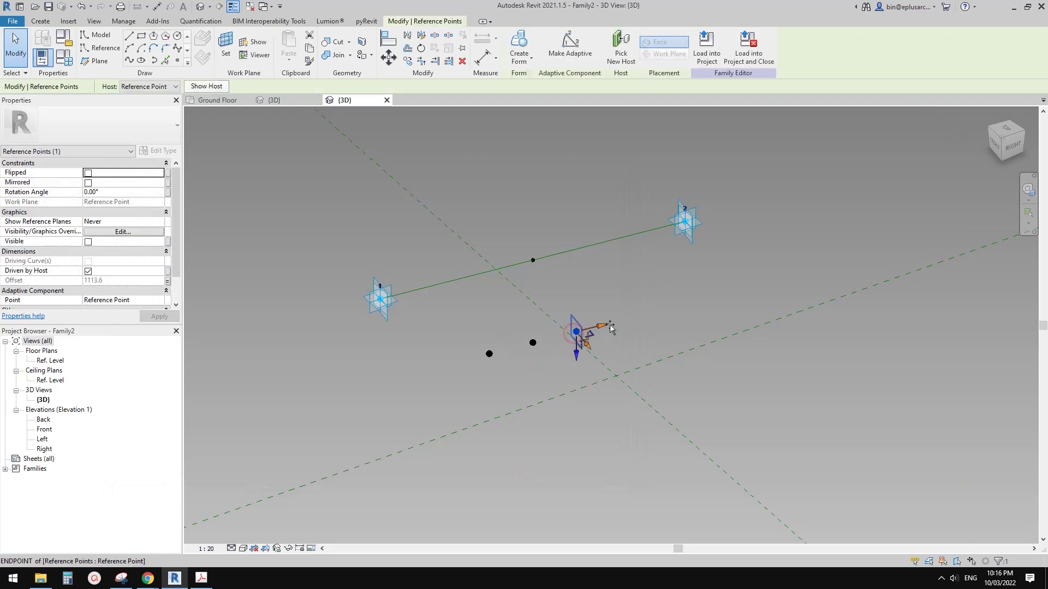
pyautogui.moveTo(594, 332); pyautogui.dragTo(616, 325)
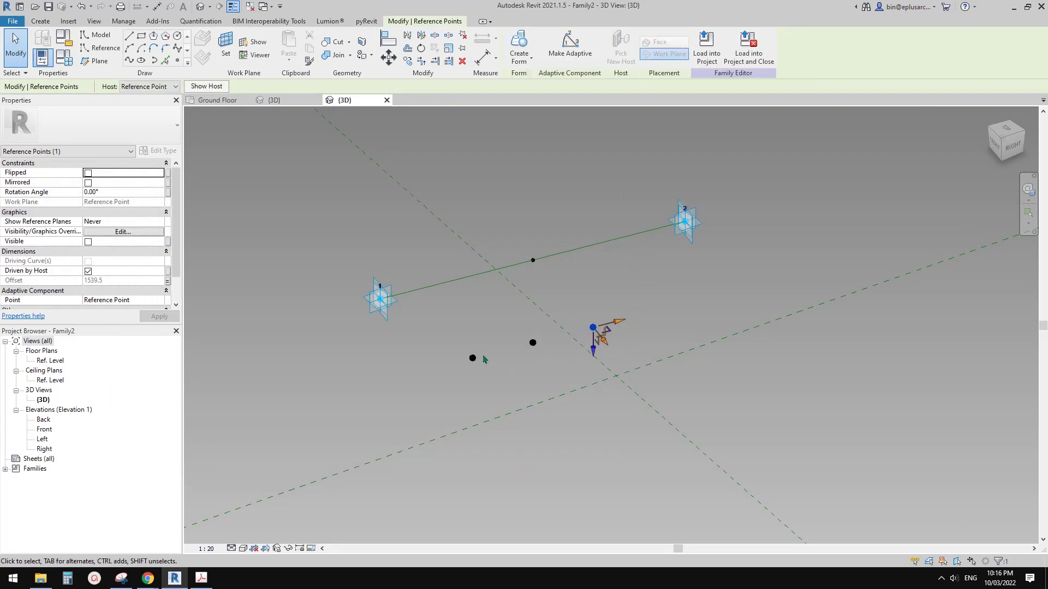
pyautogui.click(121, 579)
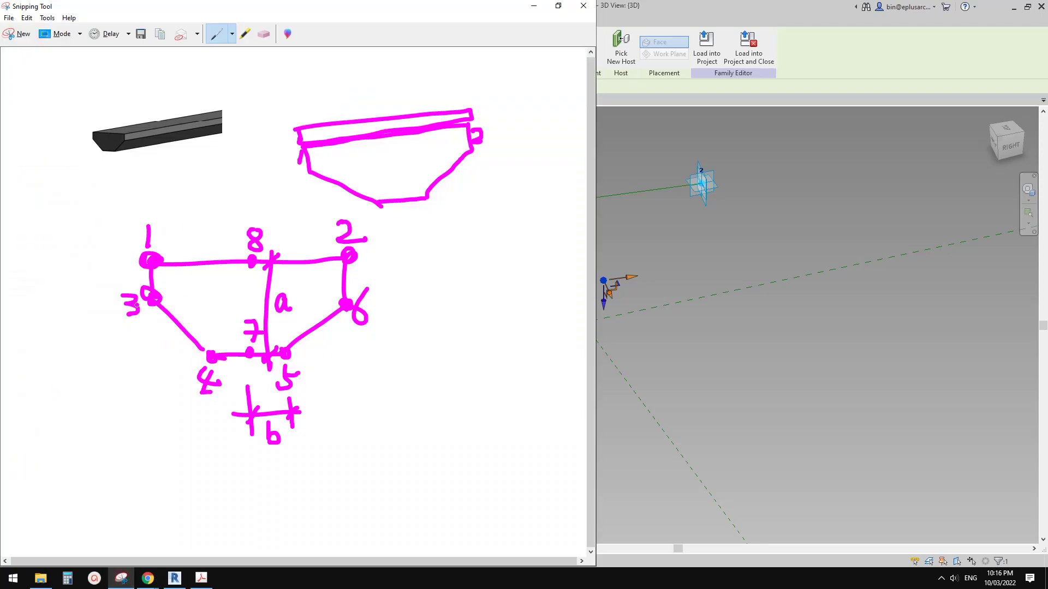
pyautogui.click(661, 379)
# Place a new reference point on the horizontal plane of adaptive point 1 and another on that of adaptive point 2
pyautogui.scroll(1, 411, 287)
pyautogui.moveTo(411, 287); pyautogui.dragTo(412, 310, button='middle')
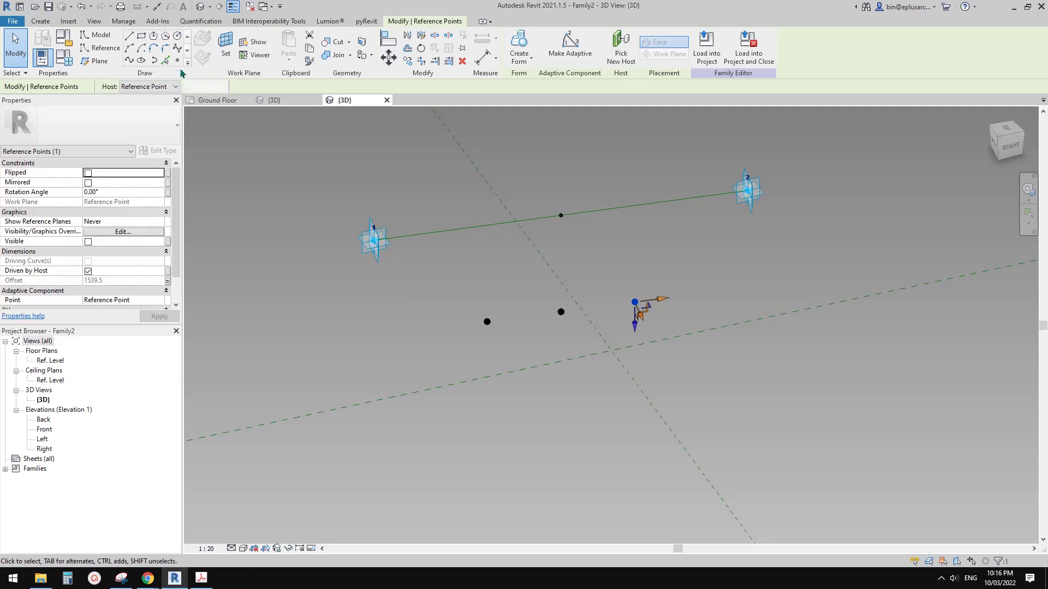
pyautogui.click(178, 61)
pyautogui.click(225, 45)
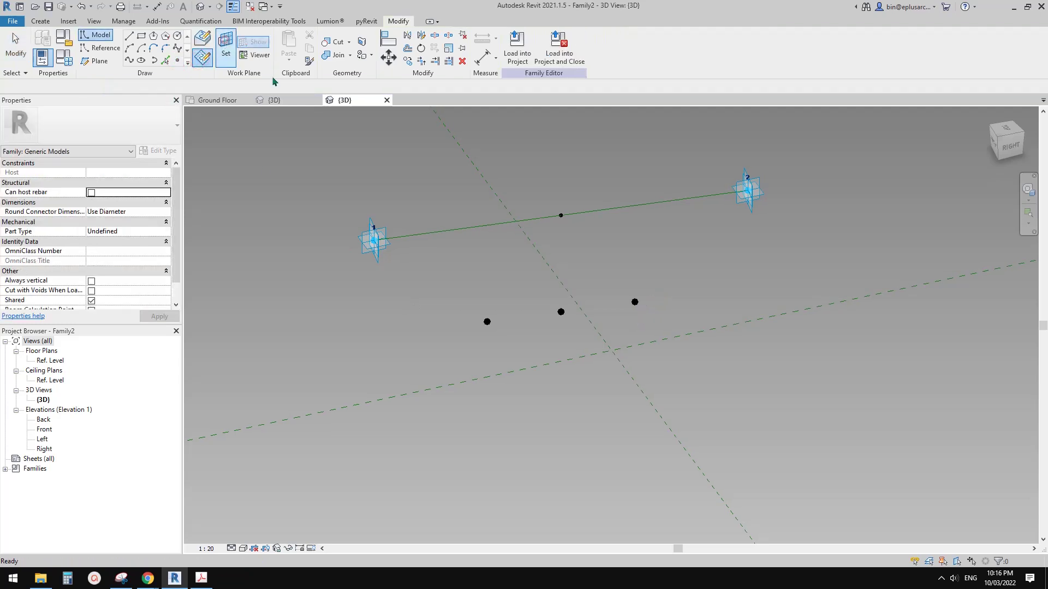
pyautogui.click(385, 242)
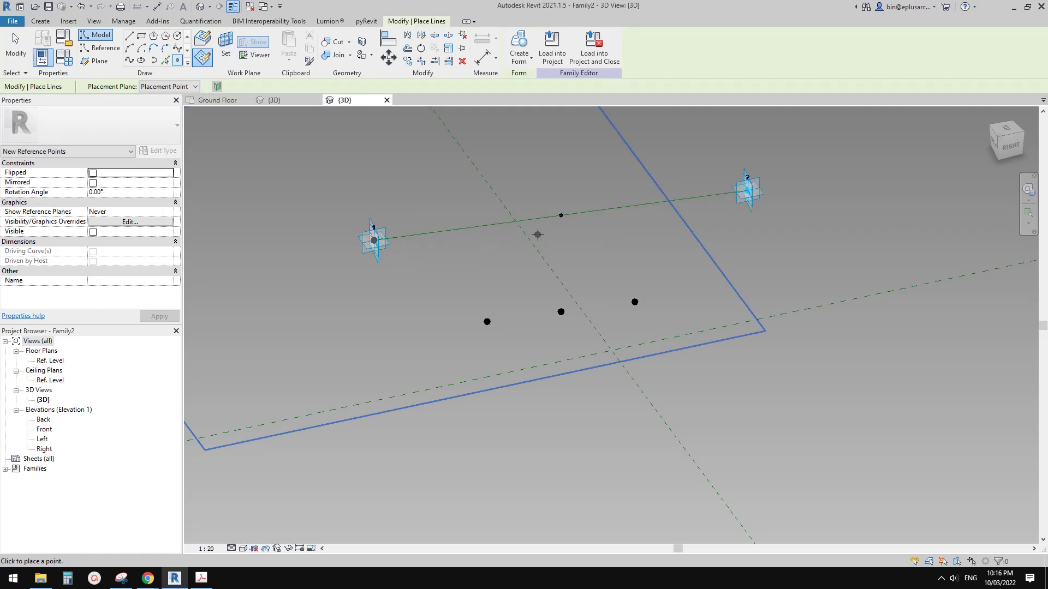
pyautogui.click(226, 45)
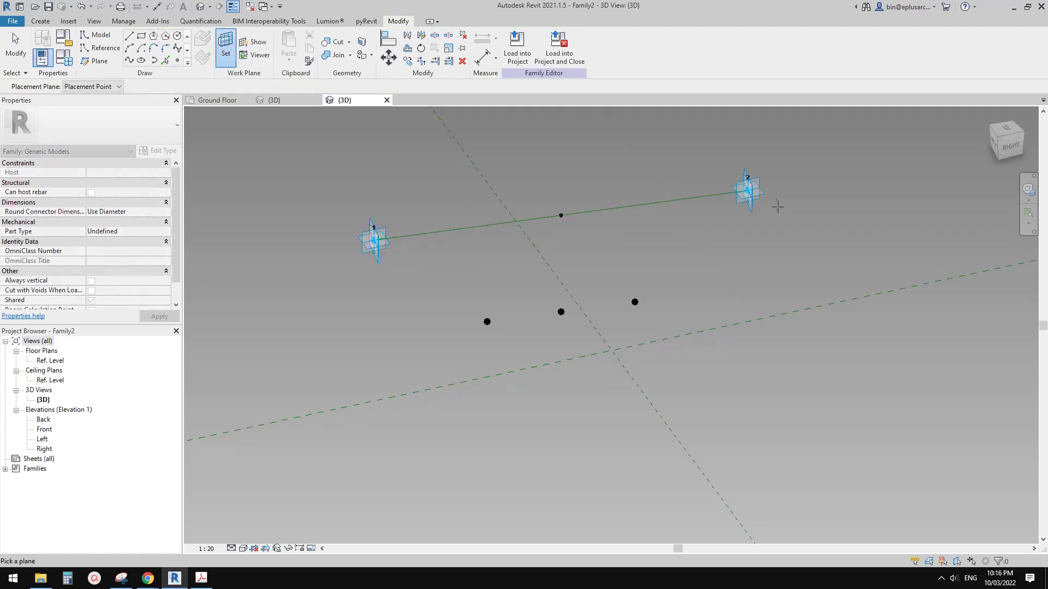
pyautogui.click(759, 191)
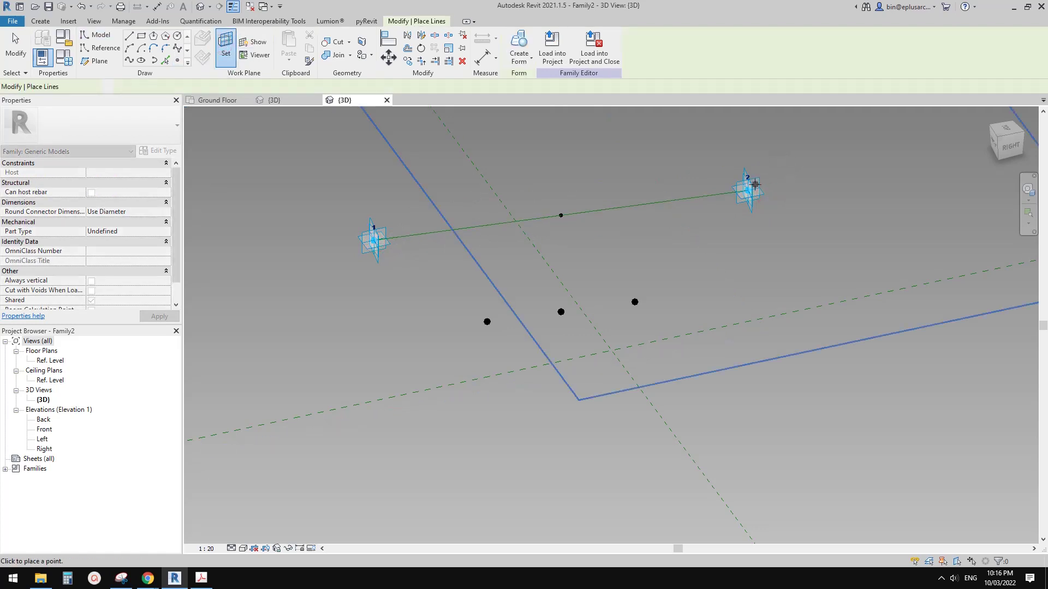
pyautogui.press('Escape')
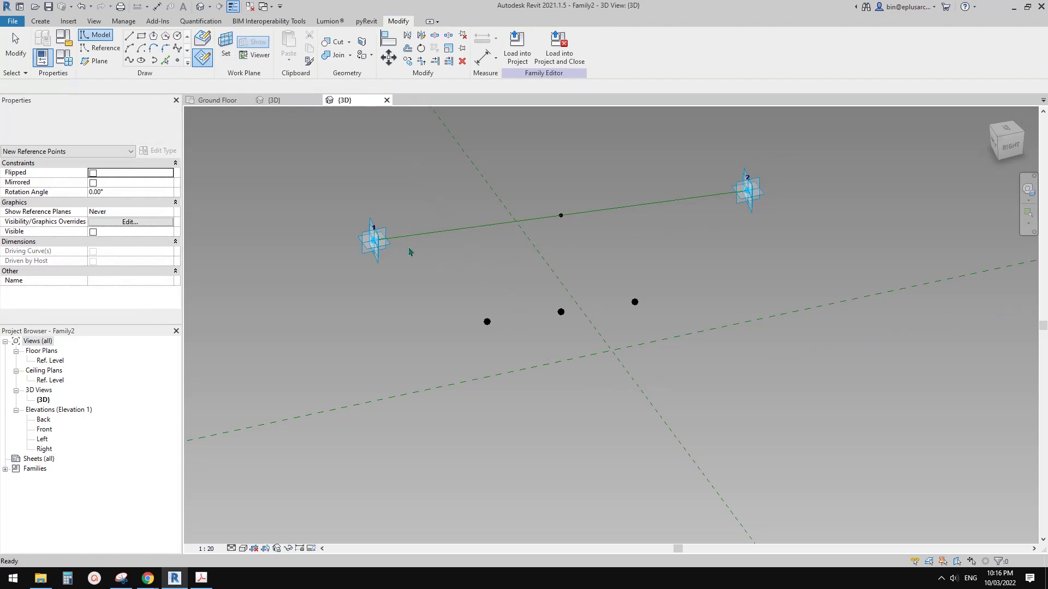
# Move the new points straight down, to an offset of about -1135 below adaptive point 1 and about -1243 below adaptive point 2
pyautogui.click(373, 238)
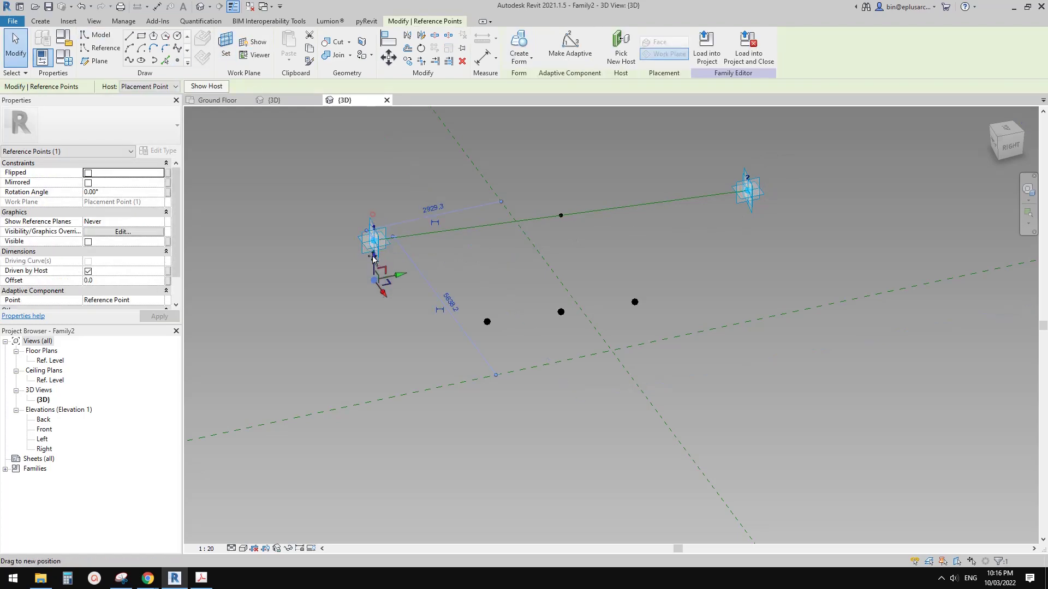
pyautogui.click(748, 189)
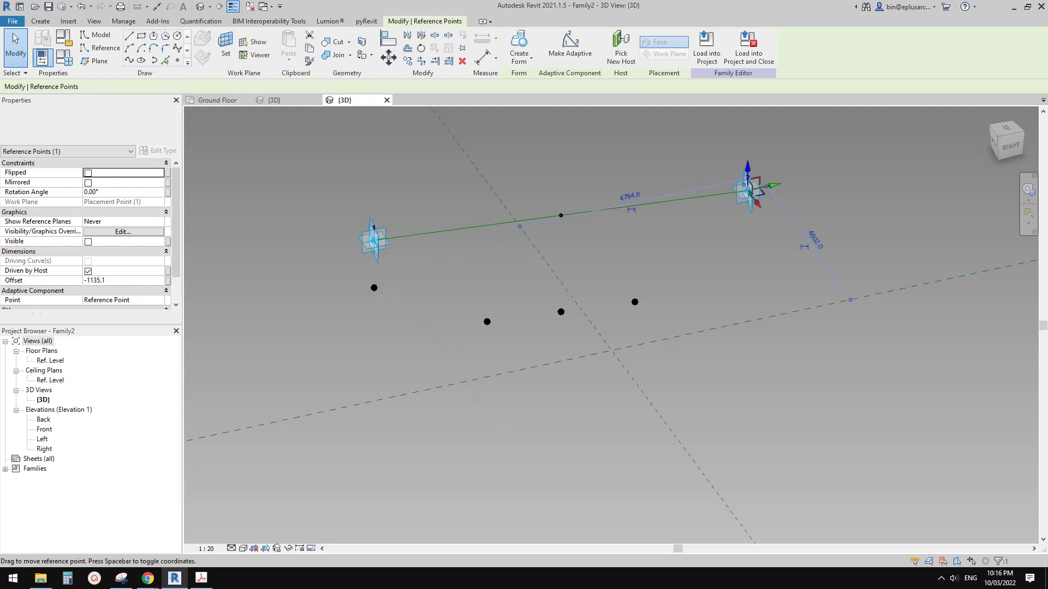
pyautogui.moveTo(748, 190); pyautogui.dragTo(748, 242)
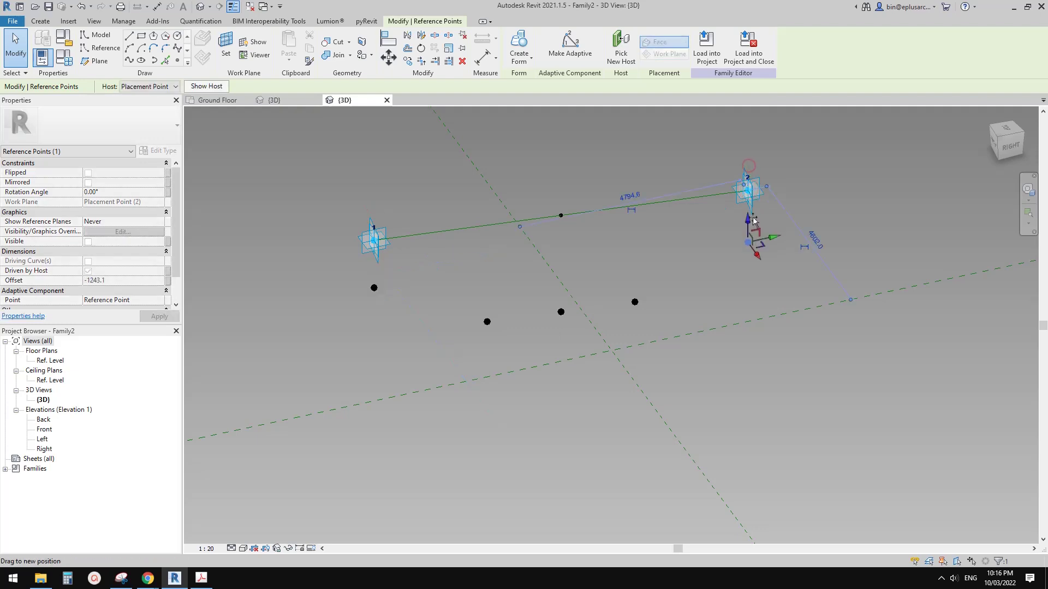
# Select both points below the adaptive points and associate their offset with a new instance length parameter named cn
pyautogui.keyDown('ctrl'); pyautogui.click(374, 288); pyautogui.keyUp('ctrl')
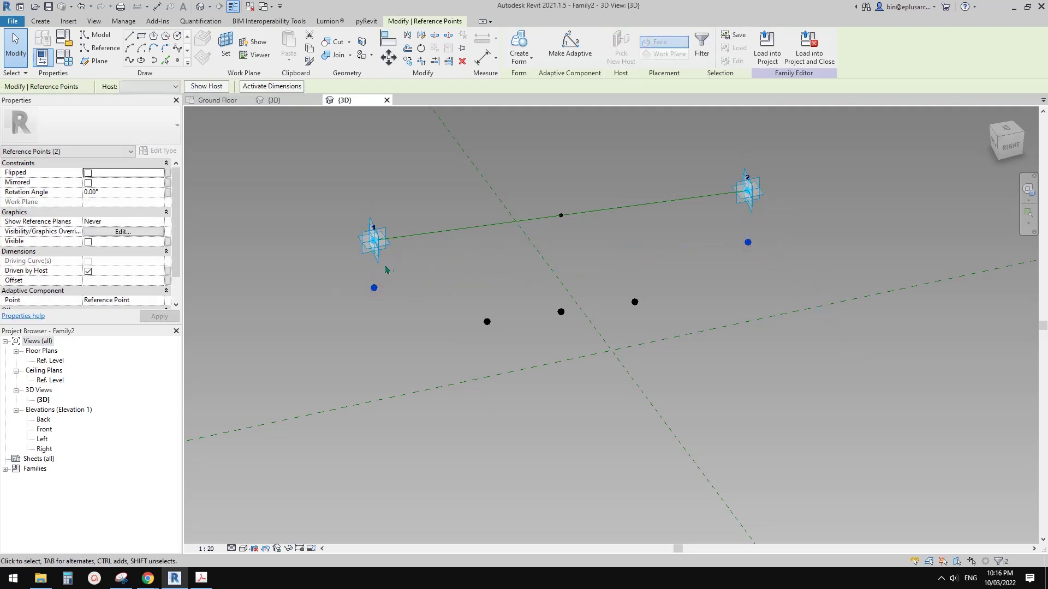
pyautogui.click(168, 281)
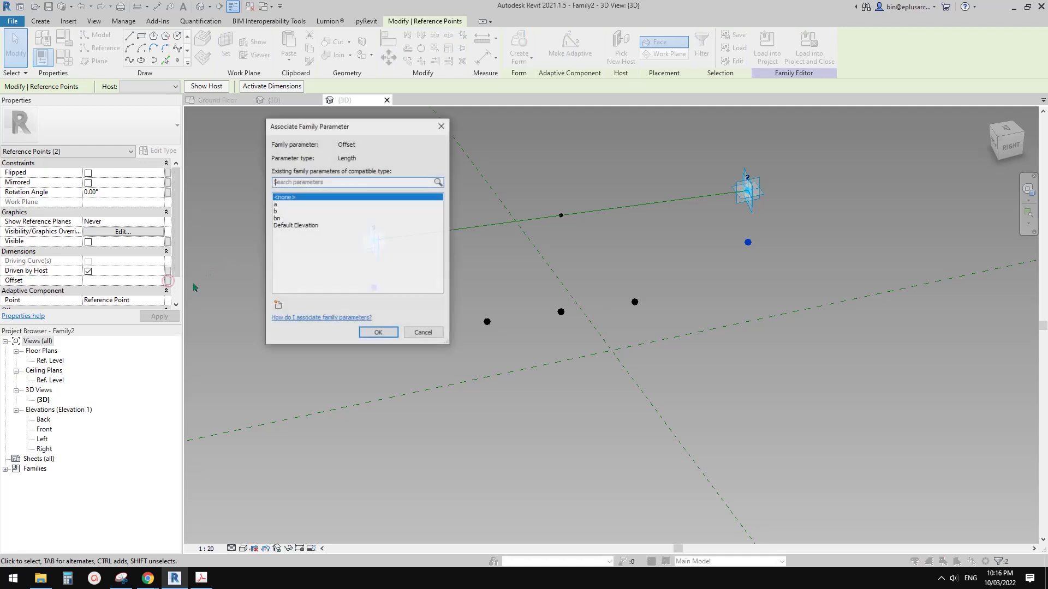
pyautogui.click(278, 309)
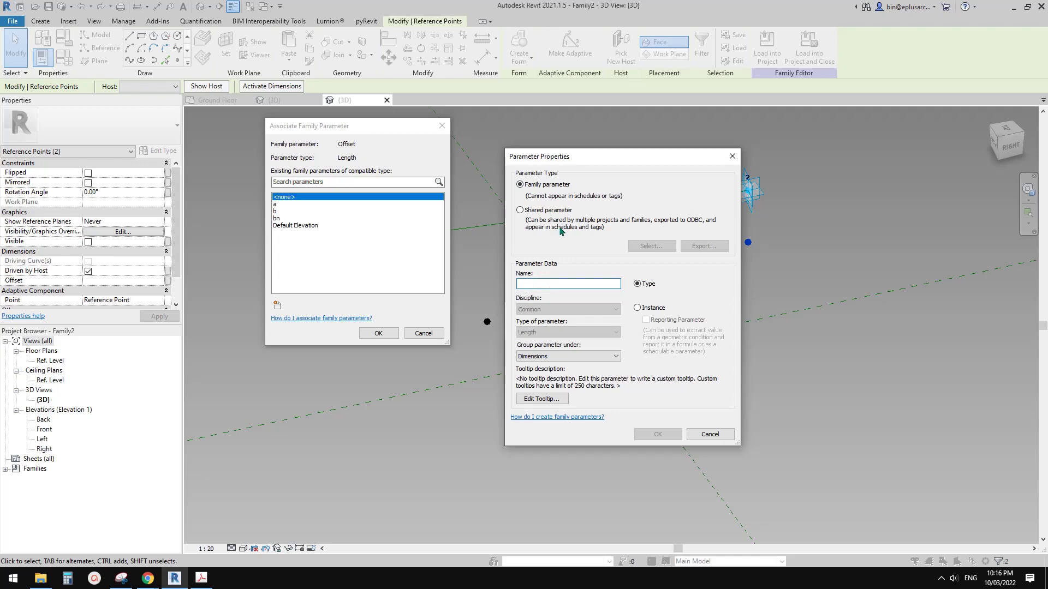
pyautogui.write('cn')
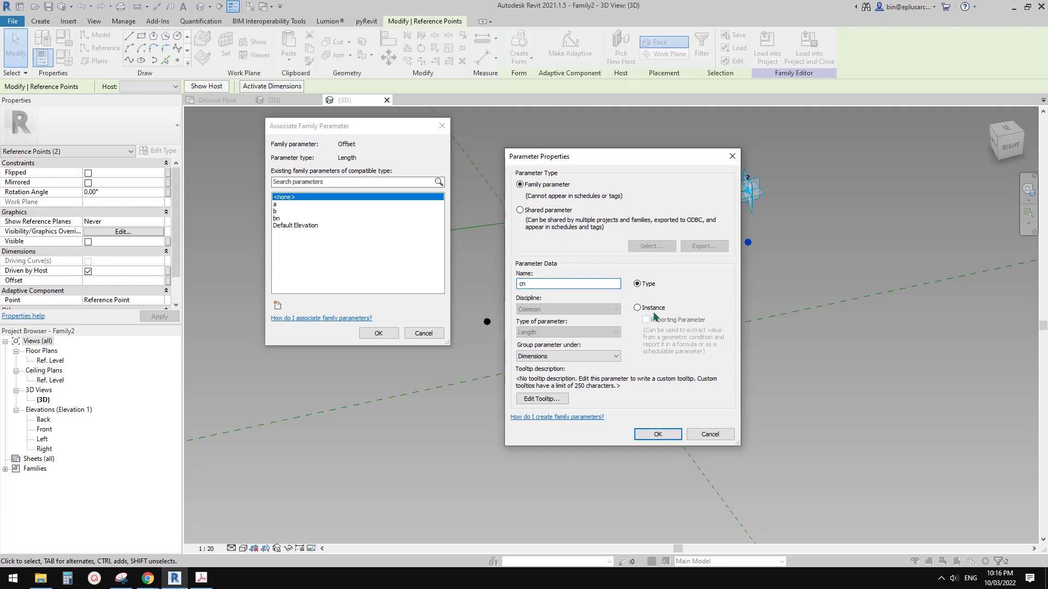
pyautogui.click(653, 309)
pyautogui.click(659, 434)
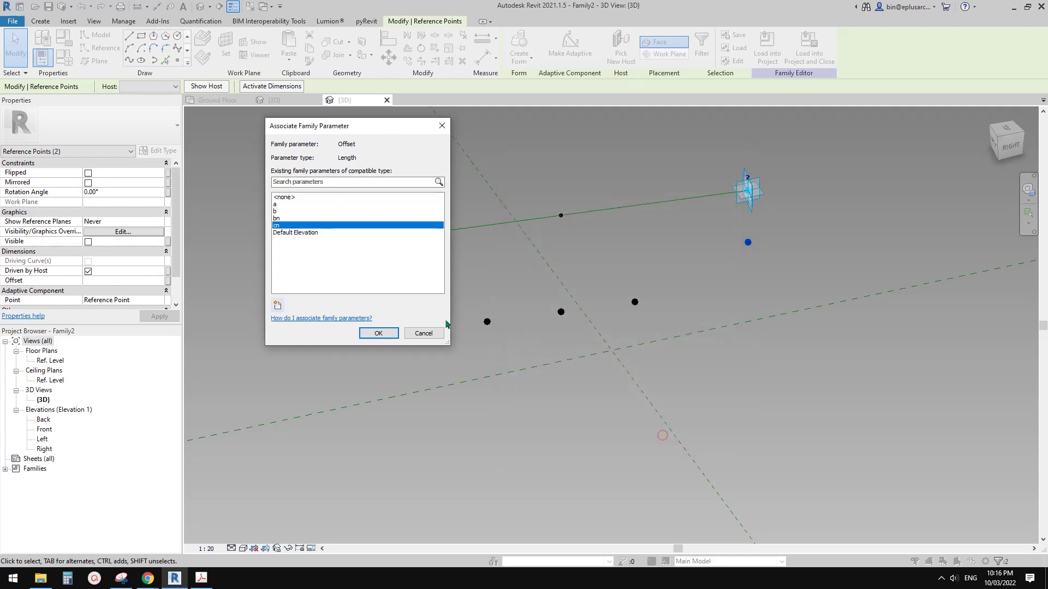
pyautogui.click(378, 334)
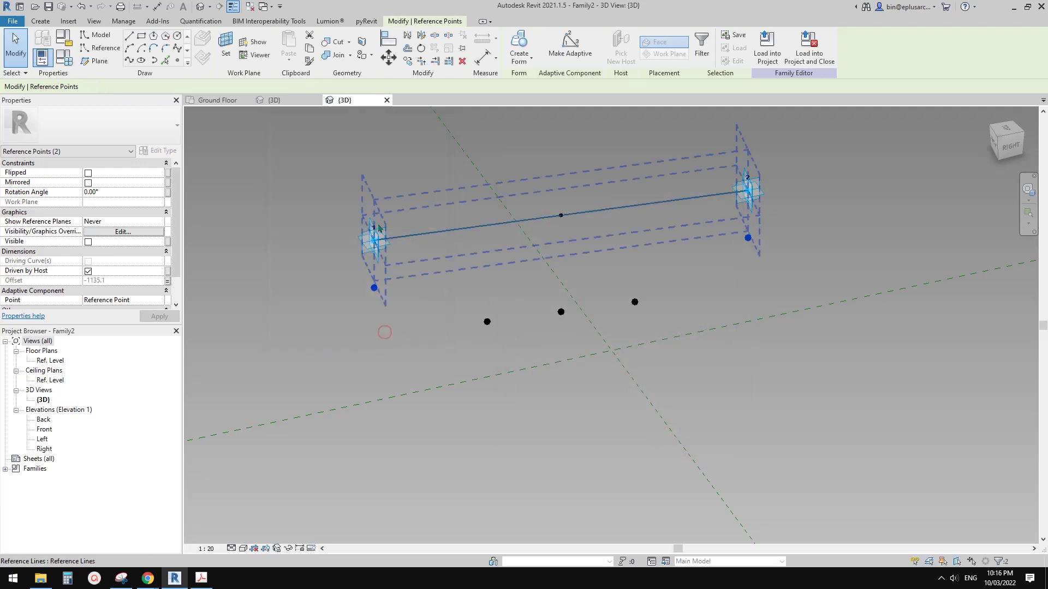
# Add a new instance length parameter named c under Dimensions in the family types
pyautogui.click(64, 59)
pyautogui.click(136, 449)
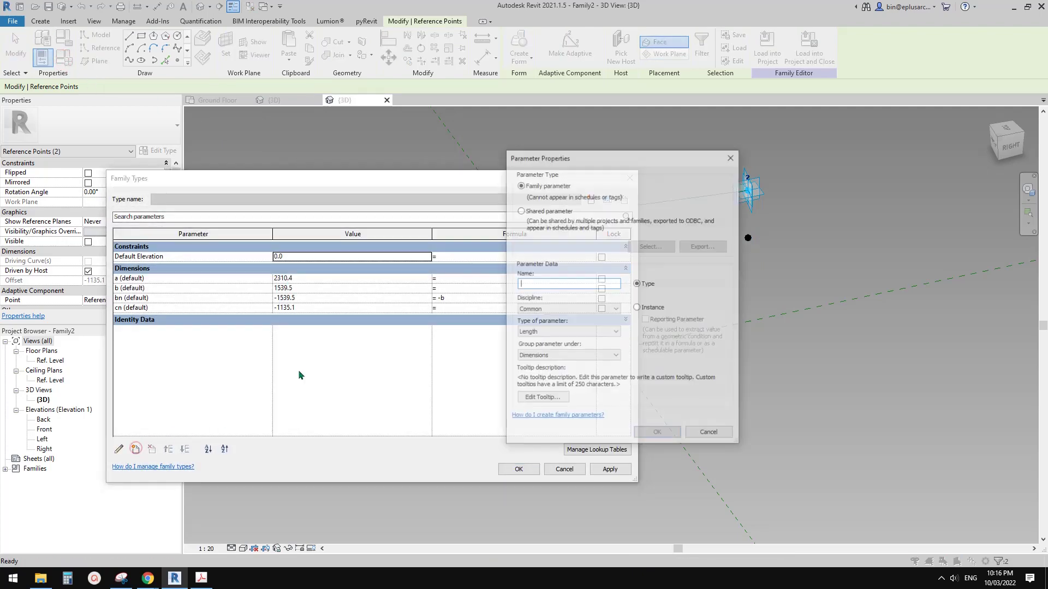
pyautogui.write('c')
pyautogui.click(644, 309)
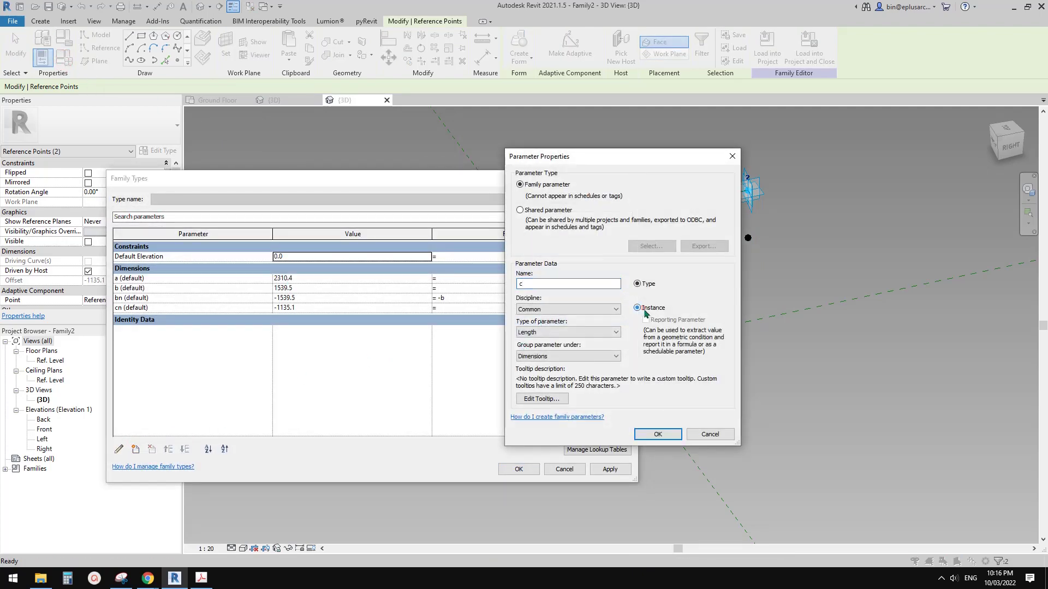
pyautogui.click(659, 434)
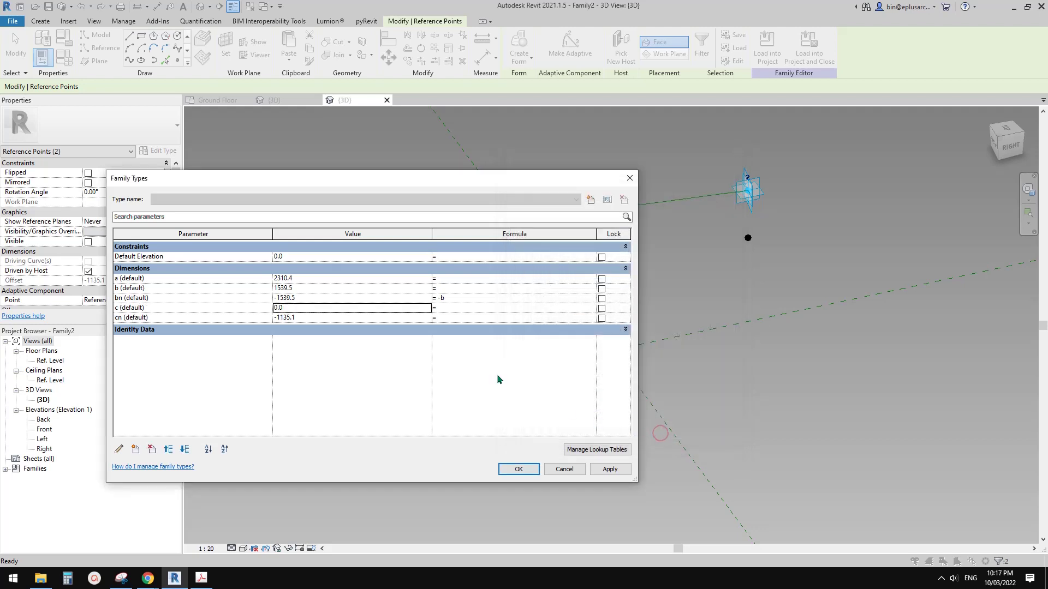
# Set parameter c to 1000 and give cn the formula -c in the family types
pyautogui.click(311, 308)
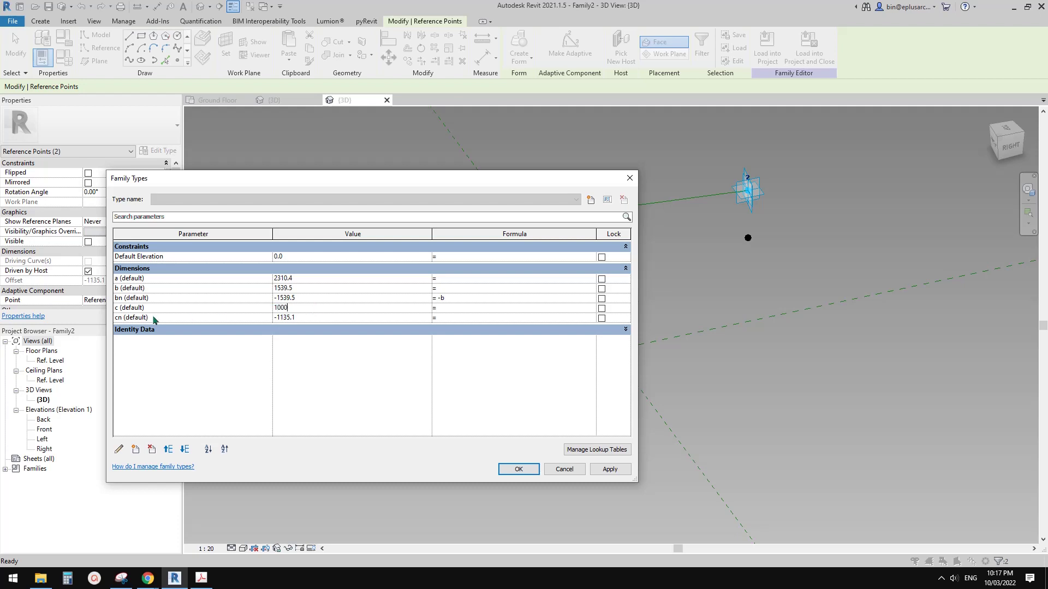
pyautogui.write('1000')
pyautogui.click(463, 317)
# Regroup the bn parameter under Other
pyautogui.click(127, 297)
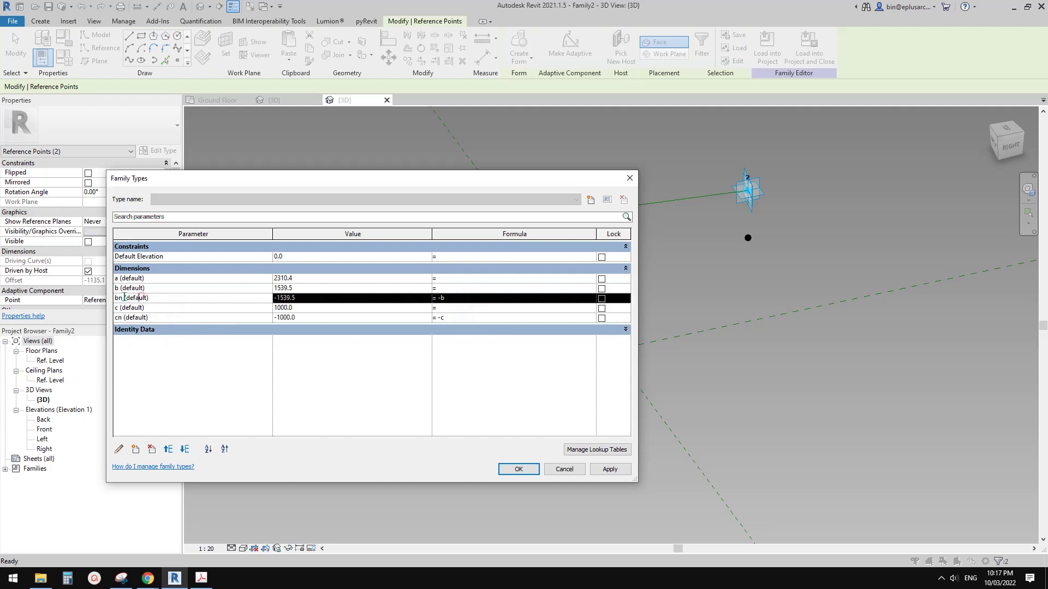
pyautogui.click(120, 449)
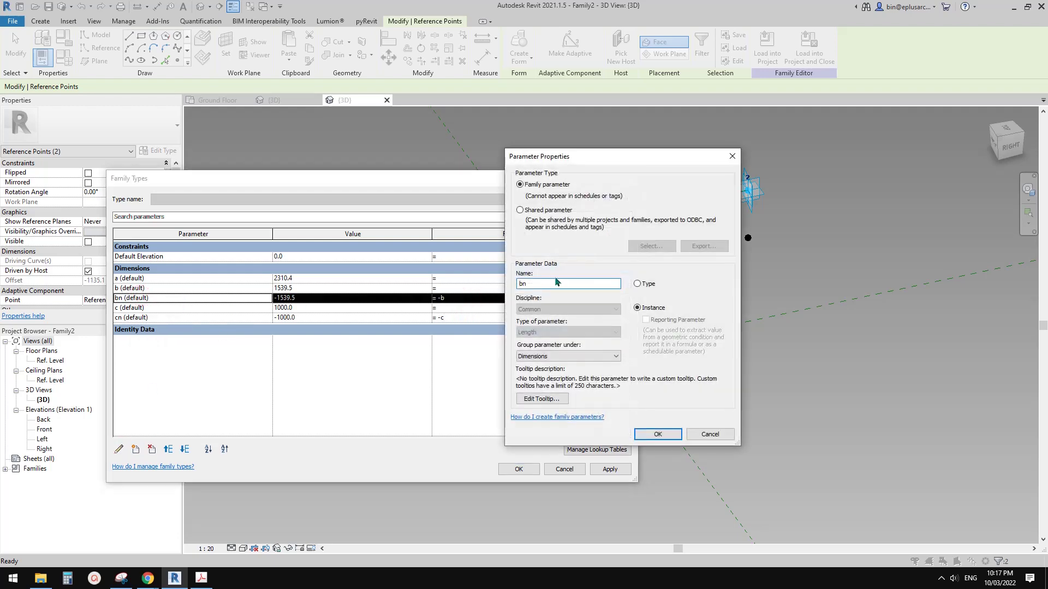
pyautogui.click(557, 356)
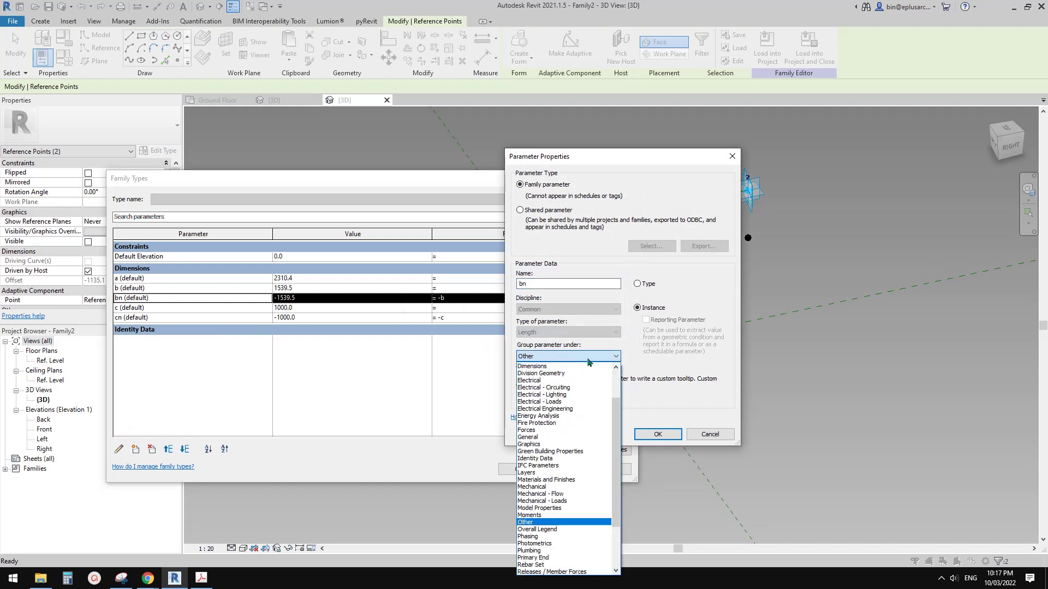
pyautogui.click(532, 522)
pyautogui.click(657, 434)
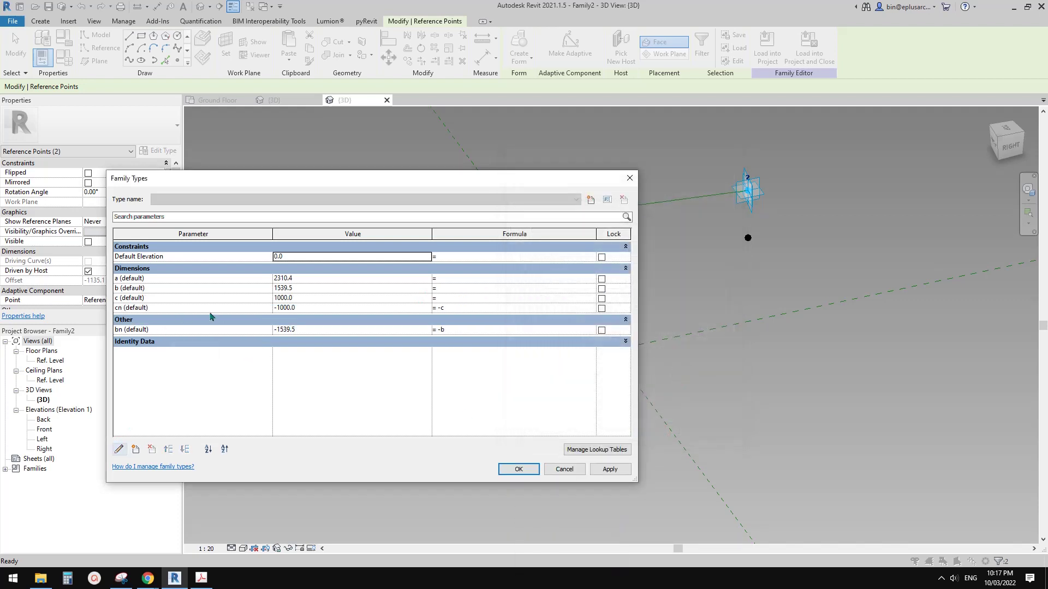
# Regroup the cn parameter under Other as well and accept the family types
pyautogui.click(476, 309)
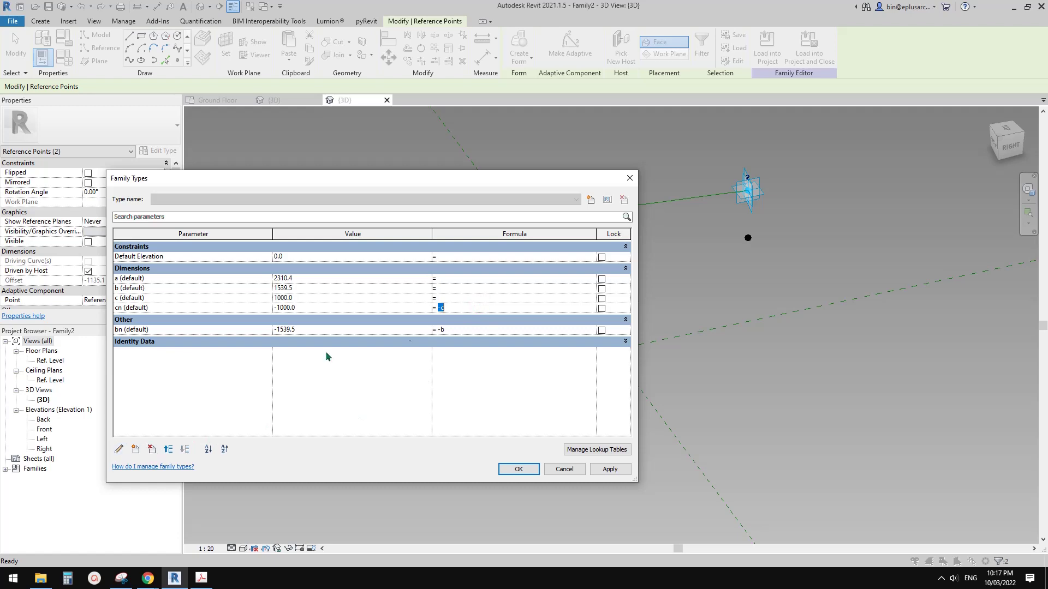
pyautogui.click(119, 449)
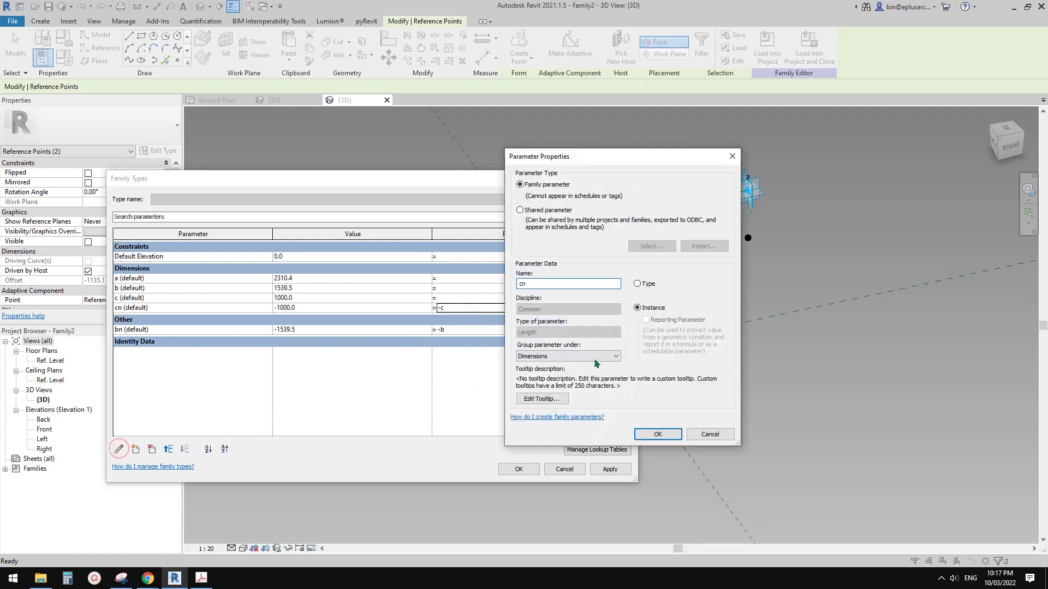
pyautogui.click(581, 357)
pyautogui.click(540, 522)
pyautogui.click(670, 435)
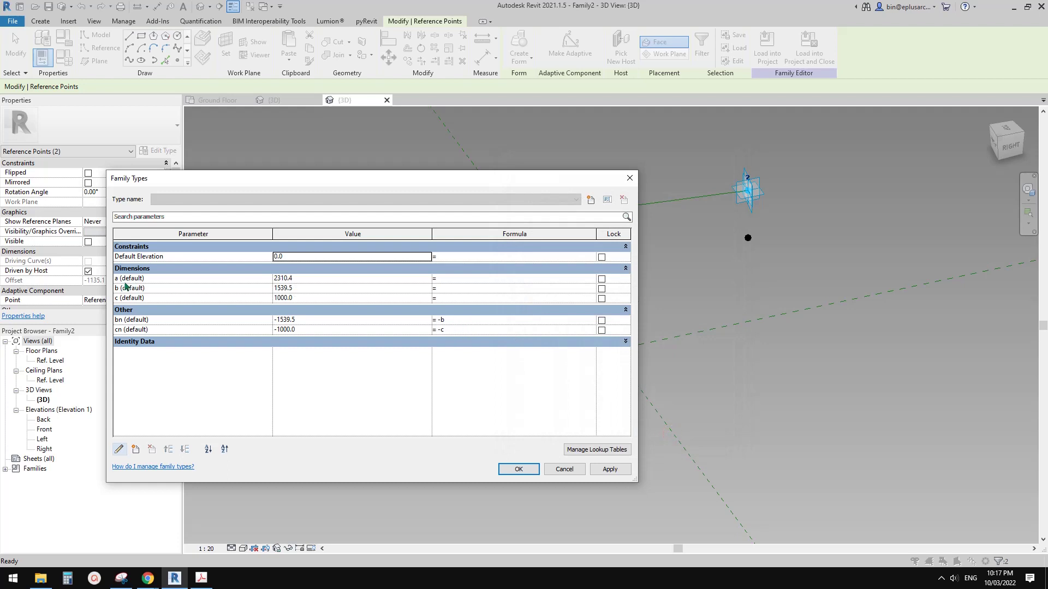
pyautogui.moveTo(119, 280); pyautogui.dragTo(125, 299)
pyautogui.click(501, 472)
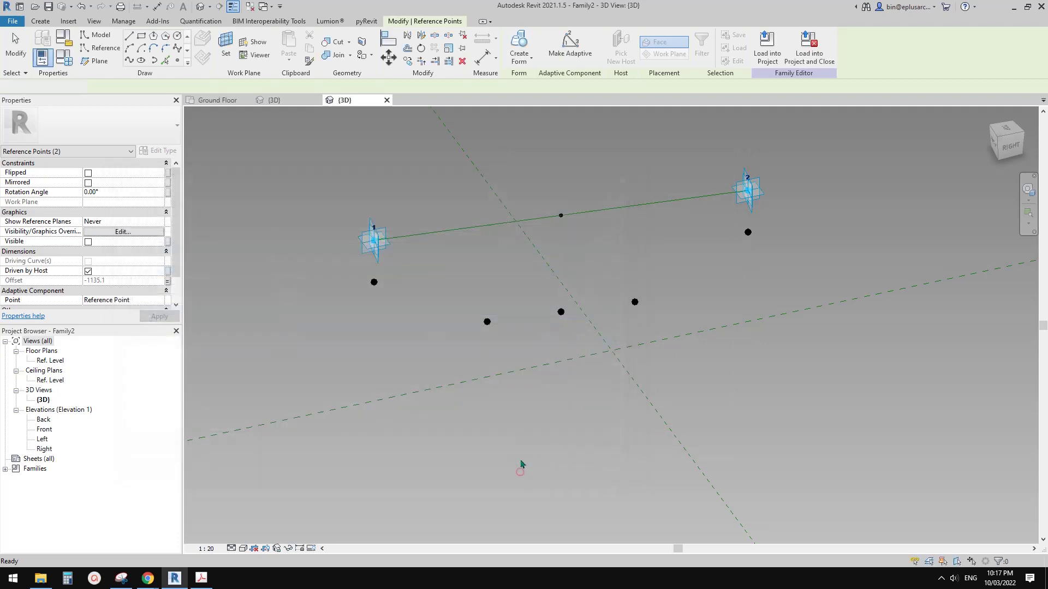
# Draw a line through points from adaptive point 1 to the point below it, and another on to the profile's near lower corner point
pyautogui.press('Escape')
pyautogui.keyDown('shift'); pyautogui.moveTo(519, 461); pyautogui.dragTo(549, 356, button='middle'); pyautogui.keyUp('shift')
pyautogui.scroll(-1, 559, 363)
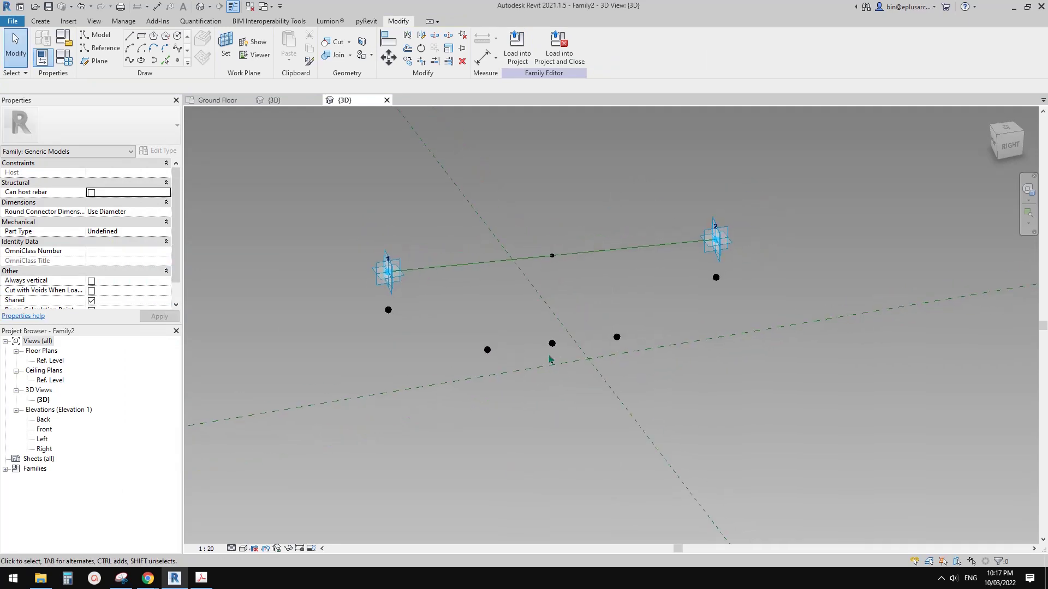
pyautogui.moveTo(353, 238); pyautogui.dragTo(429, 351)
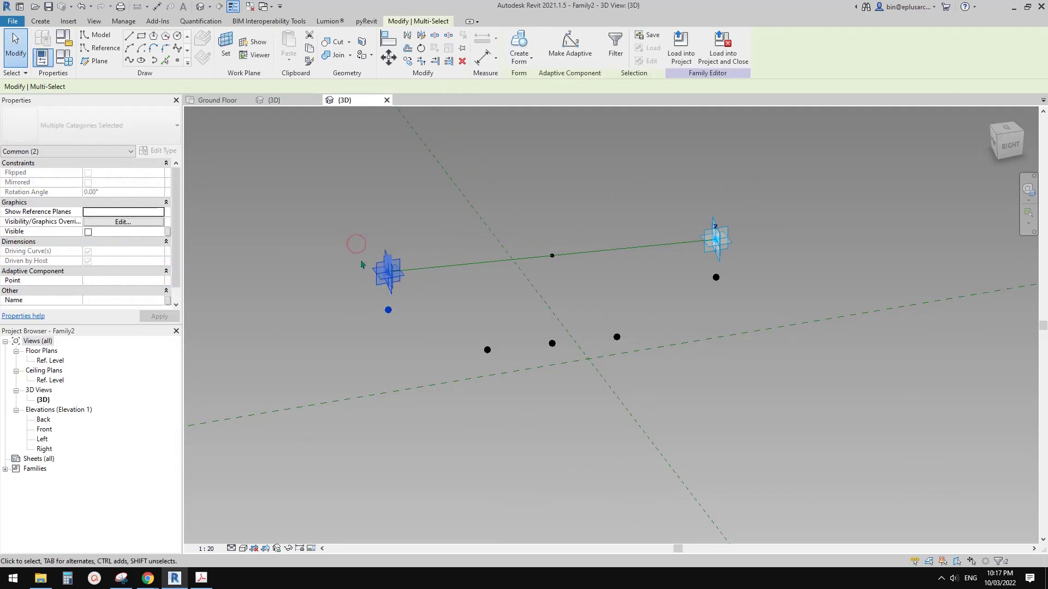
pyautogui.click(131, 62)
pyautogui.moveTo(351, 292); pyautogui.dragTo(510, 382)
# Draw the profile's base line between the two lower corner points and the sloping line up to the point below adaptive point 2
pyautogui.moveTo(470, 321); pyautogui.dragTo(501, 363)
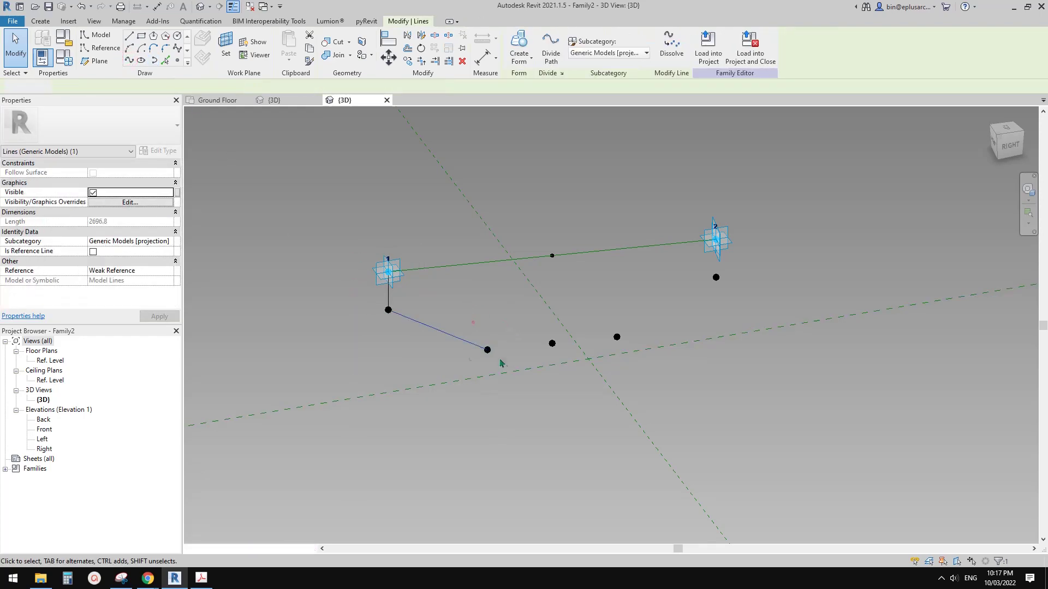
pyautogui.keyDown('ctrl'); pyautogui.moveTo(599, 328); pyautogui.dragTo(635, 359); pyautogui.keyUp('ctrl')
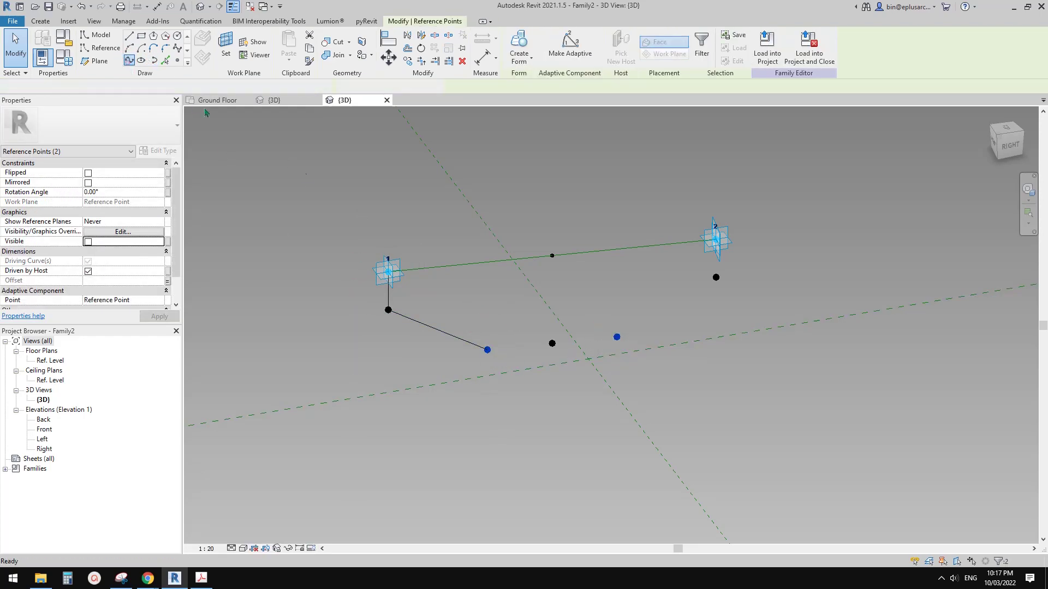
pyautogui.click(129, 61)
pyautogui.keyDown('ctrl'); pyautogui.moveTo(690, 269); pyautogui.dragTo(744, 290); pyautogui.keyUp('ctrl')
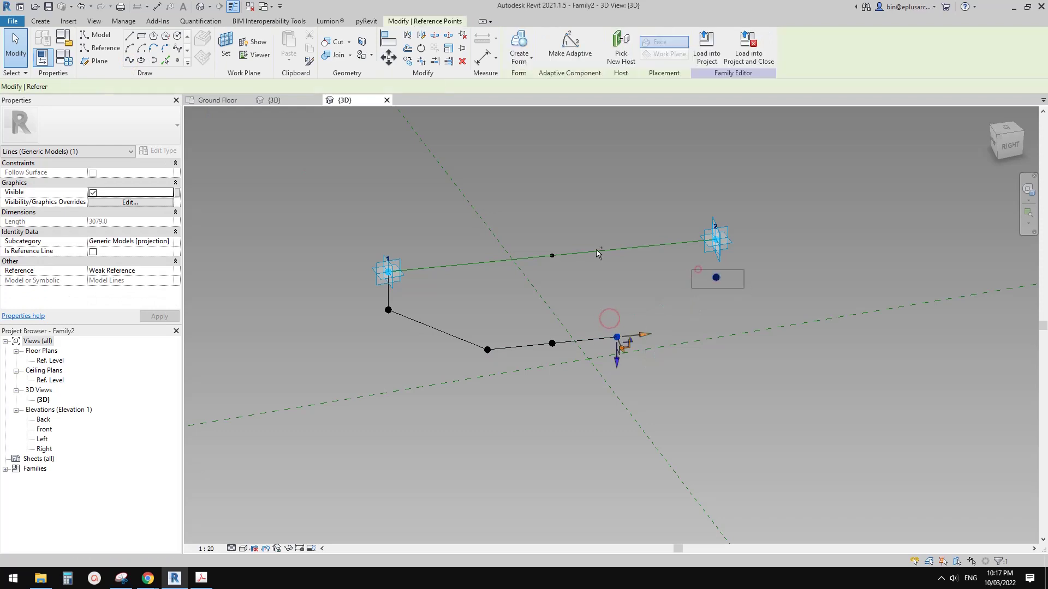
pyautogui.click(129, 61)
# Connect adaptive point 2 to the point below it, and join adaptive points 1 and 2 with a line through points
pyautogui.moveTo(681, 192); pyautogui.dragTo(762, 303)
pyautogui.click(129, 61)
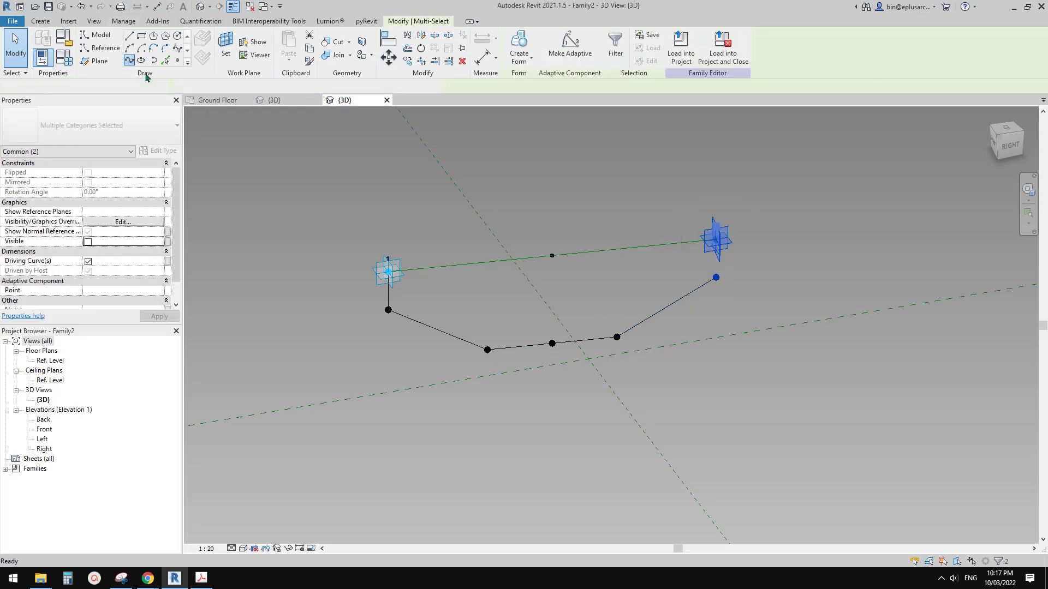
pyautogui.click(397, 285)
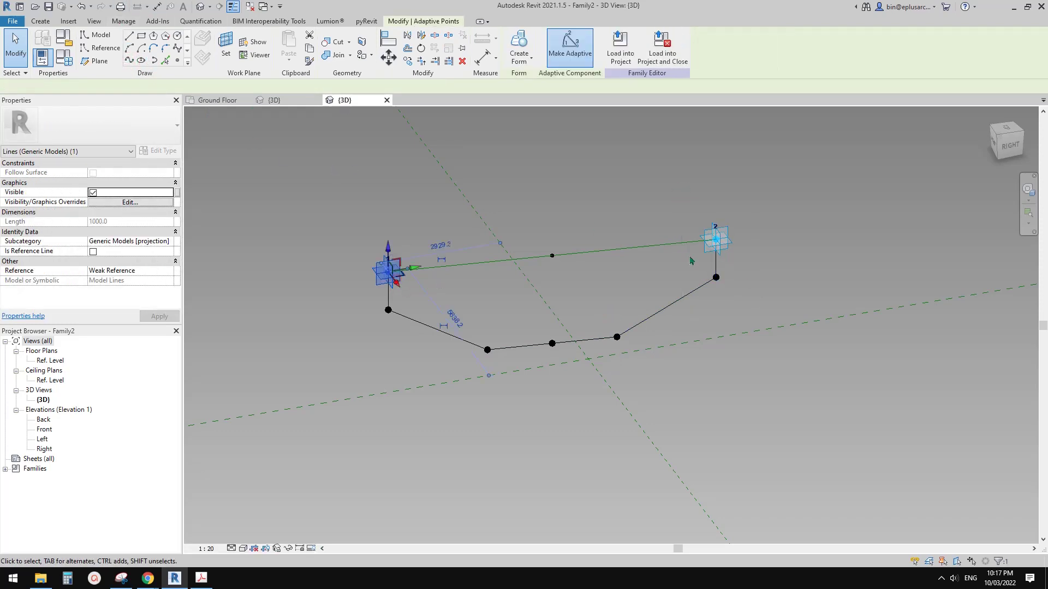
pyautogui.keyDown('ctrl'); pyautogui.click(727, 251); pyautogui.keyUp('ctrl')
pyautogui.click(129, 61)
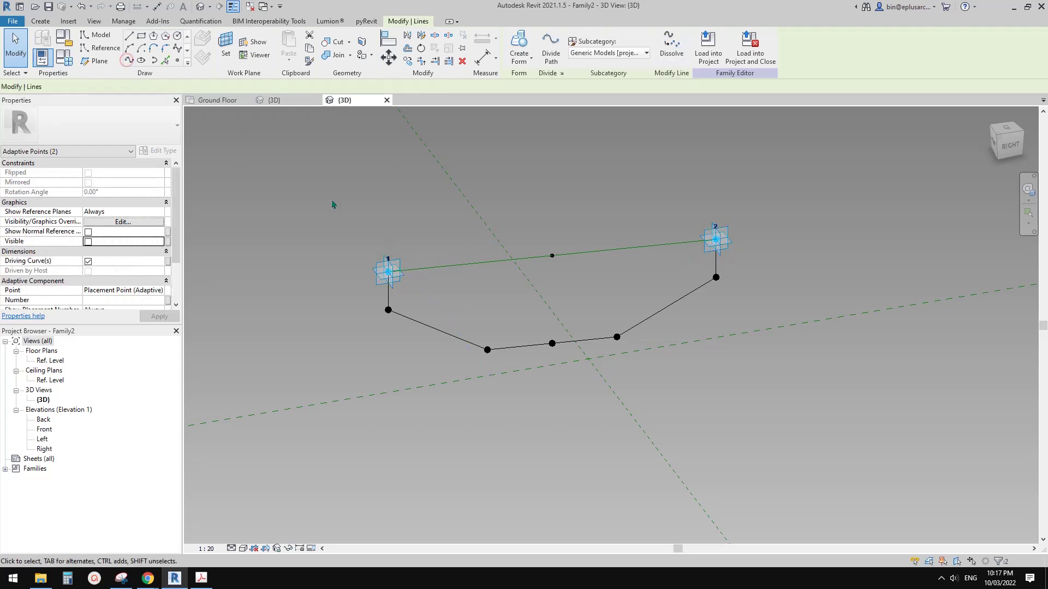
# Select the whole chain of profile lines and inspect the outline from another angle
pyautogui.moveTo(562, 245); pyautogui.dragTo(491, 223, button='middle')
pyautogui.press('Escape')
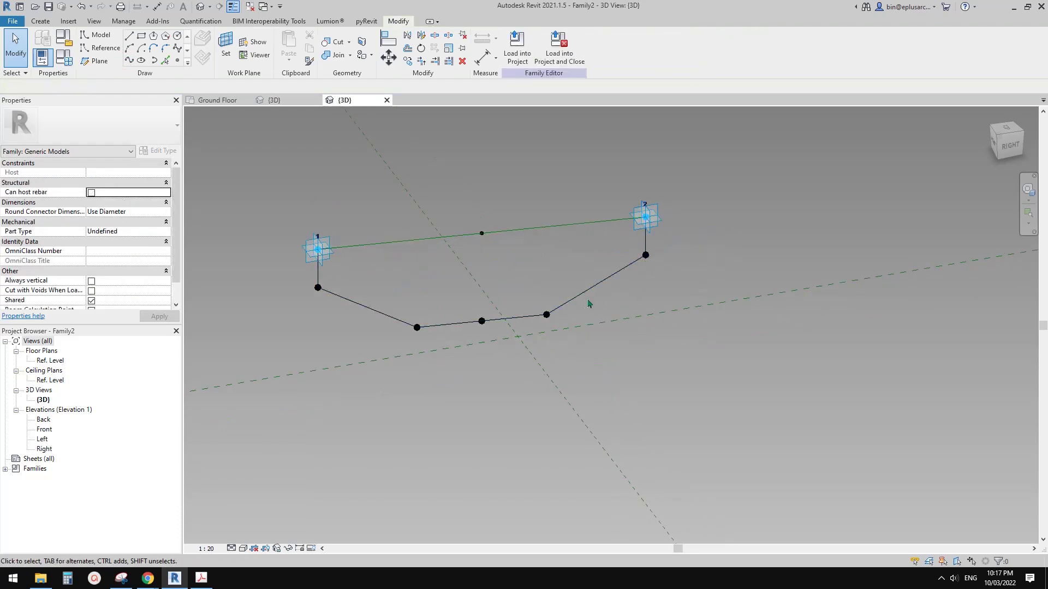
pyautogui.press('Tab')
pyautogui.click(574, 299)
pyautogui.keyDown('shift'); pyautogui.moveTo(368, 279); pyautogui.dragTo(510, 255, button='middle'); pyautogui.keyUp('shift')
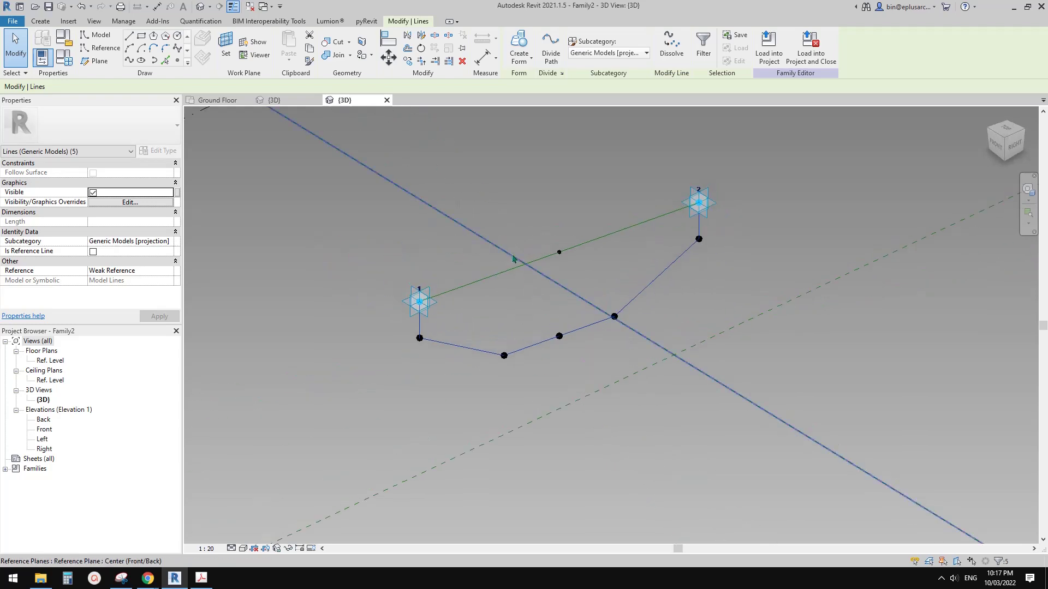
pyautogui.moveTo(552, 282); pyautogui.dragTo(600, 219, button='middle')
pyautogui.press('Escape')
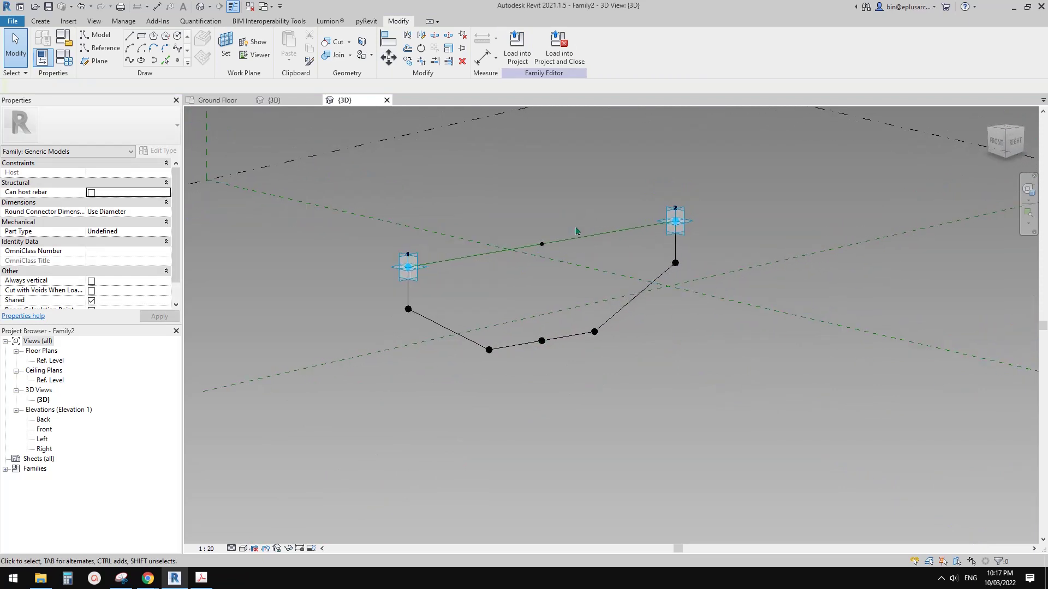
# Test the profile by moving adaptive point 2 inward and back out along its green axis, ending about 4450 from the crossing reference plane
pyautogui.click(673, 222)
pyautogui.keyDown('shift'); pyautogui.moveTo(674, 221); pyautogui.dragTo(700, 225, button='middle'); pyautogui.keyUp('shift')
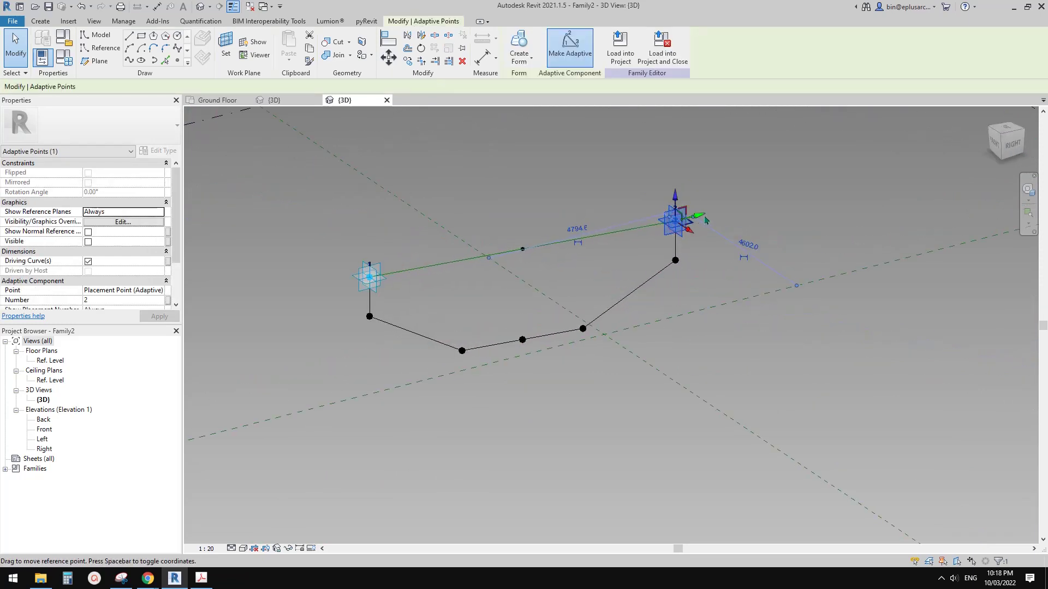
pyautogui.moveTo(708, 219); pyautogui.dragTo(659, 238)
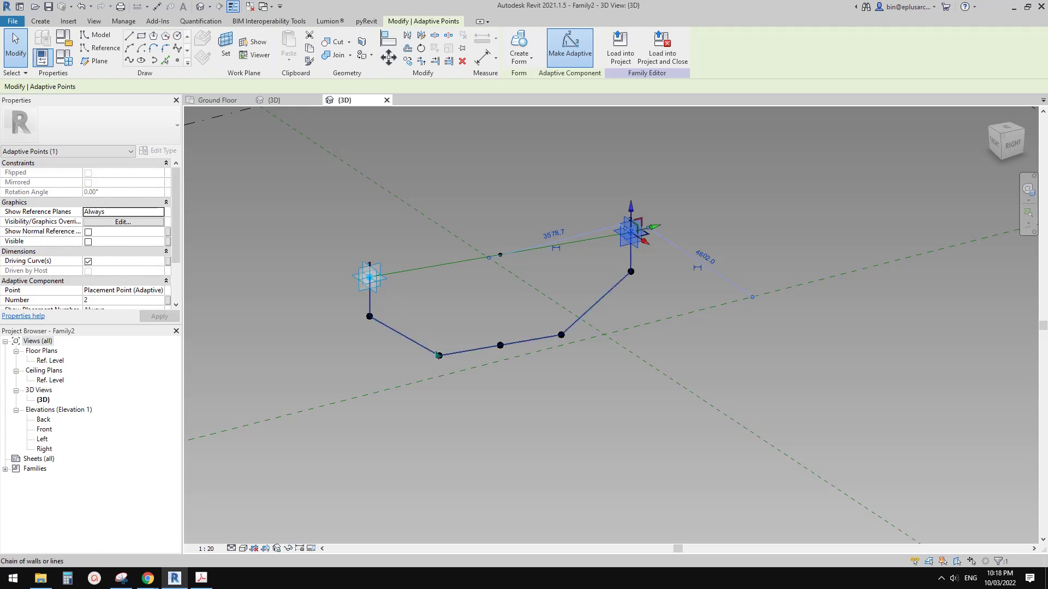
pyautogui.press('Tab')
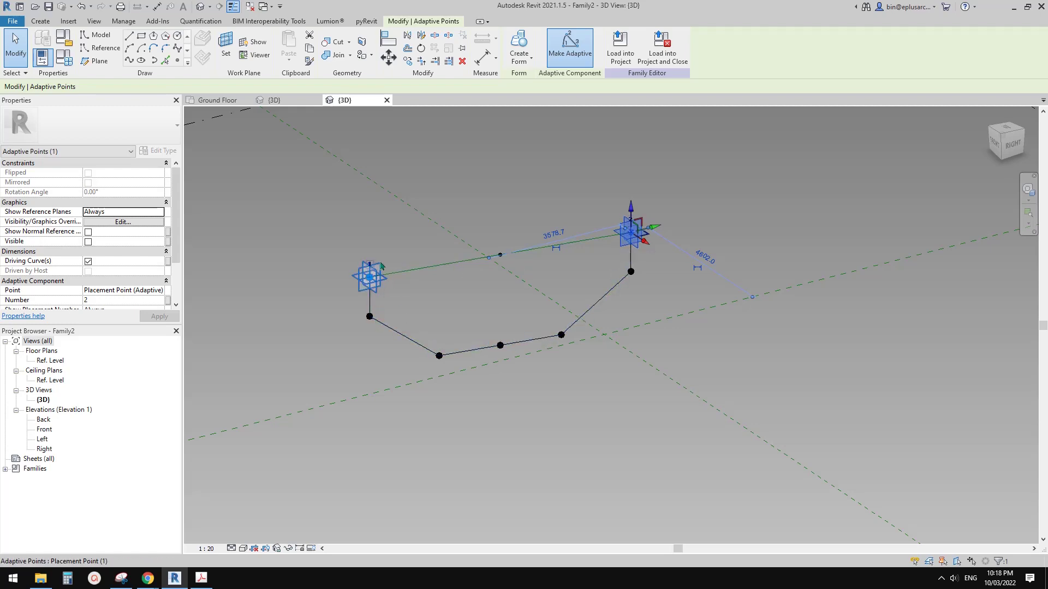
pyautogui.moveTo(624, 243); pyautogui.dragTo(654, 223)
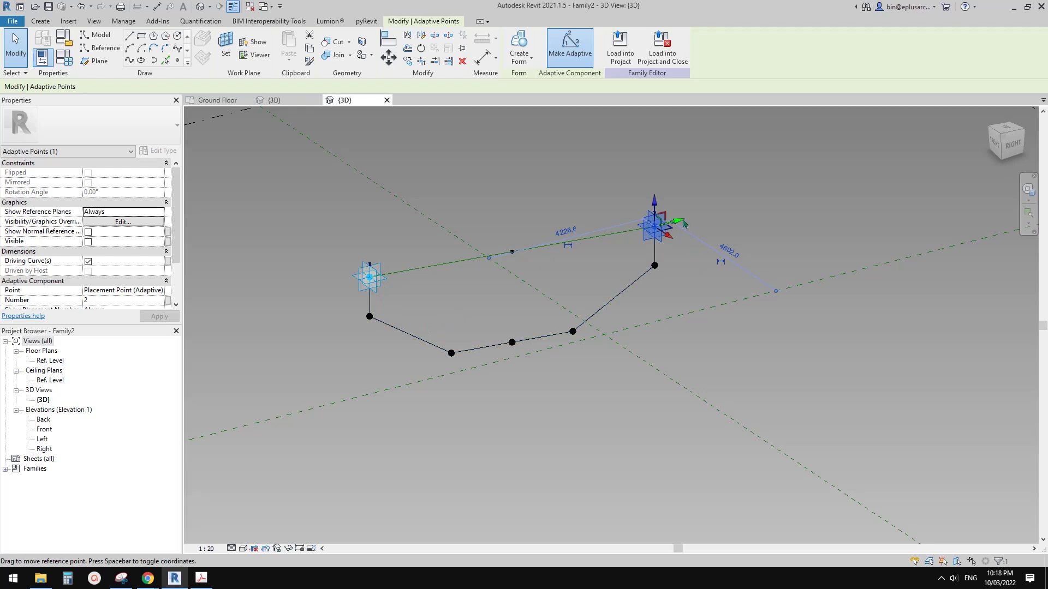
pyautogui.moveTo(674, 223)
pyautogui.mouseDown()
pyautogui.moveTo(604, 242)
pyautogui.moveTo(682, 220)
pyautogui.mouseUp()
pyautogui.keyDown('shift'); pyautogui.moveTo(492, 223); pyautogui.dragTo(491, 252, button='middle'); pyautogui.keyUp('shift')
pyautogui.moveTo(419, 232); pyautogui.dragTo(423, 244, button='middle')
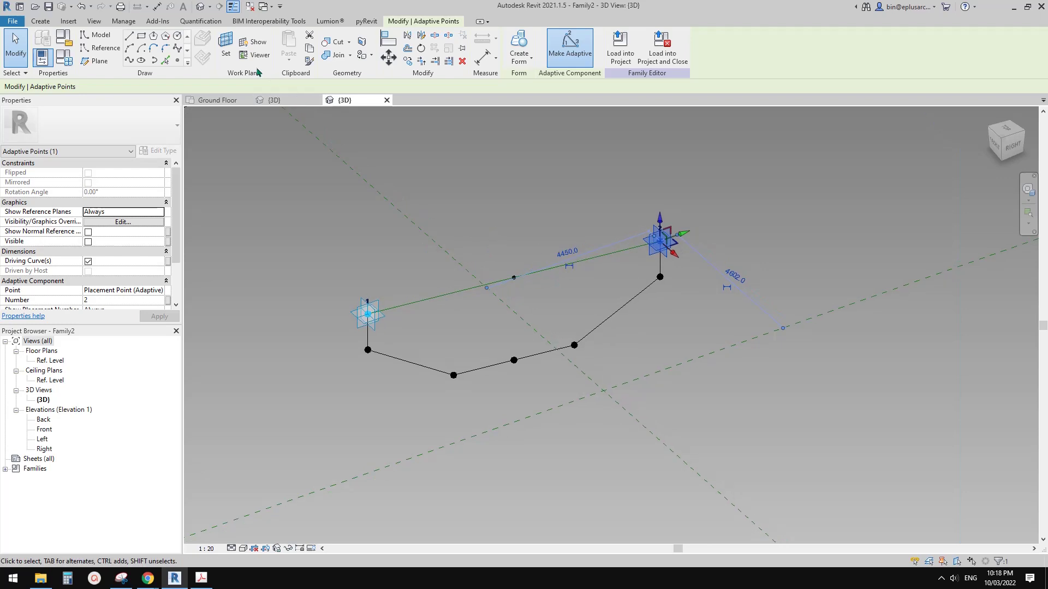
# Set the work plane from the line joining the adaptive points and place an aligned dimension between adaptive points 1 and 2
pyautogui.press('Escape')
pyautogui.click(227, 54)
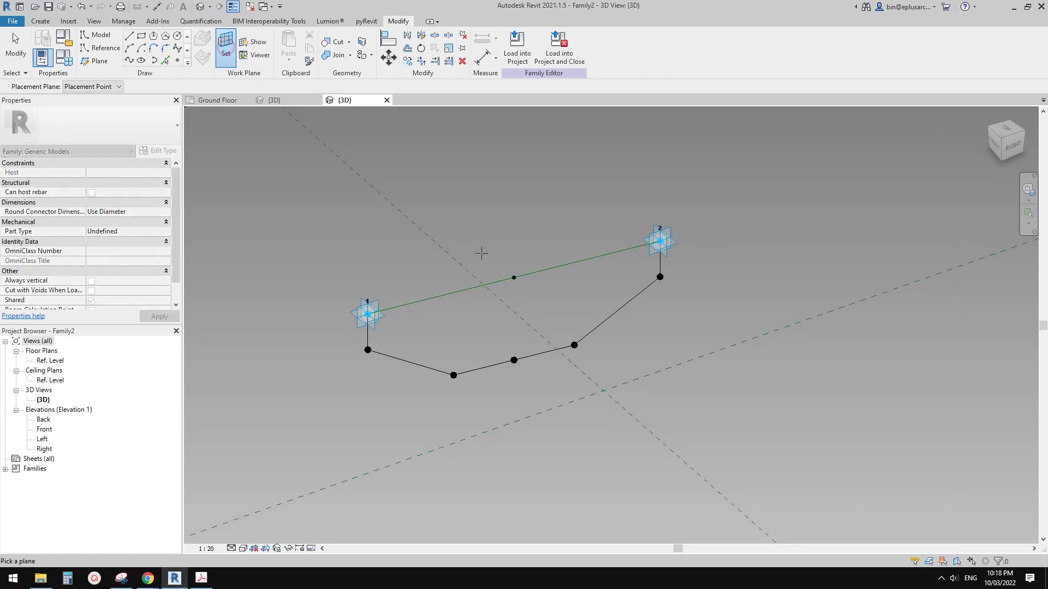
pyautogui.click(570, 267)
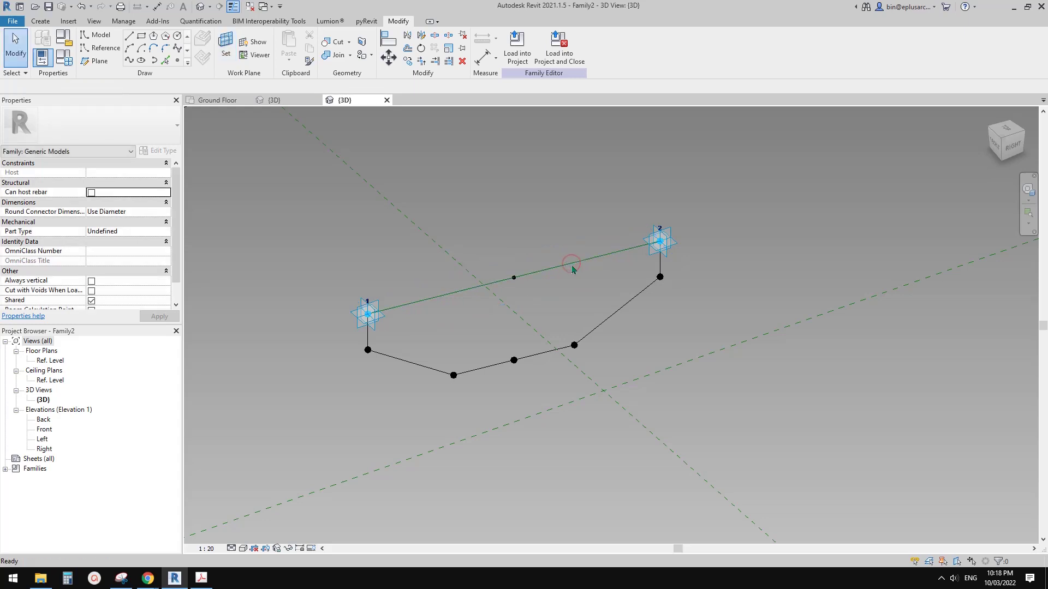
pyautogui.press('d')
pyautogui.press('i')
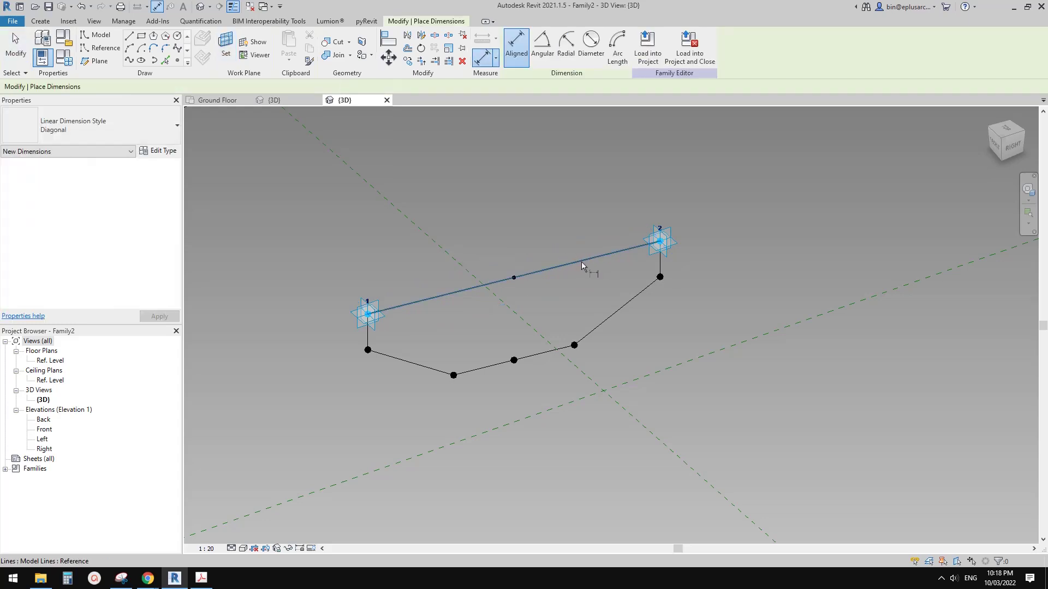
pyautogui.click(660, 244)
pyautogui.click(370, 313)
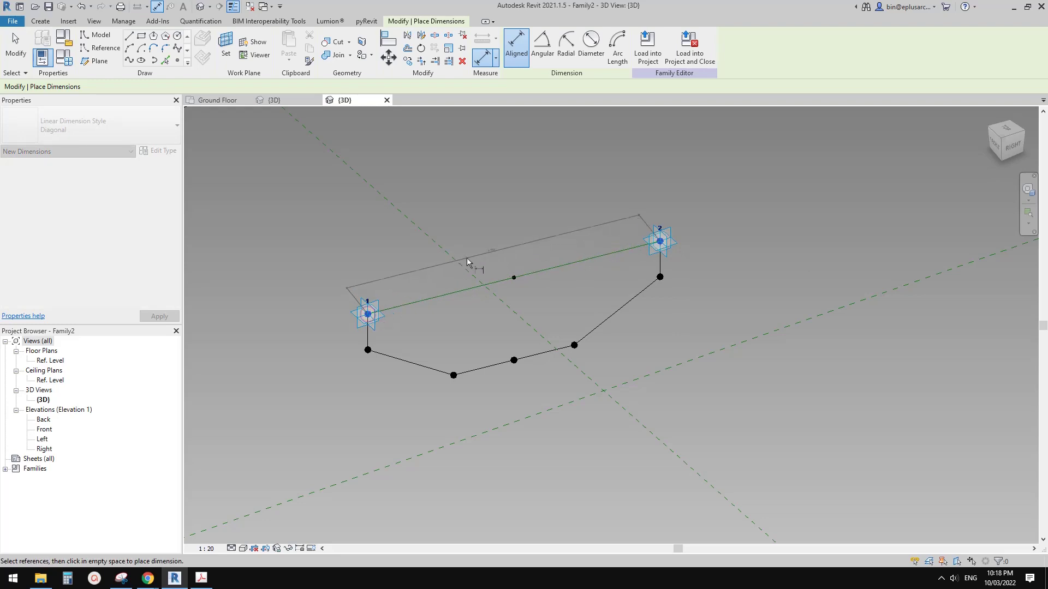
pyautogui.click(516, 249)
pyautogui.press('Escape')
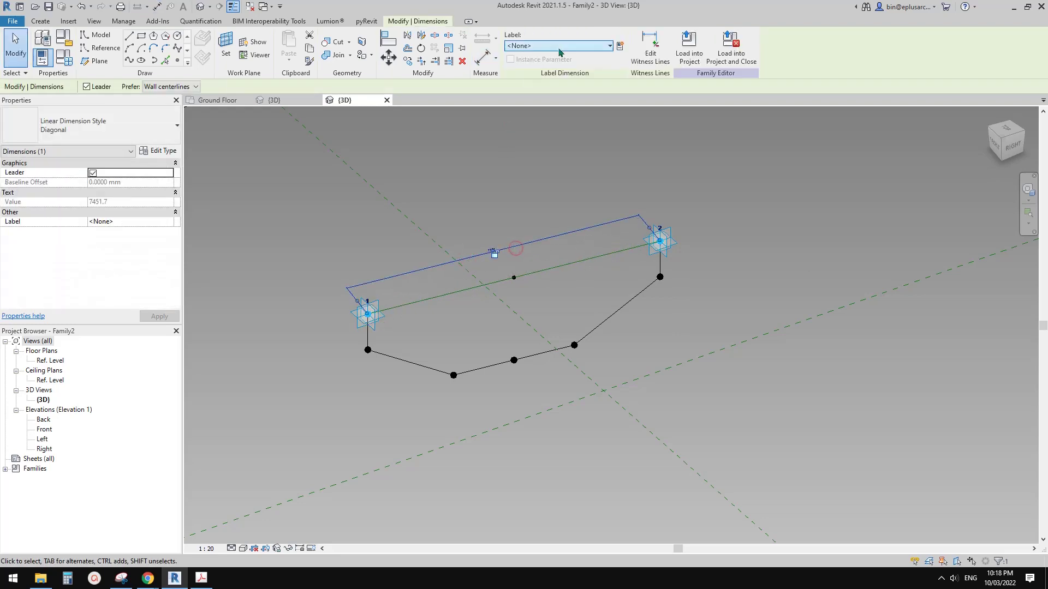
# Label the dimension between the adaptive points with a new family parameter named rp
pyautogui.click(620, 46)
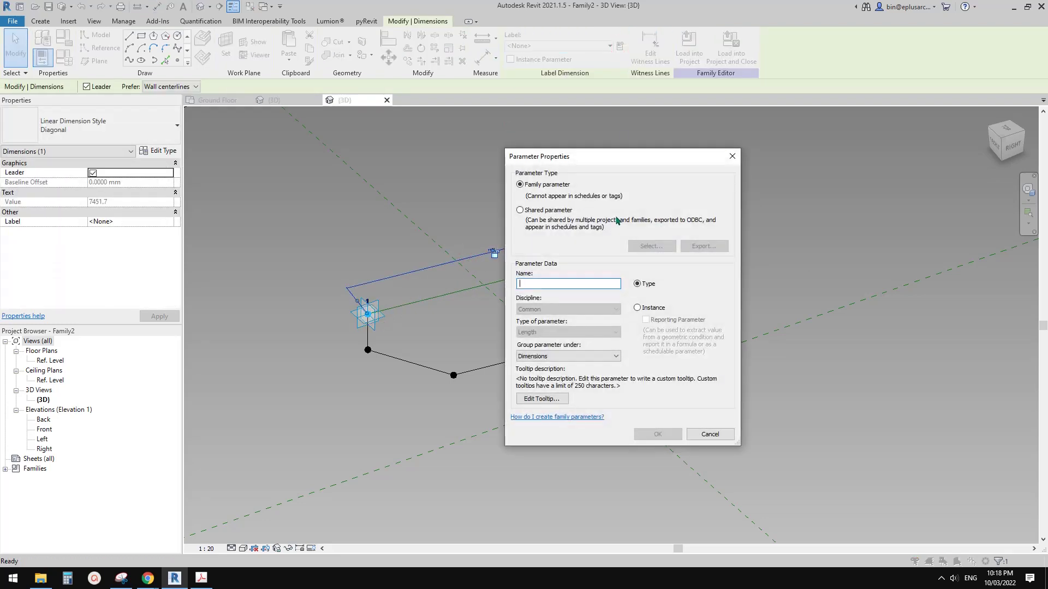
pyautogui.write('rp')
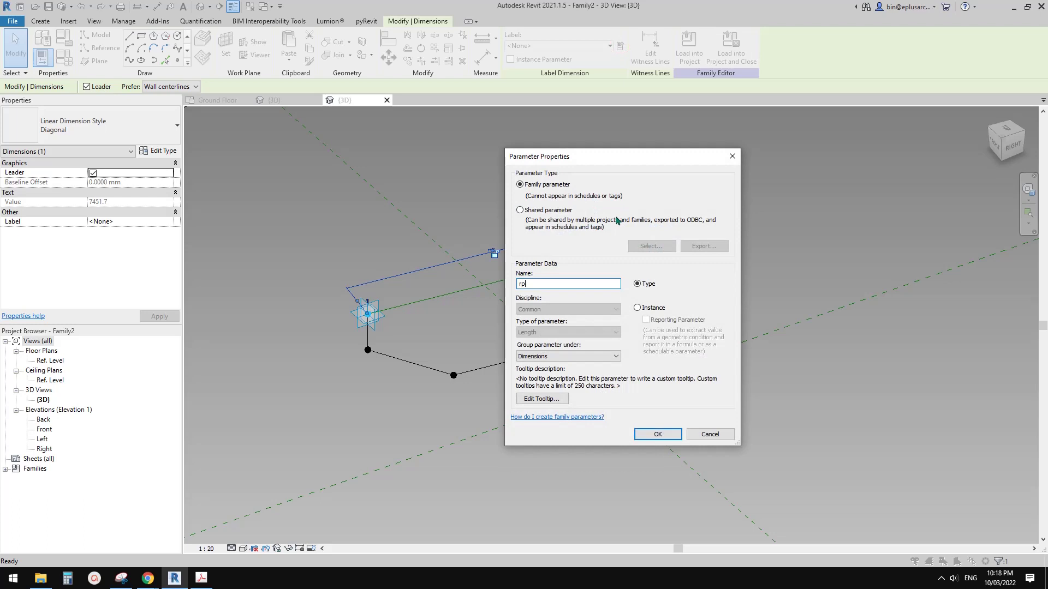
# Label the dimension between the two adaptive points with a new instance reporting parameter named rp
pyautogui.click(638, 308)
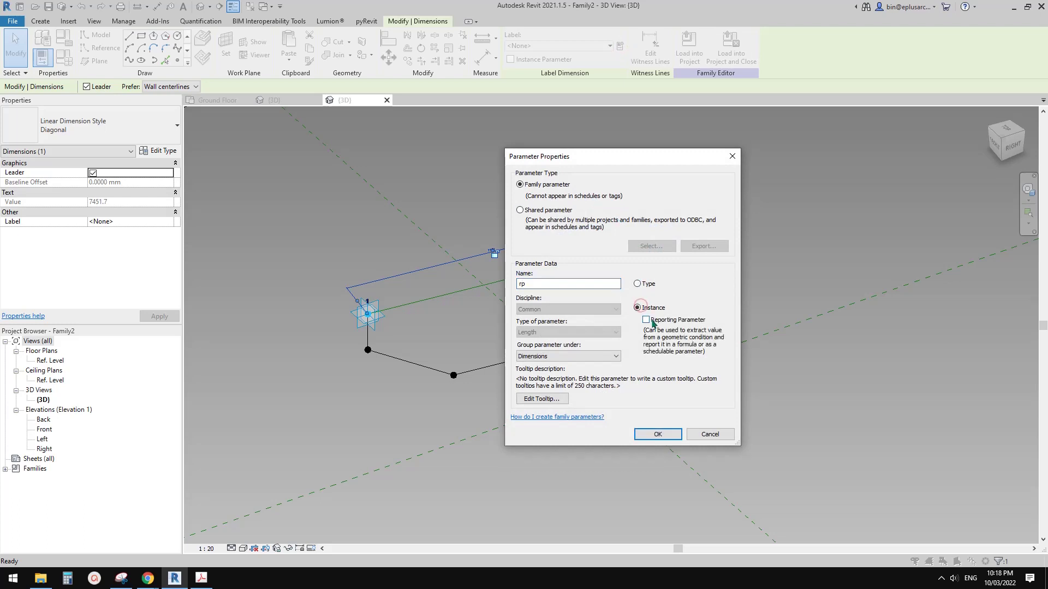
pyautogui.click(657, 434)
pyautogui.scroll(3, 670, 496)
pyautogui.click(328, 220)
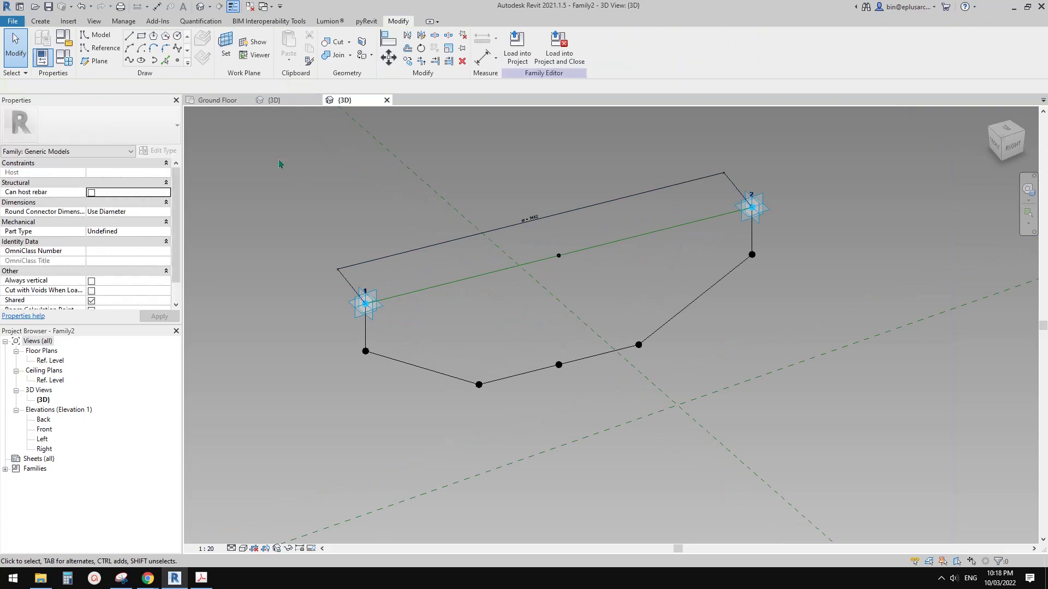
# Add a family parameter named x as a type parameter of type Number
pyautogui.click(70, 60)
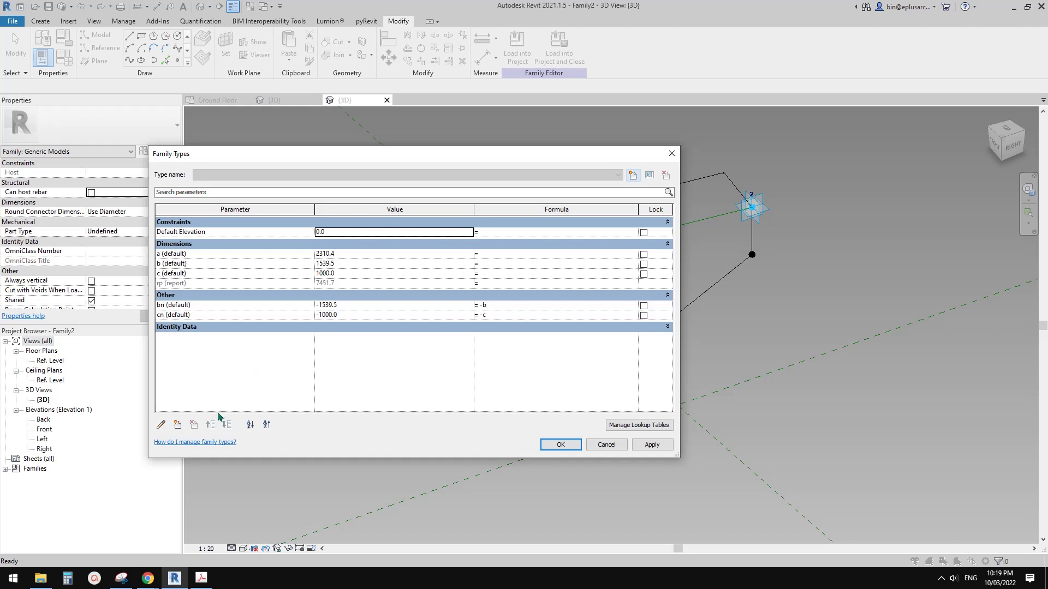
pyautogui.click(178, 427)
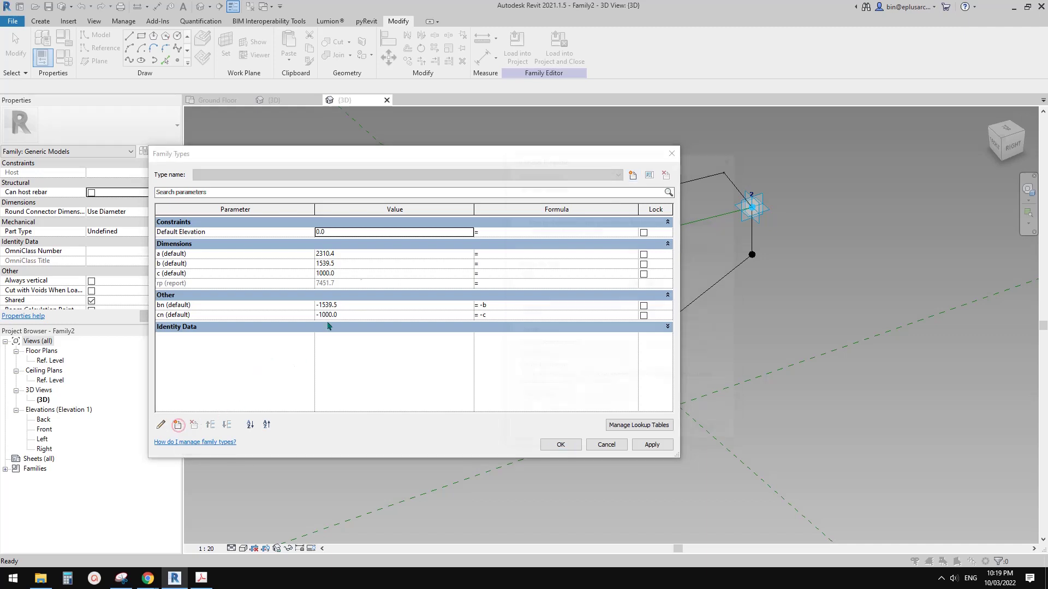
pyautogui.moveTo(569, 162); pyautogui.dragTo(429, 191)
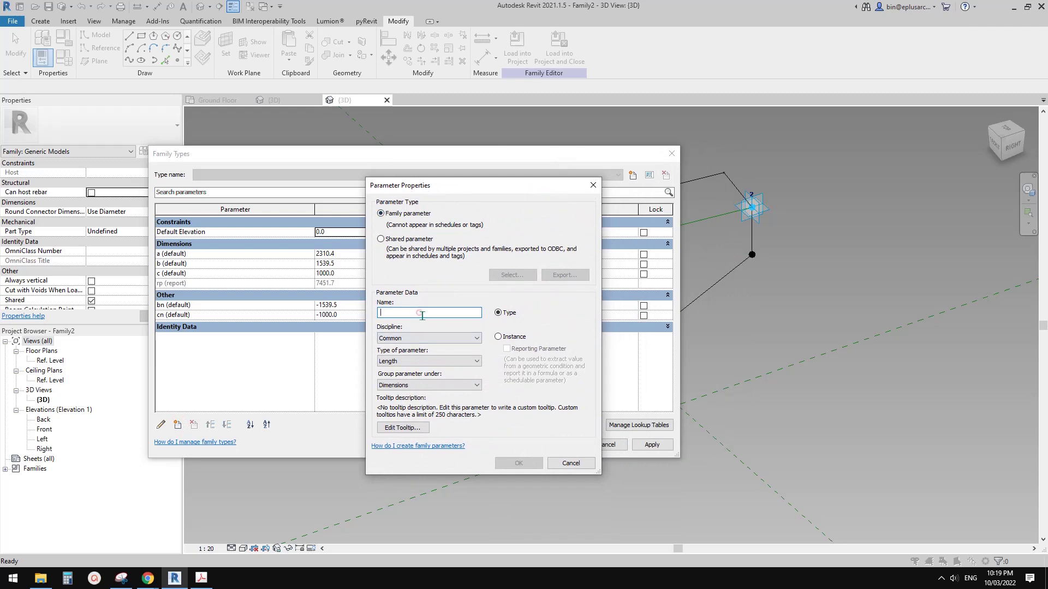
pyautogui.write('x')
pyautogui.click(498, 337)
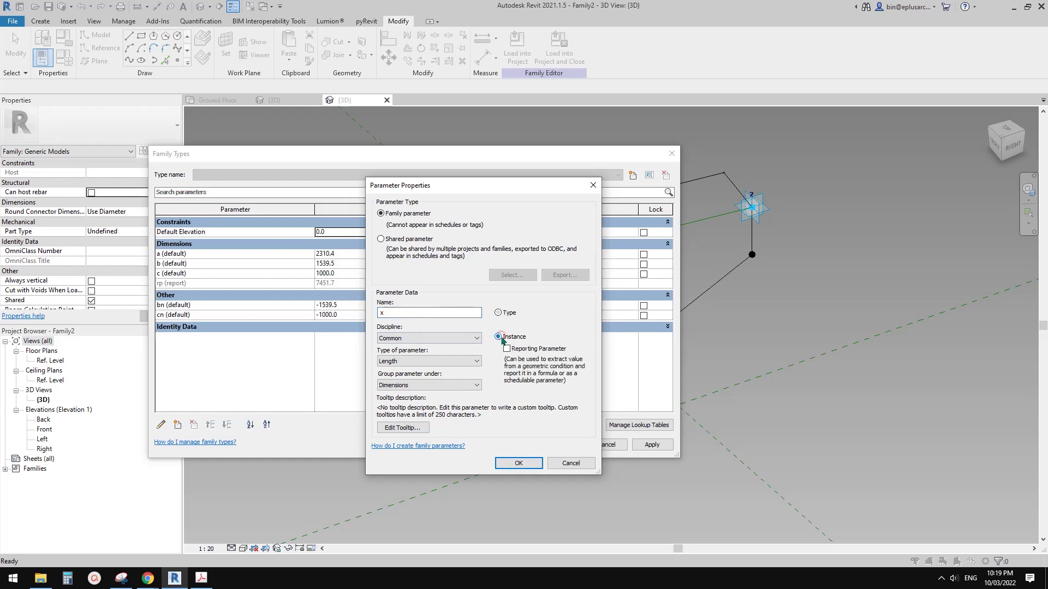
pyautogui.click(502, 316)
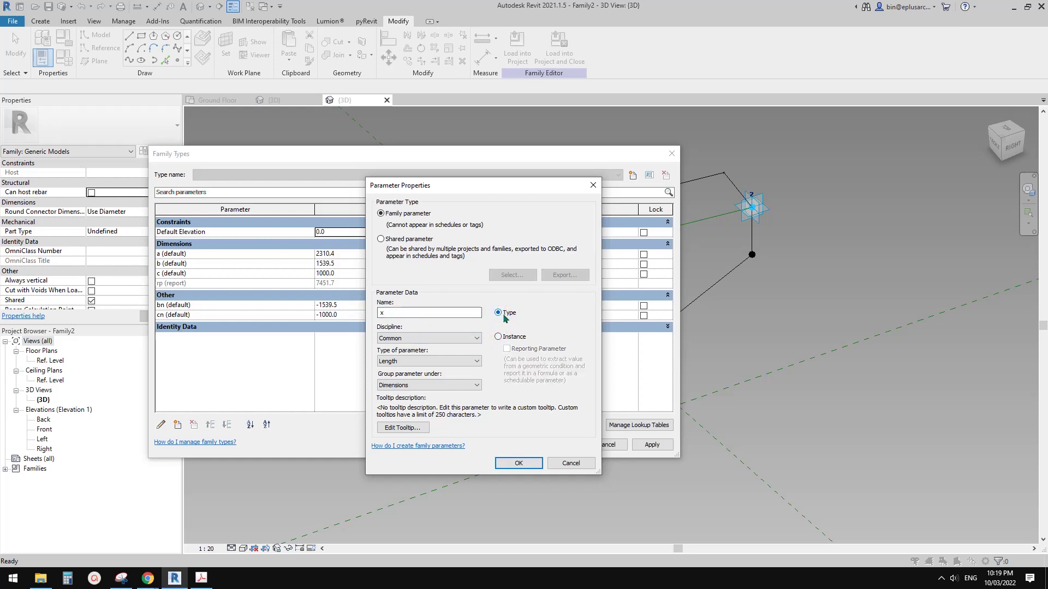
pyautogui.click(426, 362)
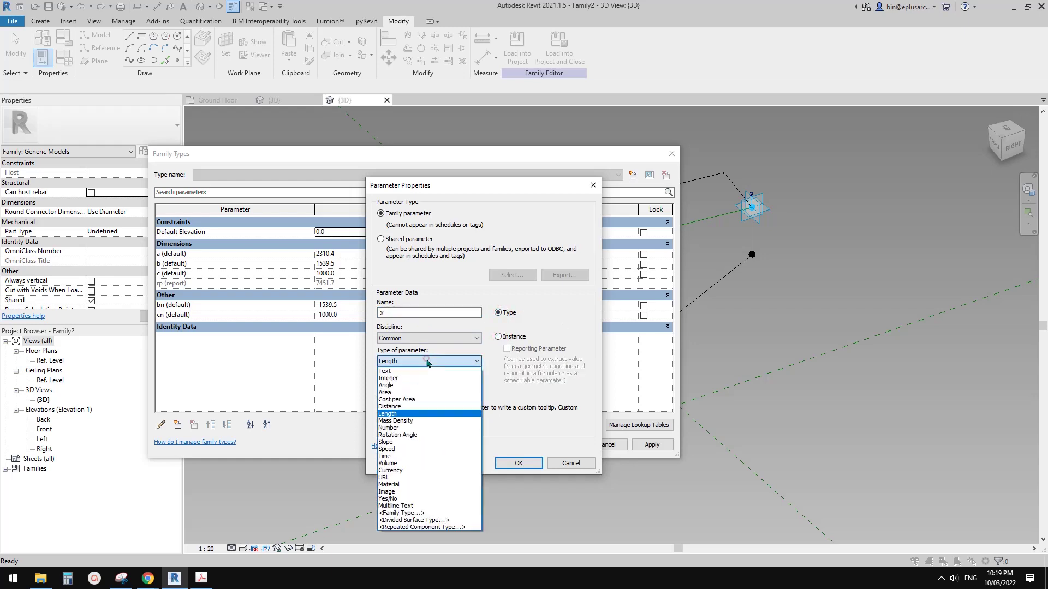
pyautogui.click(398, 428)
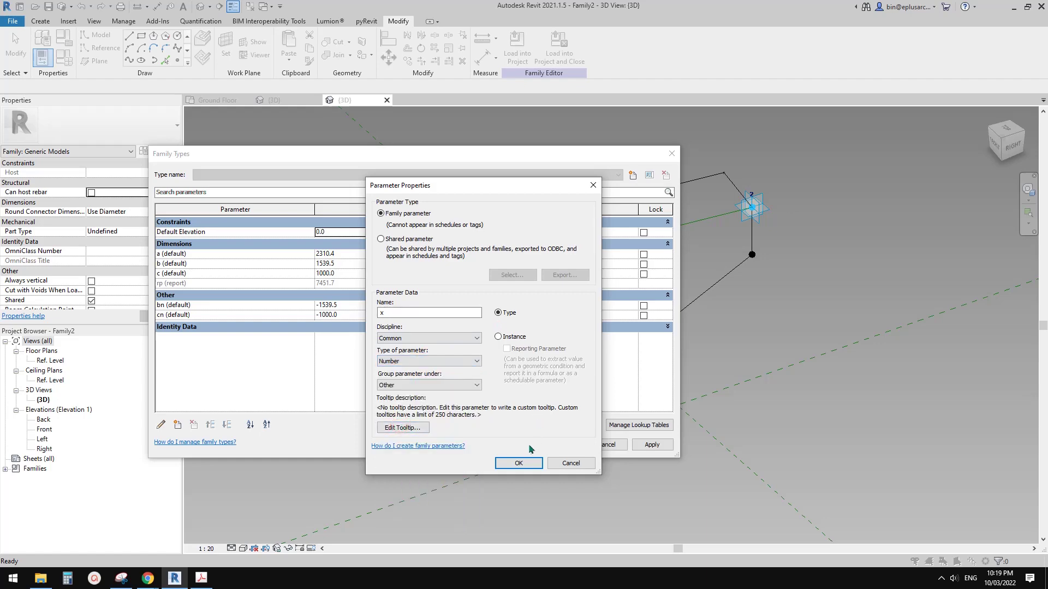
pyautogui.click(519, 462)
# Add a family parameter named y of type Number, grouped under Other
pyautogui.click(178, 425)
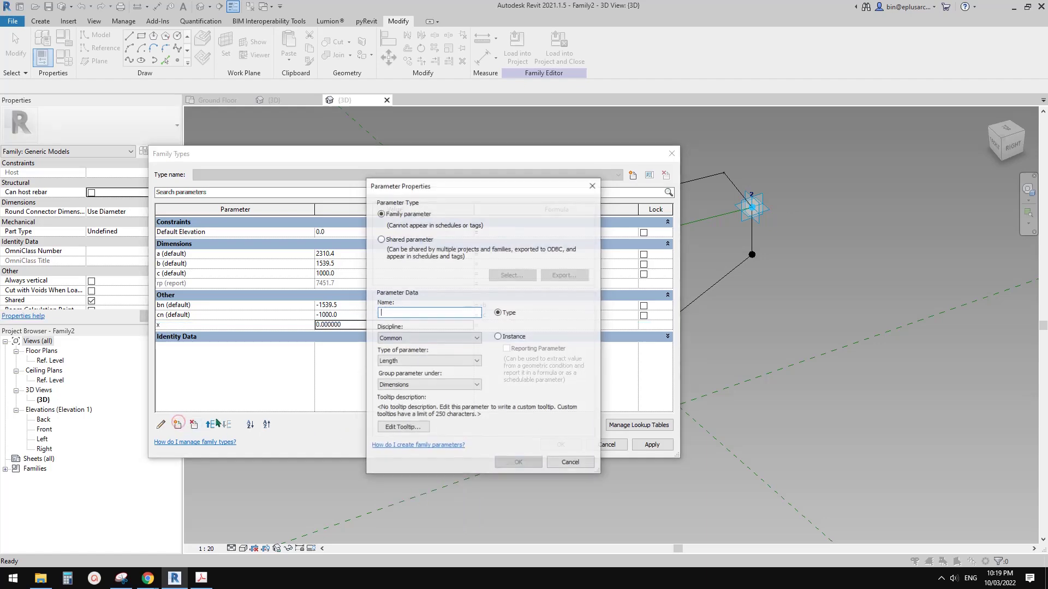
pyautogui.write('y')
pyautogui.click(405, 361)
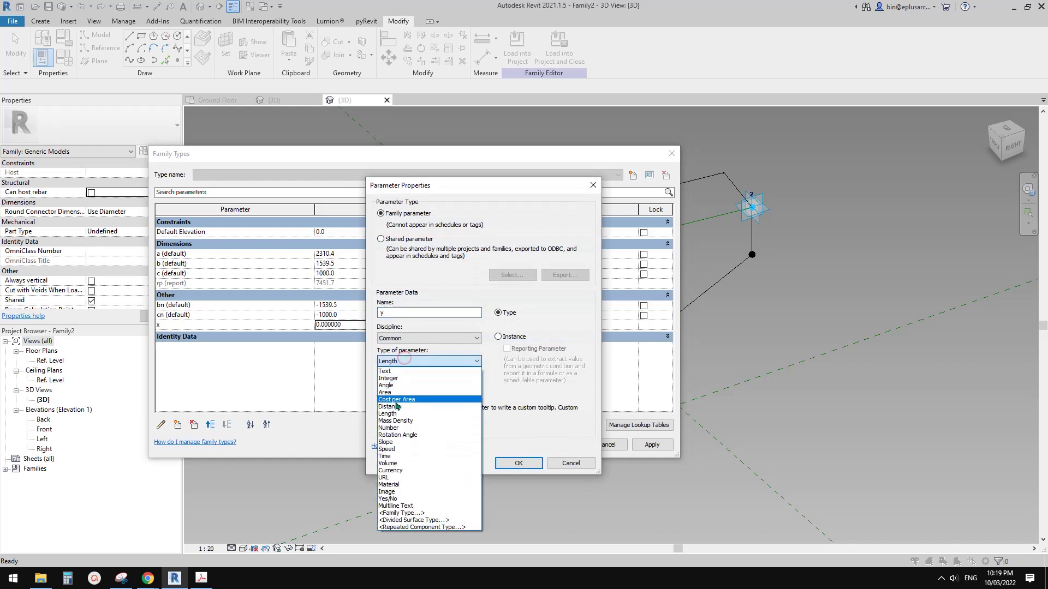
pyautogui.click(398, 428)
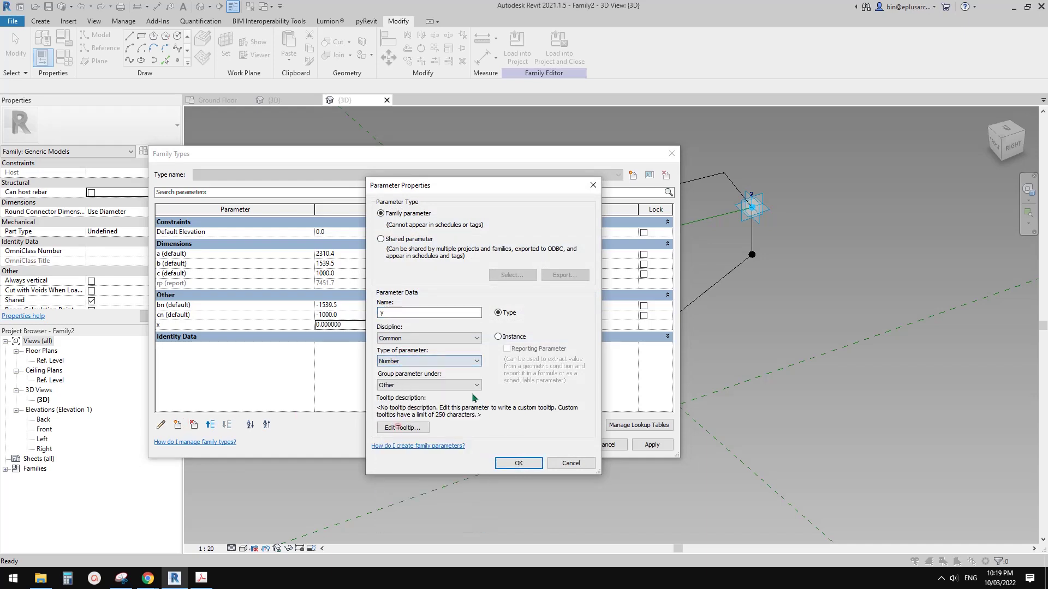
pyautogui.click(521, 463)
# Add a family parameter named z of type Number
pyautogui.click(179, 425)
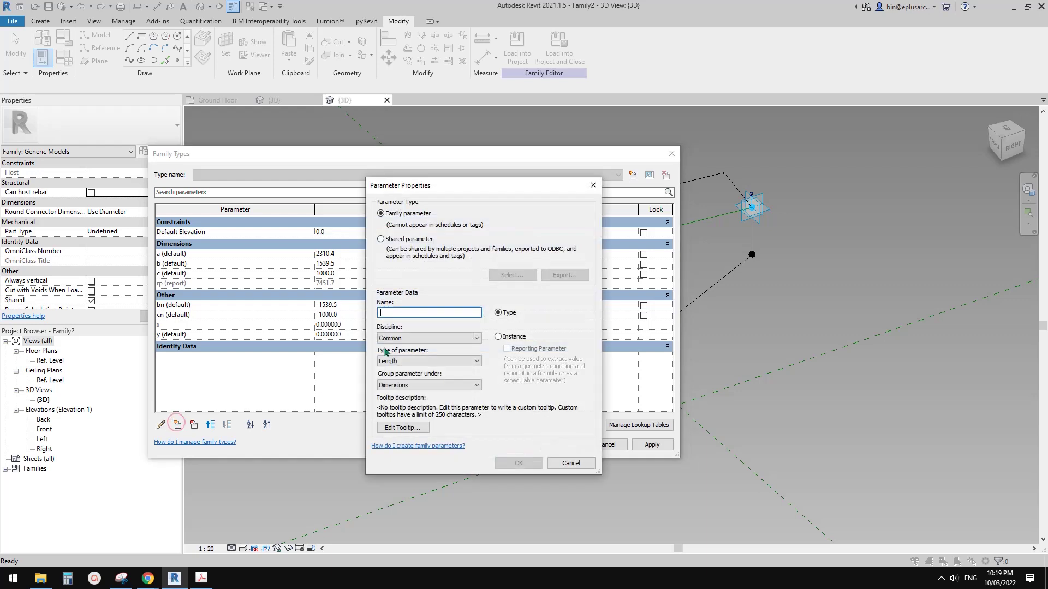
pyautogui.write('z')
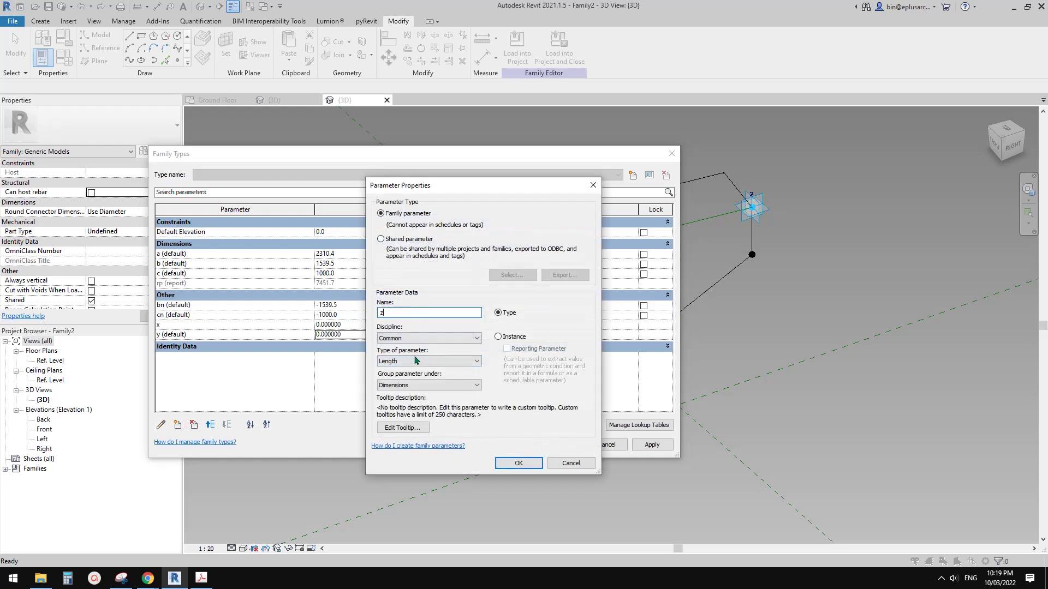
pyautogui.click(417, 361)
pyautogui.click(396, 428)
pyautogui.click(518, 463)
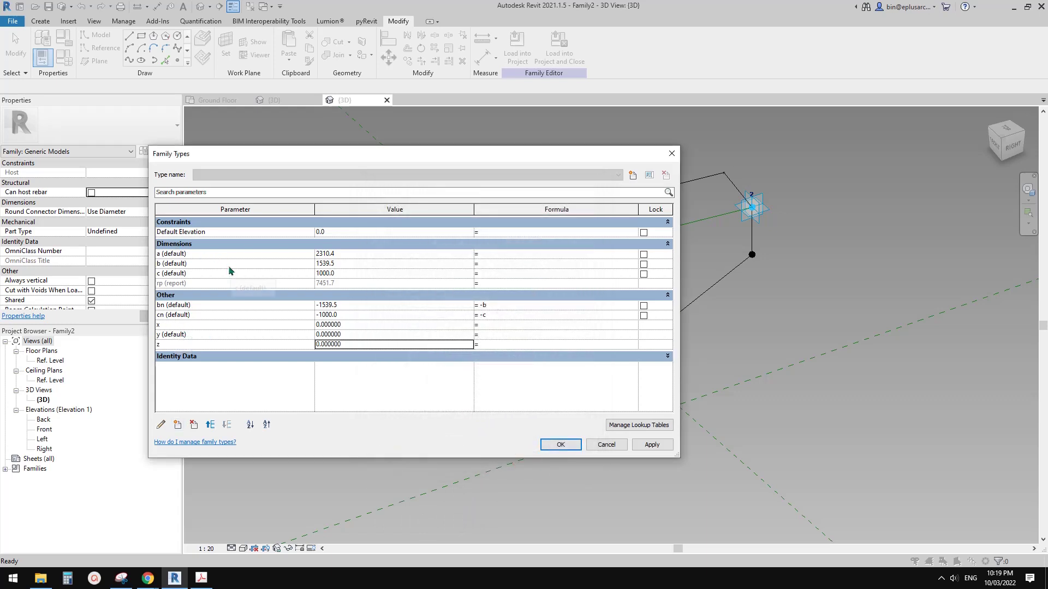
# Group the bn parameter under Data
pyautogui.click(177, 325)
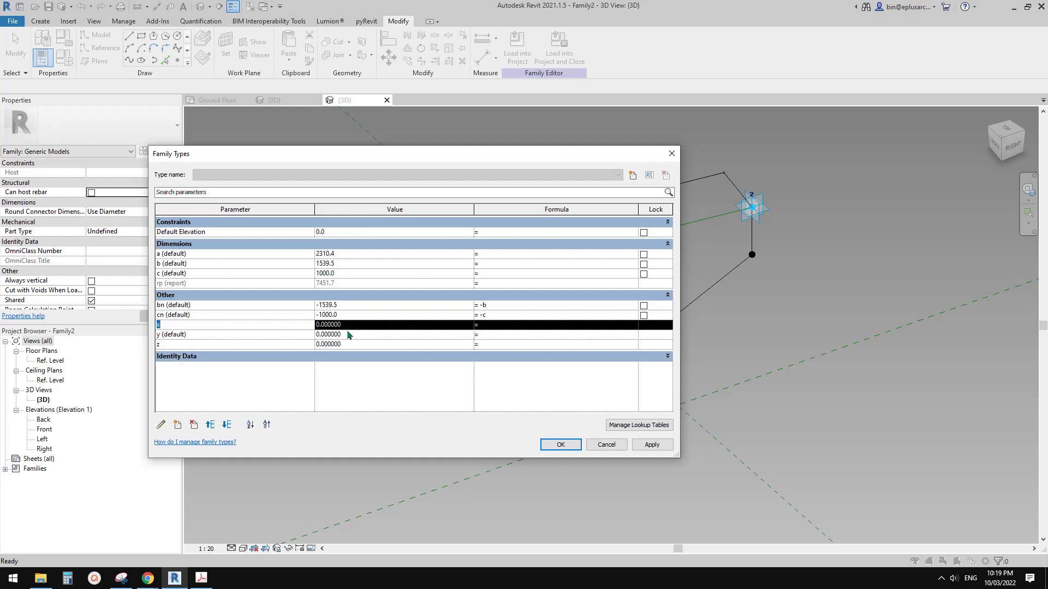
pyautogui.click(201, 306)
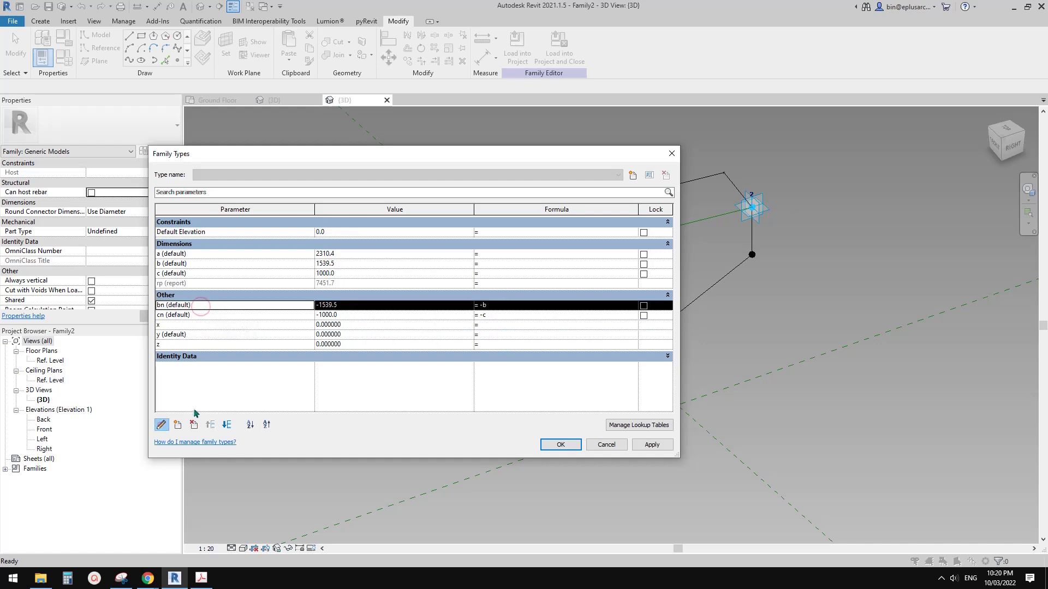
pyautogui.click(161, 425)
pyautogui.click(431, 384)
pyautogui.press('d')
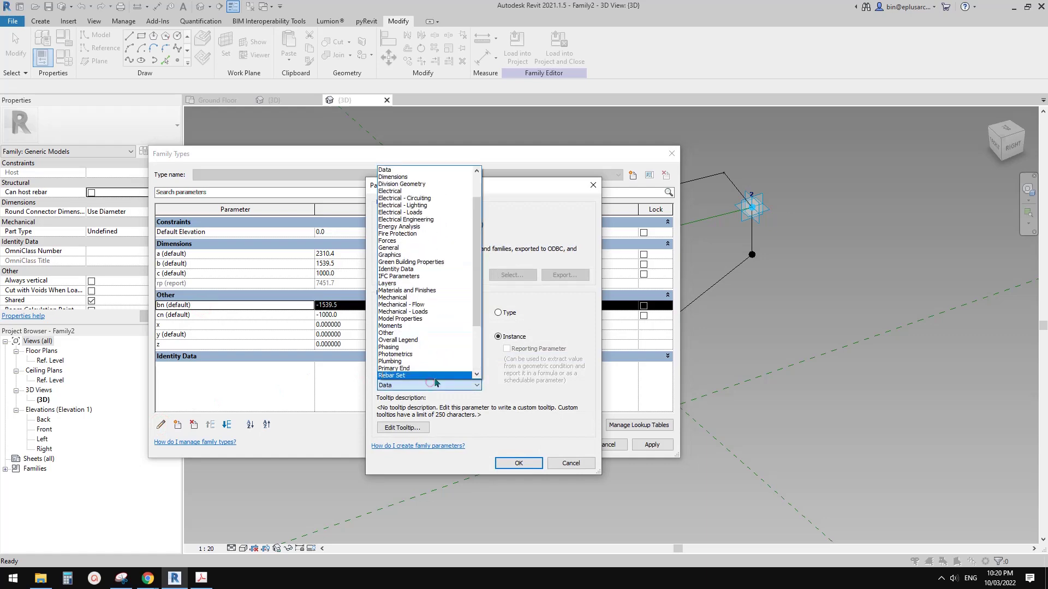
pyautogui.click(588, 320)
pyautogui.click(523, 462)
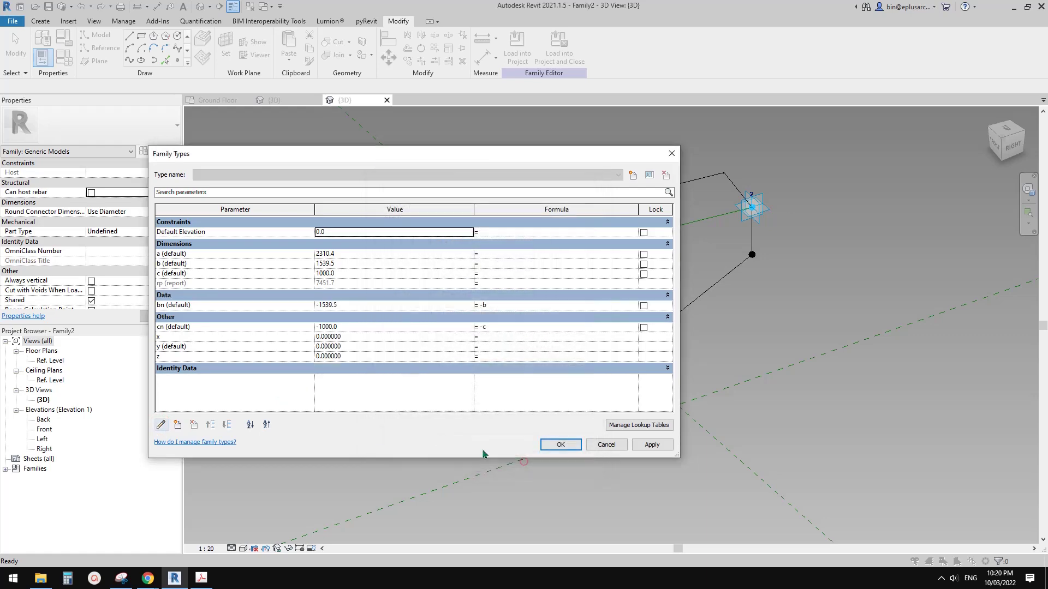
# Group the bn parameter under Dimensions
pyautogui.click(202, 305)
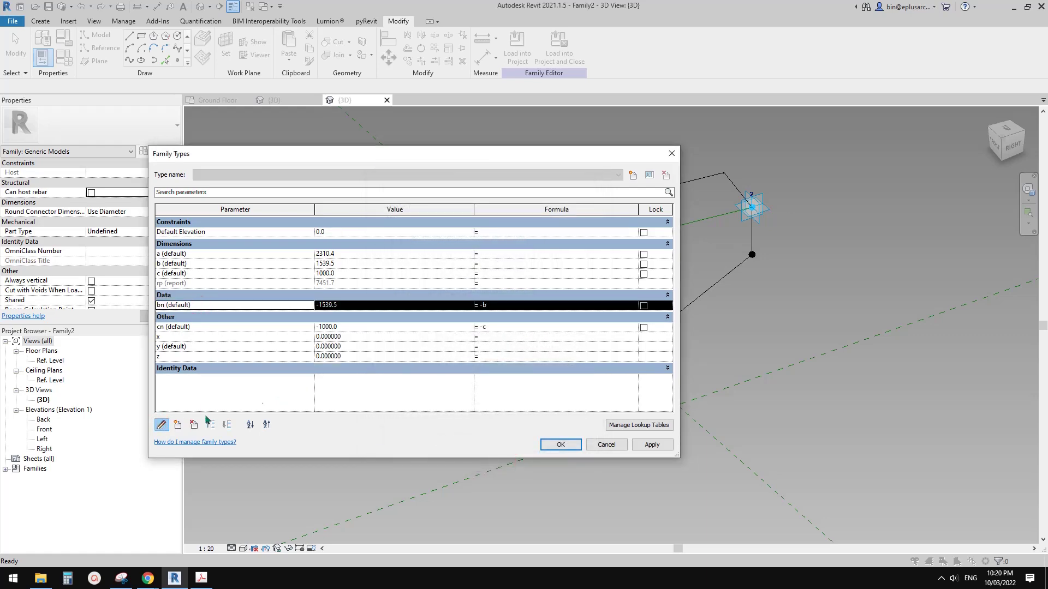
pyautogui.click(161, 425)
pyautogui.click(431, 385)
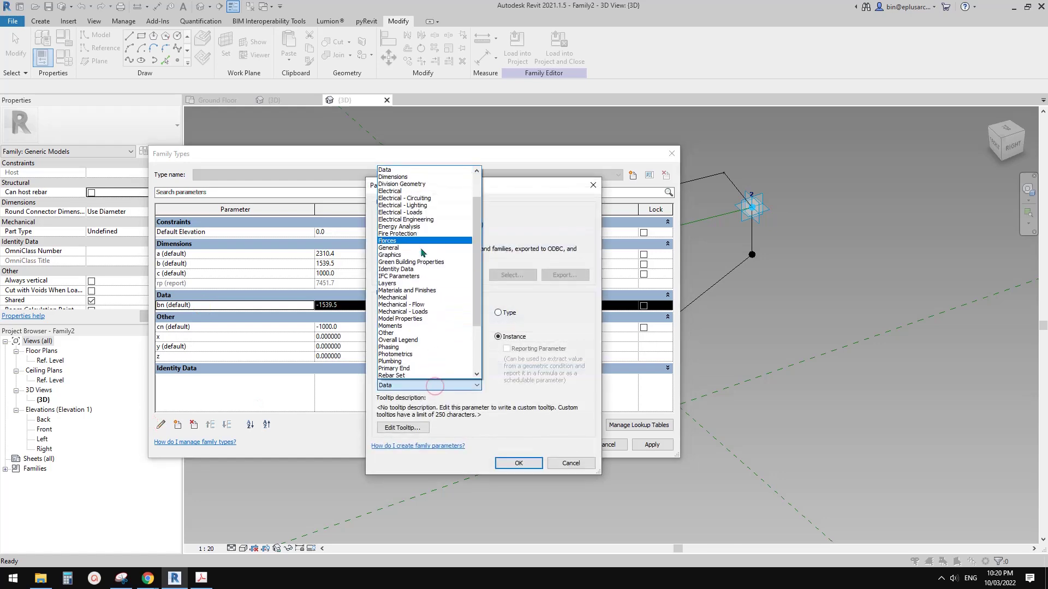
pyautogui.click(404, 177)
pyautogui.click(519, 463)
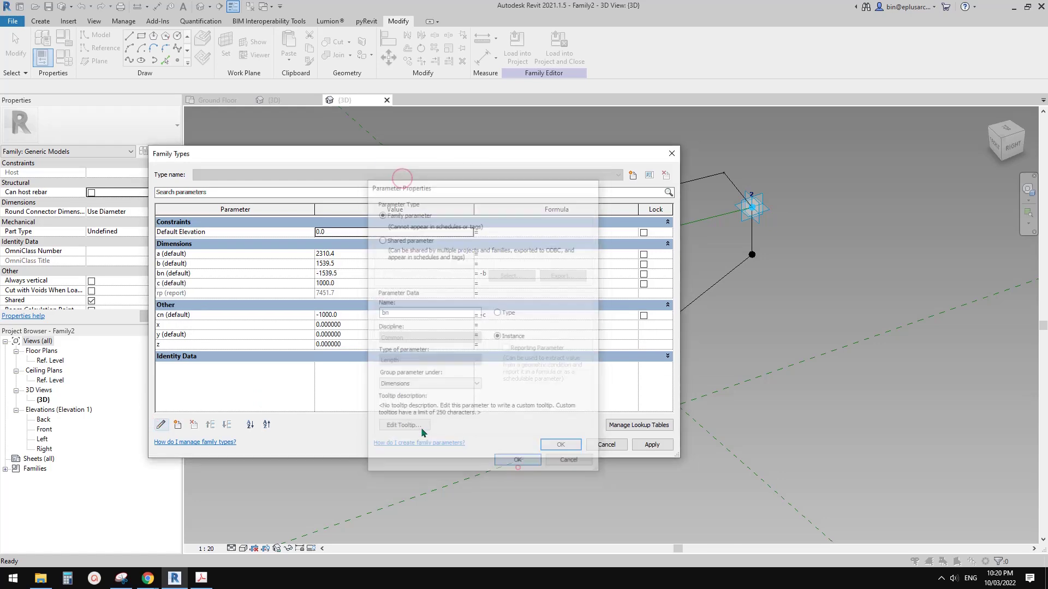
# Group the cn parameter under Dimensions
pyautogui.click(192, 317)
pyautogui.click(161, 424)
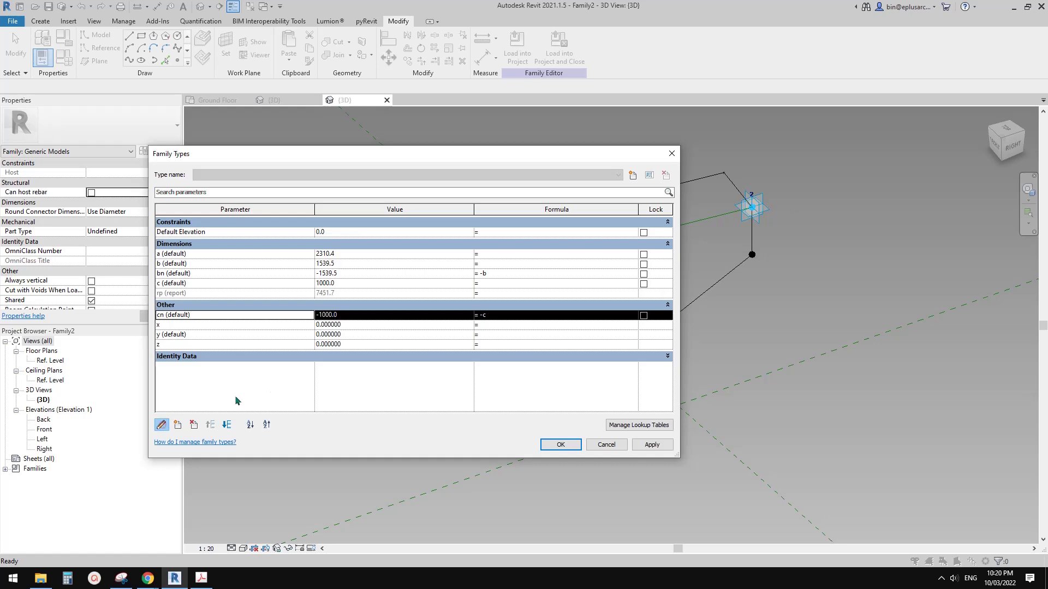
pyautogui.click(436, 385)
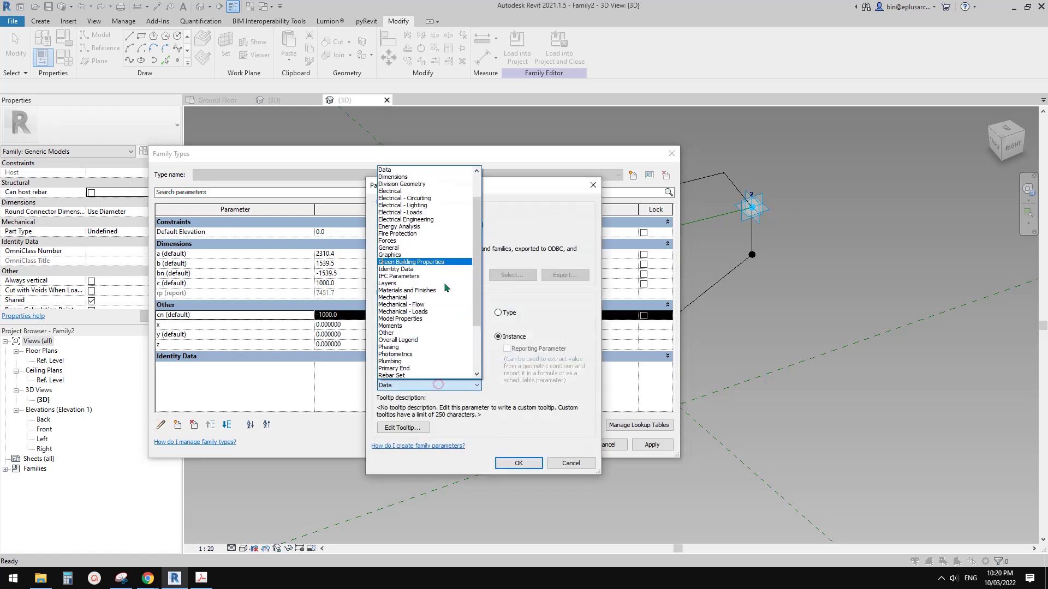
pyautogui.click(412, 176)
pyautogui.click(519, 463)
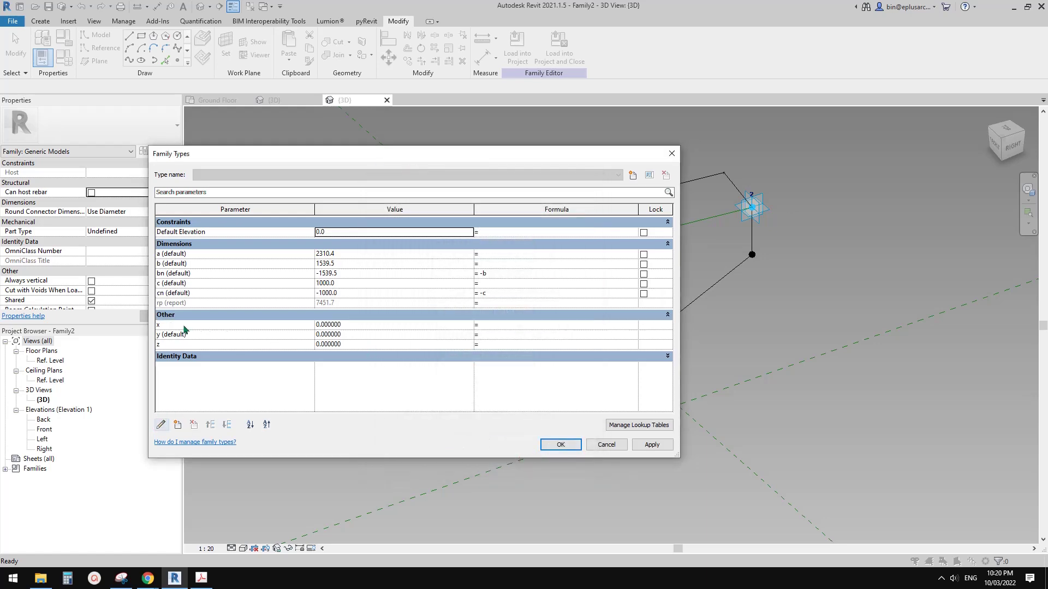
# Change the y parameter to a type parameter
pyautogui.click(171, 335)
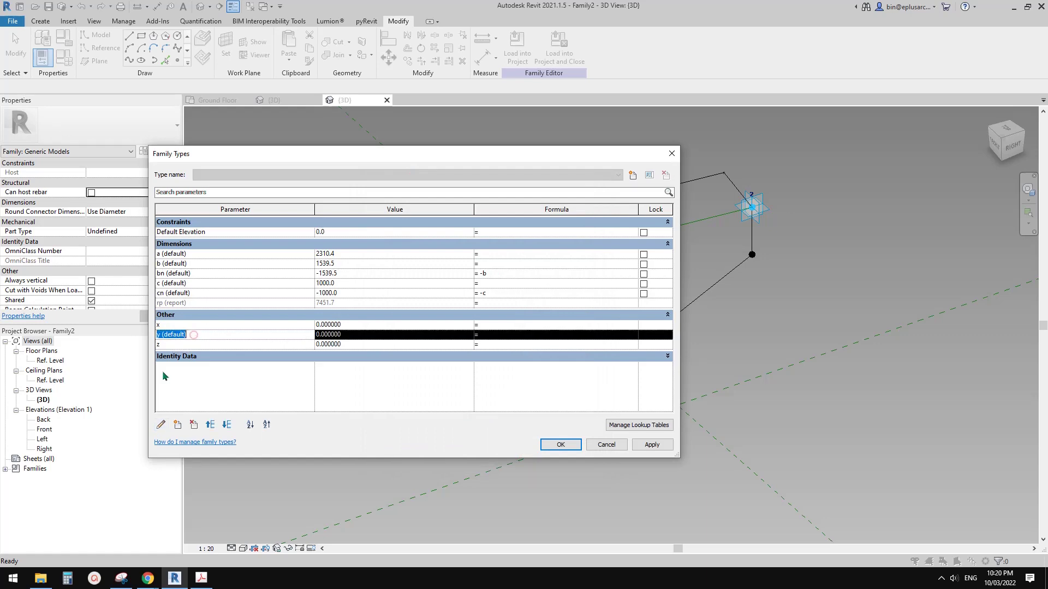
pyautogui.click(162, 426)
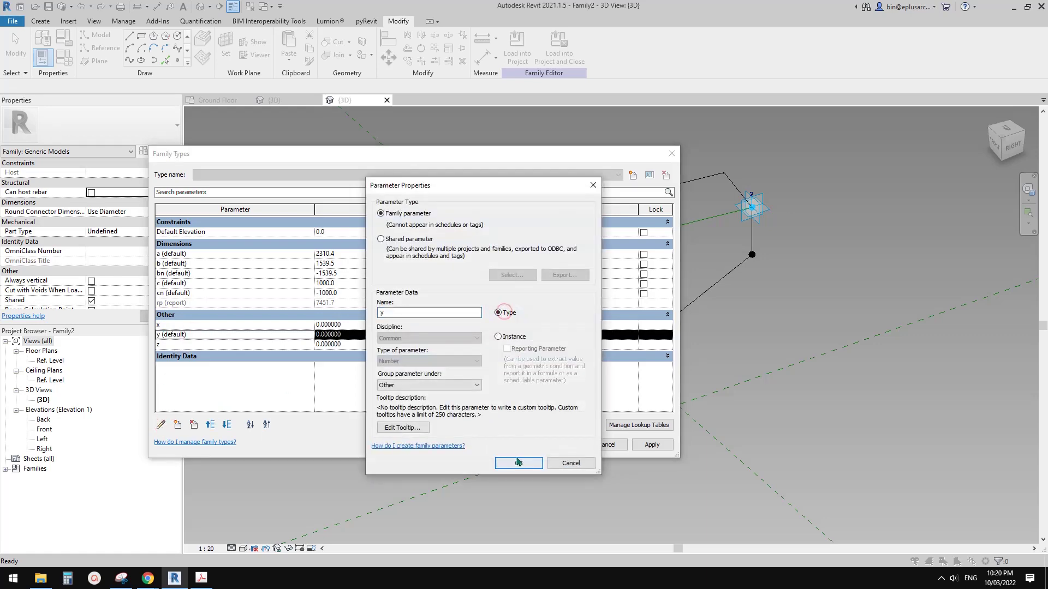
pyautogui.click(518, 464)
# Set x to 0.2 and both y and z to 0.3, with the formulas a = rp * x, b = rp * y and c = rp * z
pyautogui.click(258, 326)
pyautogui.click(257, 324)
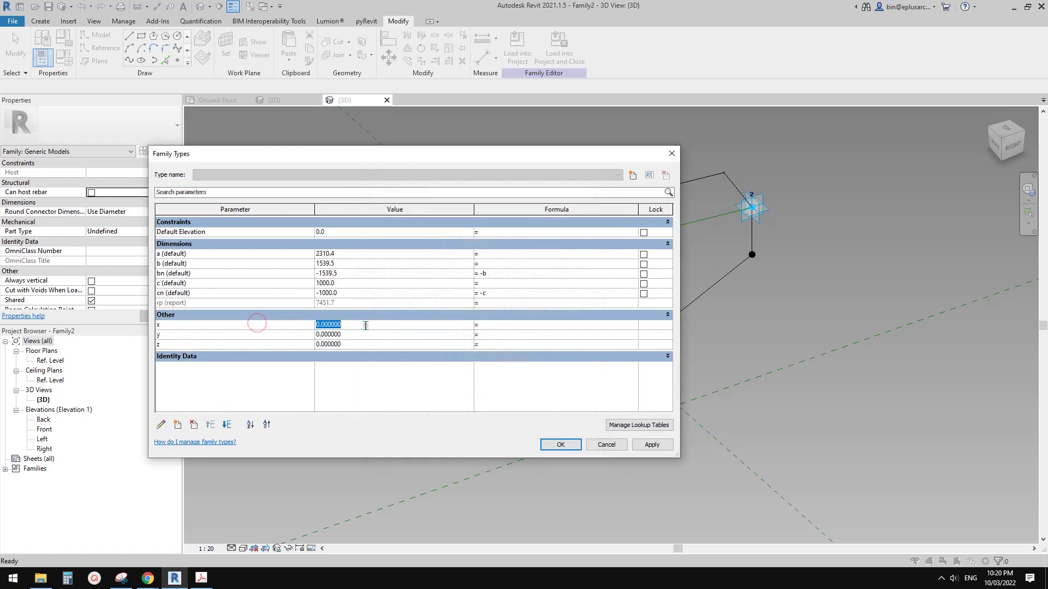
pyautogui.write('0.2')
pyautogui.click(370, 334)
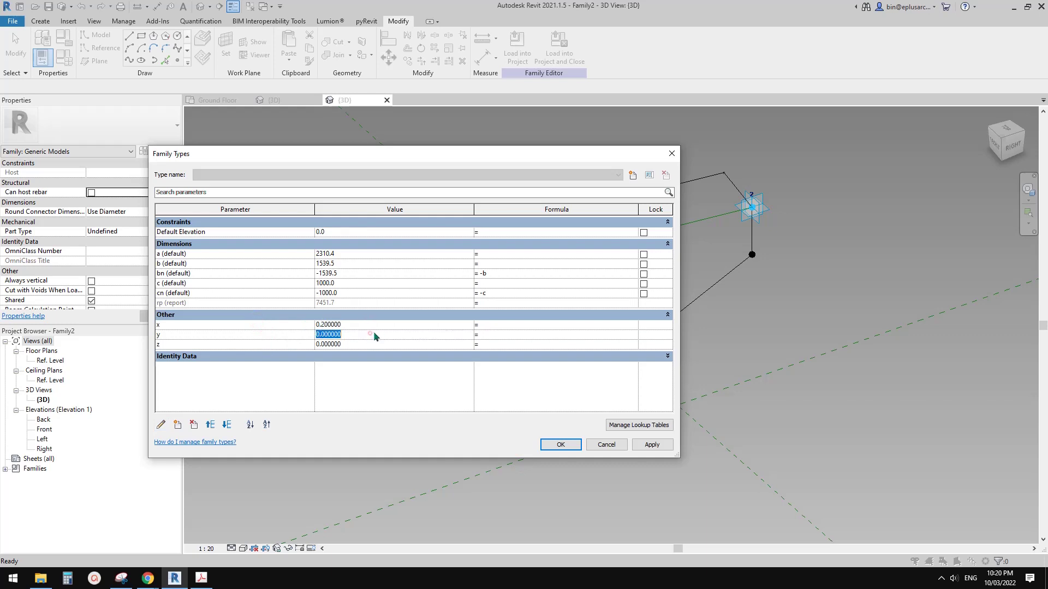
pyautogui.write('0.3')
pyautogui.click(375, 344)
pyautogui.write('0')
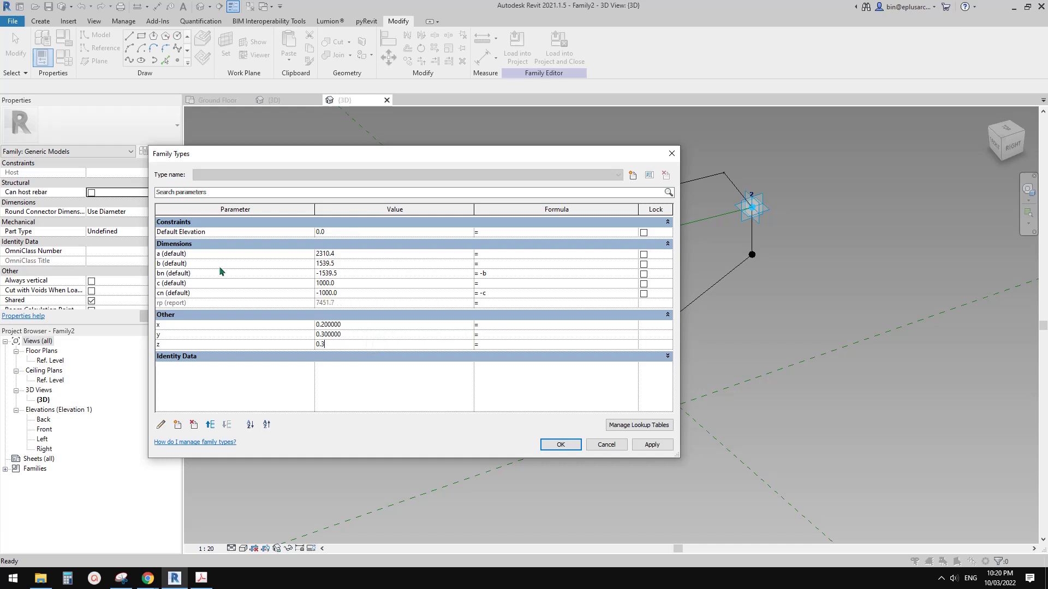
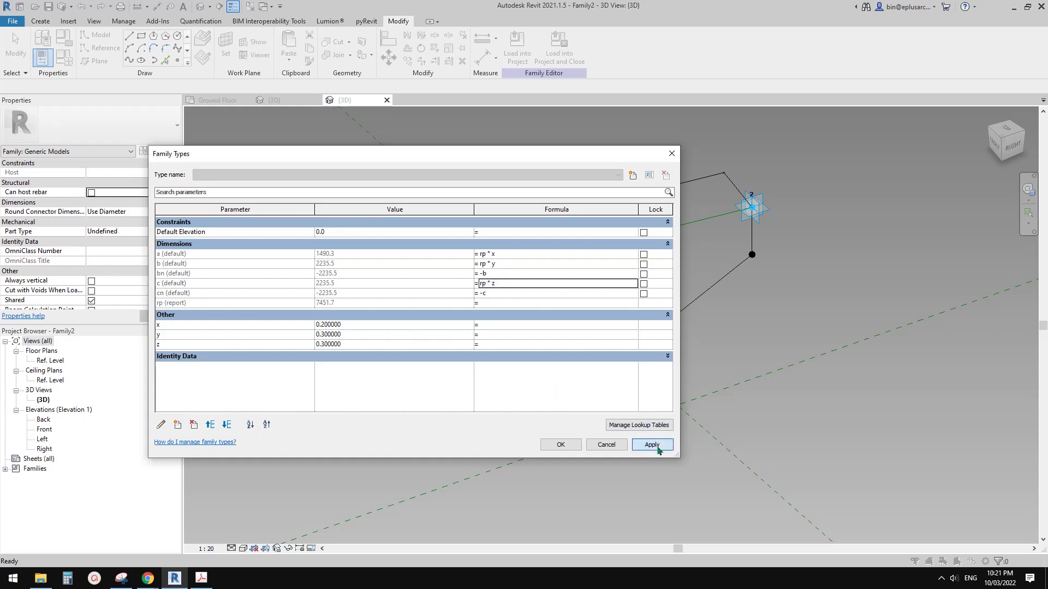
pyautogui.click(561, 444)
pyautogui.keyDown('shift'); pyautogui.moveTo(601, 379); pyautogui.dragTo(642, 392, button='middle'); pyautogui.keyUp('shift')
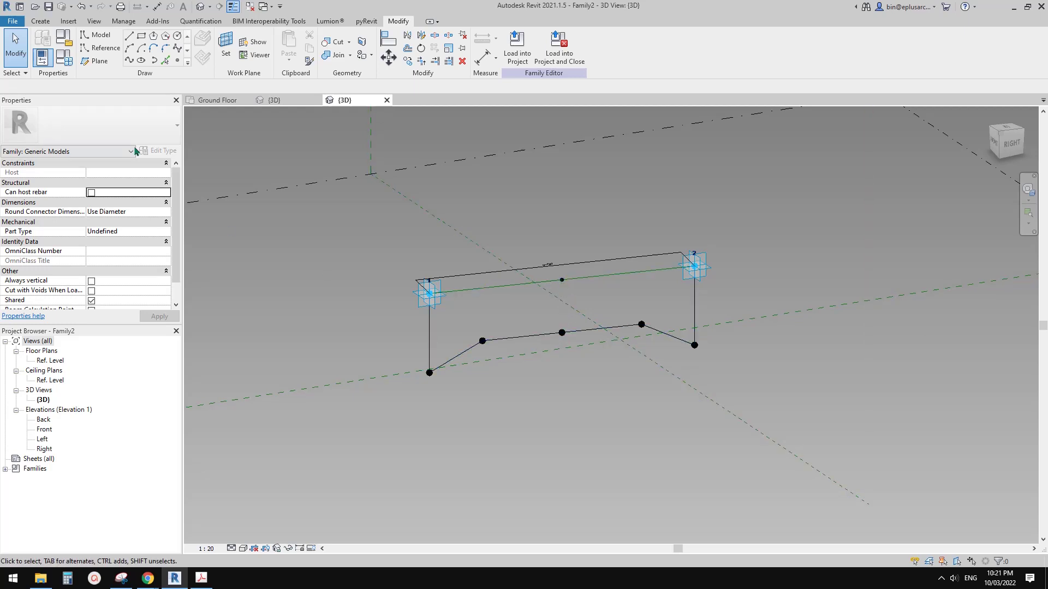
# Set the family parameters x to 0.5, y to 0.2 and z to 0.2, and apply them to the model
pyautogui.click(64, 56)
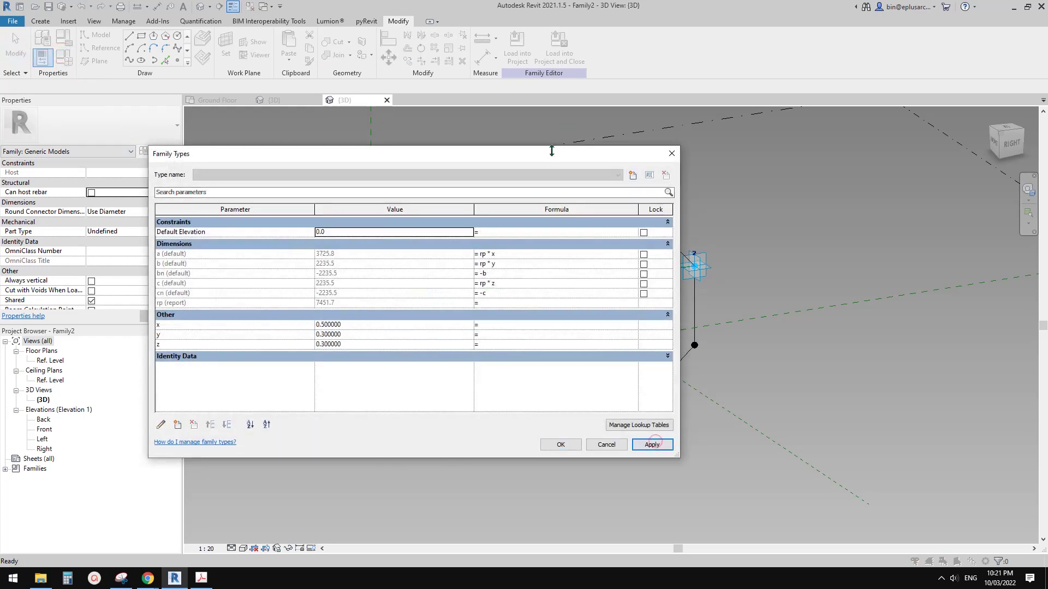
pyautogui.moveTo(551, 151); pyautogui.dragTo(404, 66)
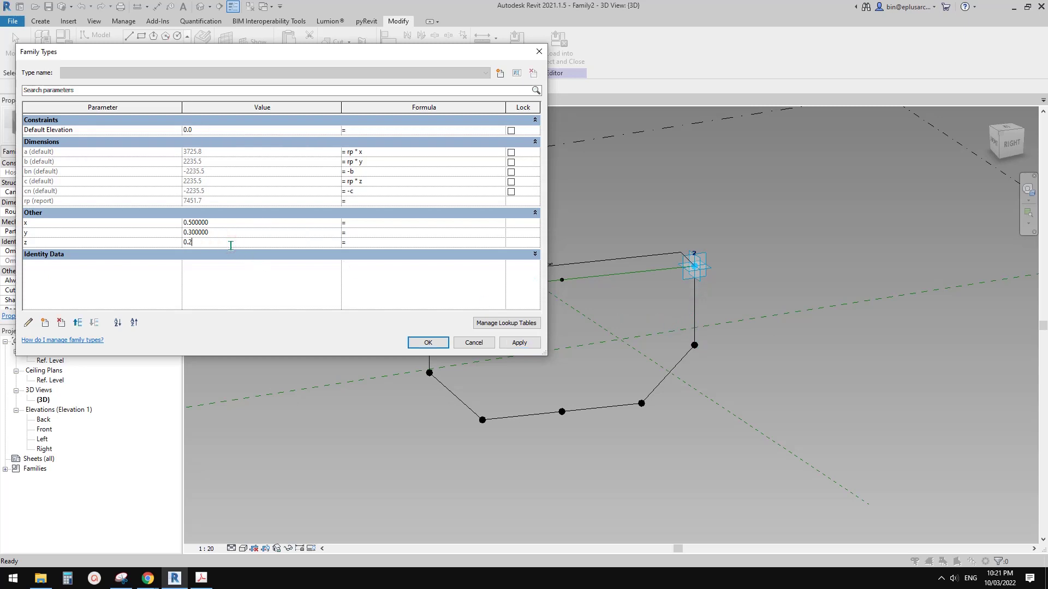
pyautogui.click(526, 347)
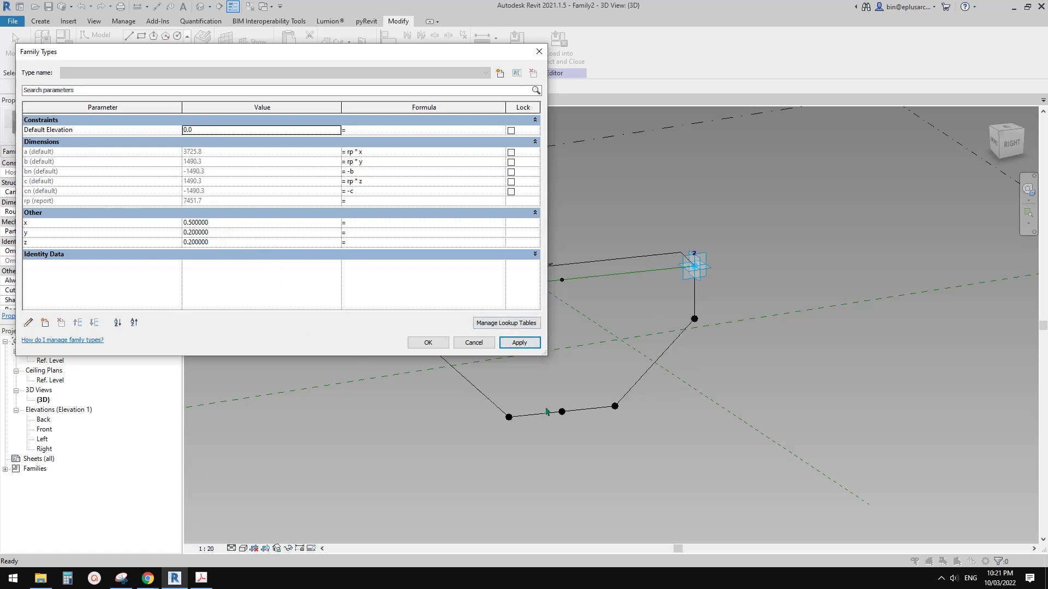
# Accept the family parameter values and move adaptive point 2 to flex the profile
pyautogui.click(428, 343)
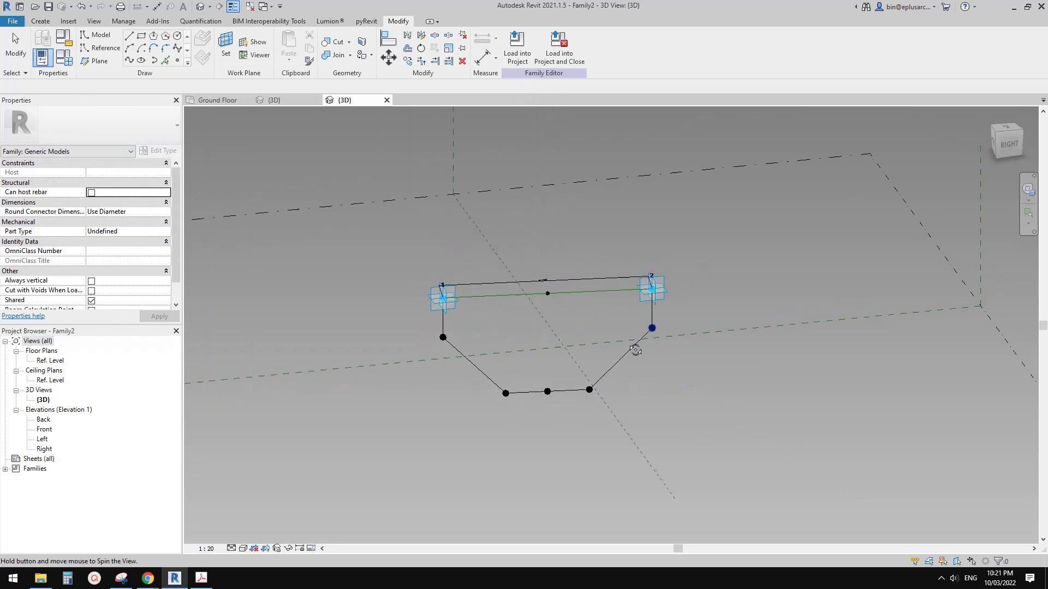
pyautogui.click(653, 290)
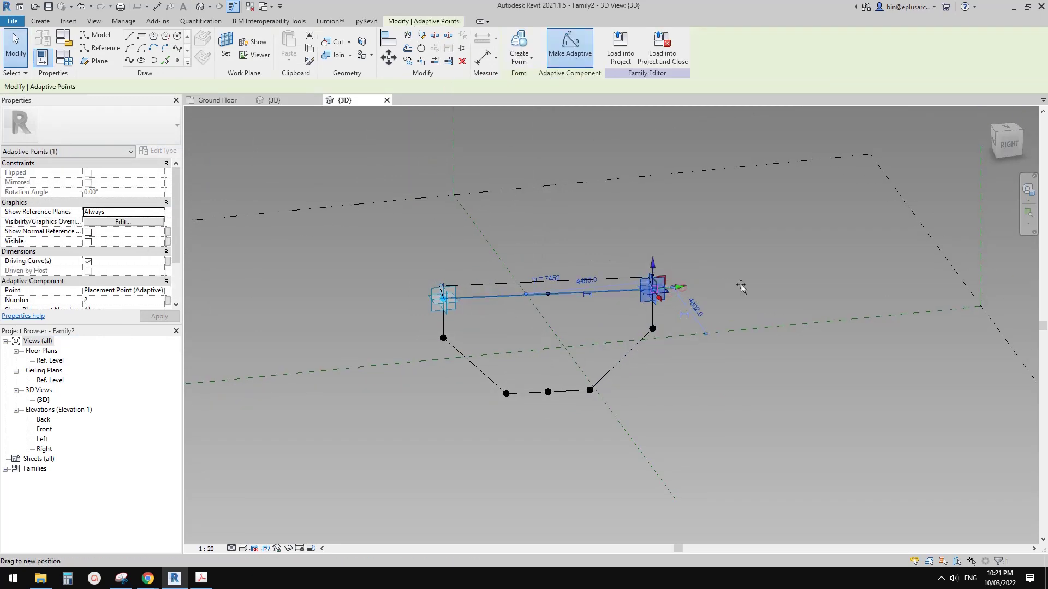
pyautogui.moveTo(784, 284); pyautogui.dragTo(660, 344)
pyautogui.keyDown('shift'); pyautogui.moveTo(527, 355); pyautogui.dragTo(622, 342, button='middle'); pyautogui.keyUp('shift')
pyautogui.scroll(1, 568, 360)
pyautogui.click(598, 295)
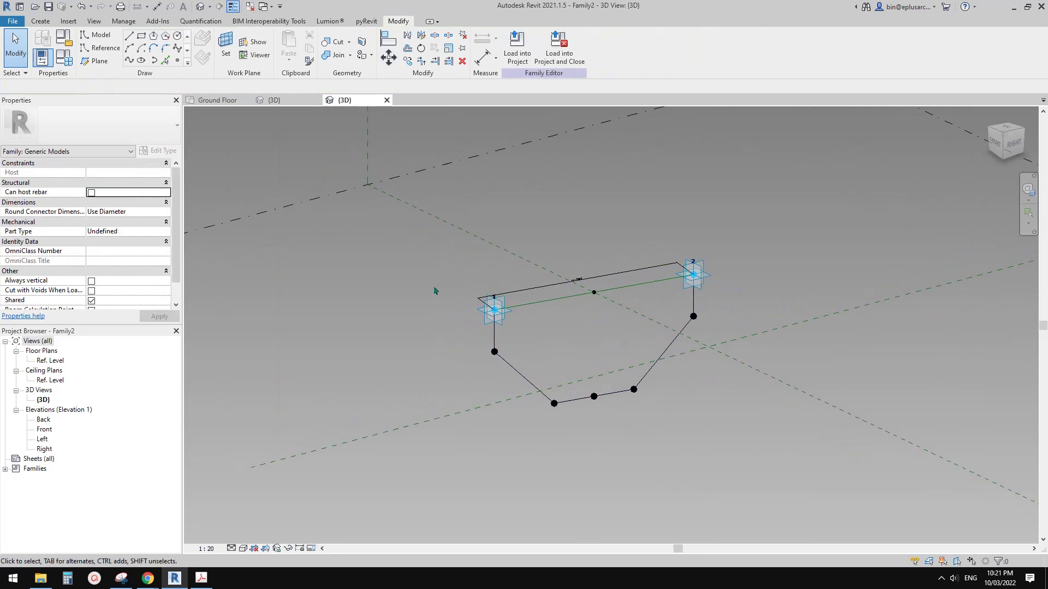
# Make the family always vertical and load it into Project2, ready for use in the default 3D view
pyautogui.click(92, 282)
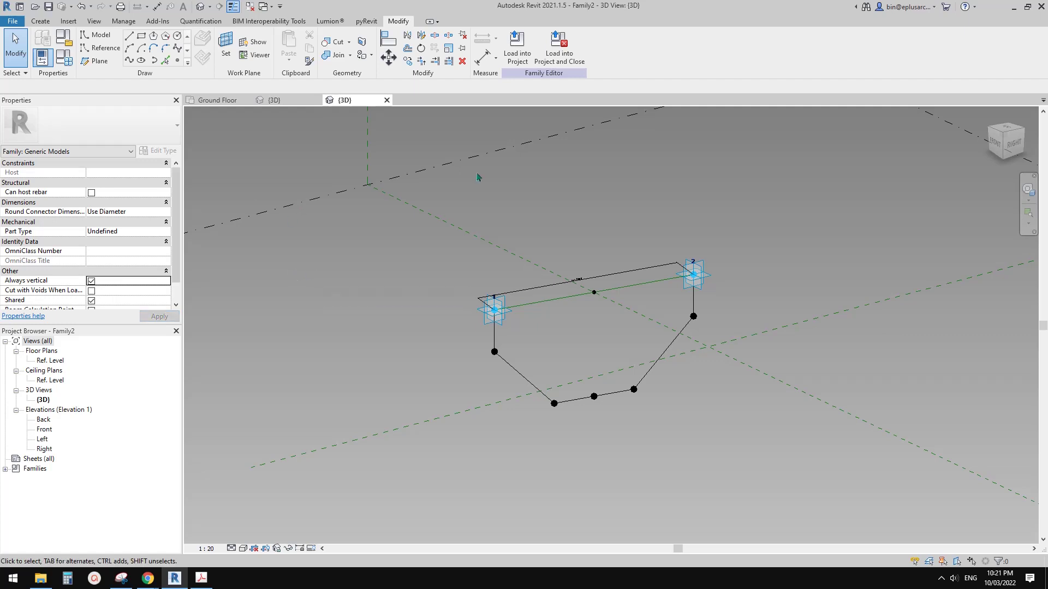
pyautogui.click(517, 57)
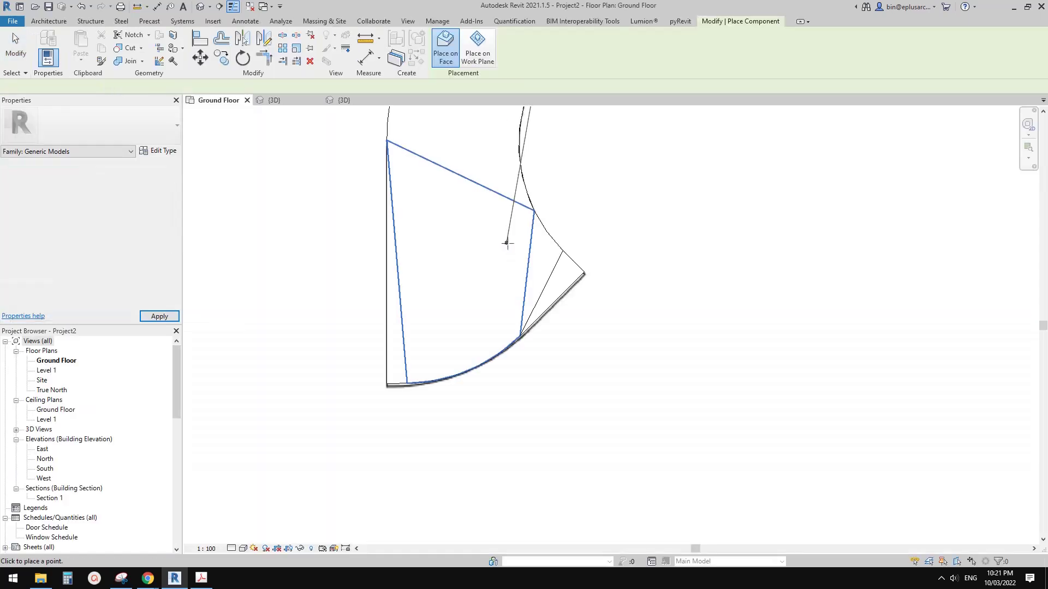
pyautogui.scroll(-8, 551, 341)
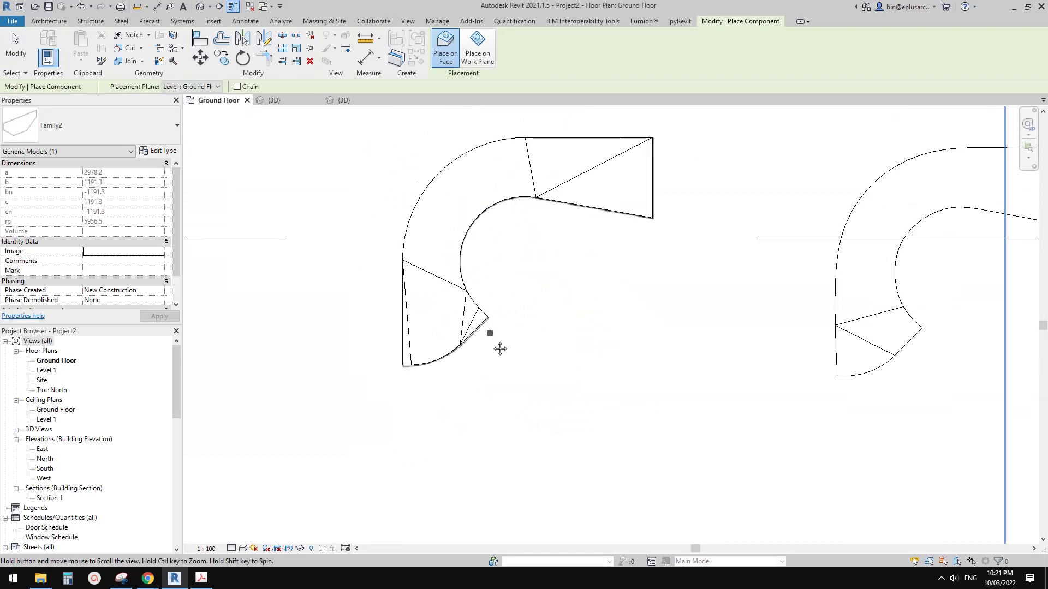
pyautogui.moveTo(561, 322); pyautogui.dragTo(554, 330, button='middle')
pyautogui.moveTo(543, 283); pyautogui.dragTo(515, 284, button='middle')
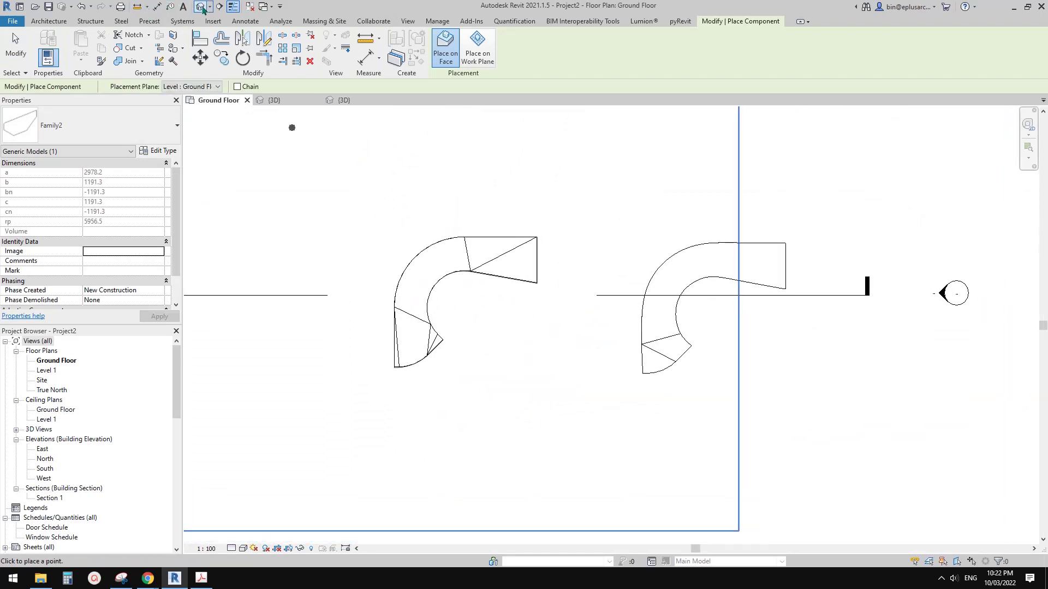
pyautogui.click(201, 6)
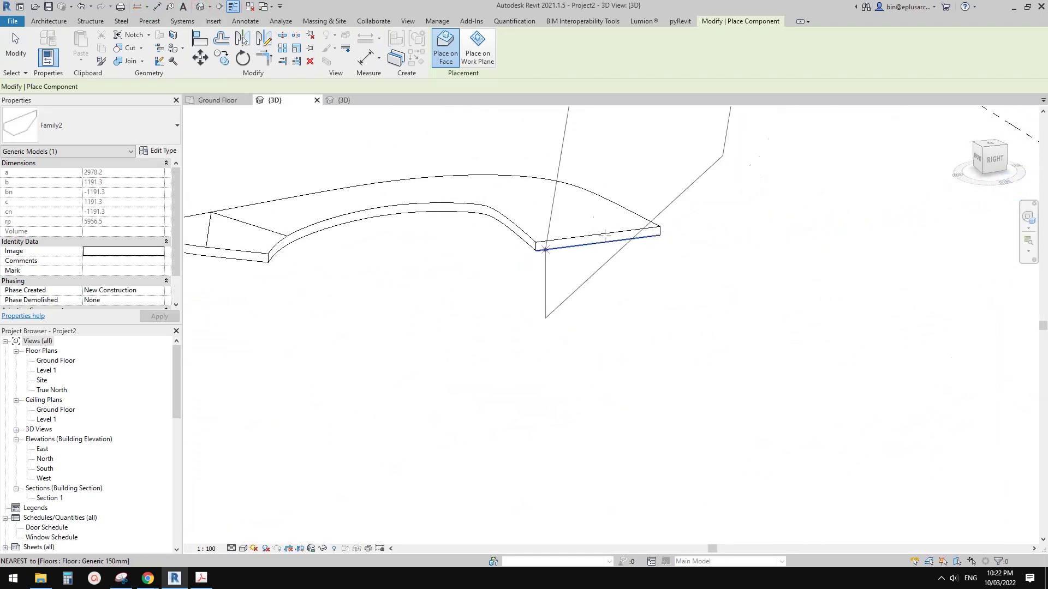
pyautogui.moveTo(460, 166); pyautogui.dragTo(510, 216, button='middle')
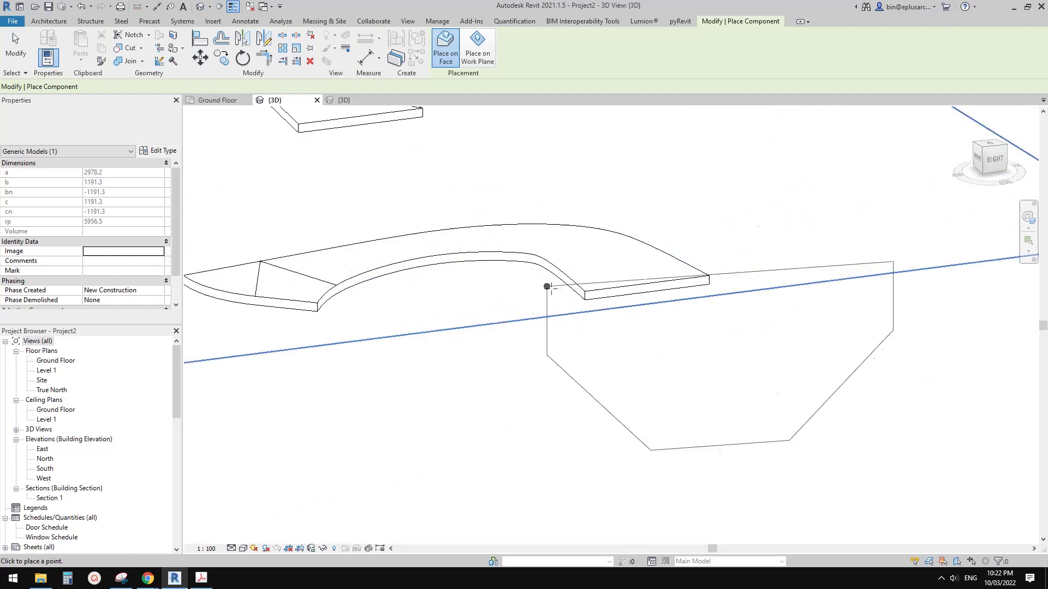
pyautogui.moveTo(551, 247); pyautogui.dragTo(571, 264, button='middle')
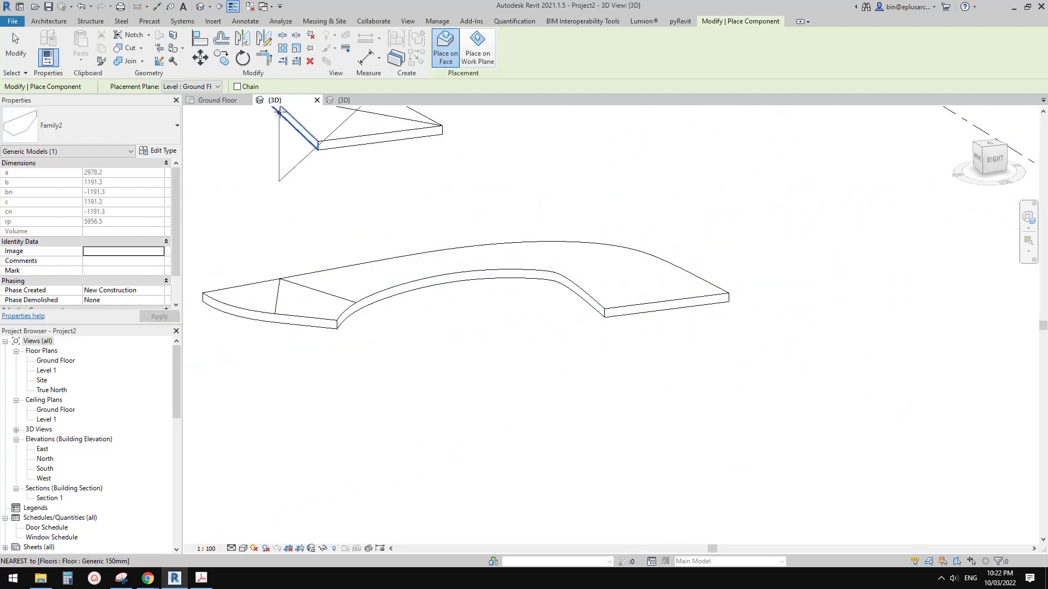
pyautogui.click(50, 20)
pyautogui.click(129, 57)
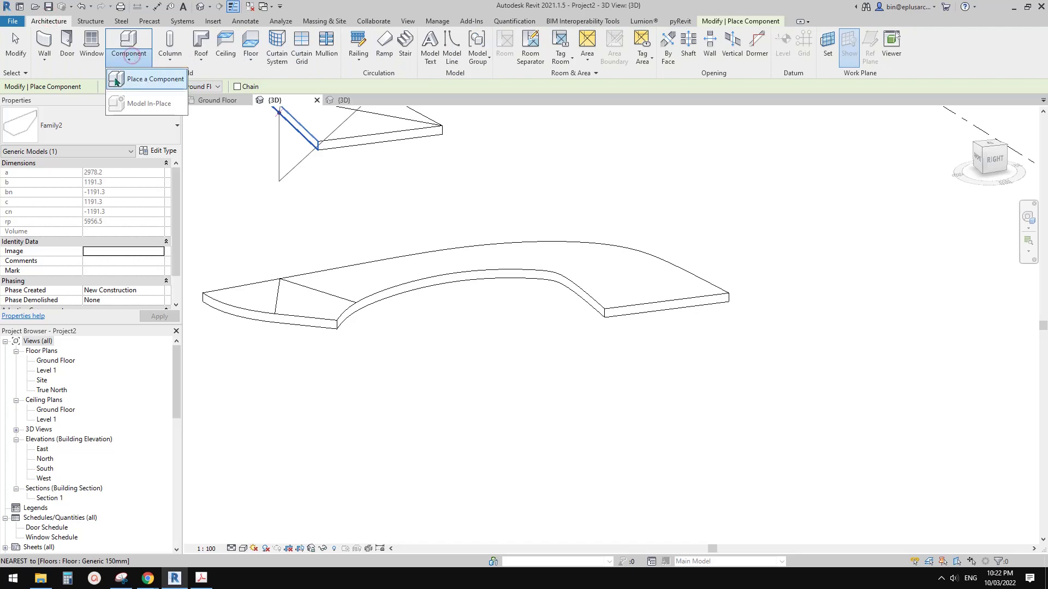
pyautogui.press('Escape')
pyautogui.press('Escape')
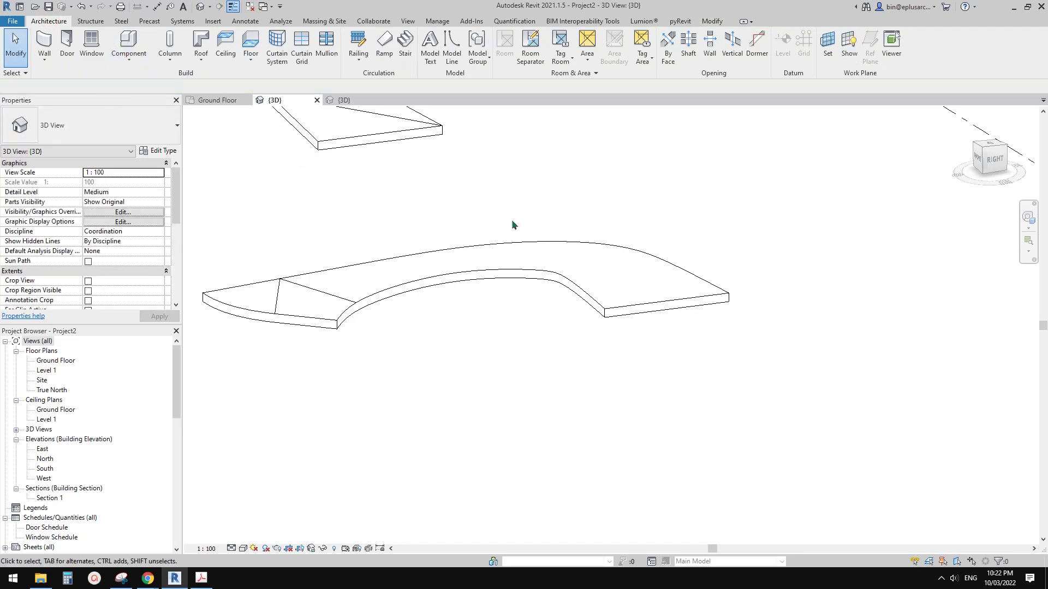
# Start an in-place component in the Mass category with the name Mass 1
pyautogui.click(141, 60)
pyautogui.click(147, 105)
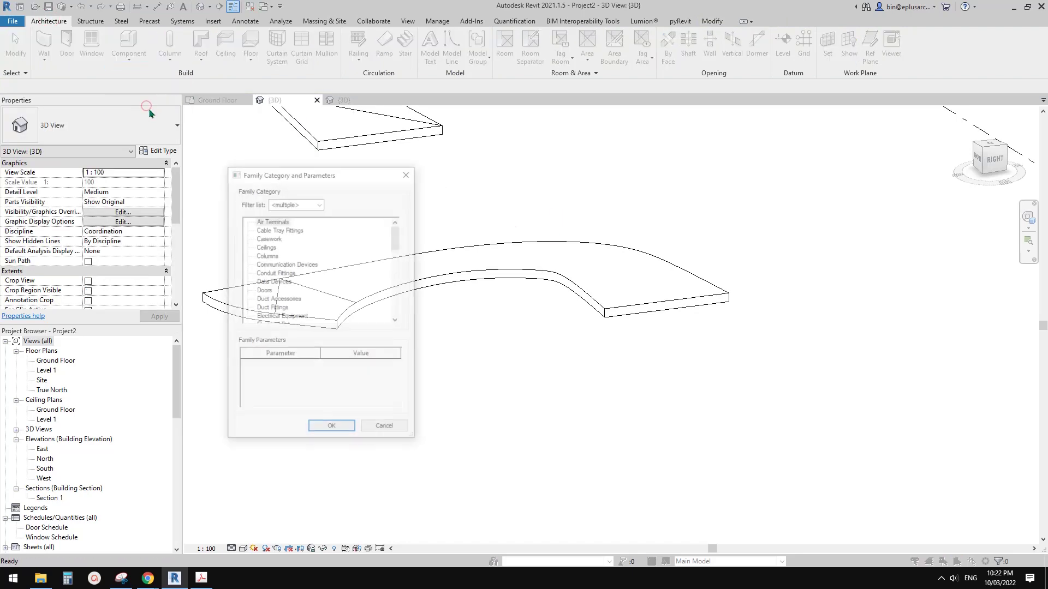
pyautogui.press('m')
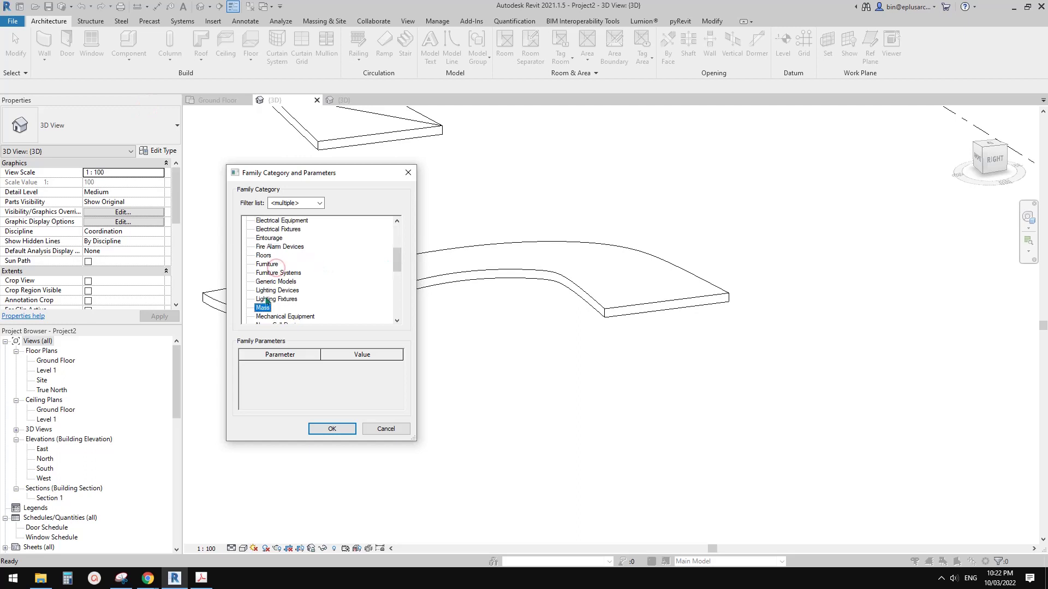
pyautogui.click(343, 433)
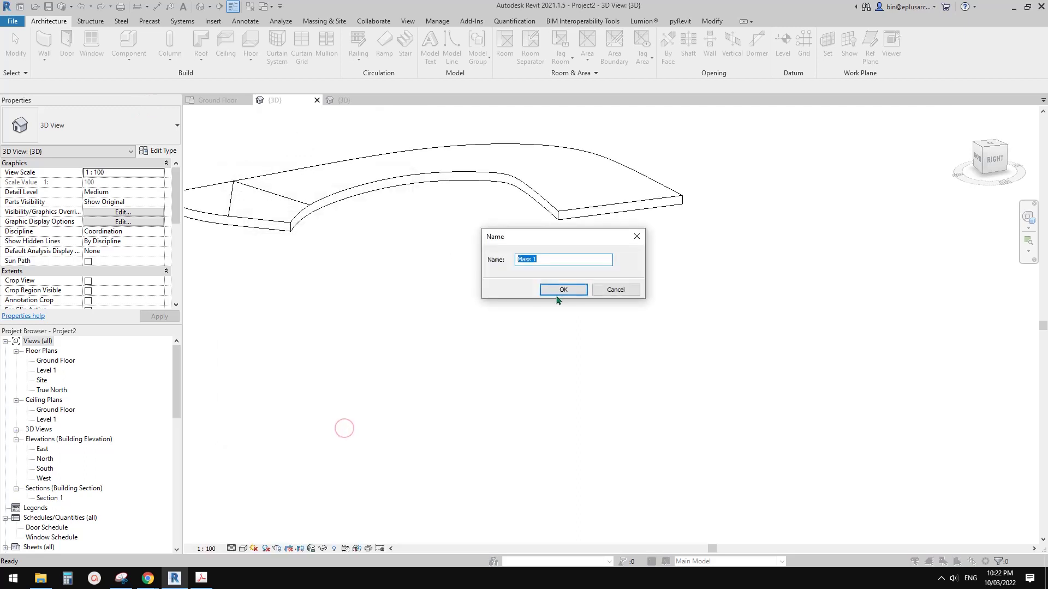
pyautogui.click(561, 289)
# Place four Family2 components across the curved floor slab's lower edges, from its straight end around the bend to the triangular subdivision
pyautogui.click(294, 55)
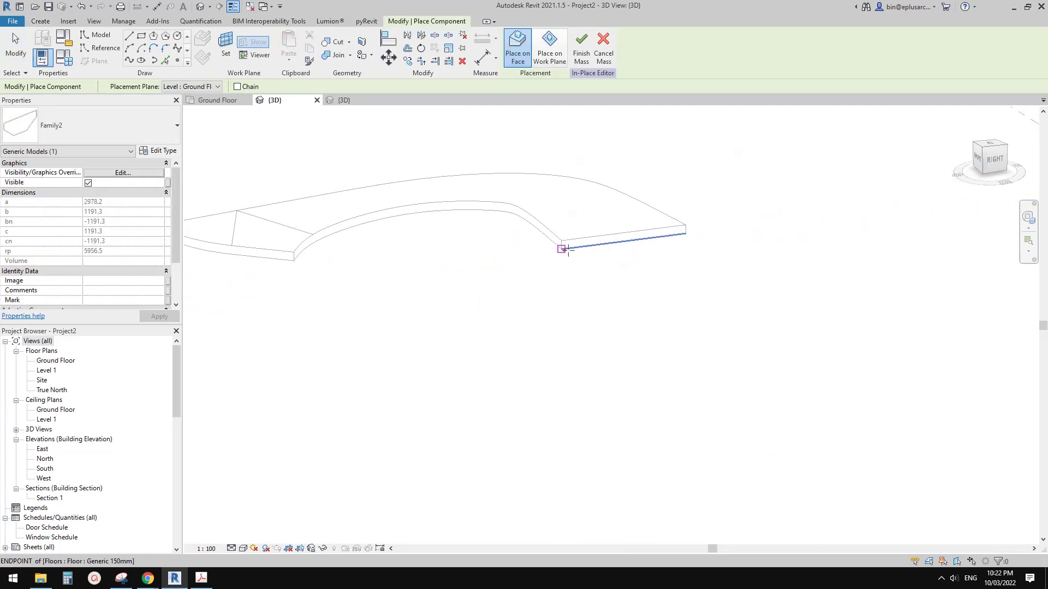
pyautogui.click(568, 248)
pyautogui.keyDown('shift'); pyautogui.moveTo(616, 263); pyautogui.dragTo(592, 236, button='middle'); pyautogui.keyUp('shift')
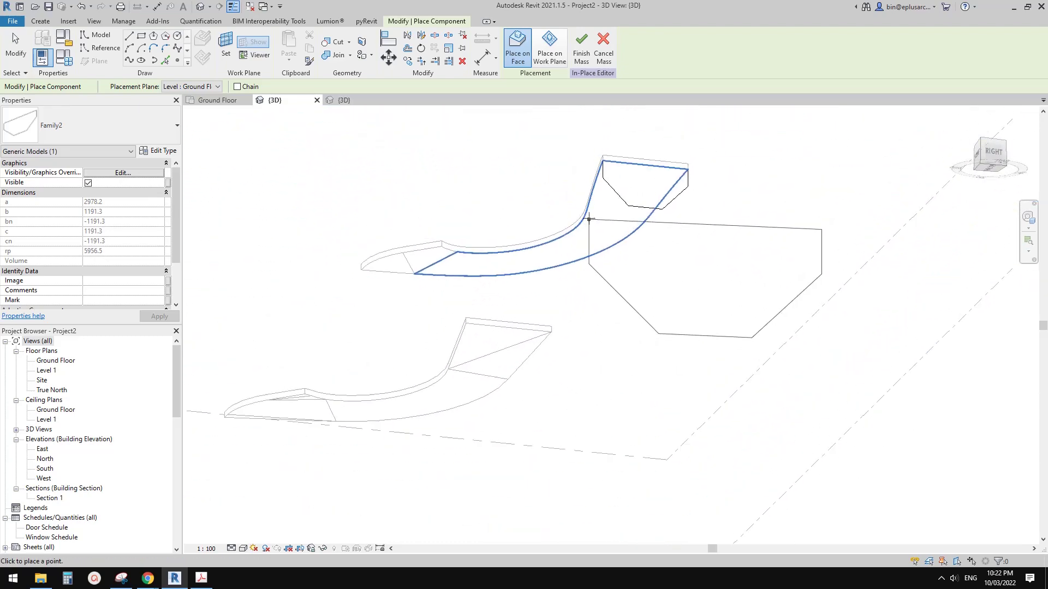
pyautogui.click(585, 217)
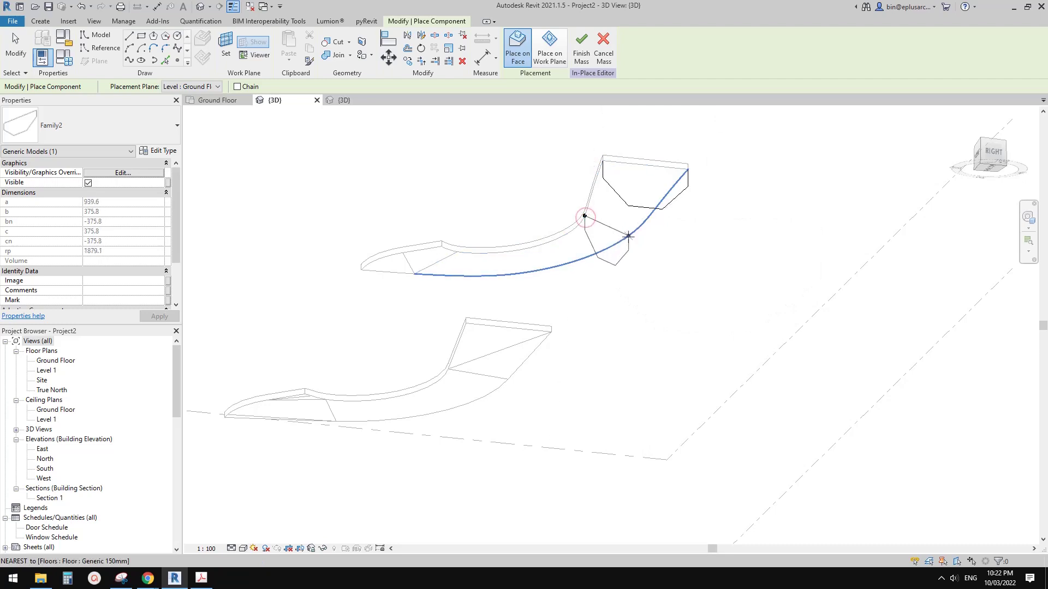
pyautogui.click(628, 236)
pyautogui.click(520, 250)
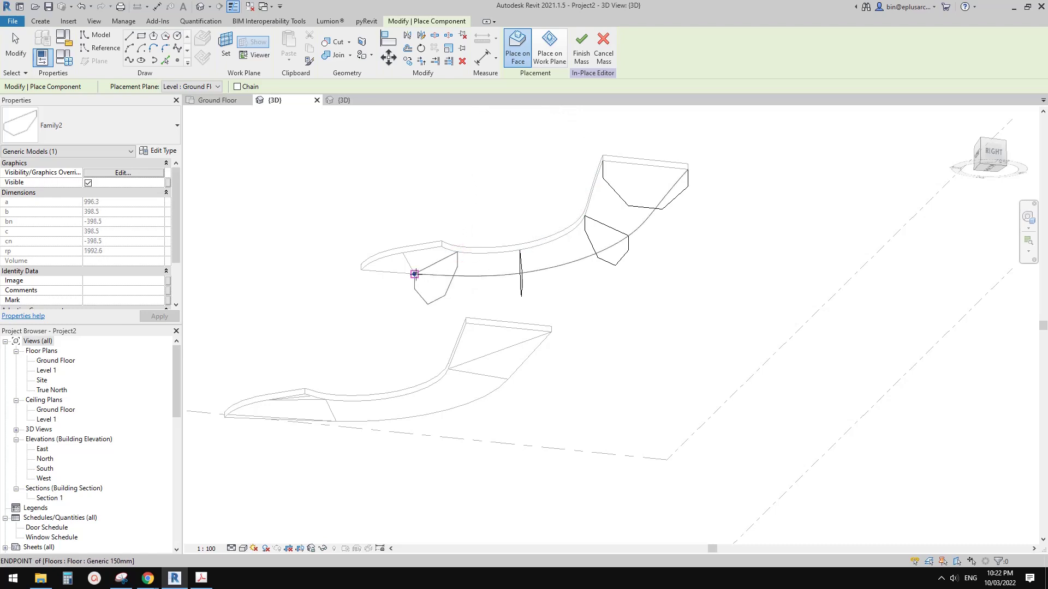
pyautogui.click(415, 274)
pyautogui.press('Escape')
# Try creating a form through the four Family2 profiles, check it from several sides and delete it
pyautogui.click(449, 291)
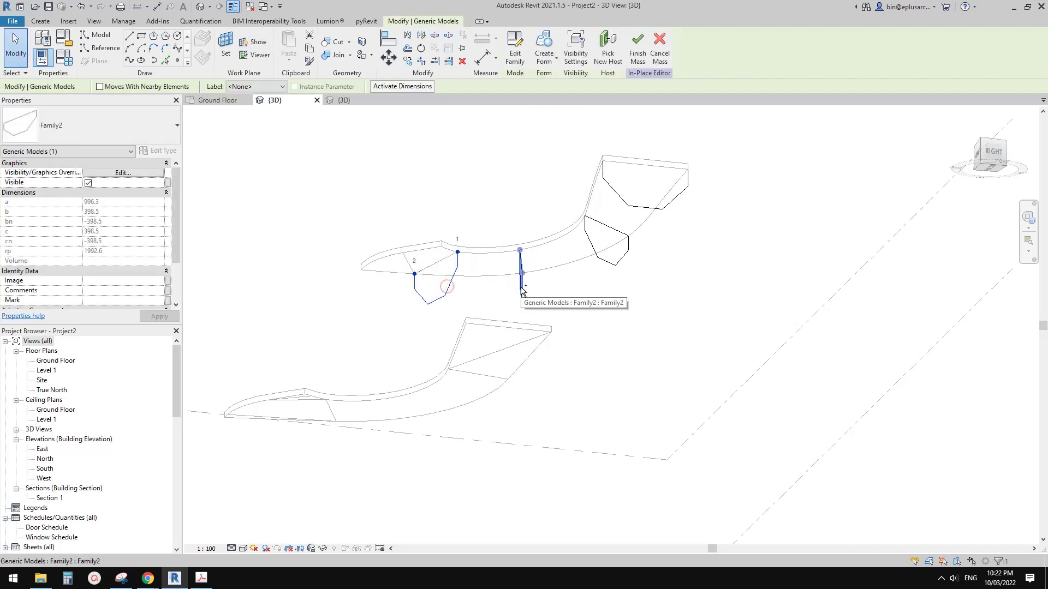
pyautogui.keyDown('ctrl'); pyautogui.click(522, 284); pyautogui.keyUp('ctrl')
pyautogui.keyDown('ctrl'); pyautogui.click(625, 260); pyautogui.keyUp('ctrl')
pyautogui.keyDown('ctrl'); pyautogui.click(642, 208); pyautogui.keyUp('ctrl')
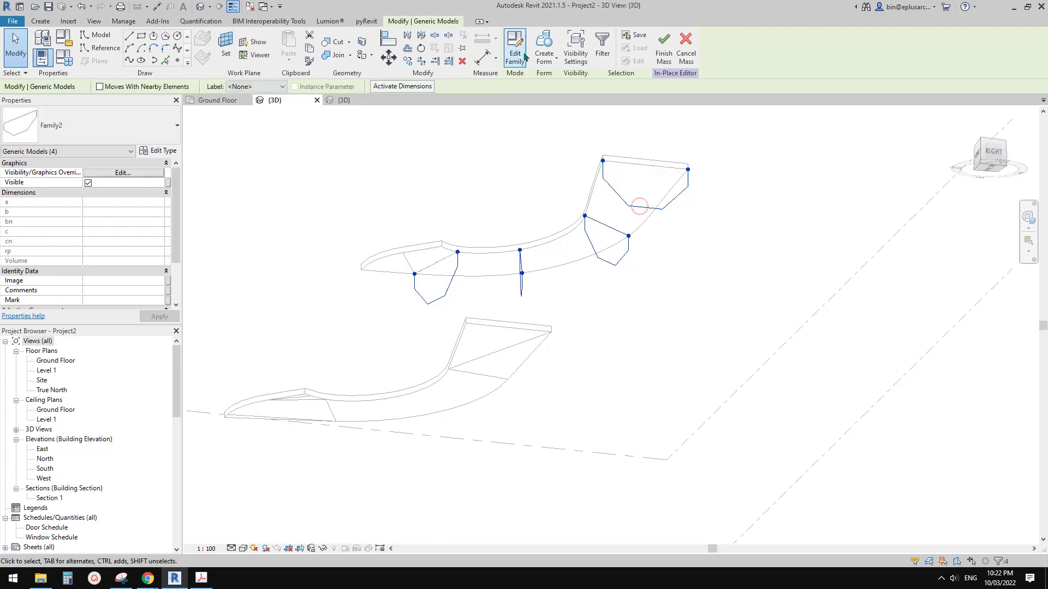
pyautogui.click(548, 48)
pyautogui.keyDown('shift'); pyautogui.moveTo(599, 222); pyautogui.dragTo(607, 363, button='middle'); pyautogui.keyUp('shift')
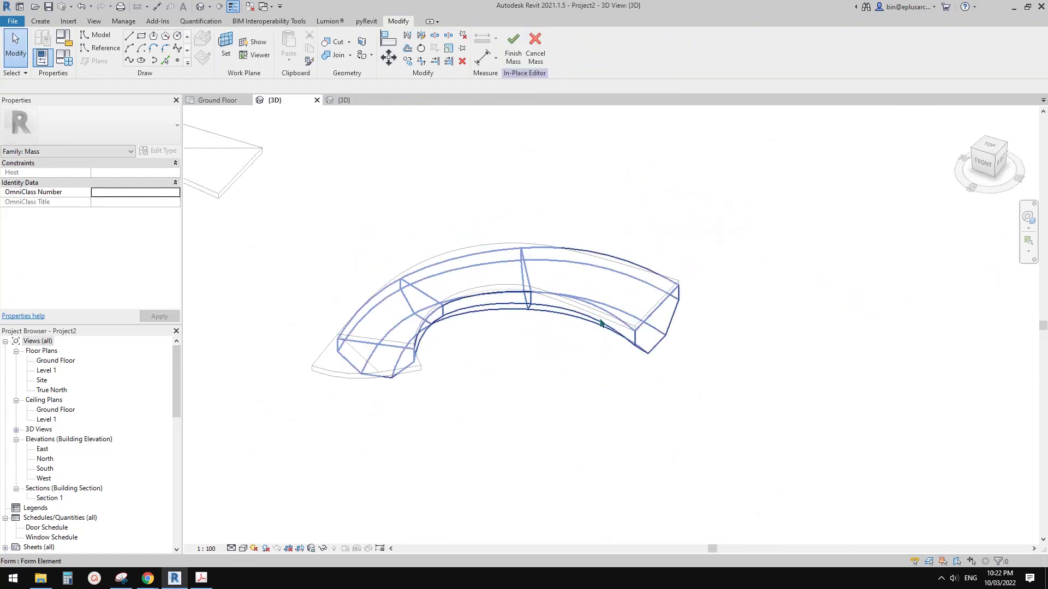
pyautogui.keyDown('shift'); pyautogui.moveTo(594, 266); pyautogui.dragTo(646, 259, button='middle'); pyautogui.keyUp('shift')
pyautogui.click(548, 289)
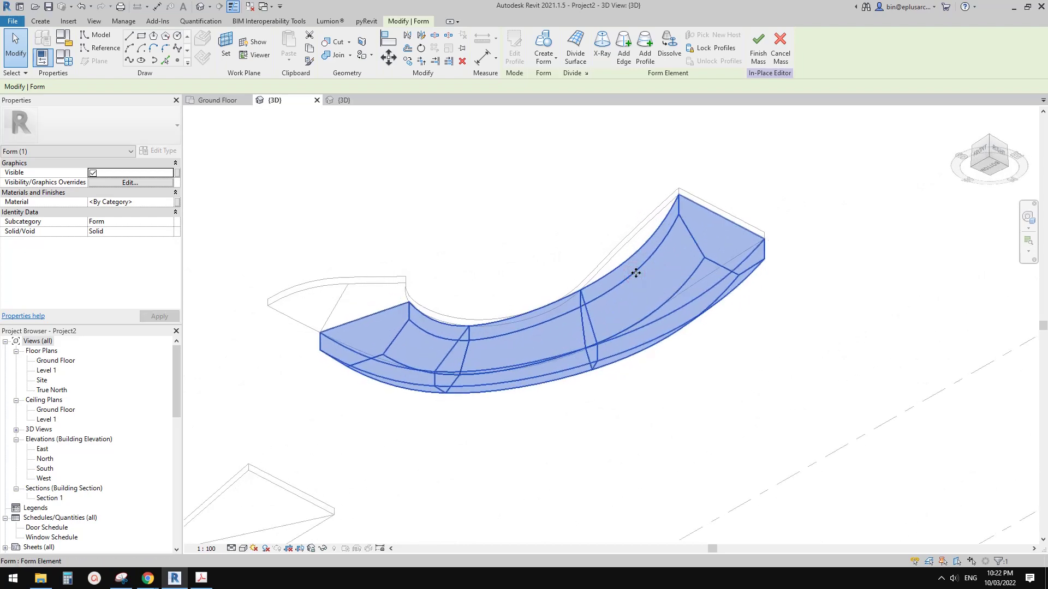
pyautogui.press('Delete')
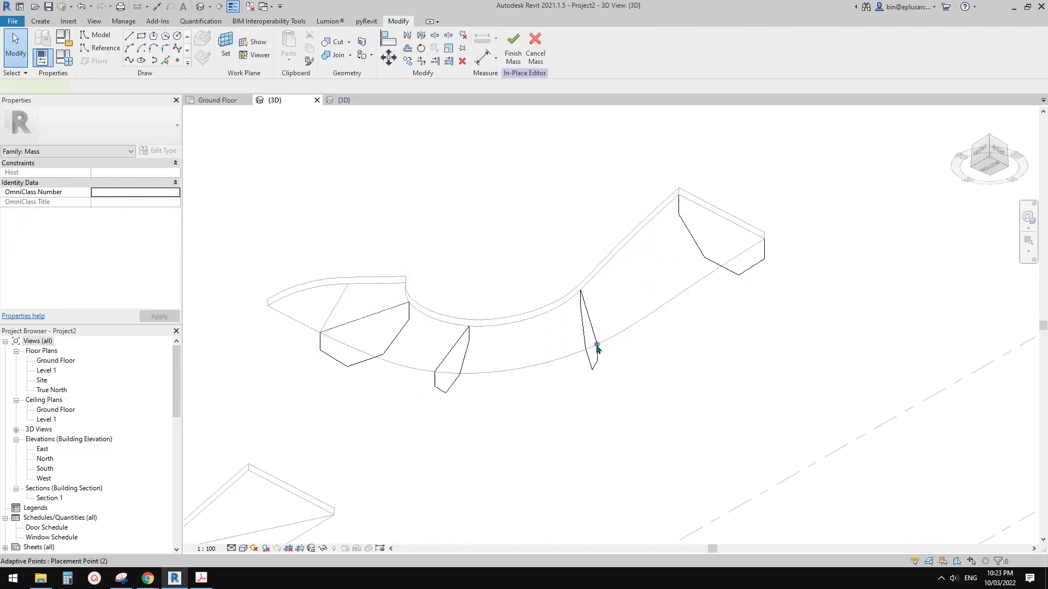
# Shift point 2 of the second profile from the slab's straight end along the outer edge, to a normalized curve parameter of about 0.246
pyautogui.moveTo(597, 348); pyautogui.dragTo(629, 327)
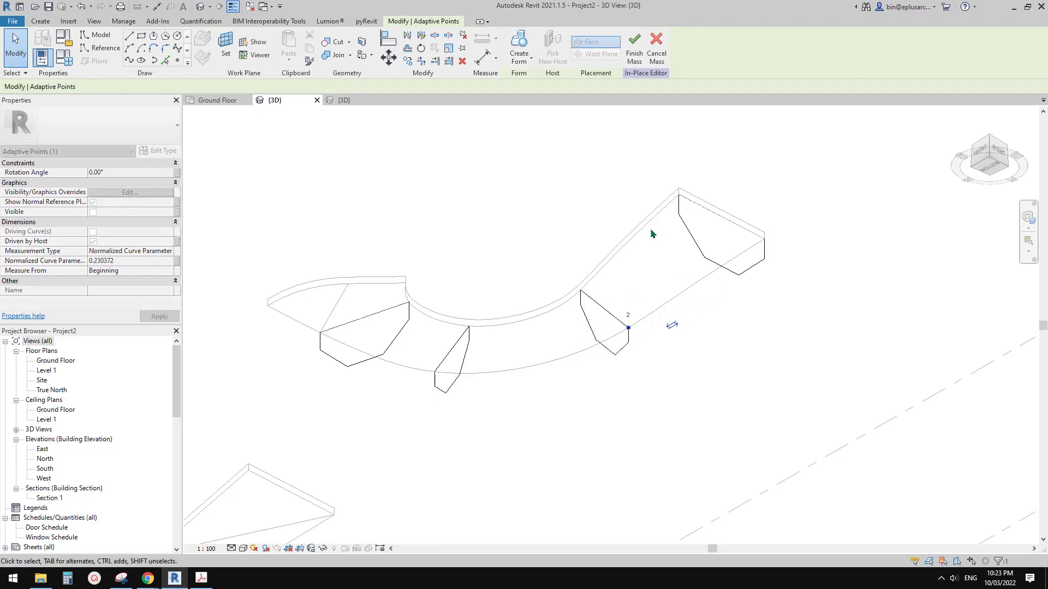
pyautogui.keyDown('shift'); pyautogui.moveTo(652, 234); pyautogui.dragTo(714, 215, button='middle'); pyautogui.keyUp('shift')
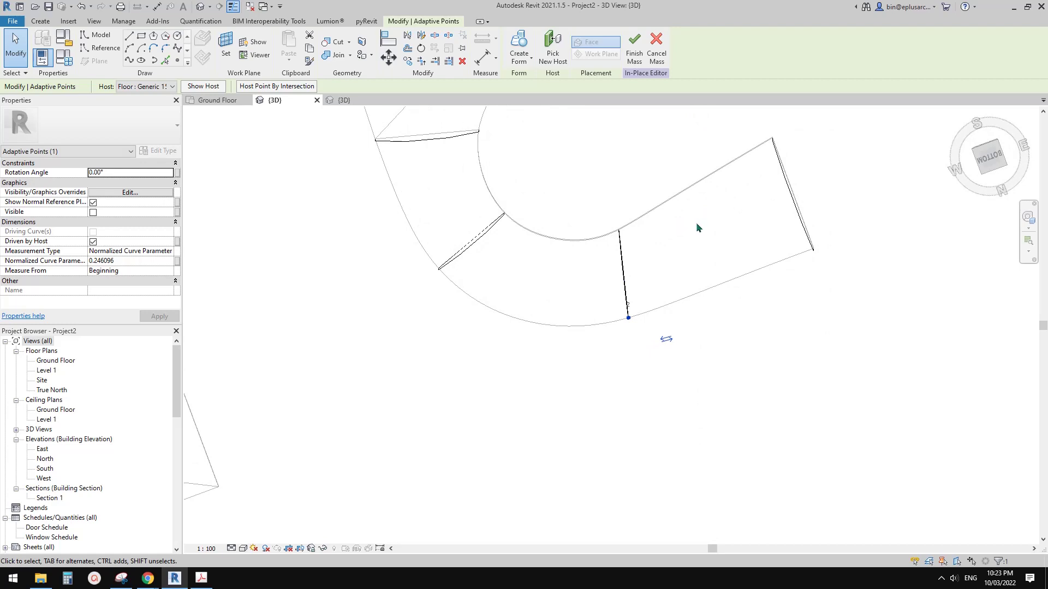
pyautogui.moveTo(697, 228); pyautogui.dragTo(652, 295, button='middle')
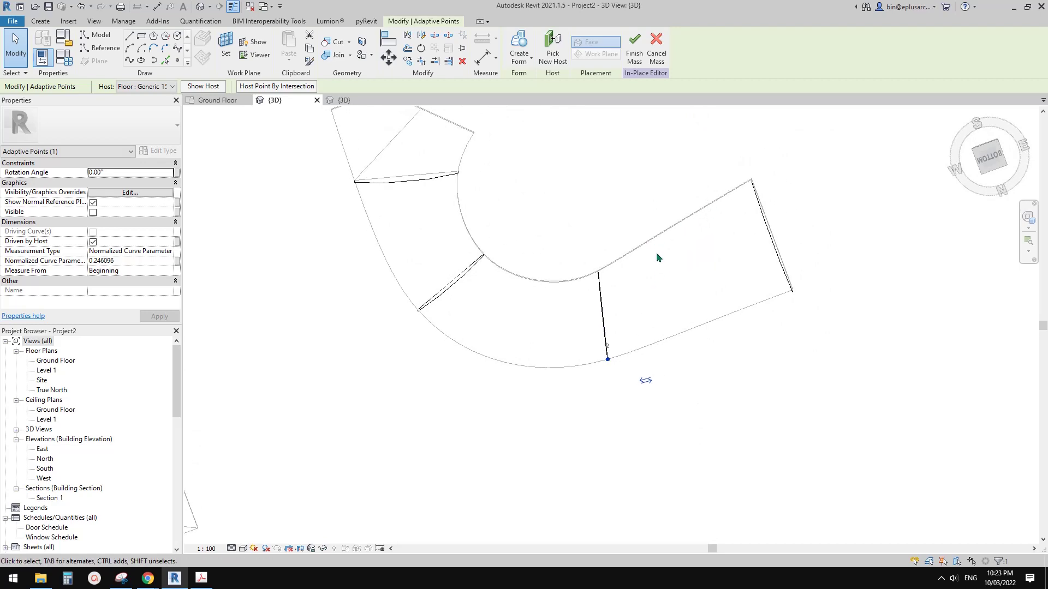
pyautogui.moveTo(657, 256); pyautogui.dragTo(651, 288, button='middle')
# Place three more Family2 profiles across the slab, two along the straight arm and one in the bend
pyautogui.click(42, 21)
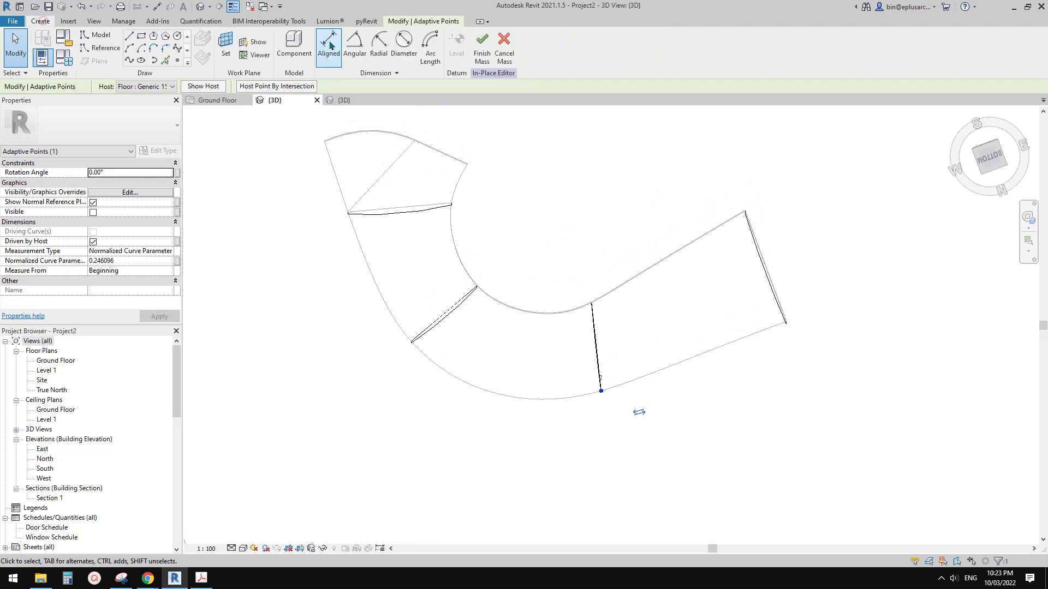
pyautogui.click(289, 46)
pyautogui.click(701, 237)
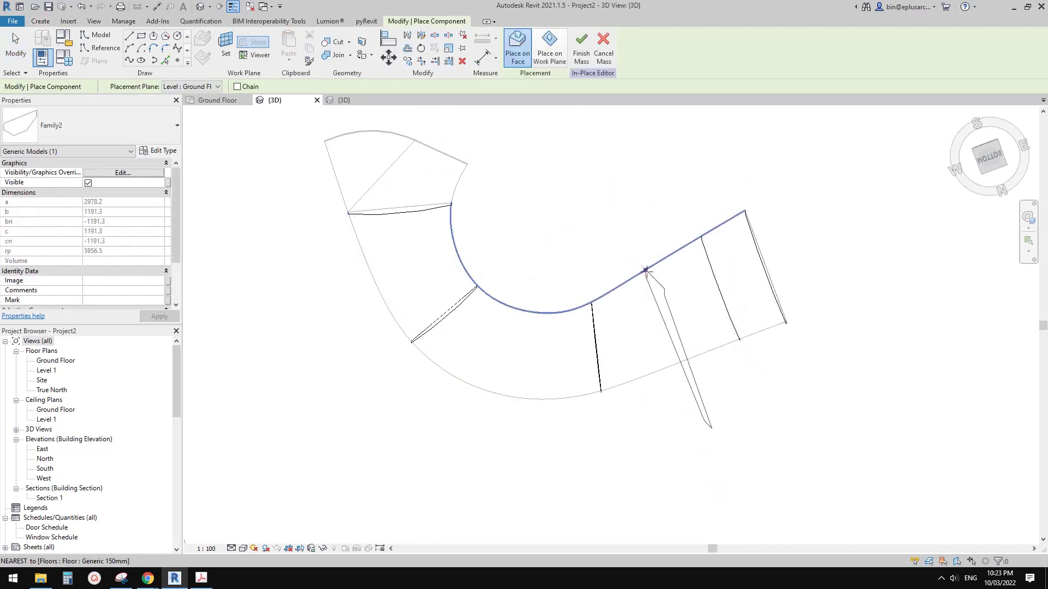
pyautogui.click(675, 364)
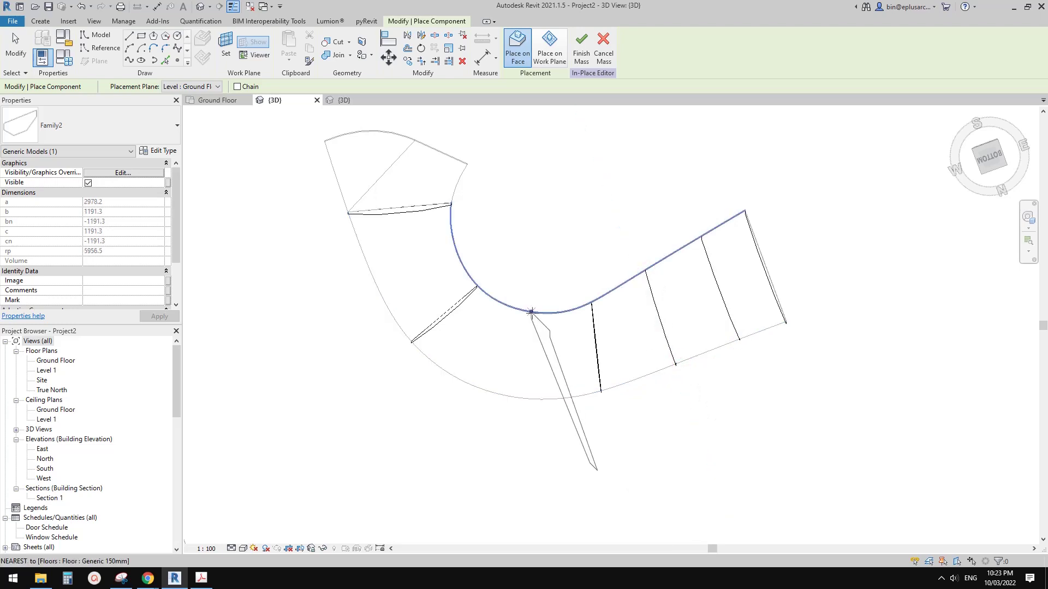
pyautogui.click(501, 395)
pyautogui.scroll(-2, 570, 351)
pyautogui.press('Escape')
pyautogui.press('Escape')
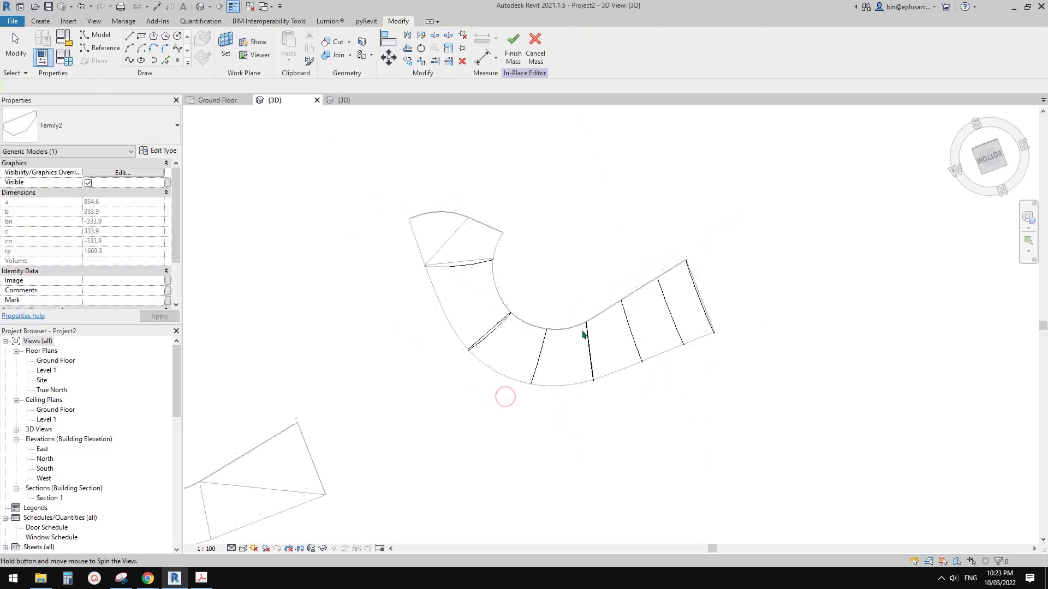
# Select all Family2 instances in the mass and create one form through them along the curved slab
pyautogui.keyDown('shift'); pyautogui.moveTo(582, 335); pyautogui.dragTo(554, 415, button='middle'); pyautogui.keyUp('shift')
pyautogui.press('Escape')
pyautogui.click(573, 373)
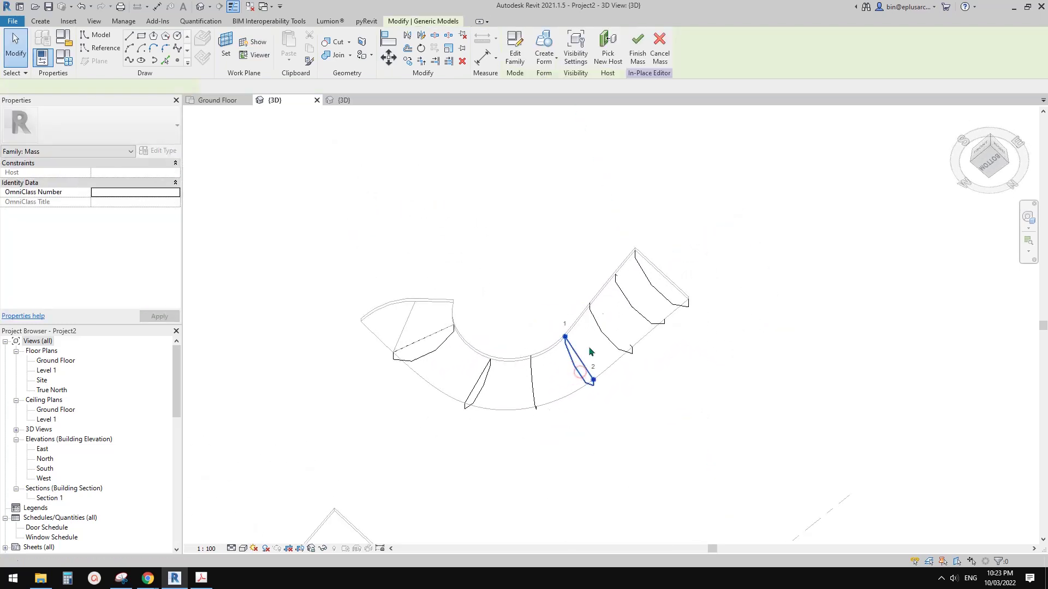
pyautogui.press('s')
pyautogui.press('a')
pyautogui.scroll(-1, 631, 266)
pyautogui.click(545, 46)
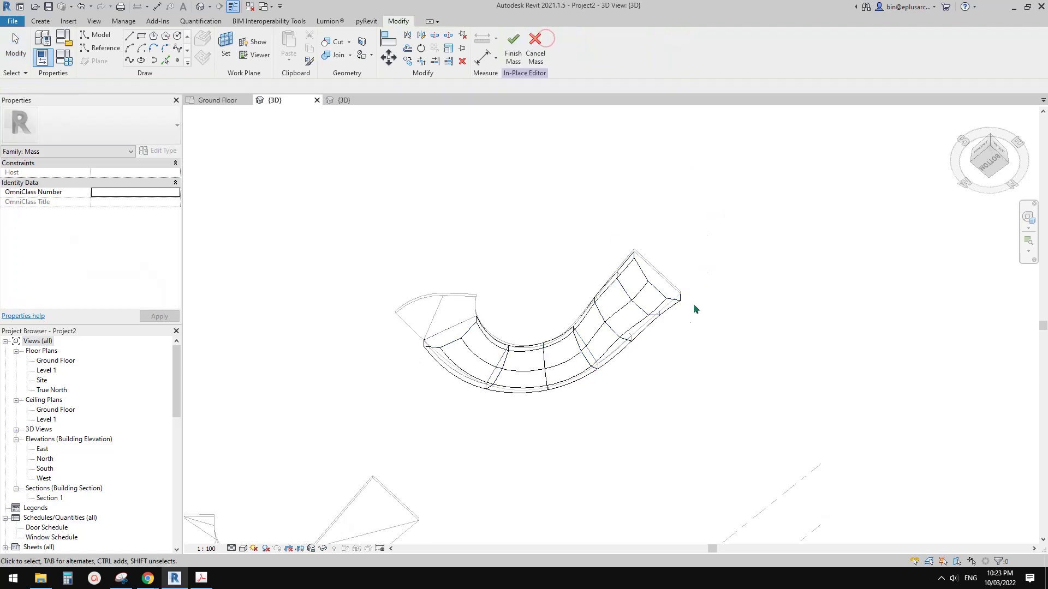
pyautogui.keyDown('shift'); pyautogui.moveTo(694, 304); pyautogui.dragTo(729, 347, button='middle'); pyautogui.keyUp('shift')
pyautogui.keyDown('shift'); pyautogui.moveTo(744, 385); pyautogui.dragTo(460, 154, button='middle'); pyautogui.keyUp('shift')
pyautogui.scroll(3, 413, 219)
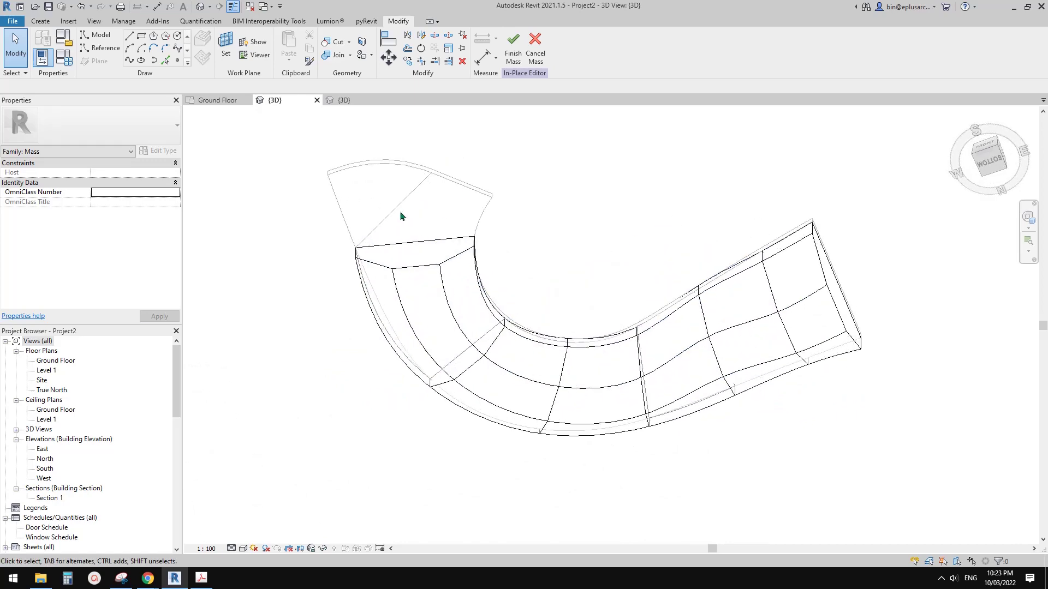
pyautogui.keyDown('shift'); pyautogui.moveTo(551, 255); pyautogui.dragTo(541, 181, button='middle'); pyautogui.keyUp('shift')
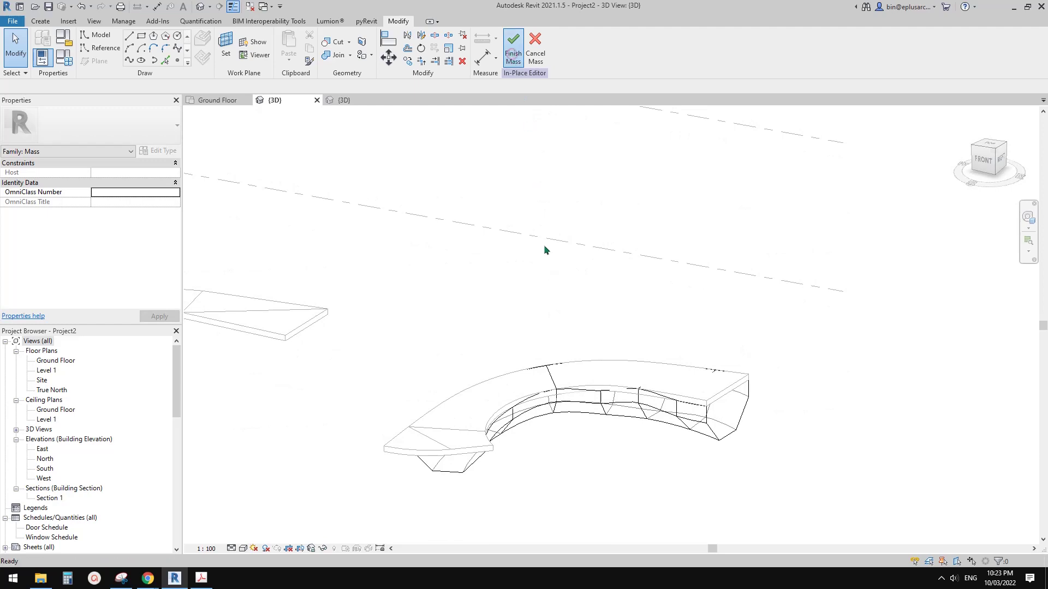
# Start a Generic 150mm floor on Ground Floor and sketch two short, straight boundary lines far apart, in front of the existing slabs
pyautogui.scroll(-5, 556, 326)
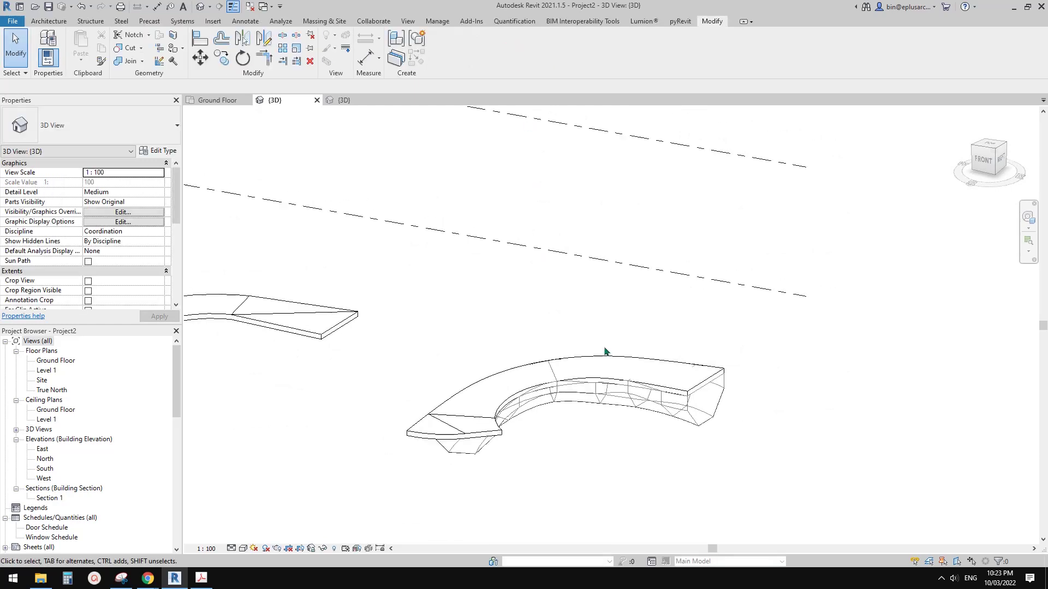
pyautogui.moveTo(595, 353)
pyautogui.mouseDown(button='middle')
pyautogui.moveTo(580, 342)
pyautogui.moveTo(603, 352)
pyautogui.mouseUp(button='middle')
pyautogui.scroll(1, 603, 352)
pyautogui.moveTo(603, 352); pyautogui.dragTo(571, 359, button='middle')
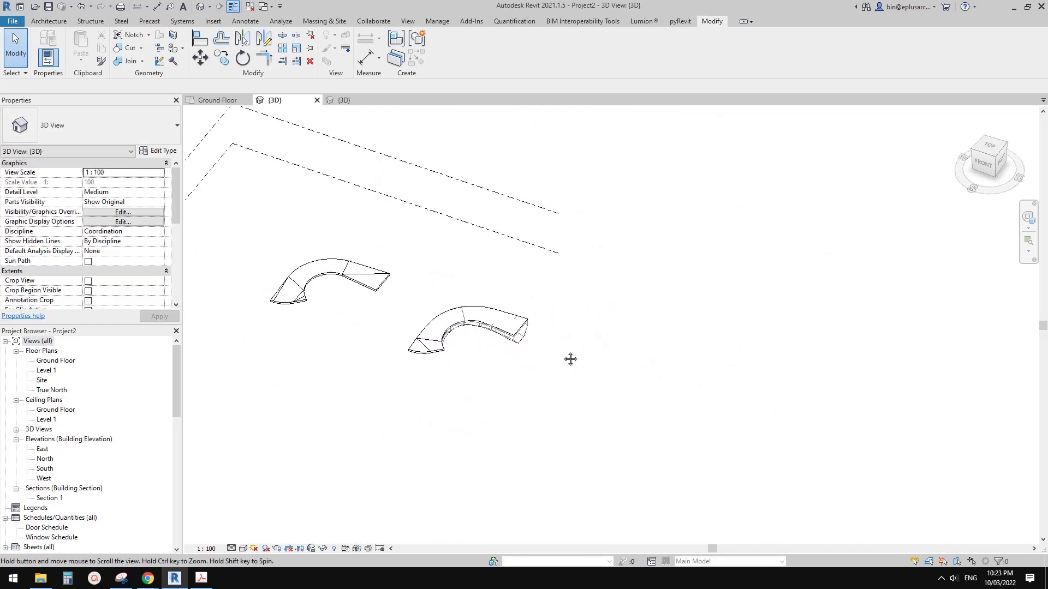
pyautogui.click(66, 23)
pyautogui.click(254, 63)
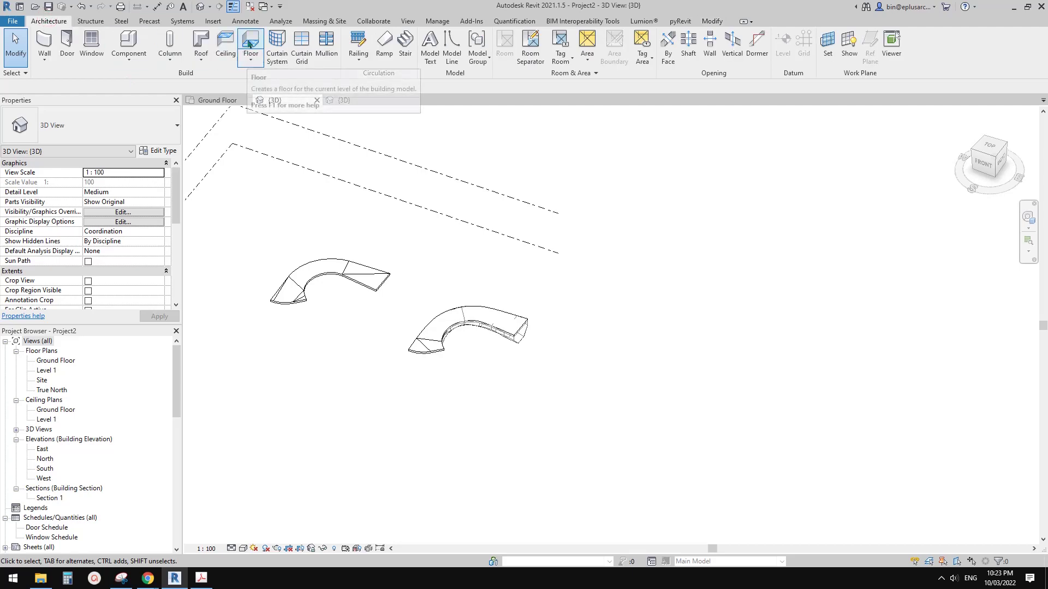
pyautogui.click(289, 79)
pyautogui.scroll(-2, 355, 156)
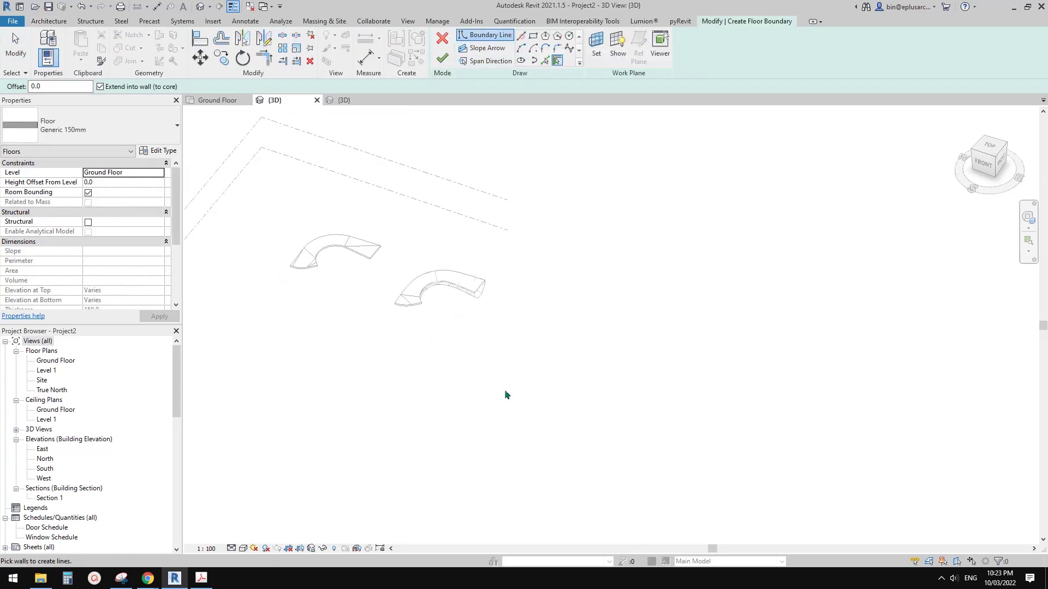
pyautogui.moveTo(506, 395); pyautogui.dragTo(539, 326, button='middle')
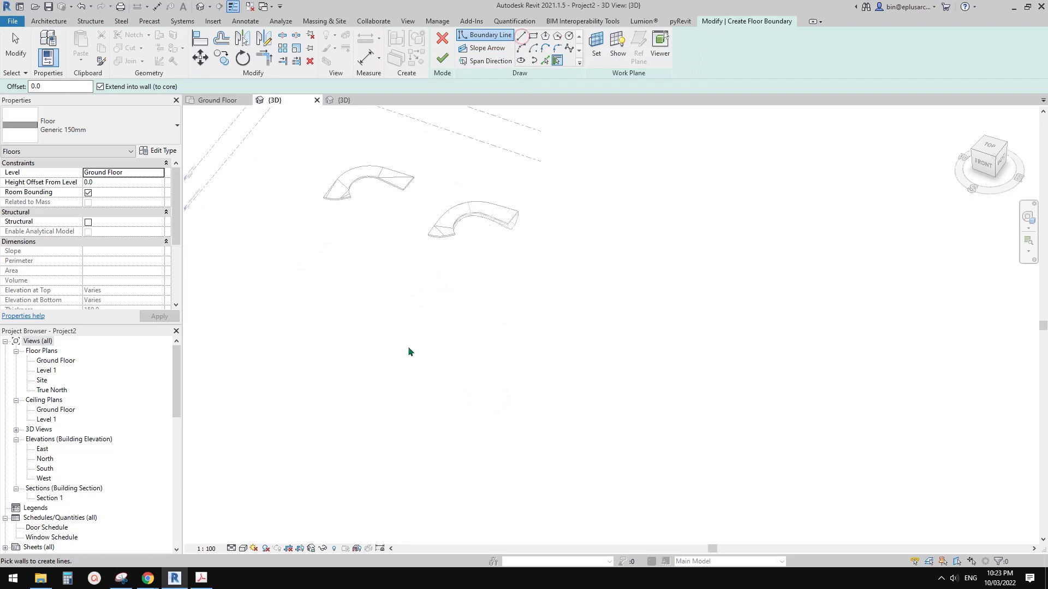
pyautogui.click(524, 37)
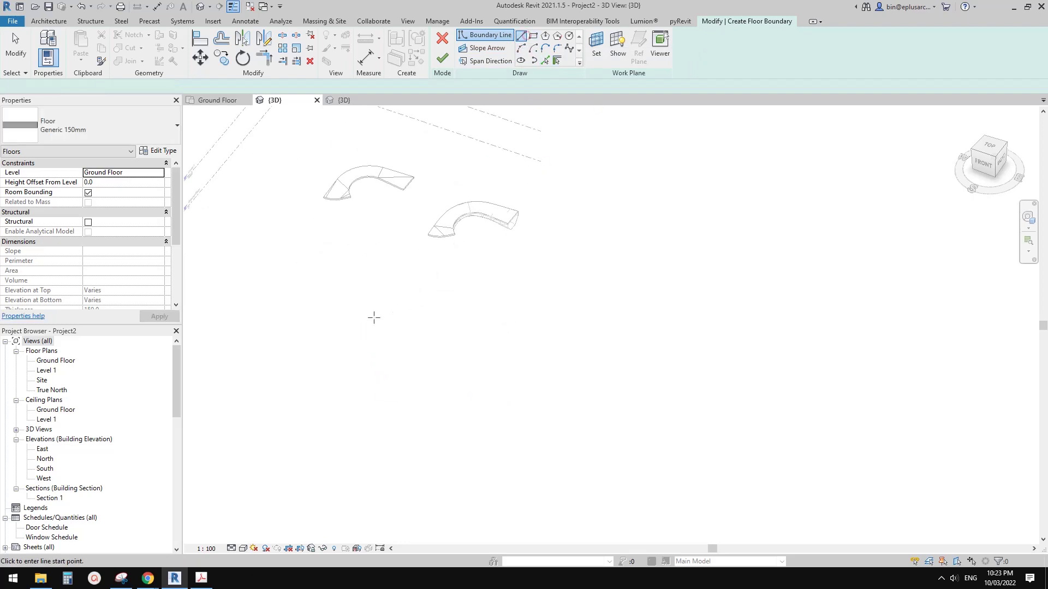
pyautogui.click(689, 284)
pyautogui.click(709, 322)
pyautogui.press('Escape')
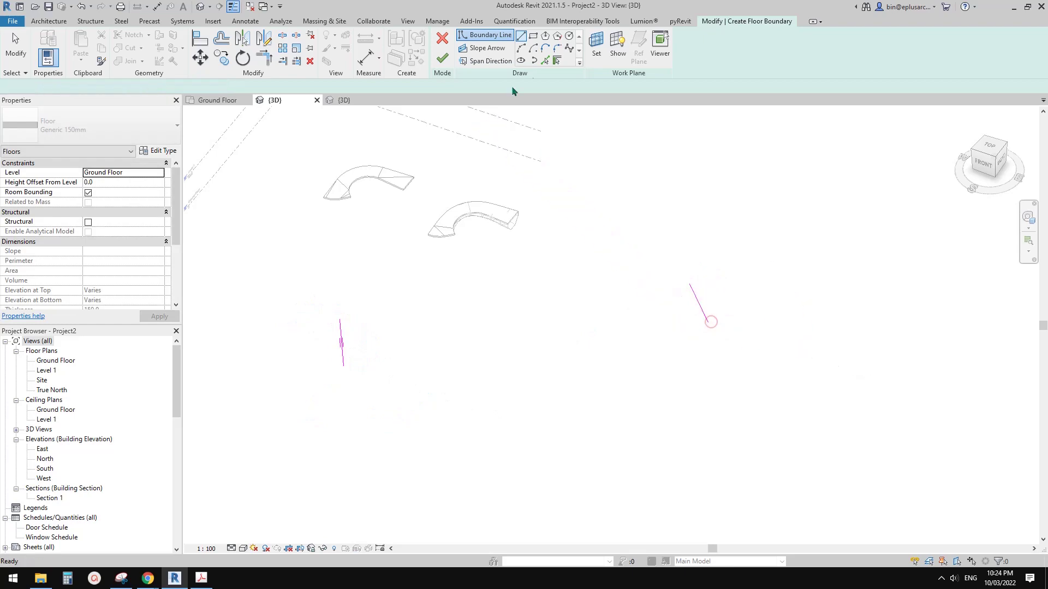
# Draw two wavy spline boundary edges connecting the ends of the two short lines, each with two intermediate control points
pyautogui.click(342, 322)
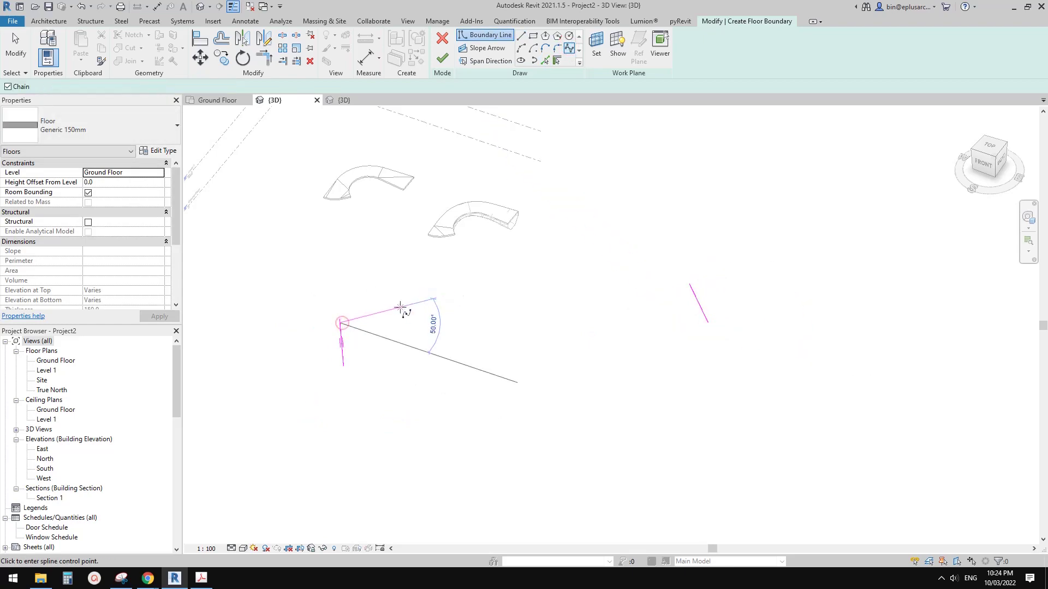
pyautogui.click(435, 295)
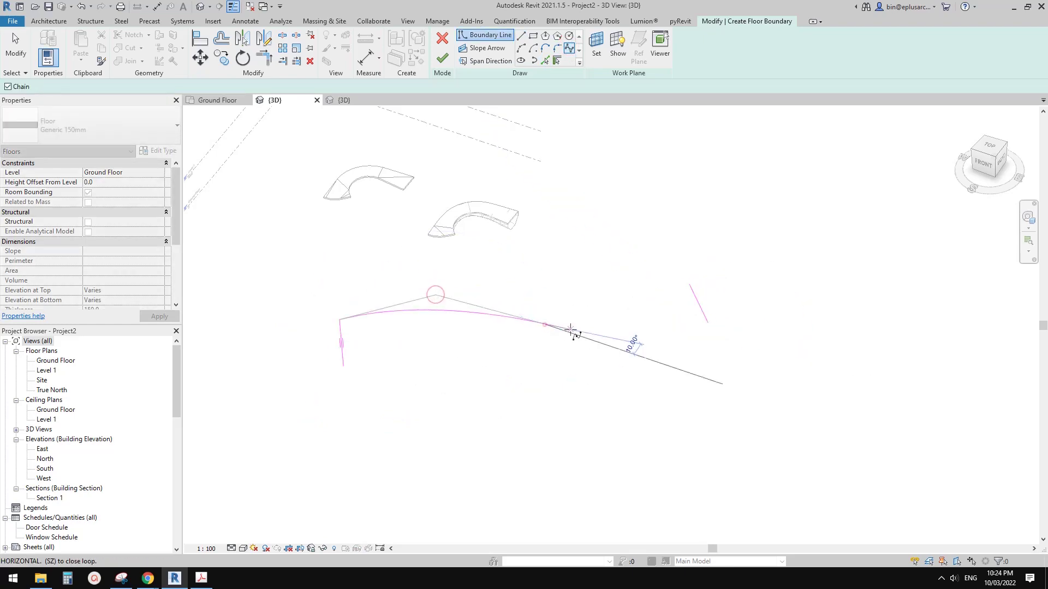
pyautogui.click(544, 324)
pyautogui.click(689, 288)
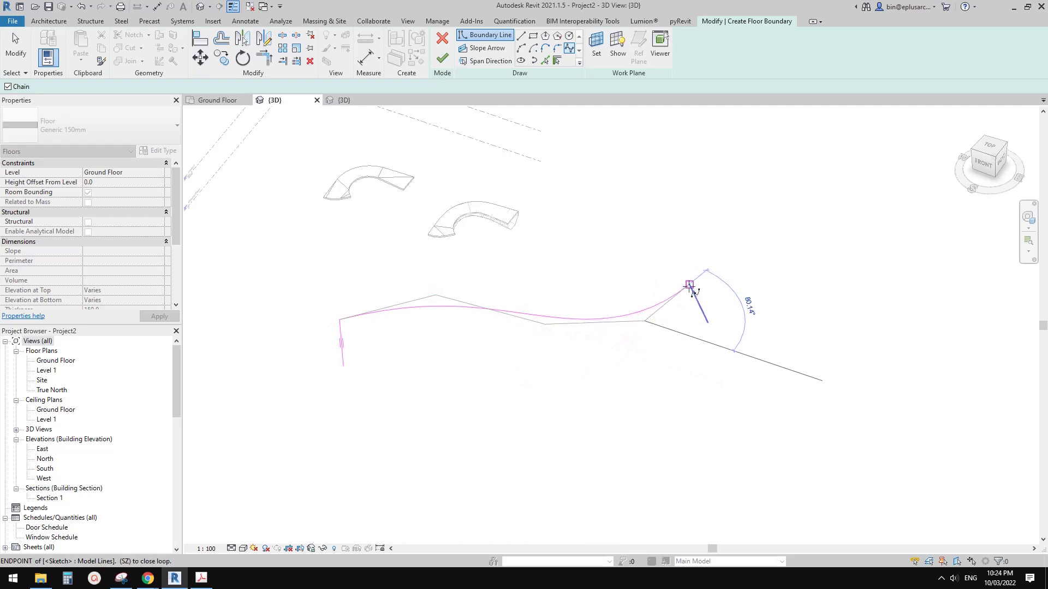
pyautogui.click(706, 323)
pyautogui.click(437, 347)
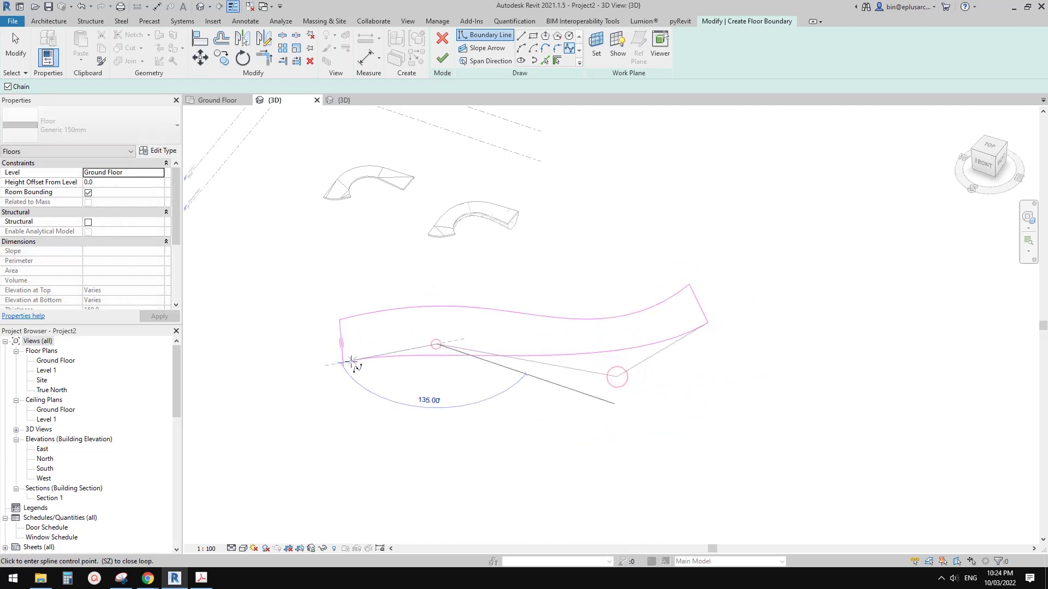
pyautogui.click(343, 363)
pyautogui.click(344, 370)
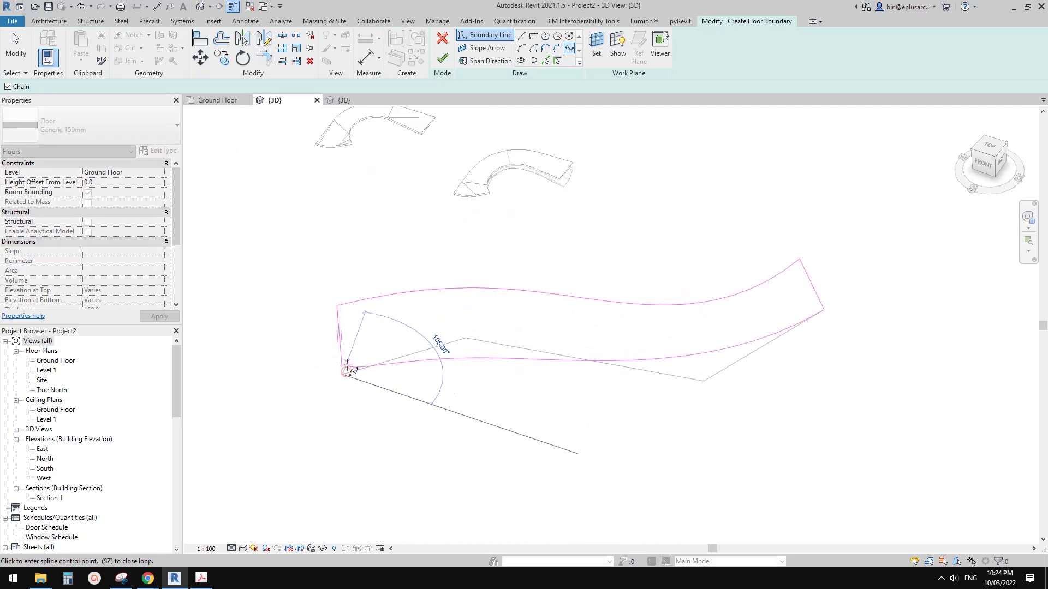
pyautogui.press('Escape')
pyautogui.press('Escape')
# Move the loose end of the front spline onto the endpoint of the short line to close the boundary
pyautogui.scroll(2, 358, 366)
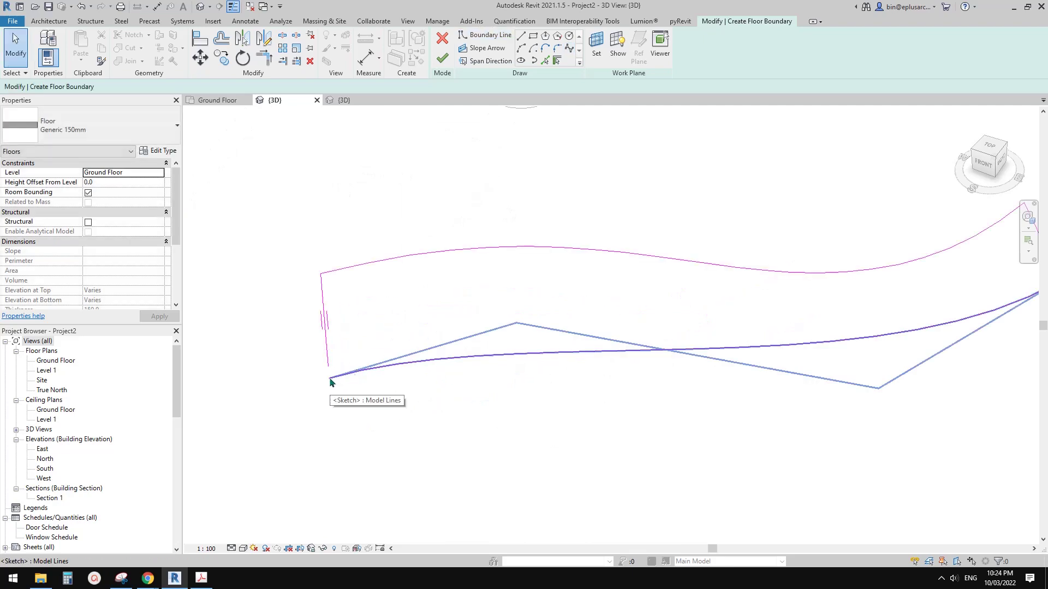
pyautogui.click(330, 379)
pyautogui.moveTo(330, 379); pyautogui.dragTo(328, 367)
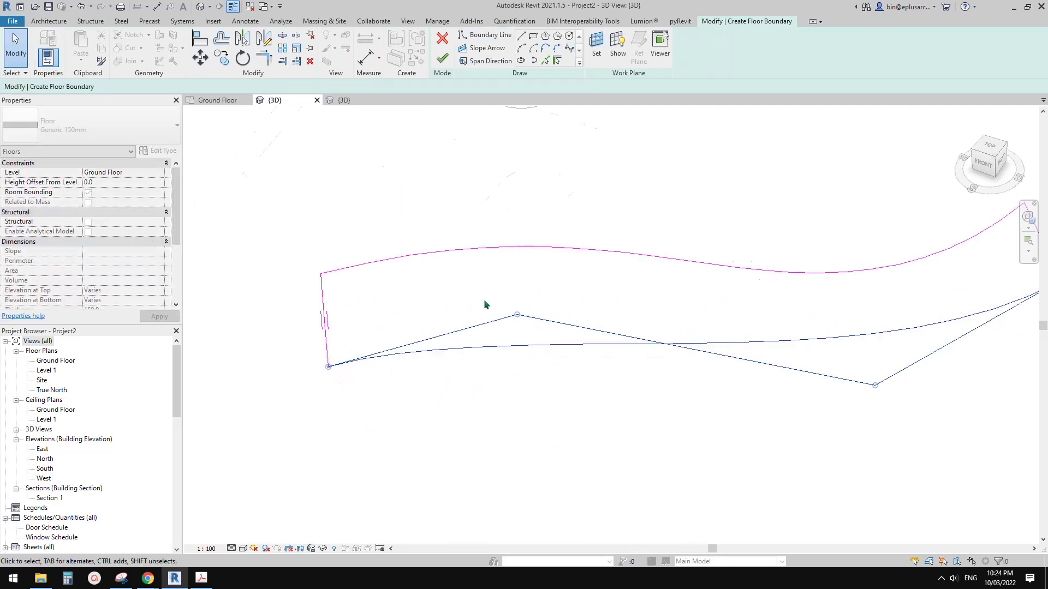
# Reshape the front spline by shifting its two intermediate control points, and finish the floor sketch
pyautogui.scroll(-2, 357, 290)
pyautogui.moveTo(437, 302); pyautogui.dragTo(437, 271)
pyautogui.moveTo(615, 338); pyautogui.dragTo(626, 357)
pyautogui.moveTo(639, 362)
pyautogui.keyDown('shift'); pyautogui.mouseDown(button='middle')
pyautogui.moveTo(447, 157)
pyautogui.moveTo(439, 164)
pyautogui.mouseUp(button='middle'); pyautogui.keyUp('shift')
pyautogui.click(442, 58)
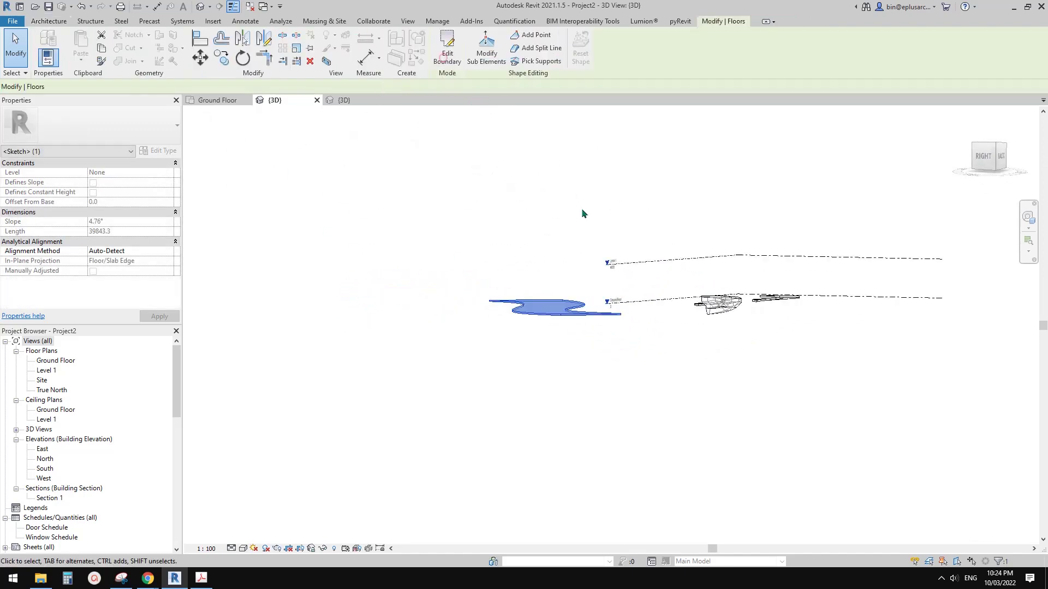
# Modify the new floor's sub-elements, raising the short edge at one end so the slab slopes
pyautogui.keyDown('shift'); pyautogui.moveTo(583, 213); pyautogui.dragTo(708, 294, button='middle'); pyautogui.keyUp('shift')
pyautogui.click(694, 323)
pyautogui.click(484, 47)
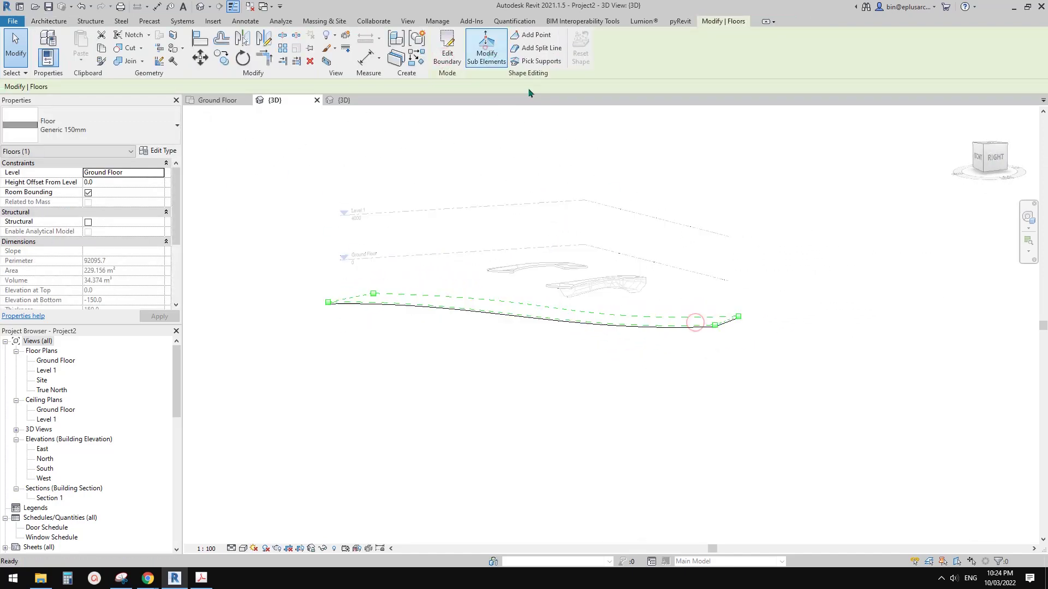
pyautogui.keyDown('shift'); pyautogui.moveTo(756, 322); pyautogui.dragTo(739, 334, button='middle'); pyautogui.keyUp('shift')
pyautogui.click(711, 332)
pyautogui.scroll(1, 711, 334)
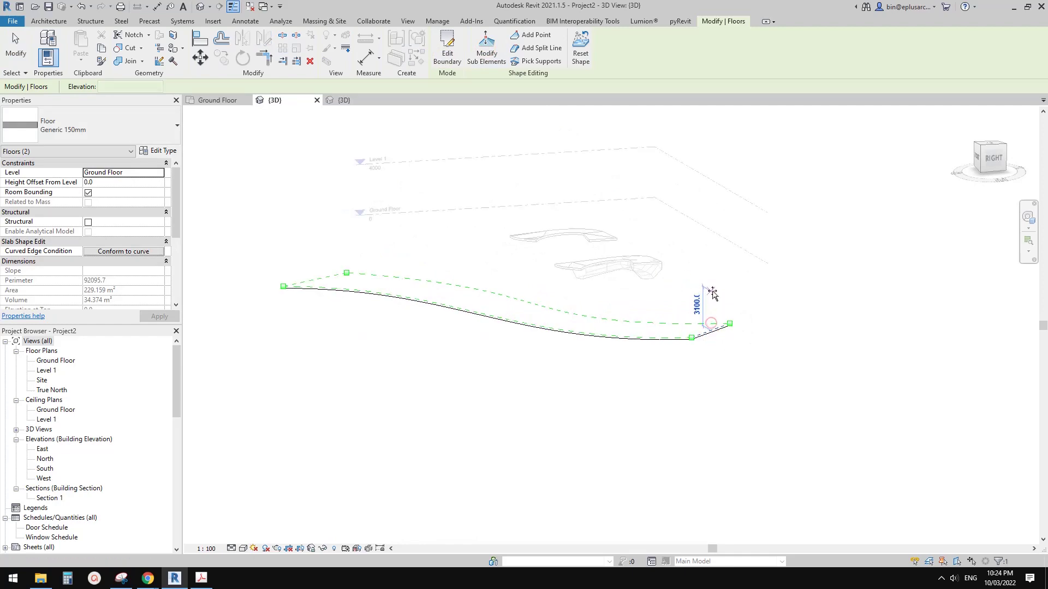
pyautogui.keyDown('shift'); pyautogui.moveTo(713, 294); pyautogui.dragTo(726, 355, button='middle'); pyautogui.keyUp('shift')
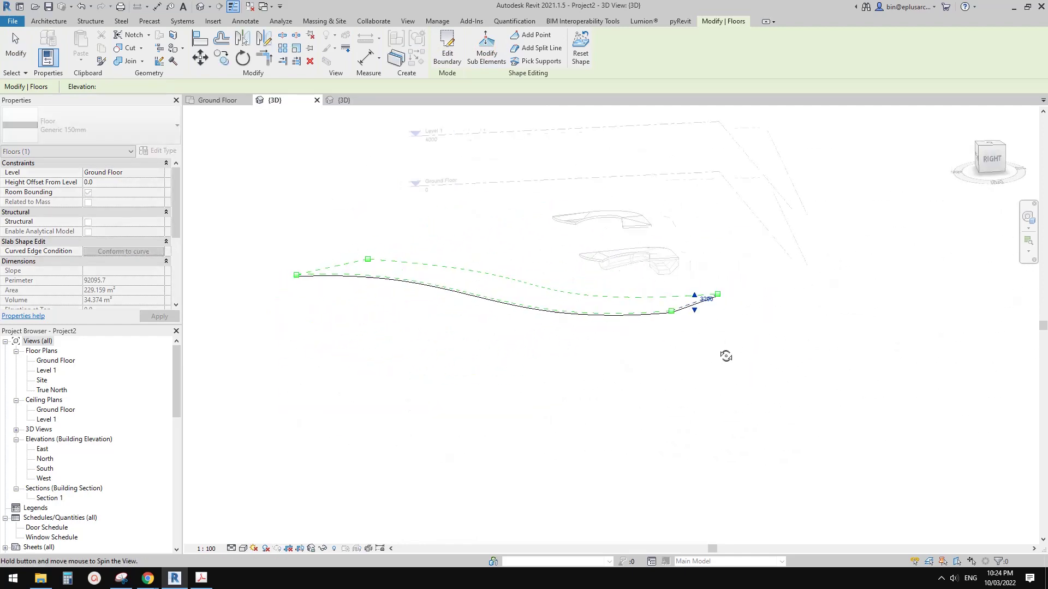
pyautogui.press('Escape')
pyautogui.press('Escape')
# Start a new in-place model in the Mass category named Mass 2
pyautogui.keyDown('shift'); pyautogui.moveTo(604, 300); pyautogui.dragTo(513, 253, button='middle'); pyautogui.keyUp('shift')
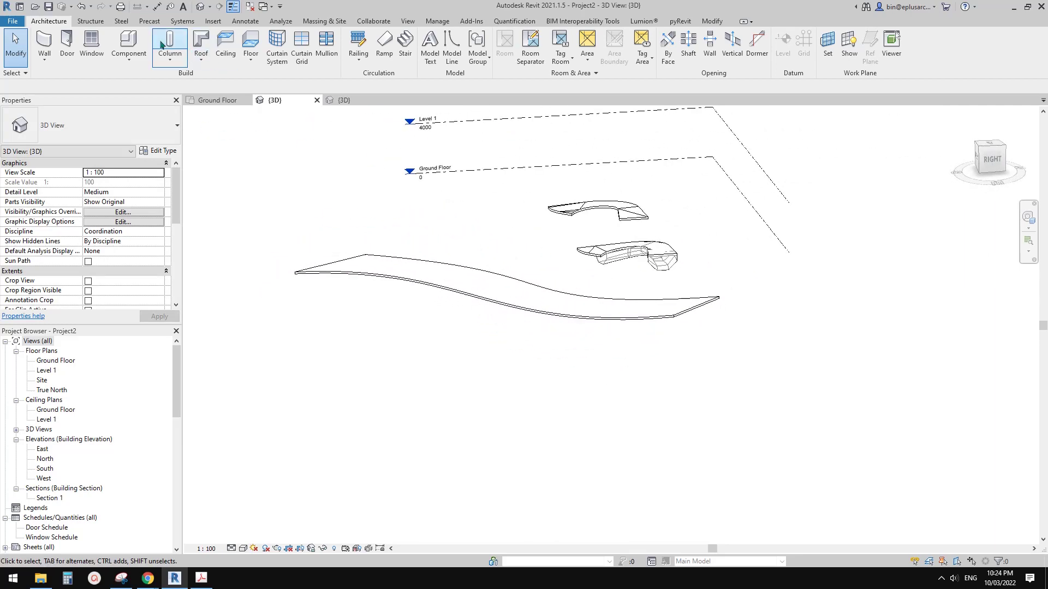
pyautogui.click(129, 58)
pyautogui.click(137, 102)
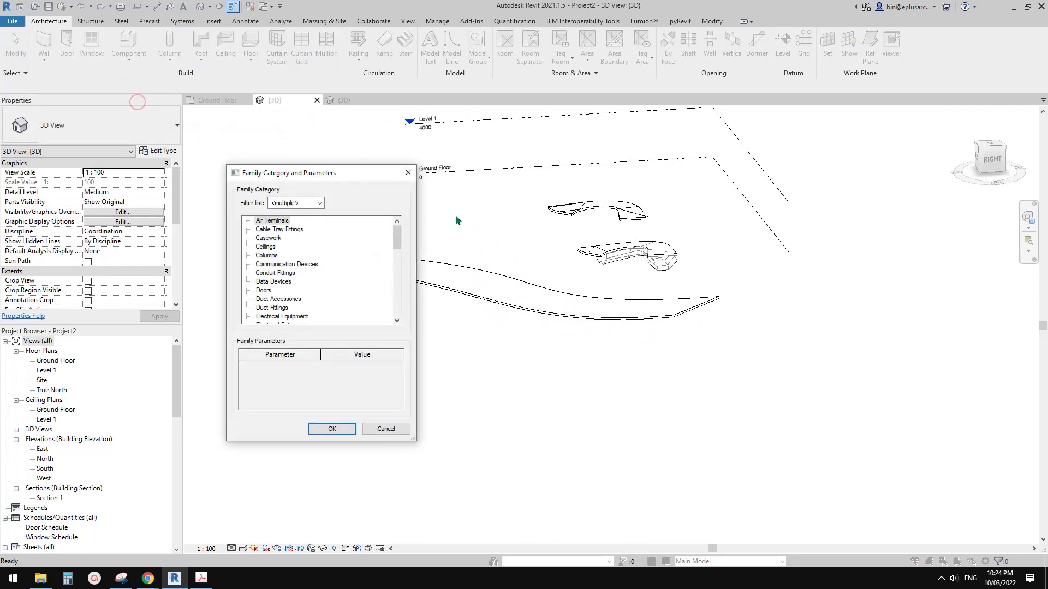
pyautogui.press('m')
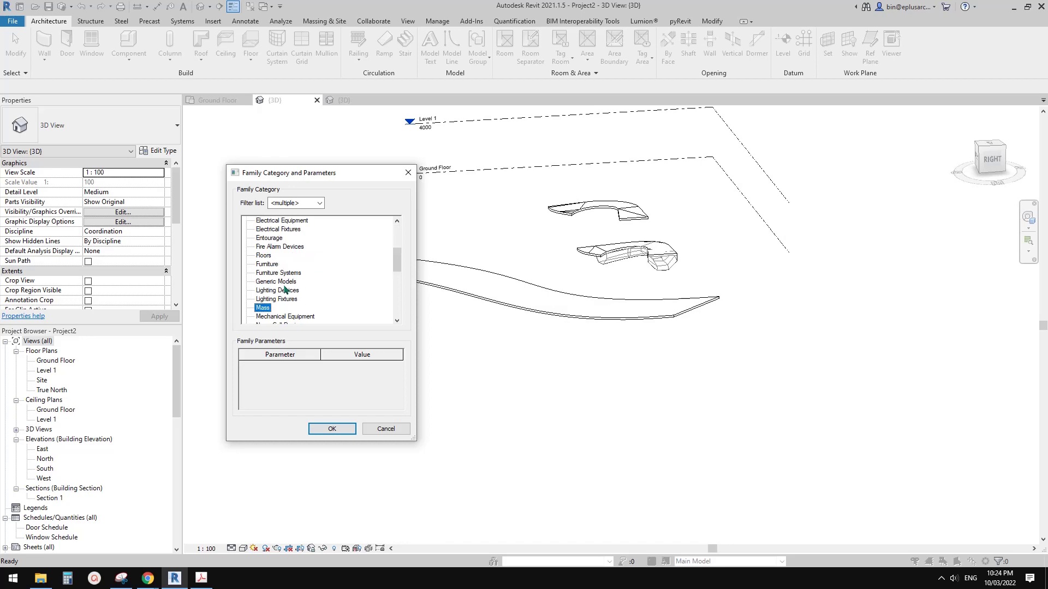
pyautogui.click(334, 429)
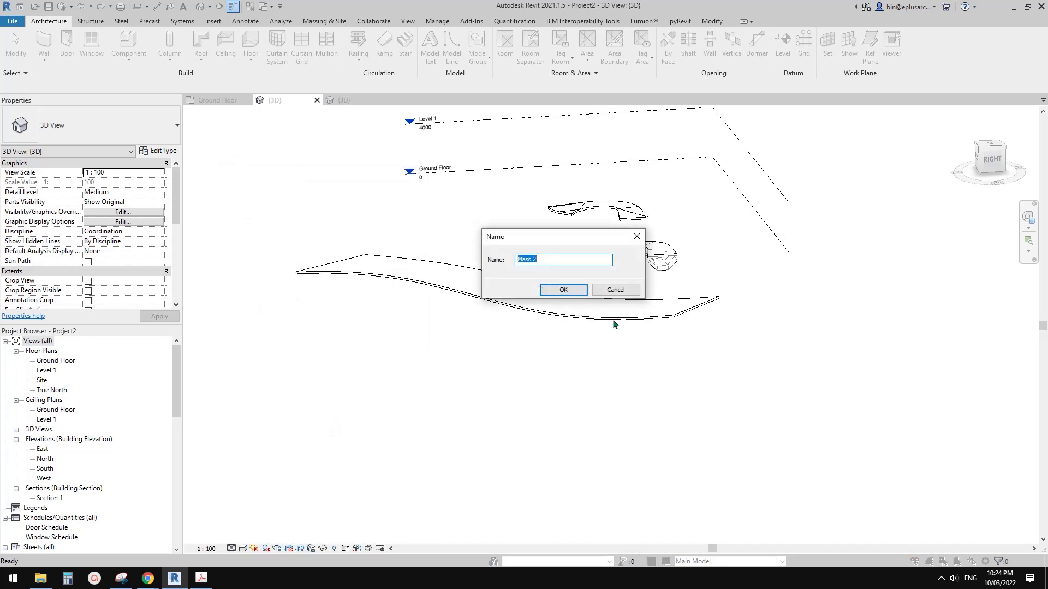
pyautogui.click(575, 290)
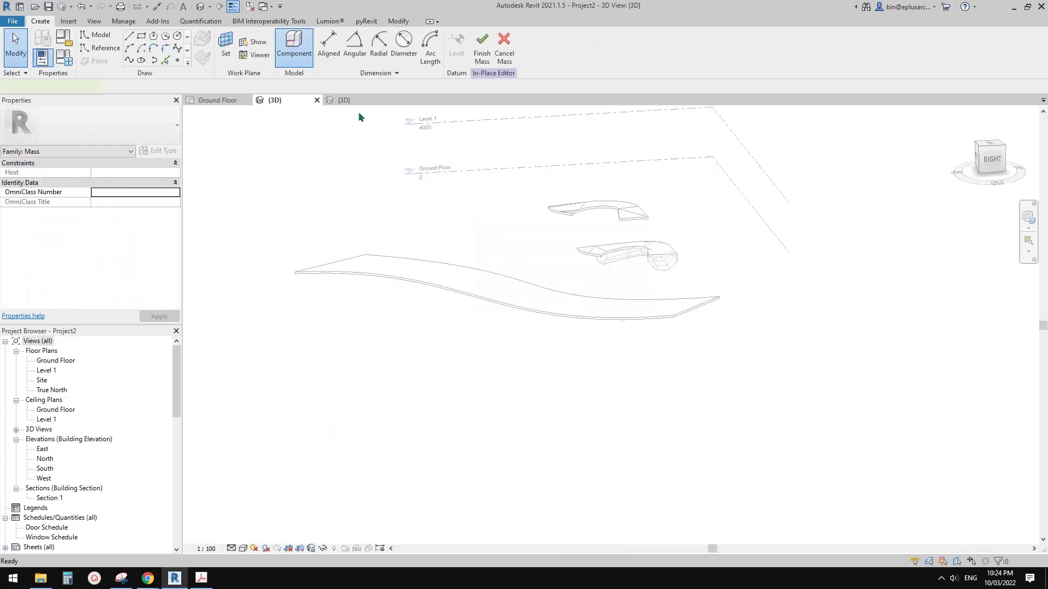
# Try to place a Family2 profile with both points on the end edge on the new floor's underside
pyautogui.keyDown('shift'); pyautogui.moveTo(664, 281); pyautogui.dragTo(604, 133, button='middle'); pyautogui.keyUp('shift')
pyautogui.scroll(4, 566, 180)
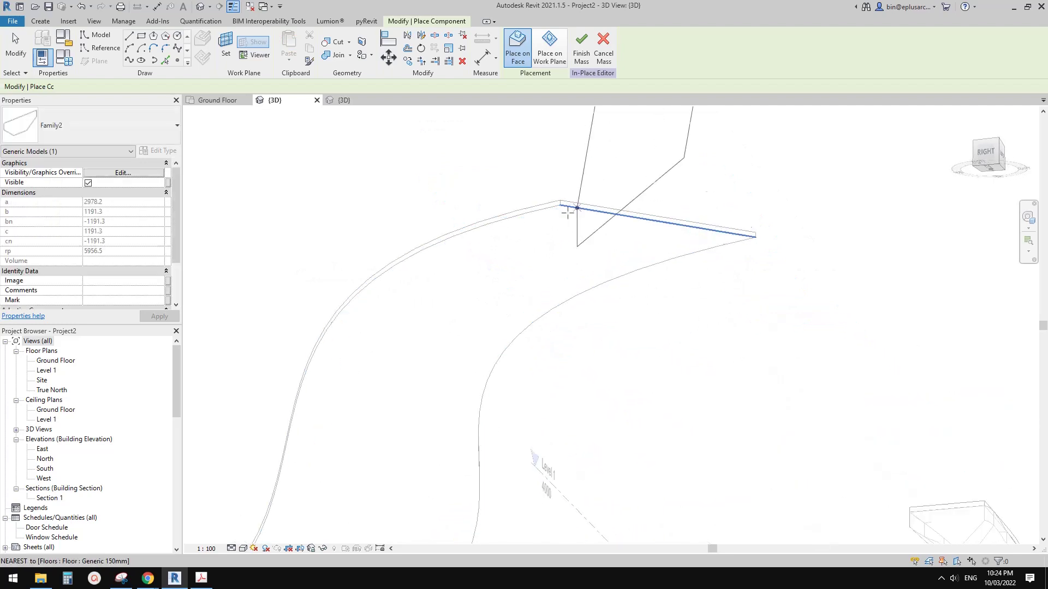
pyautogui.click(755, 237)
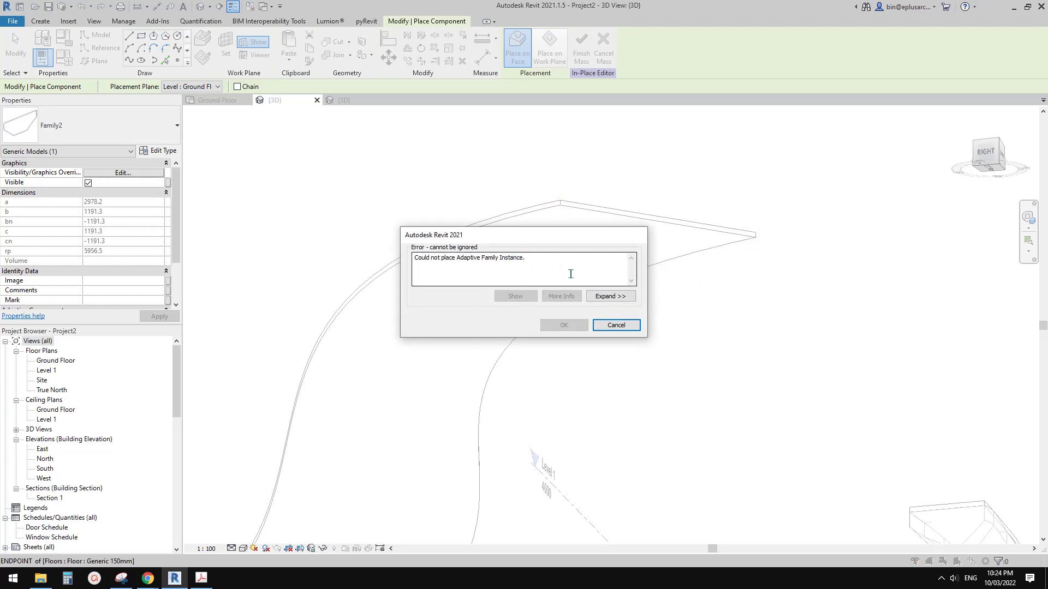
pyautogui.click(609, 327)
# Place a Family2 profile near the floor's end, with one point on each curved bottom edge
pyautogui.scroll(-4, 607, 292)
pyautogui.scroll(2, 585, 237)
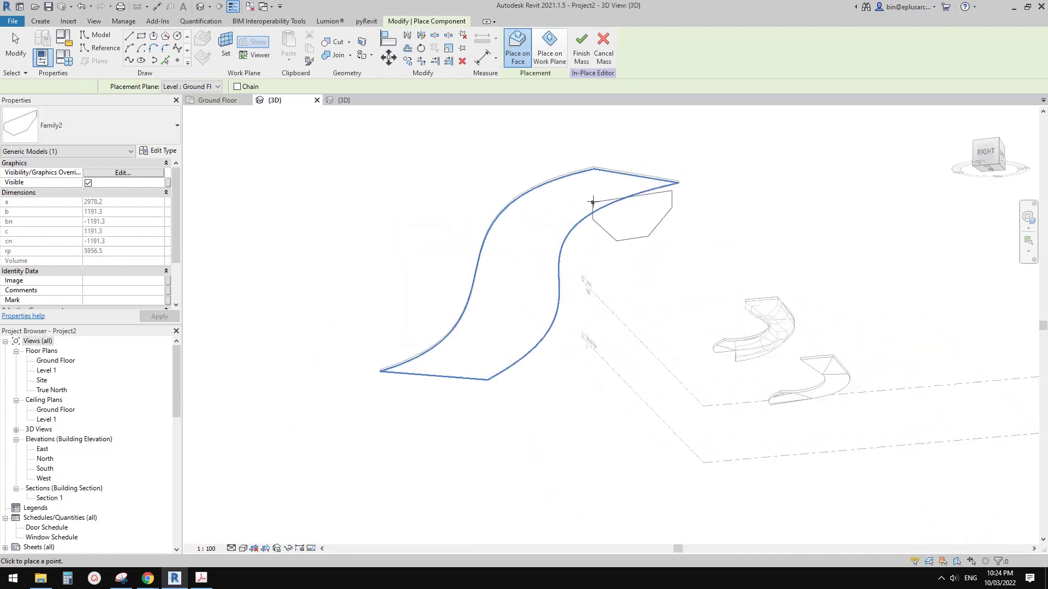
pyautogui.scroll(4, 593, 202)
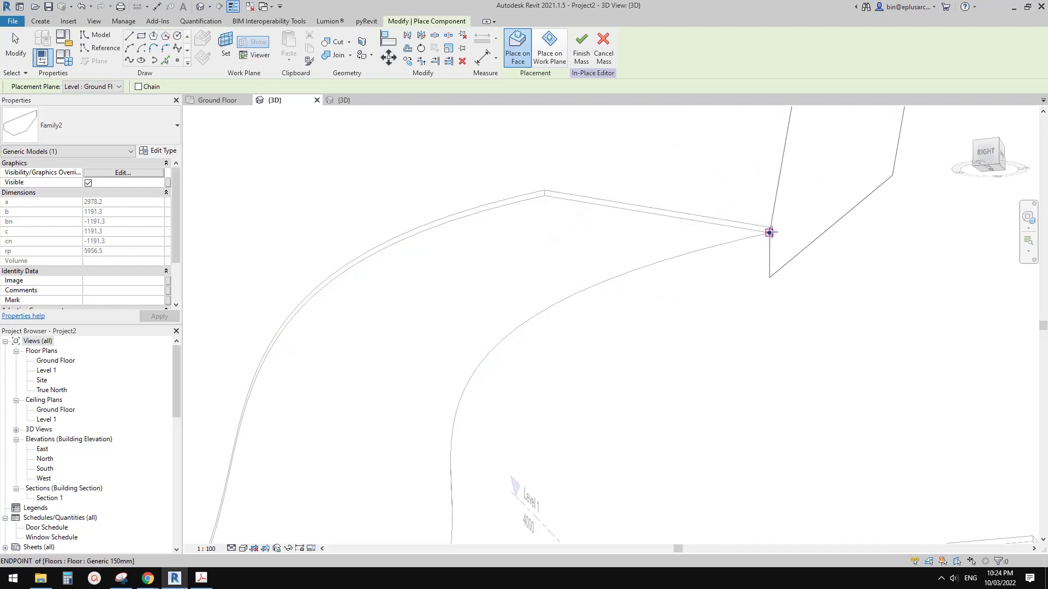
pyautogui.click(484, 210)
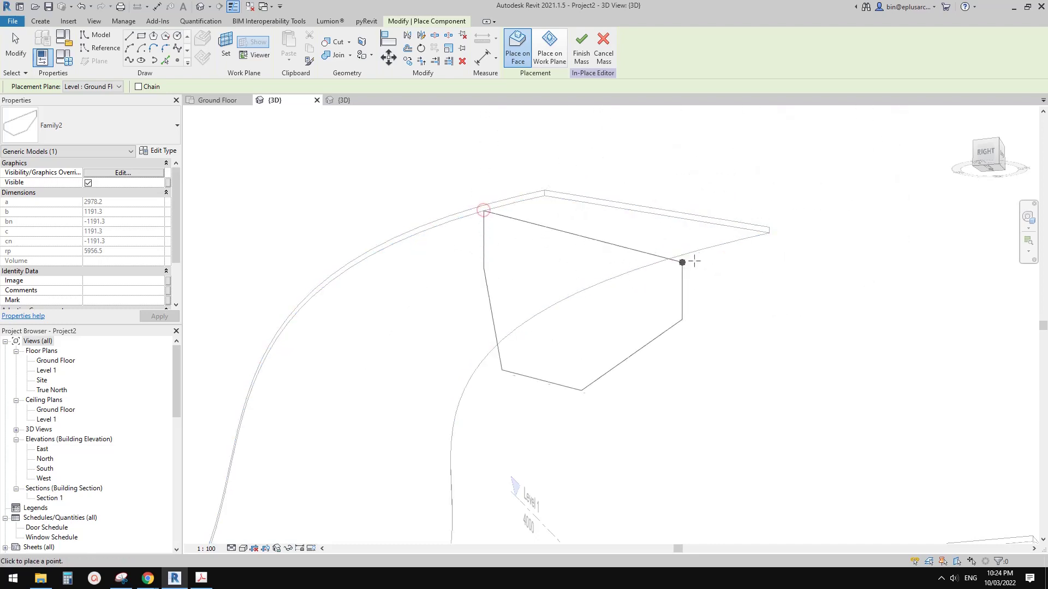
pyautogui.click(706, 248)
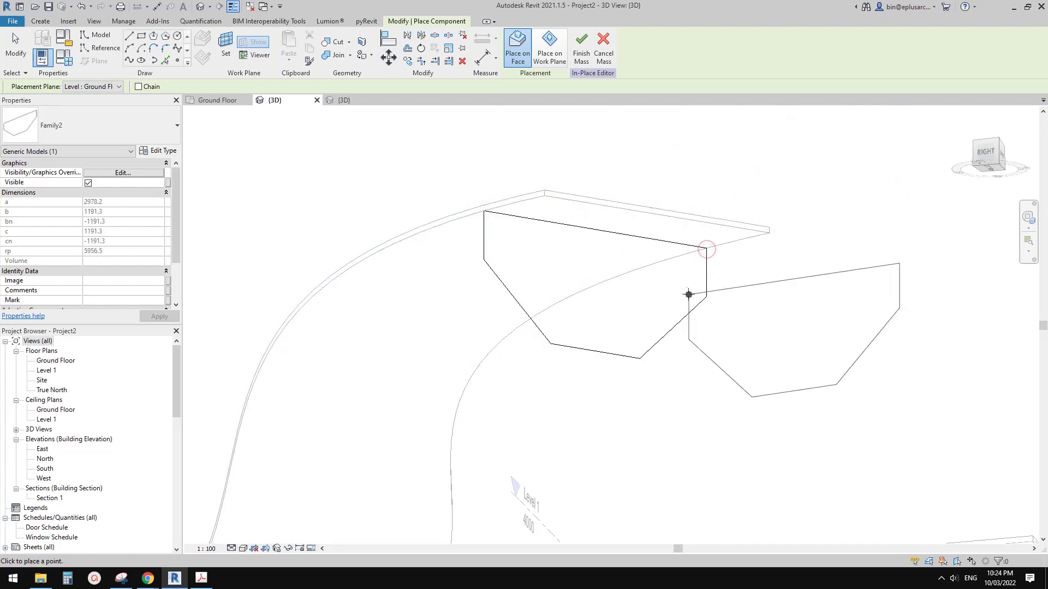
pyautogui.press('Escape')
pyautogui.press('Escape')
# Slide both placement points of the profile along the curved edges to the floor's end corners, point 1 at a normalized curve parameter of about 0.9999
pyautogui.moveTo(484, 211); pyautogui.dragTo(545, 196)
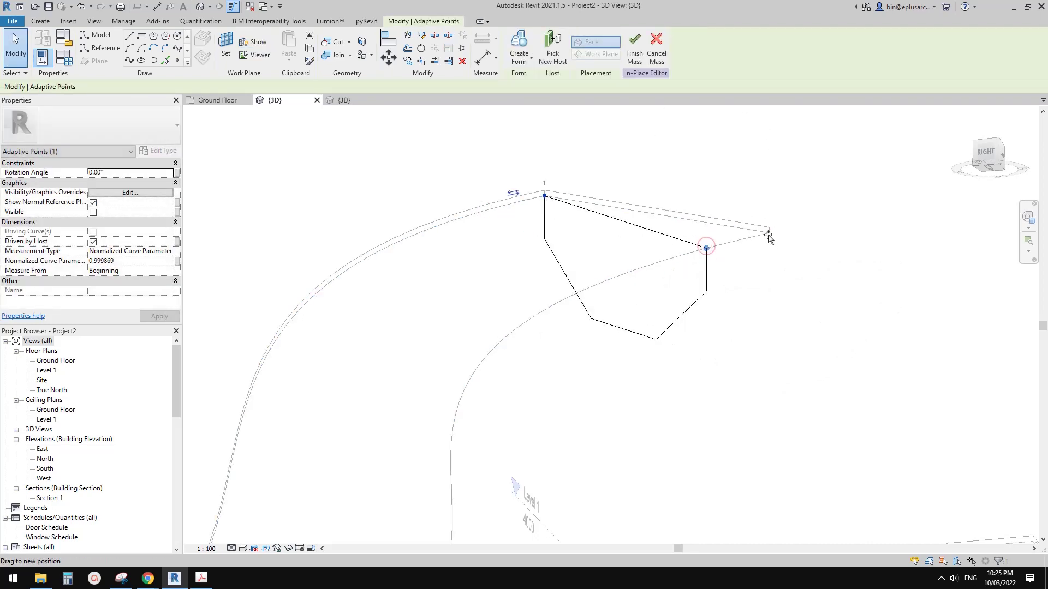
pyautogui.moveTo(768, 237); pyautogui.dragTo(774, 233)
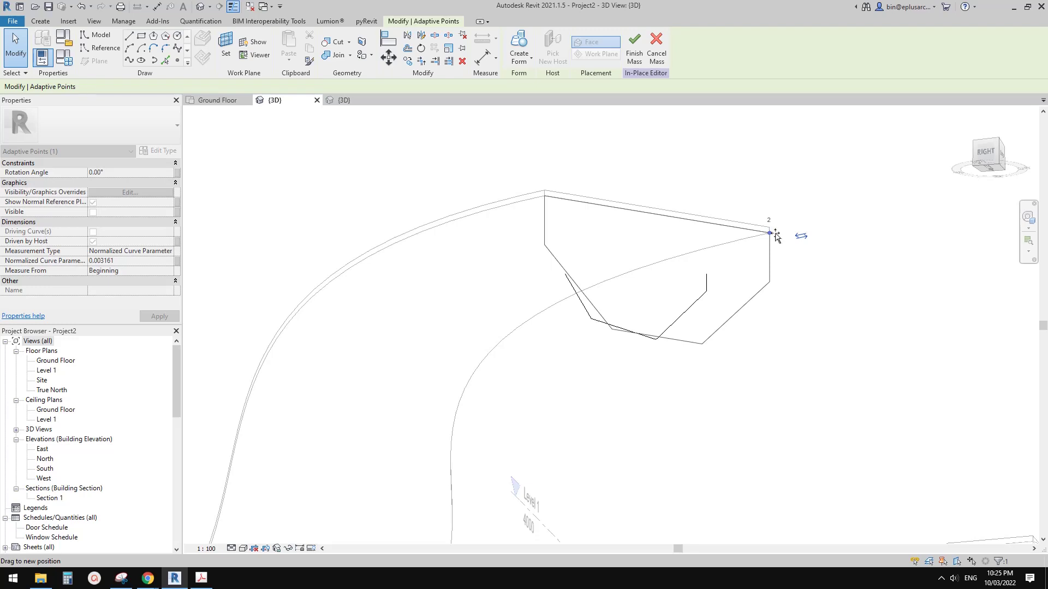
pyautogui.press('Escape')
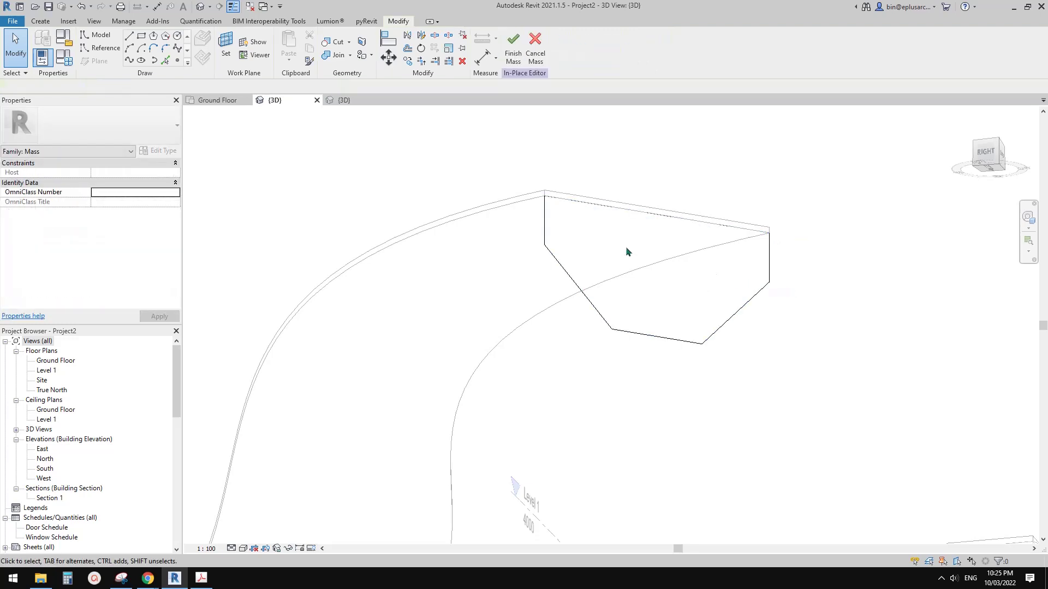
pyautogui.moveTo(595, 242); pyautogui.dragTo(594, 238, button='middle')
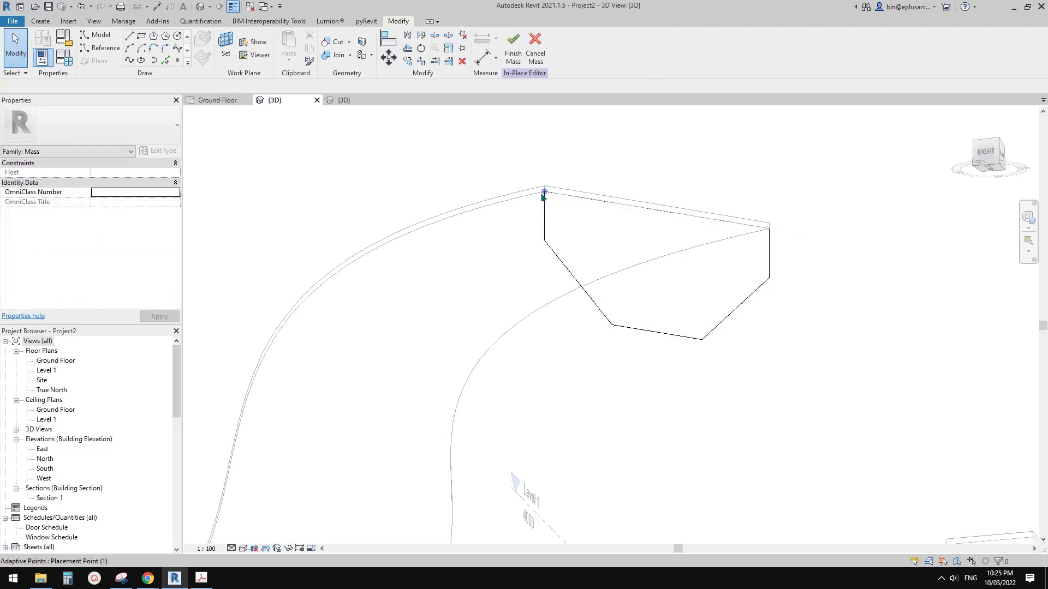
pyautogui.scroll(2, 546, 190)
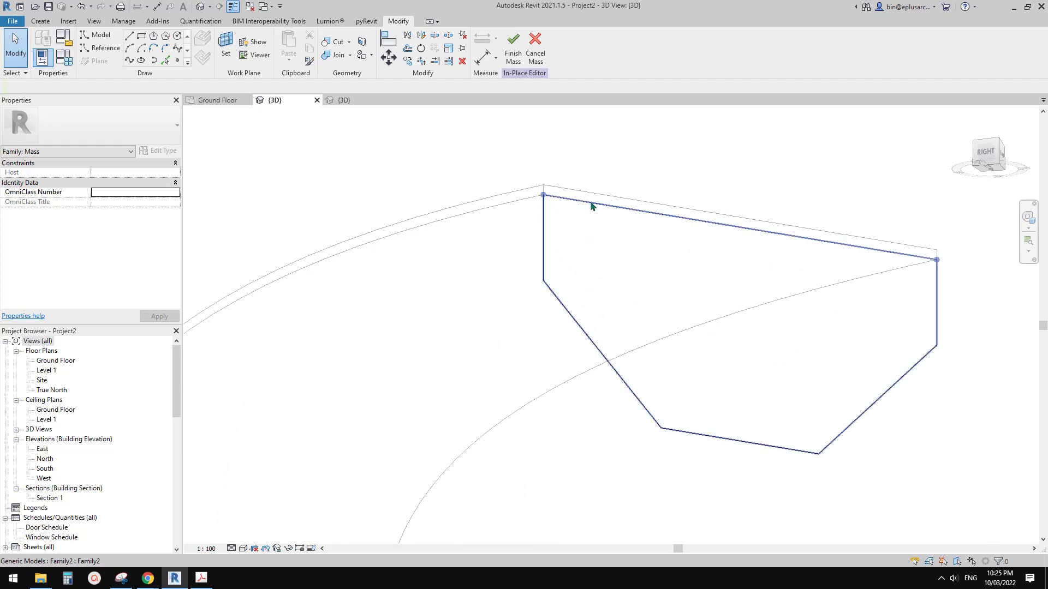
pyautogui.moveTo(617, 208); pyautogui.dragTo(602, 209, button='middle')
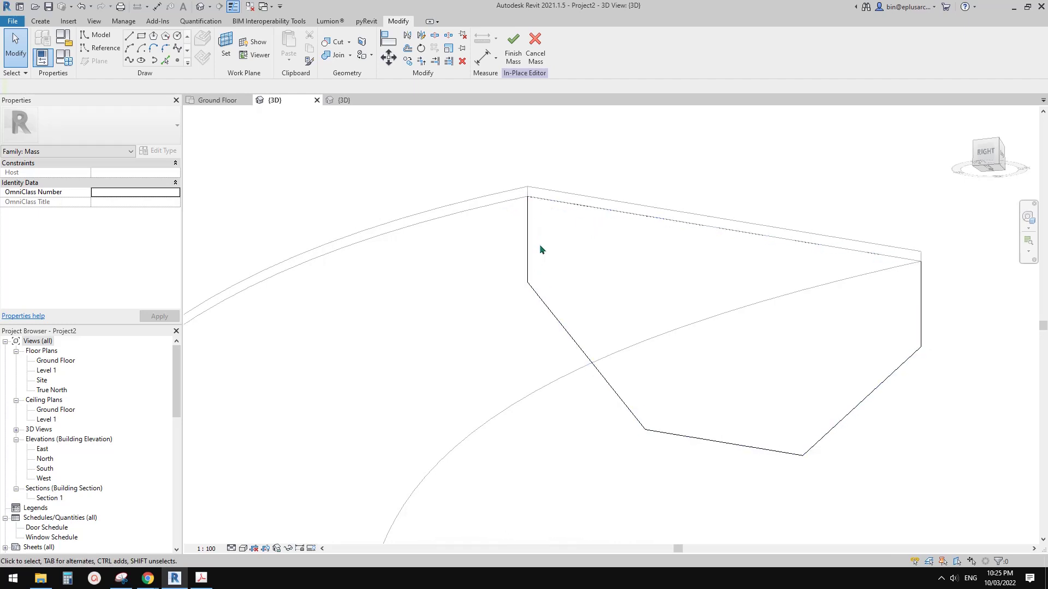
# Place a second Family2 profile between the floor's two curved bottom edges, a short distance from the end profile
pyautogui.moveTo(623, 271); pyautogui.dragTo(627, 242, button='middle')
pyautogui.scroll(-2, 627, 242)
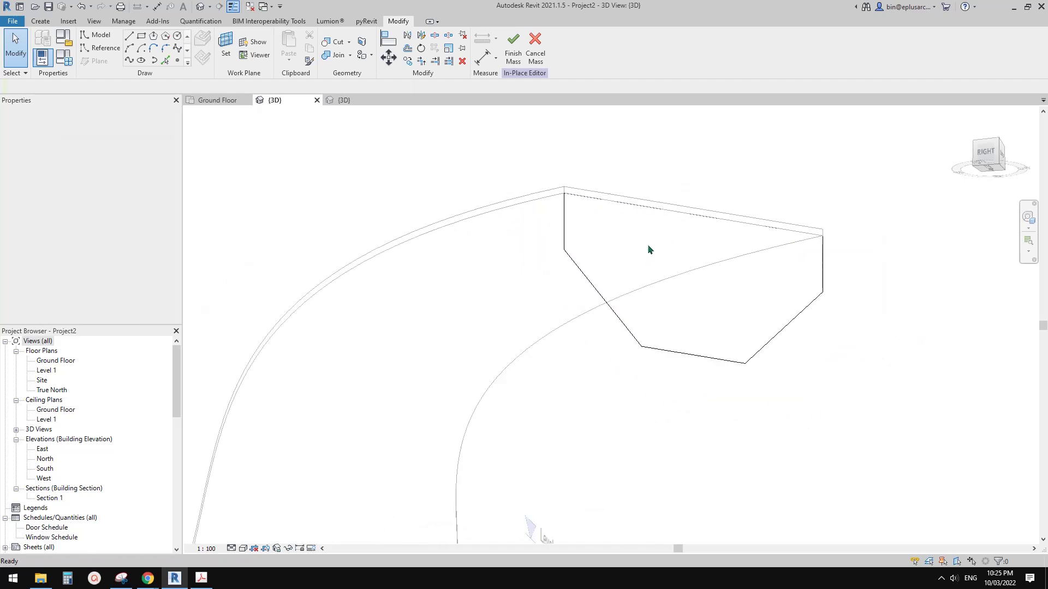
pyautogui.keyDown('shift'); pyautogui.moveTo(581, 281); pyautogui.dragTo(609, 246, button='middle'); pyautogui.keyUp('shift')
pyautogui.scroll(2, 627, 232)
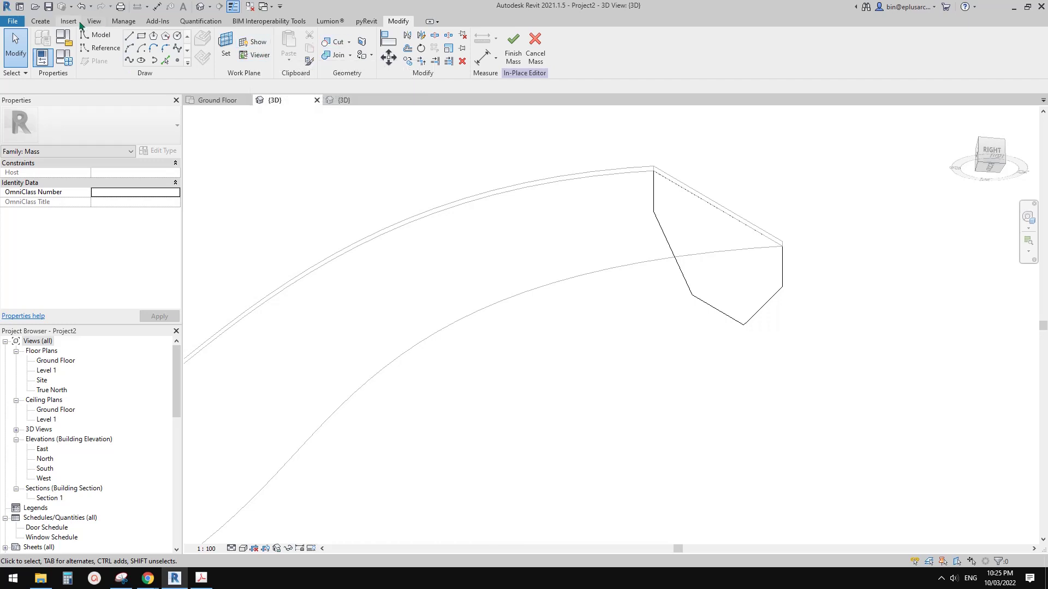
pyautogui.click(40, 20)
pyautogui.click(294, 45)
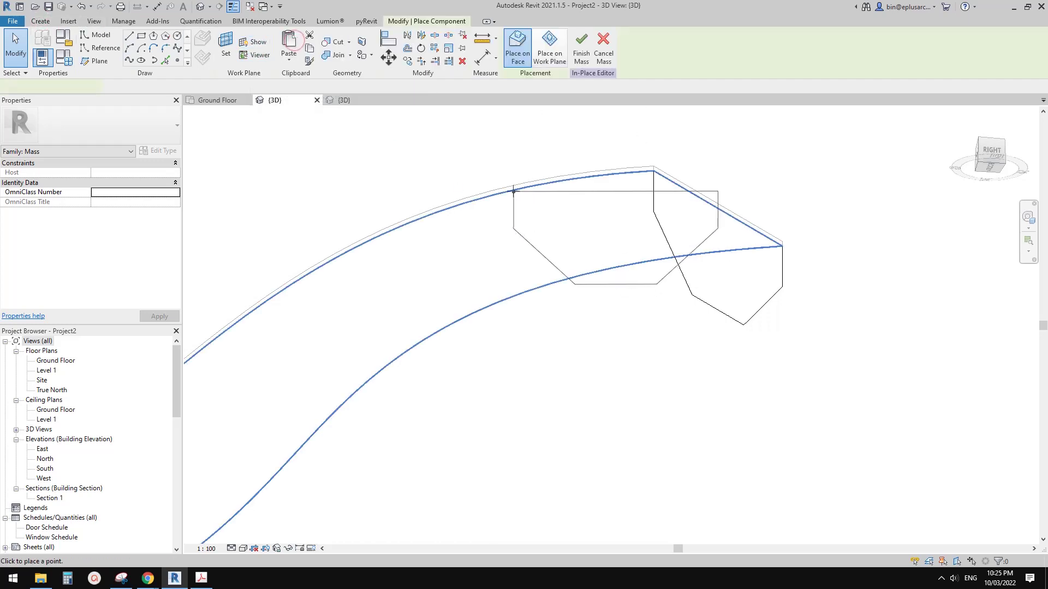
pyautogui.scroll(-4, 594, 251)
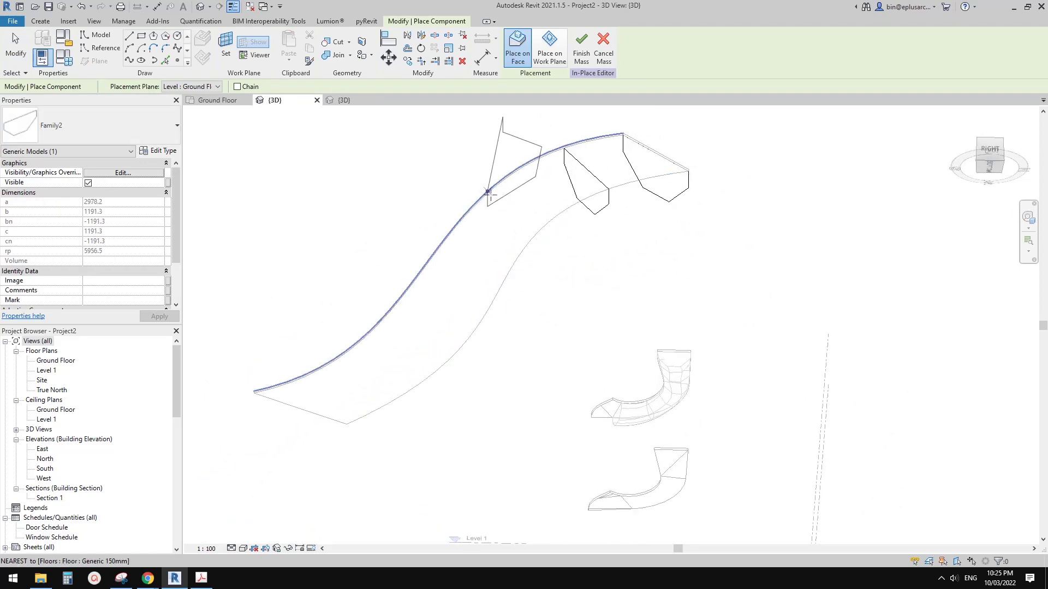
# Try to place a third Family2 profile farther along the curved floor edges, and delete it
pyautogui.click(524, 226)
pyautogui.scroll(2, 508, 213)
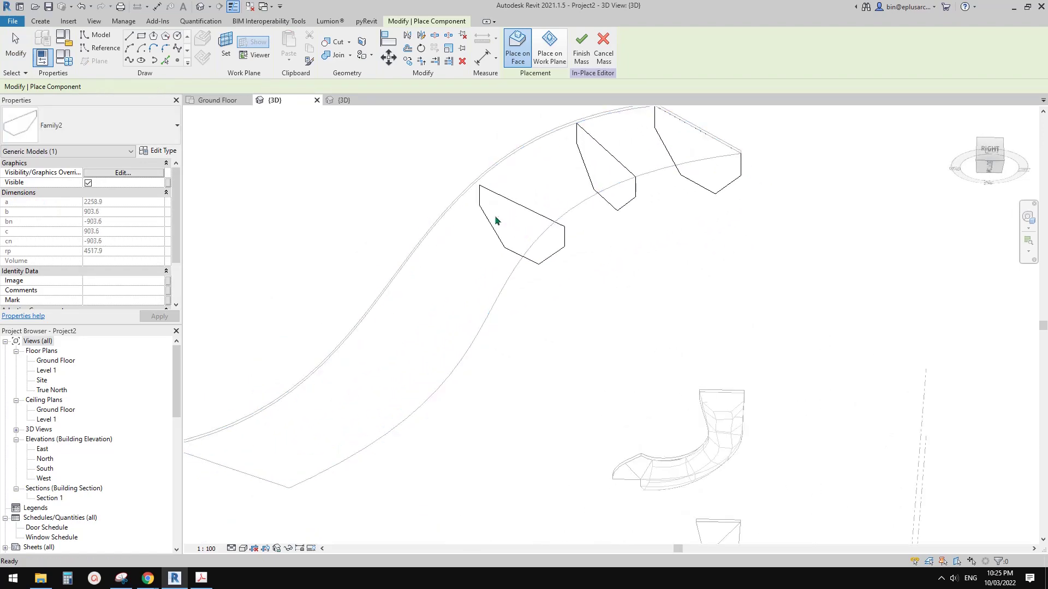
pyautogui.press('Escape')
pyautogui.press('Escape')
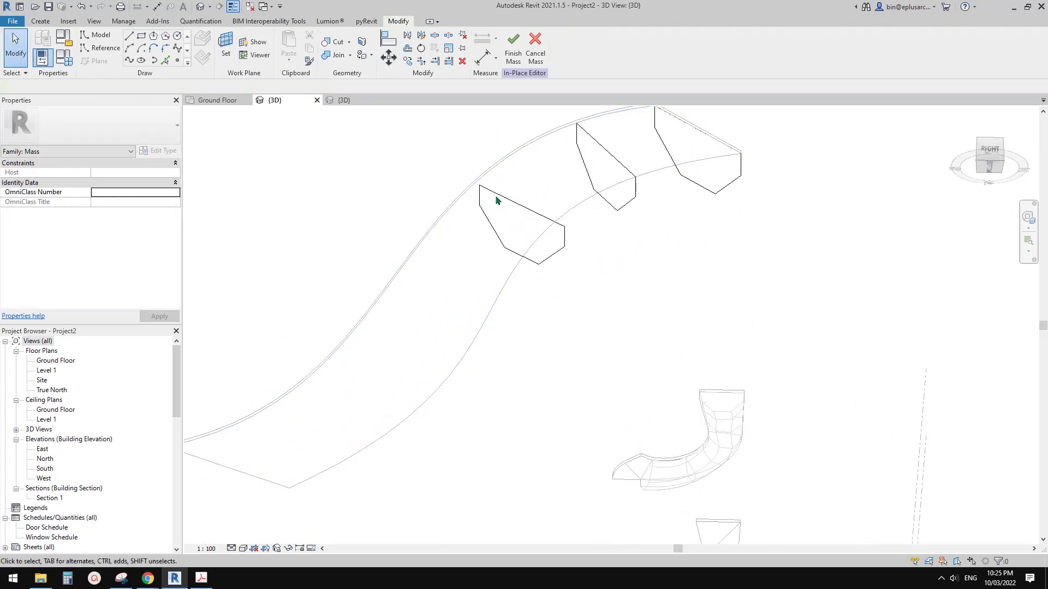
pyautogui.click(564, 236)
pyautogui.press('Delete')
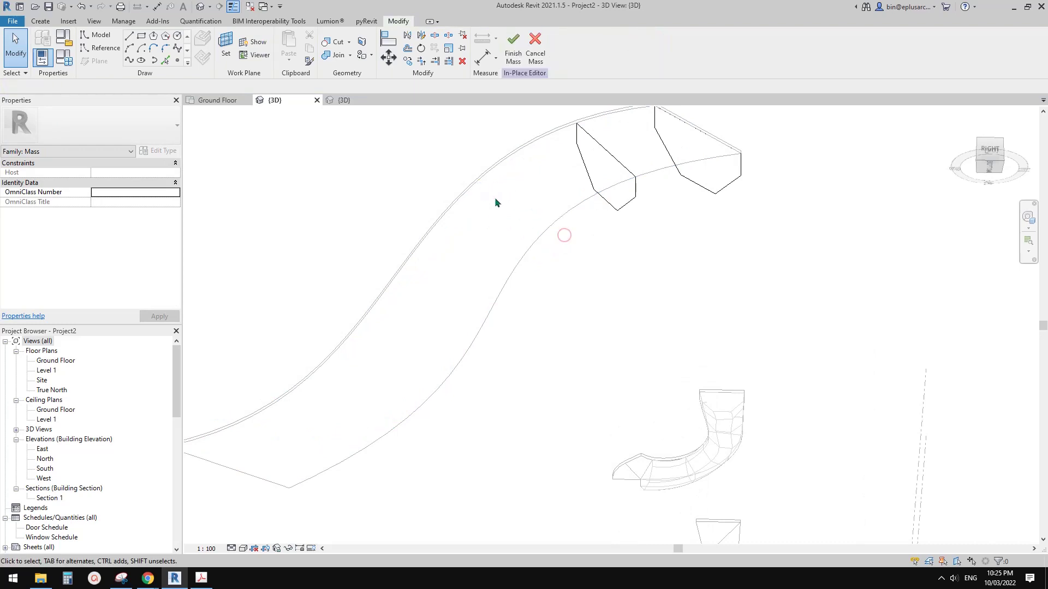
# Place a third Family2 profile farther down the wavy floor, with one point on each curved edge
pyautogui.click(45, 24)
pyautogui.scroll(2, 480, 169)
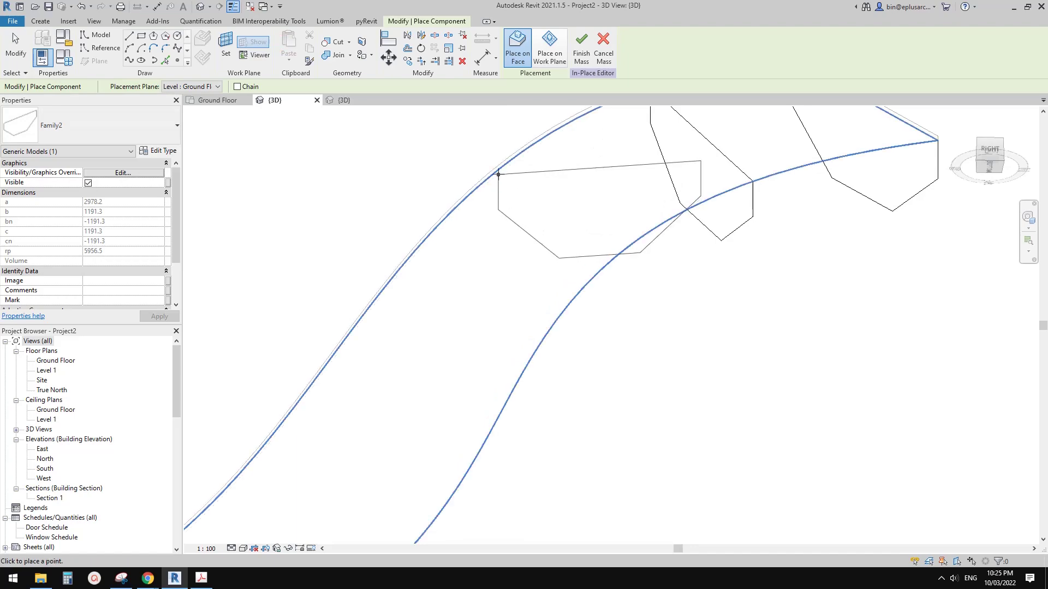
pyautogui.scroll(2, 498, 175)
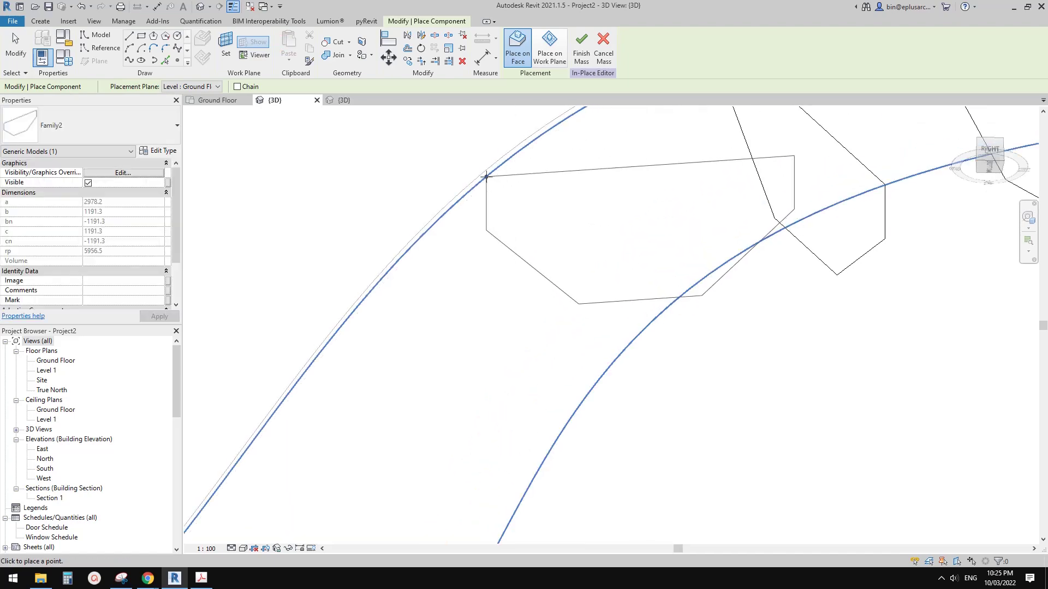
pyautogui.scroll(-2, 489, 194)
pyautogui.keyDown('shift'); pyautogui.moveTo(490, 202); pyautogui.dragTo(492, 345, button='middle'); pyautogui.keyUp('shift')
pyautogui.scroll(-2, 492, 278)
pyautogui.moveTo(492, 277); pyautogui.dragTo(459, 171, button='middle')
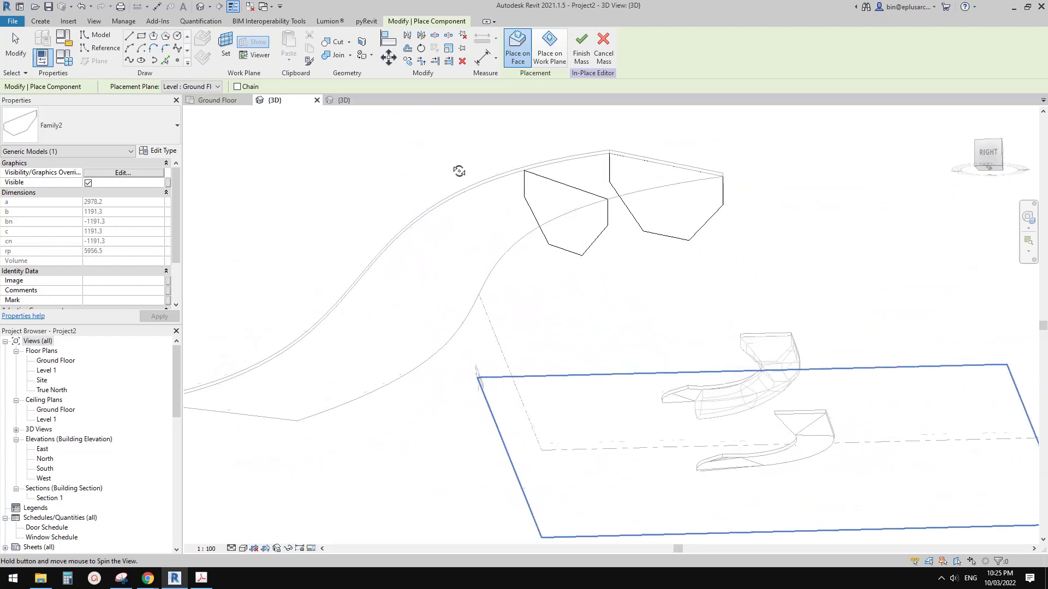
pyautogui.scroll(2, 442, 200)
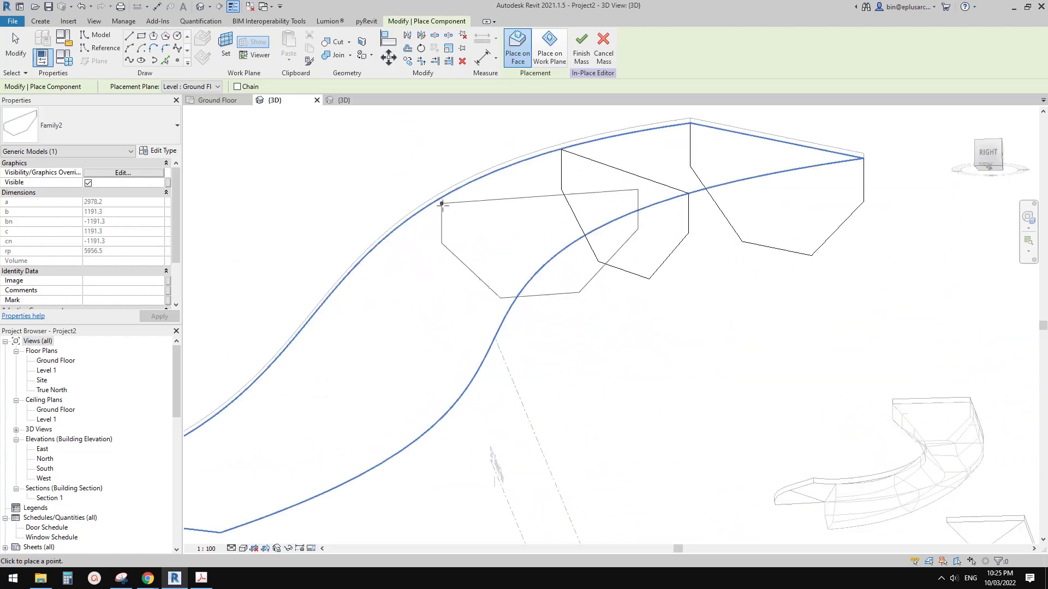
pyautogui.click(443, 193)
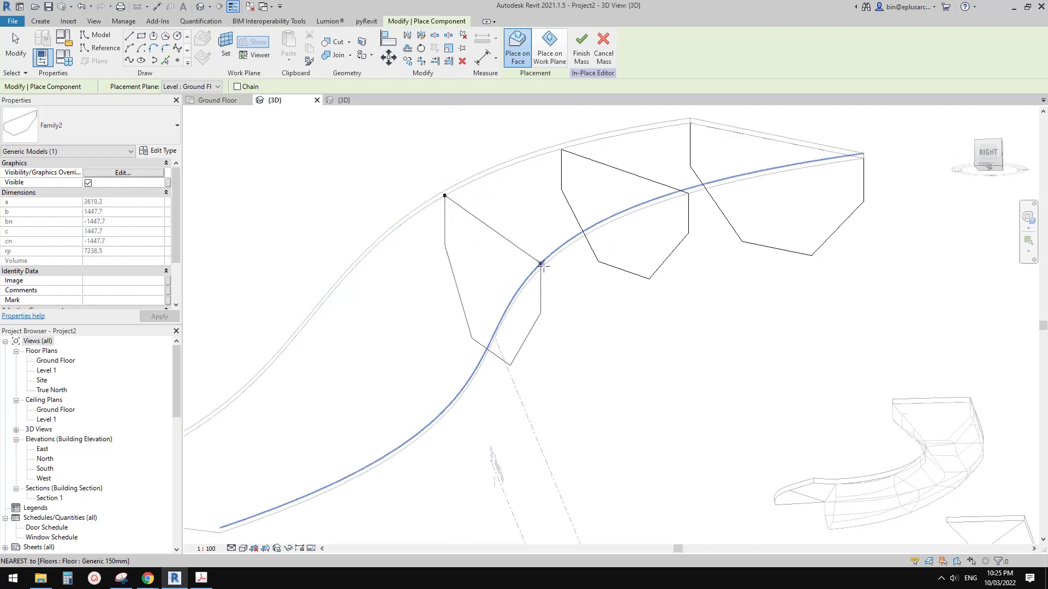
# Place three more Family2 profiles down the floor's curved edges, the last one on its lower end corners
pyautogui.moveTo(449, 298); pyautogui.dragTo(548, 213, button='middle')
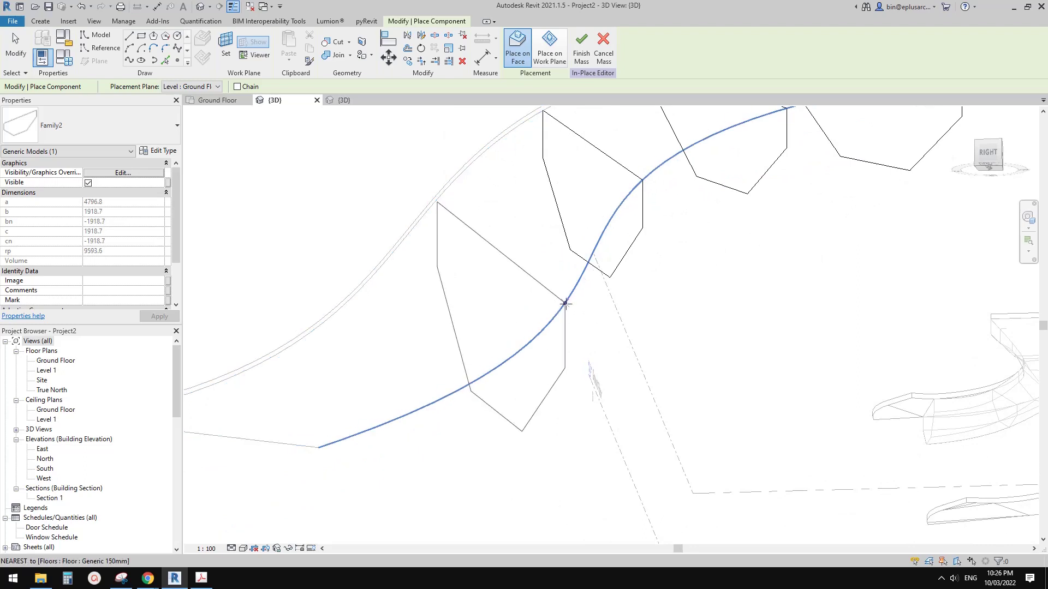
pyautogui.moveTo(413, 325); pyautogui.dragTo(469, 280, button='middle')
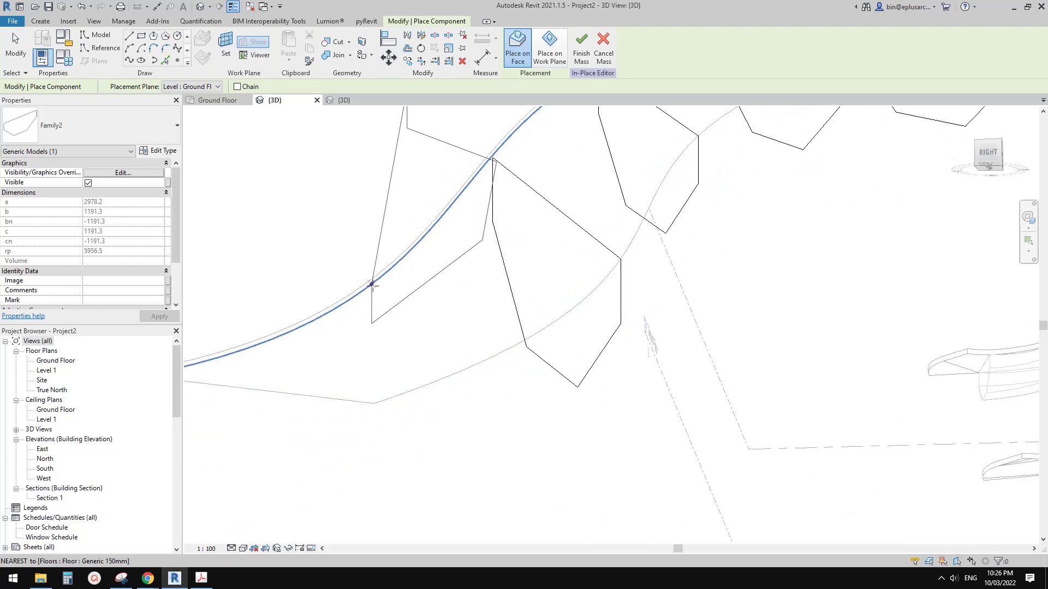
pyautogui.click(483, 361)
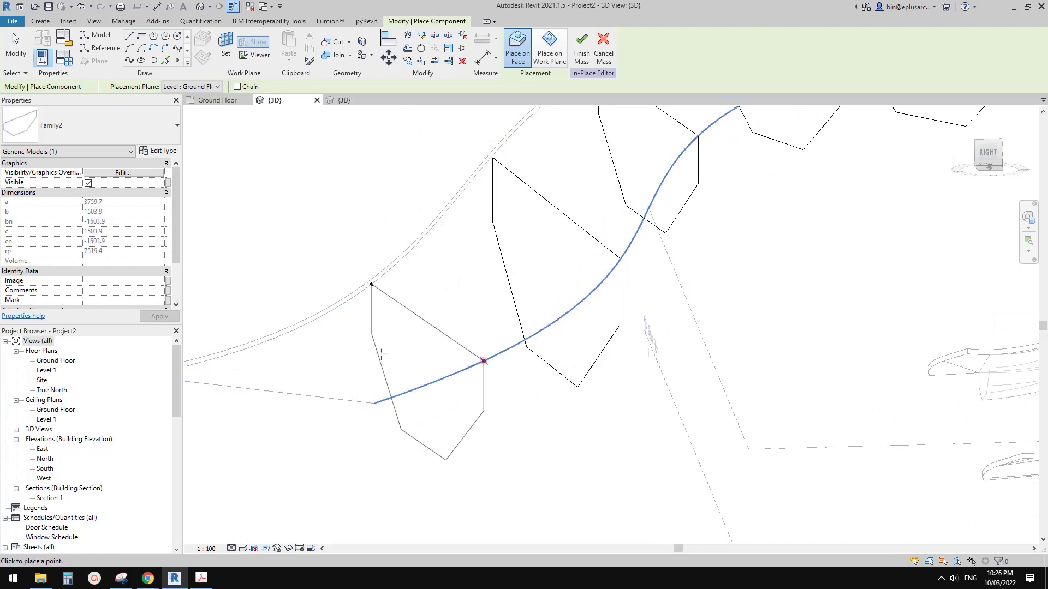
pyautogui.moveTo(379, 353); pyautogui.dragTo(598, 249, button='middle')
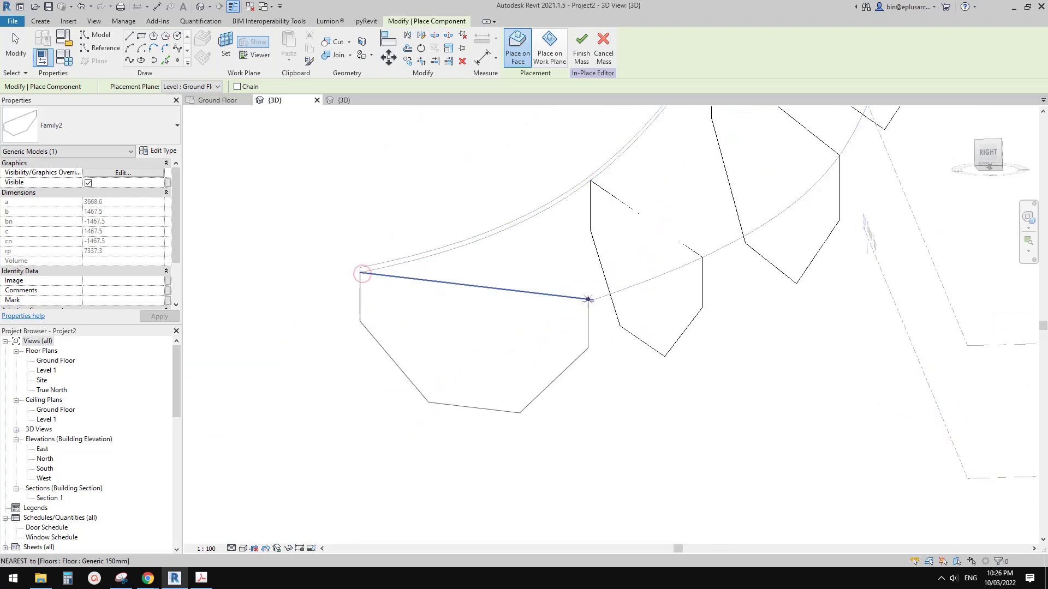
pyautogui.click(592, 300)
pyautogui.press('Escape')
pyautogui.press('Escape')
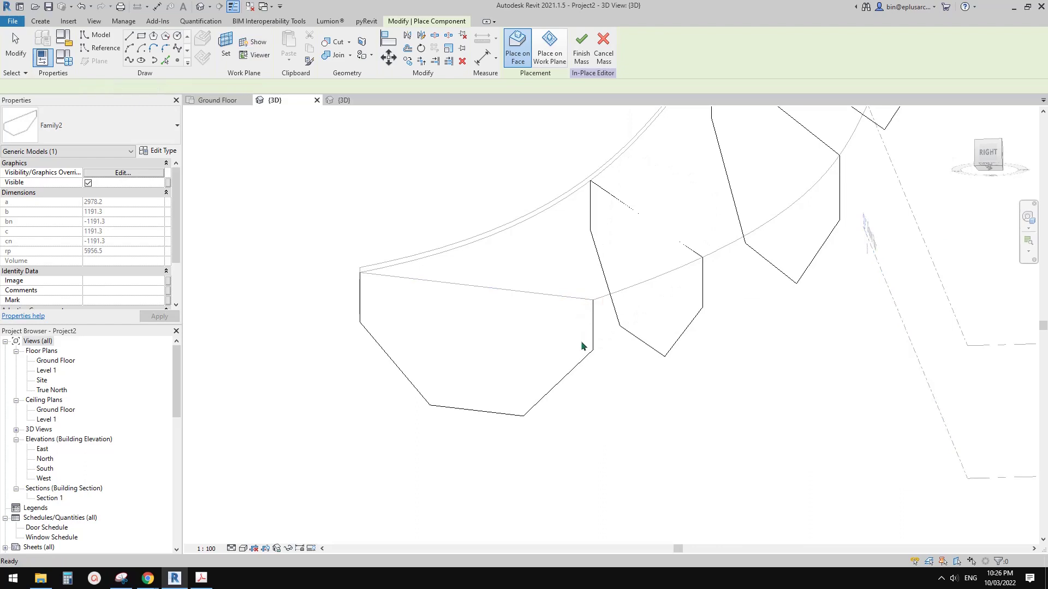
# Try to select all Family2 instances in the entire project and check the selection by category
pyautogui.click(589, 347)
pyautogui.scroll(-4, 589, 344)
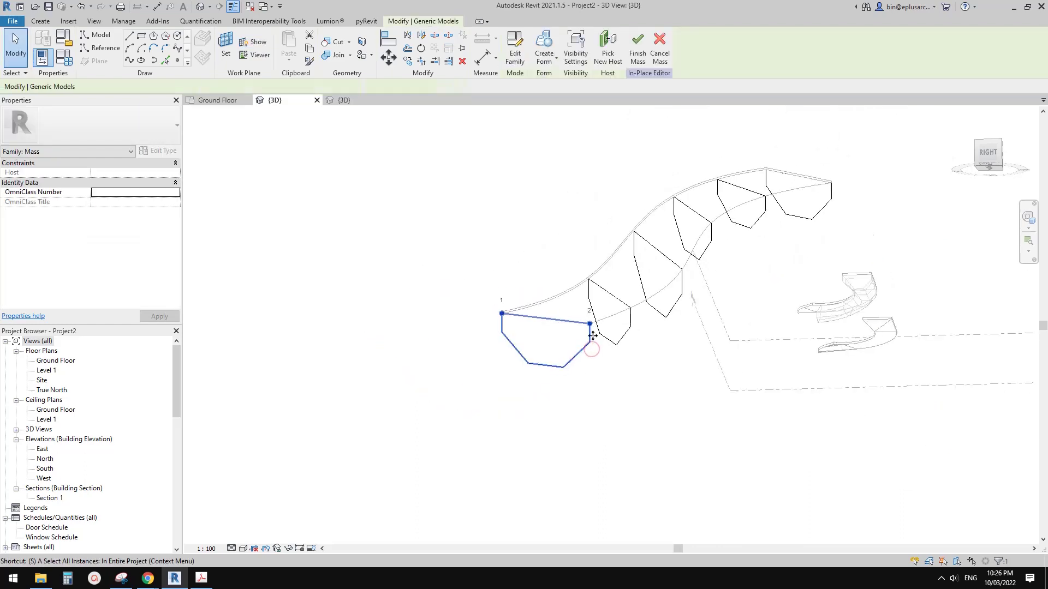
pyautogui.press('s')
pyautogui.press('a')
pyautogui.keyDown('shift'); pyautogui.moveTo(589, 326); pyautogui.dragTo(595, 273, button='middle'); pyautogui.keyUp('shift')
pyautogui.scroll(1, 600, 281)
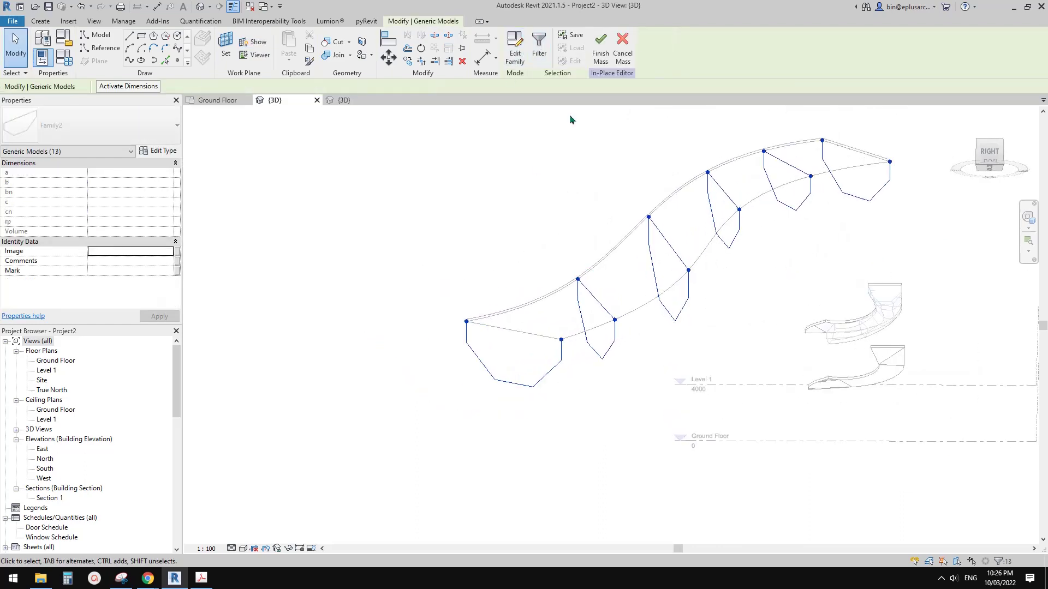
pyautogui.keyDown('shift'); pyautogui.moveTo(571, 119); pyautogui.dragTo(654, 344, button='middle'); pyautogui.keyUp('shift')
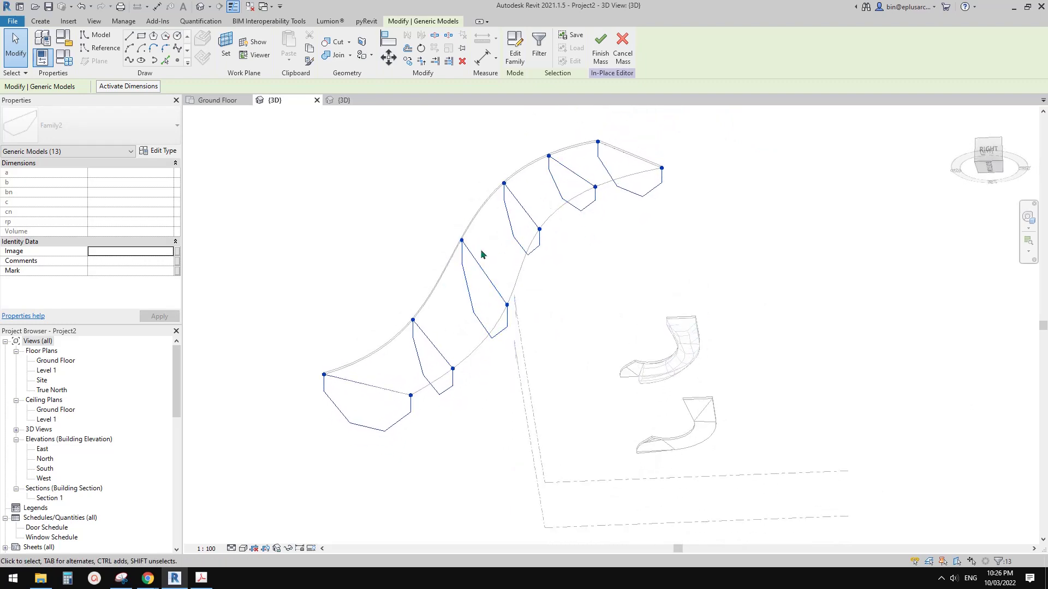
pyautogui.click(539, 46)
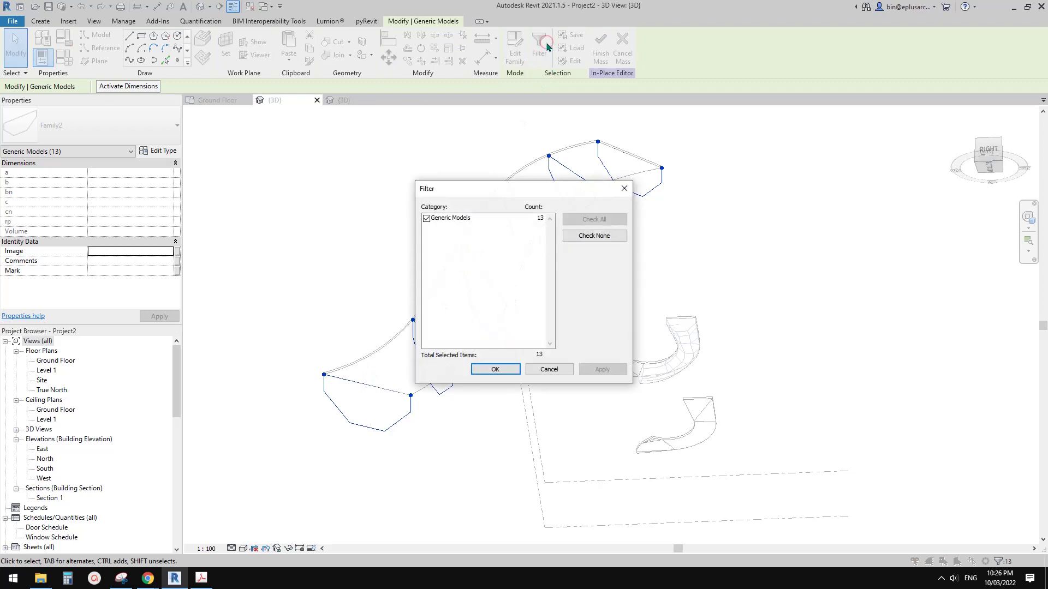
pyautogui.click(623, 188)
# Select only the six profiles beneath the wavy floor and create a solid form from them
pyautogui.scroll(-2, 585, 269)
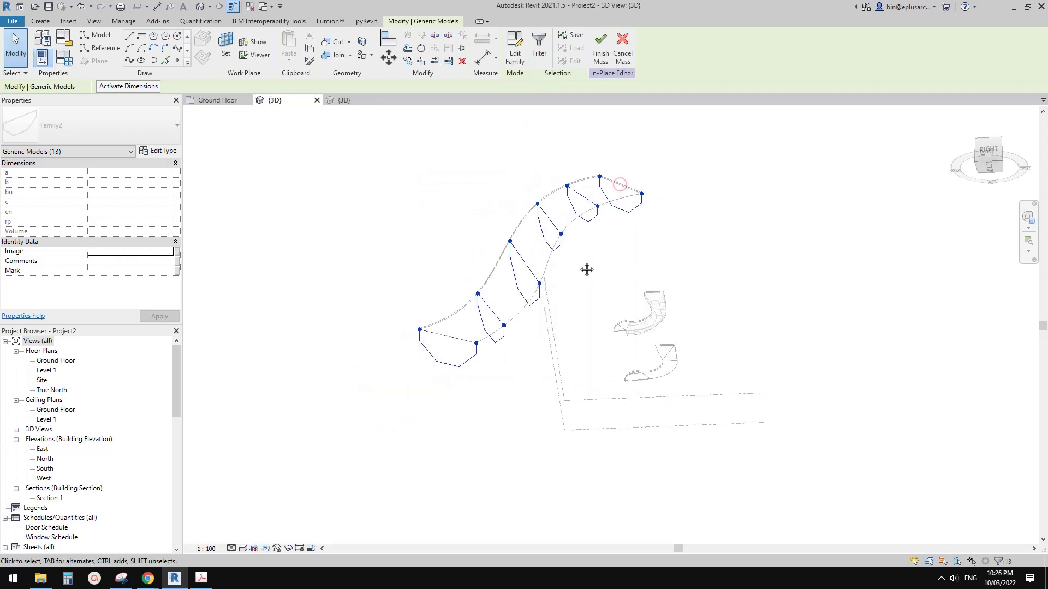
pyautogui.moveTo(443, 132); pyautogui.dragTo(706, 320)
pyautogui.keyDown('ctrl'); pyautogui.moveTo(361, 272); pyautogui.dragTo(581, 403); pyautogui.keyUp('ctrl')
pyautogui.scroll(1, 490, 274)
pyautogui.moveTo(489, 274); pyautogui.dragTo(480, 285, button='middle')
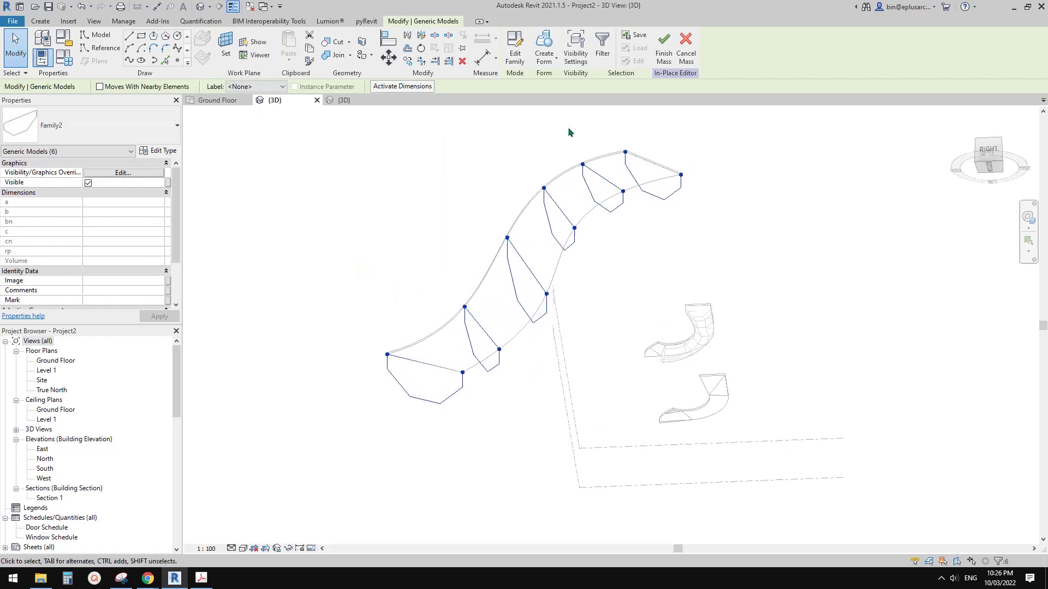
pyautogui.click(634, 247)
pyautogui.keyDown('shift'); pyautogui.moveTo(635, 247); pyautogui.dragTo(498, 417, button='middle'); pyautogui.keyUp('shift')
pyautogui.scroll(3, 512, 345)
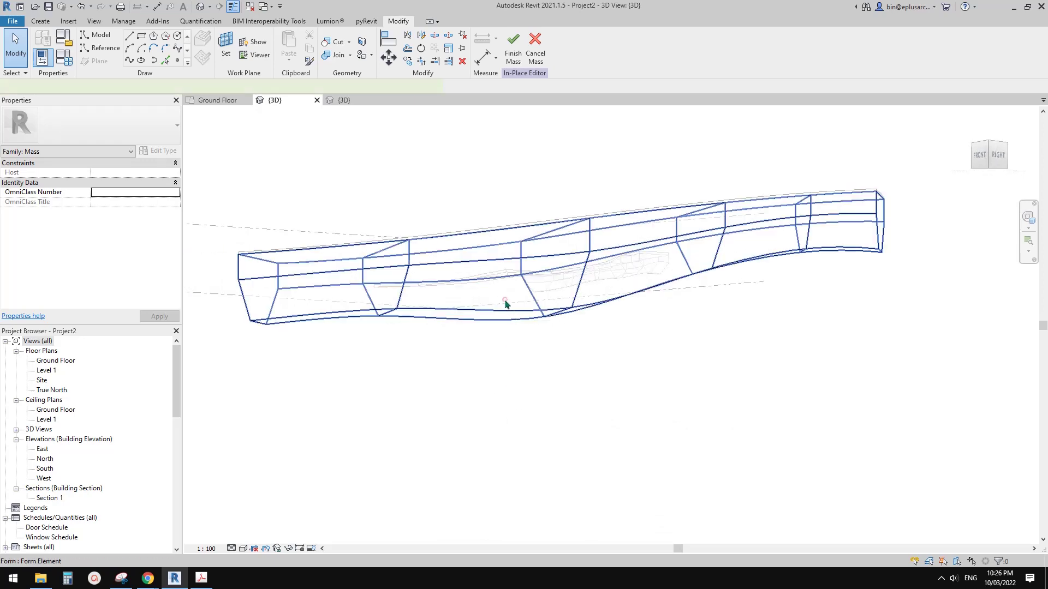
# Examine the new form and the profiles within it from several sides
pyautogui.click(505, 304)
pyautogui.keyDown('shift'); pyautogui.moveTo(505, 304); pyautogui.dragTo(411, 306, button='middle'); pyautogui.keyUp('shift')
pyautogui.press('Escape')
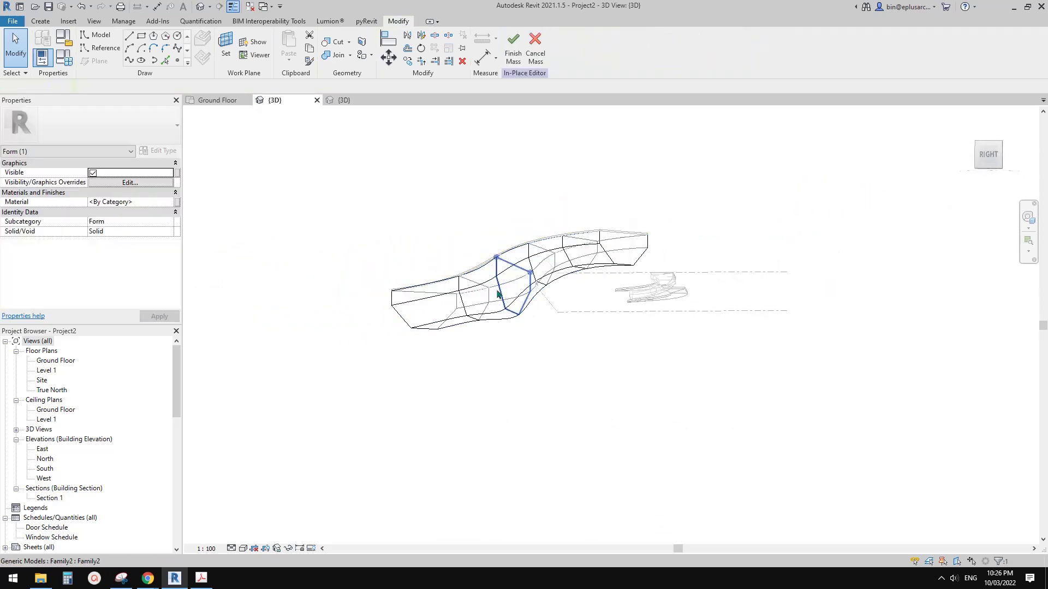
pyautogui.moveTo(478, 213); pyautogui.dragTo(713, 339)
pyautogui.press('Escape')
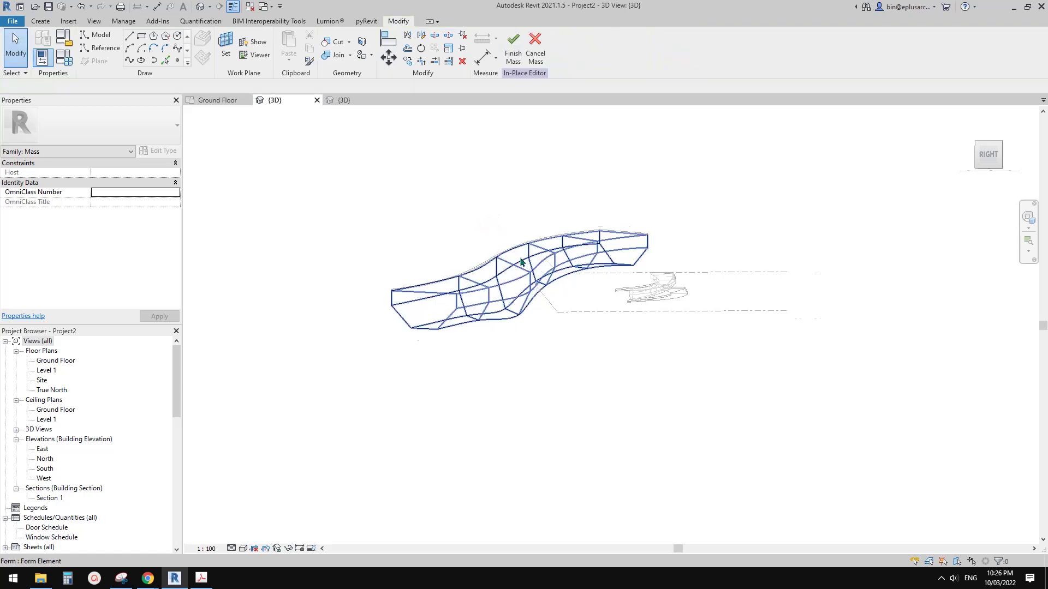
pyautogui.scroll(1, 522, 261)
pyautogui.click(490, 274)
pyautogui.keyDown('shift'); pyautogui.moveTo(489, 275); pyautogui.dragTo(569, 277, button='middle'); pyautogui.keyUp('shift')
pyautogui.scroll(2, 569, 276)
pyautogui.press('Escape')
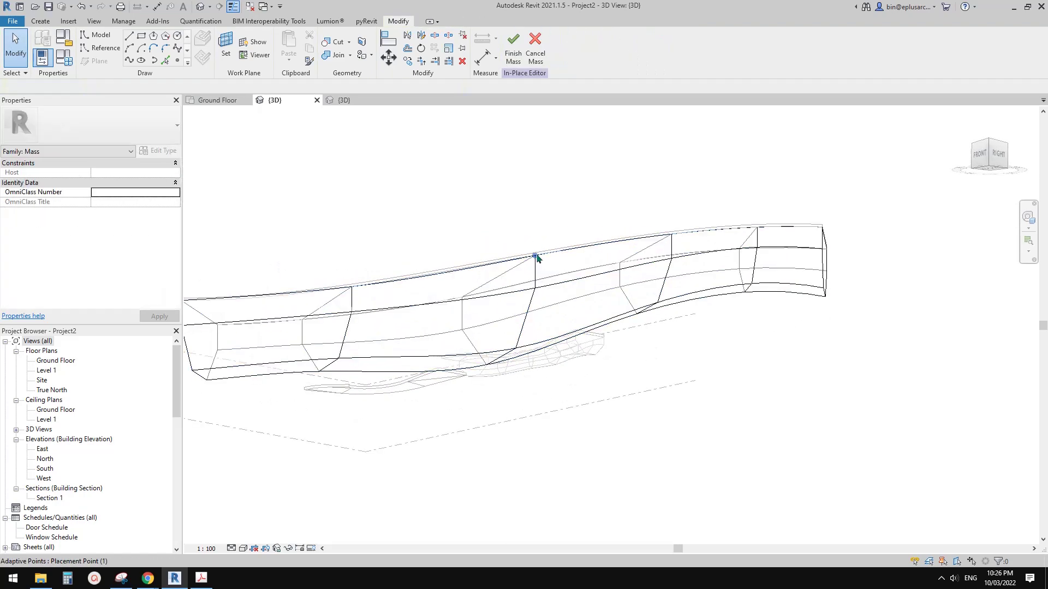
# Slide both placement points of the third profile from the lower end along the floor, point 1 to a hosted U parameter of about 0.517
pyautogui.click(530, 263)
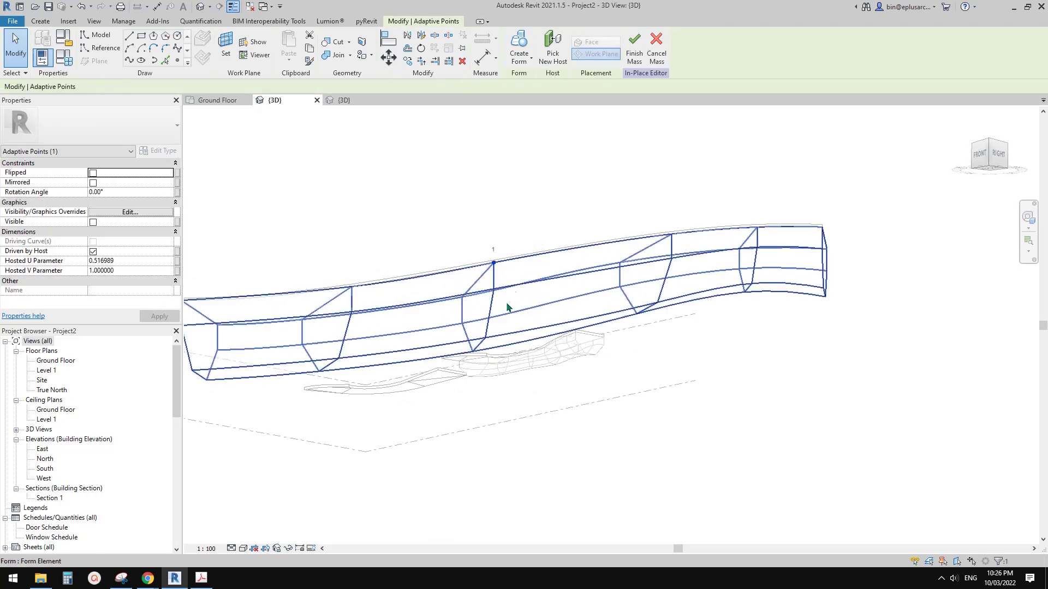
pyautogui.keyDown('shift'); pyautogui.moveTo(506, 302); pyautogui.dragTo(671, 299, button='middle'); pyautogui.keyUp('shift')
pyautogui.click(671, 263)
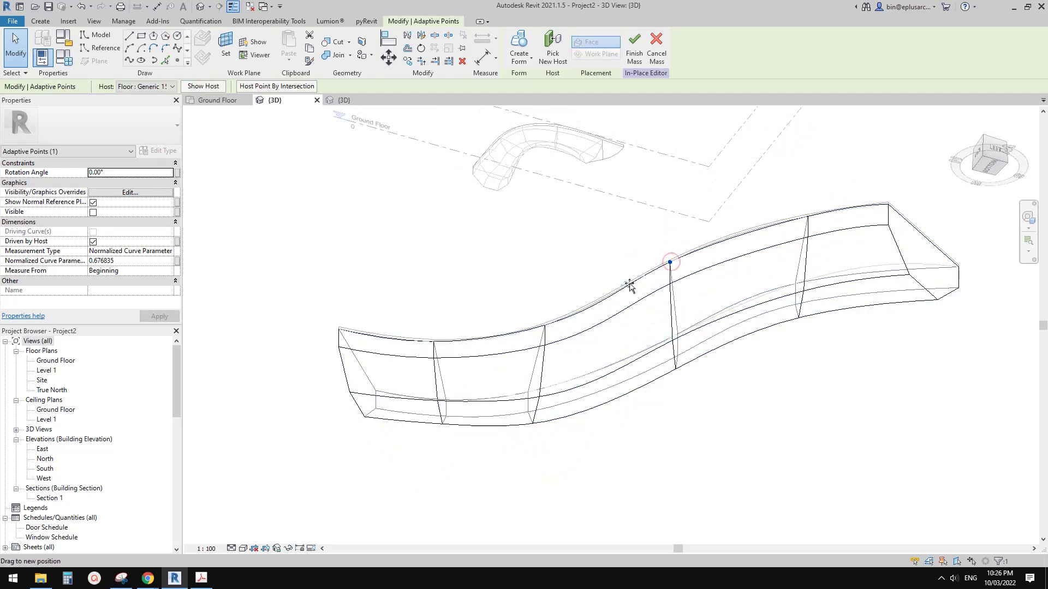
pyautogui.moveTo(629, 286); pyautogui.dragTo(627, 285)
# Slide placement point 2 of the two neighbouring profiles along the curved edge to normalized curve parameters of about 0.815 and 0.290
pyautogui.click(808, 217)
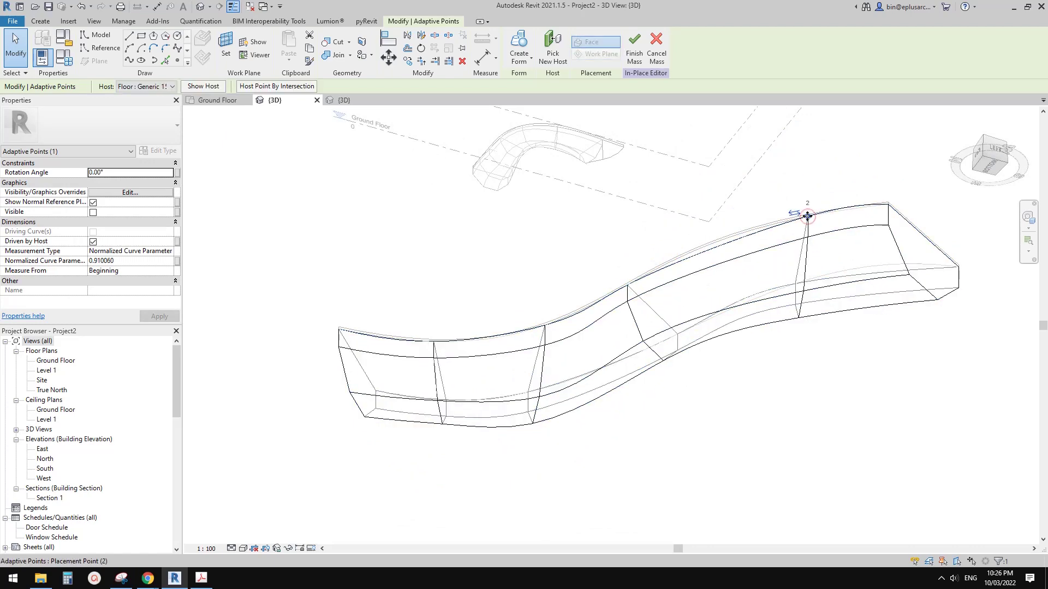
pyautogui.moveTo(740, 282); pyautogui.dragTo(728, 293)
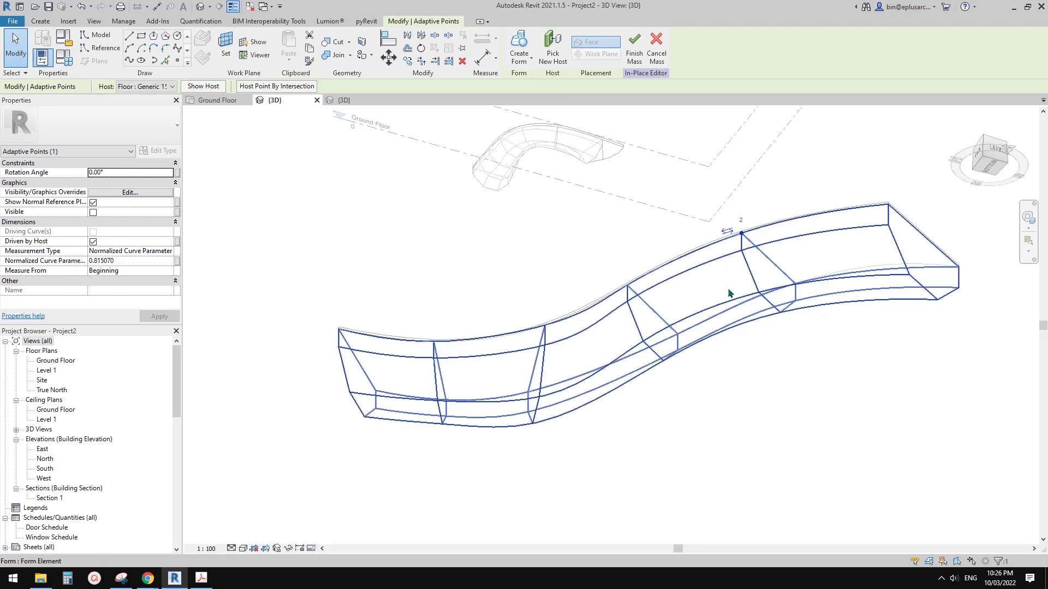
pyautogui.click(543, 327)
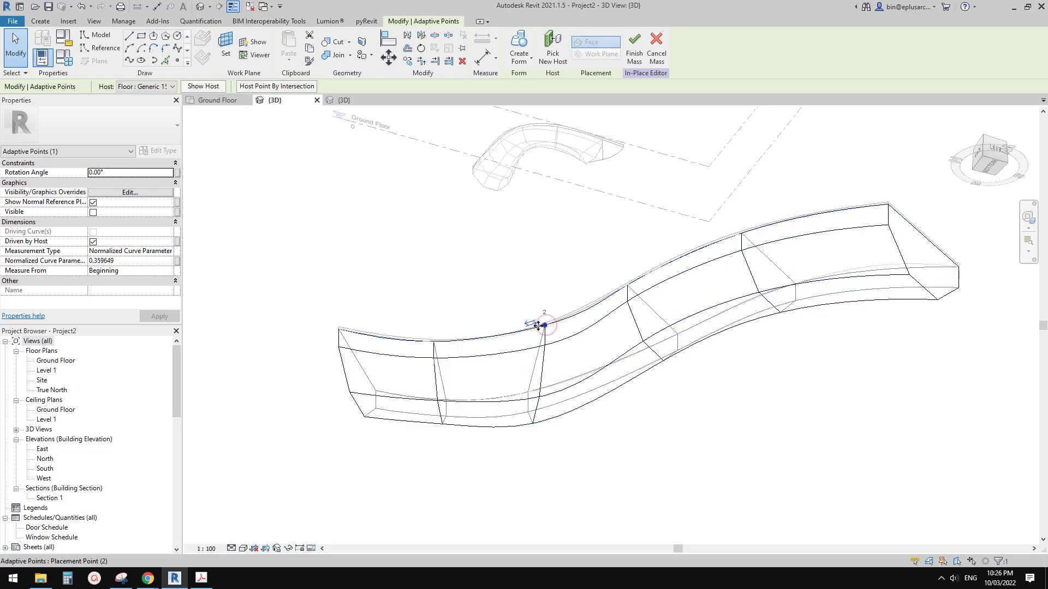
pyautogui.moveTo(615, 396); pyautogui.dragTo(548, 418)
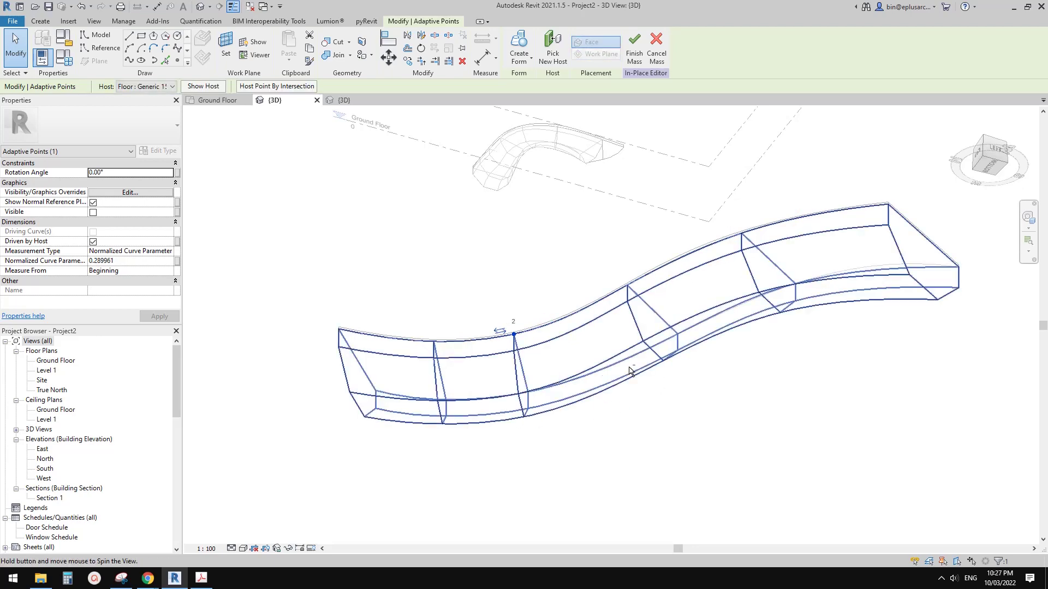
# Try a normalized curve parameter of 0.6 for placement point 1 of the selected profile, and settle on 0.65
pyautogui.keyDown('shift'); pyautogui.moveTo(629, 371); pyautogui.dragTo(542, 343, button='middle'); pyautogui.keyUp('shift')
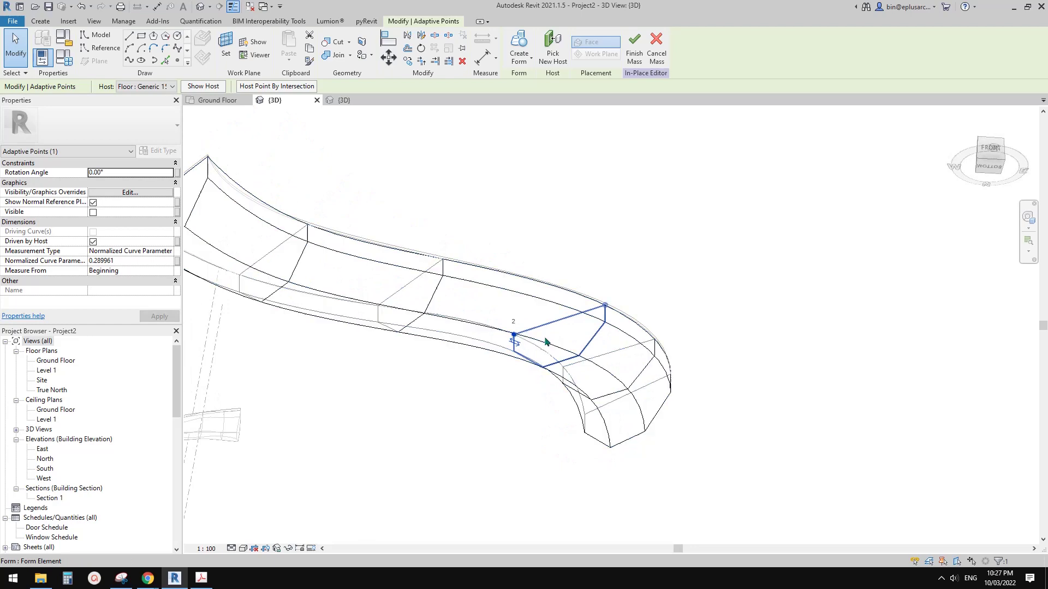
pyautogui.click(606, 306)
pyautogui.keyDown('shift'); pyautogui.moveTo(441, 294); pyautogui.dragTo(359, 306, button='middle'); pyautogui.keyUp('shift')
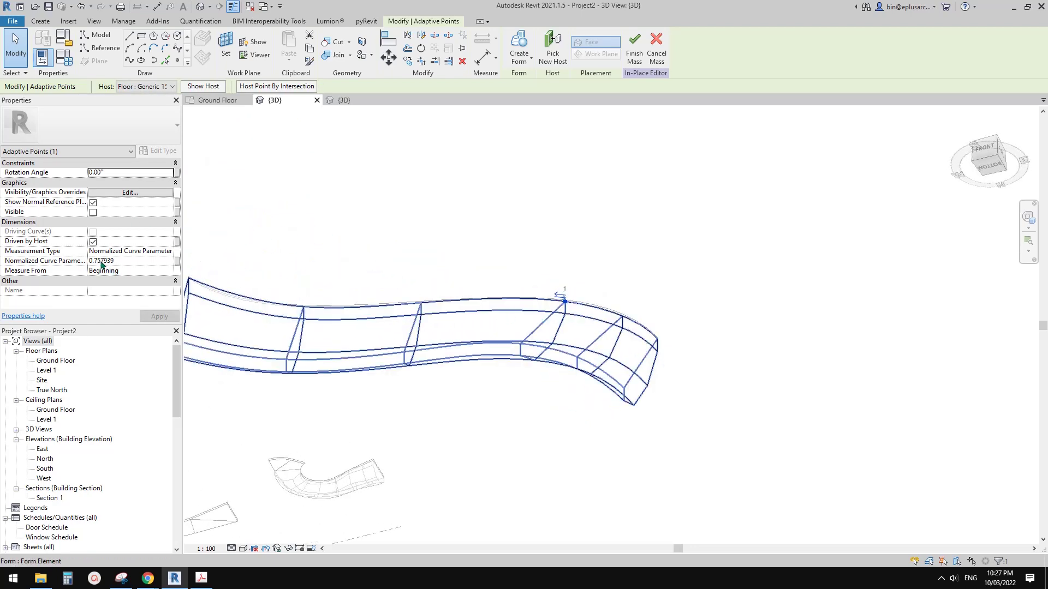
pyautogui.click(130, 262)
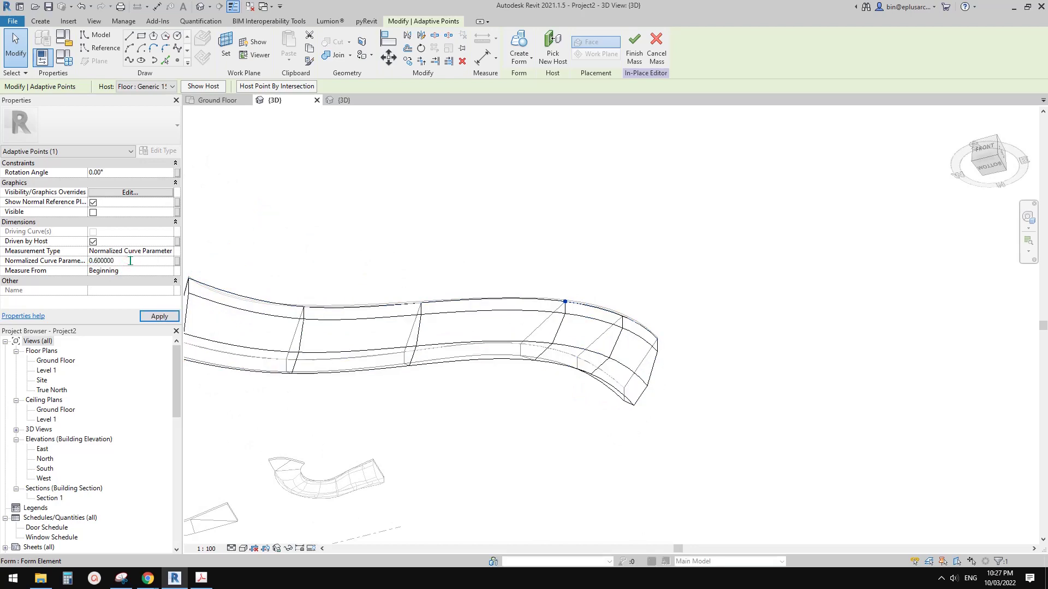
pyautogui.moveTo(515, 332); pyautogui.dragTo(539, 328, button='middle')
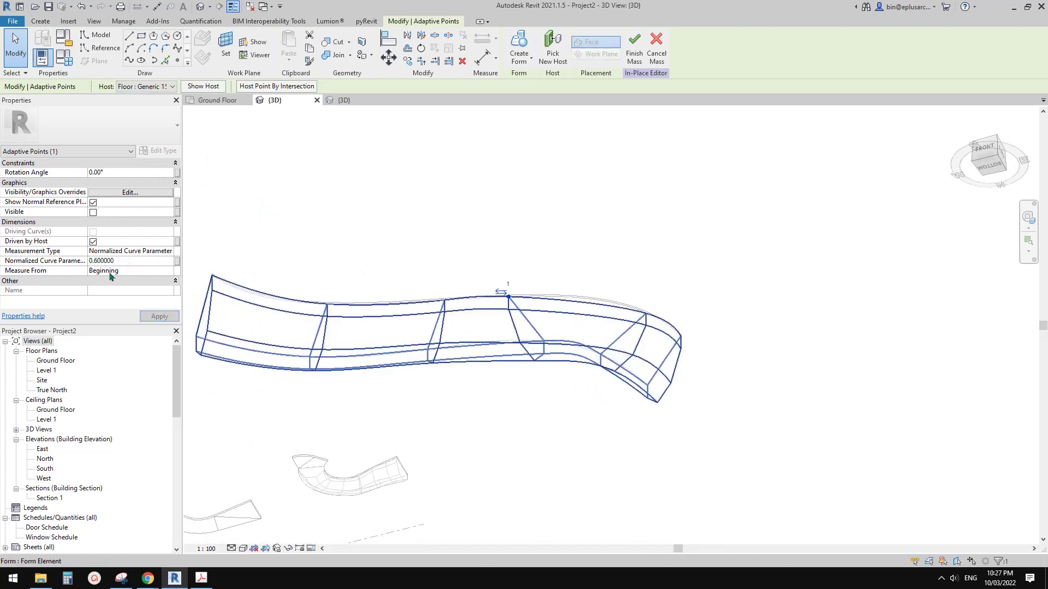
pyautogui.click(133, 260)
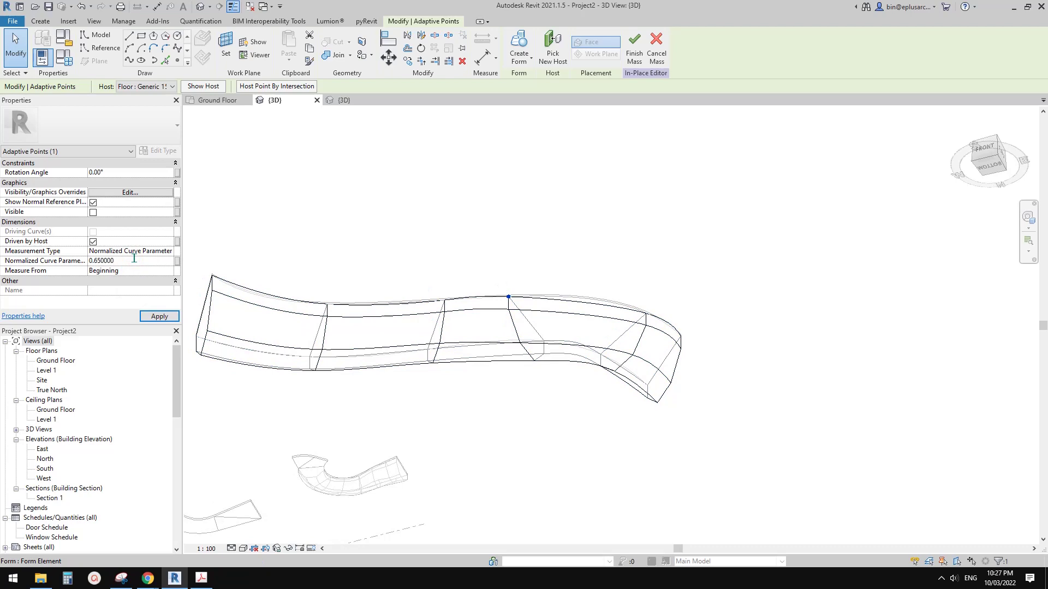
pyautogui.keyDown('shift'); pyautogui.moveTo(386, 278); pyautogui.dragTo(471, 287, button='middle'); pyautogui.keyUp('shift')
# Slide the profile nearest the curved end inward along the floor, and bring its placement point 1 back onto the floor's edge
pyautogui.scroll(1, 470, 286)
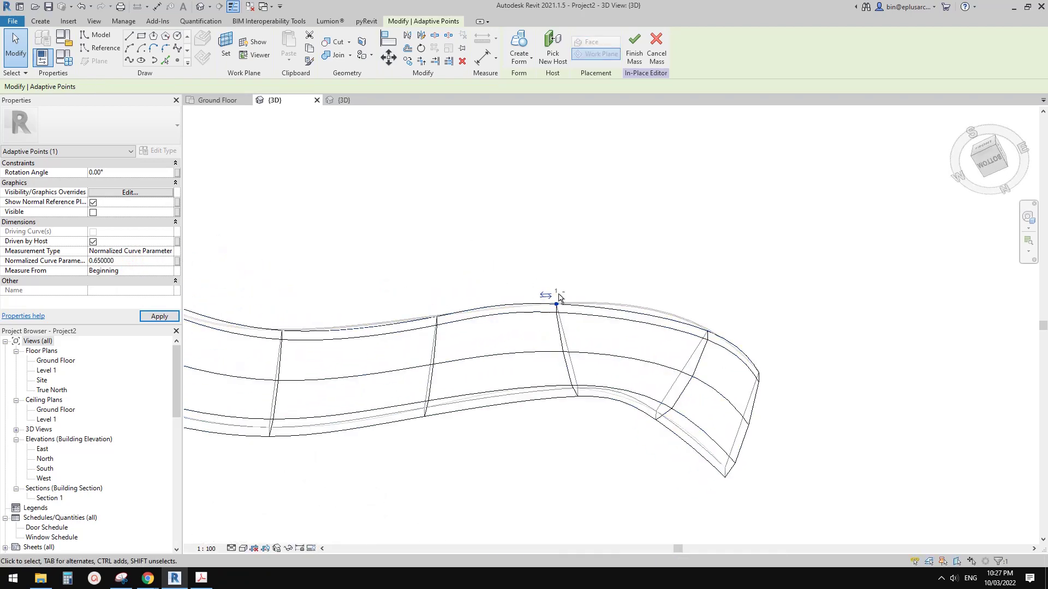
pyautogui.moveTo(700, 331); pyautogui.dragTo(584, 317, button='middle')
pyautogui.scroll(1, 582, 311)
pyautogui.click(581, 296)
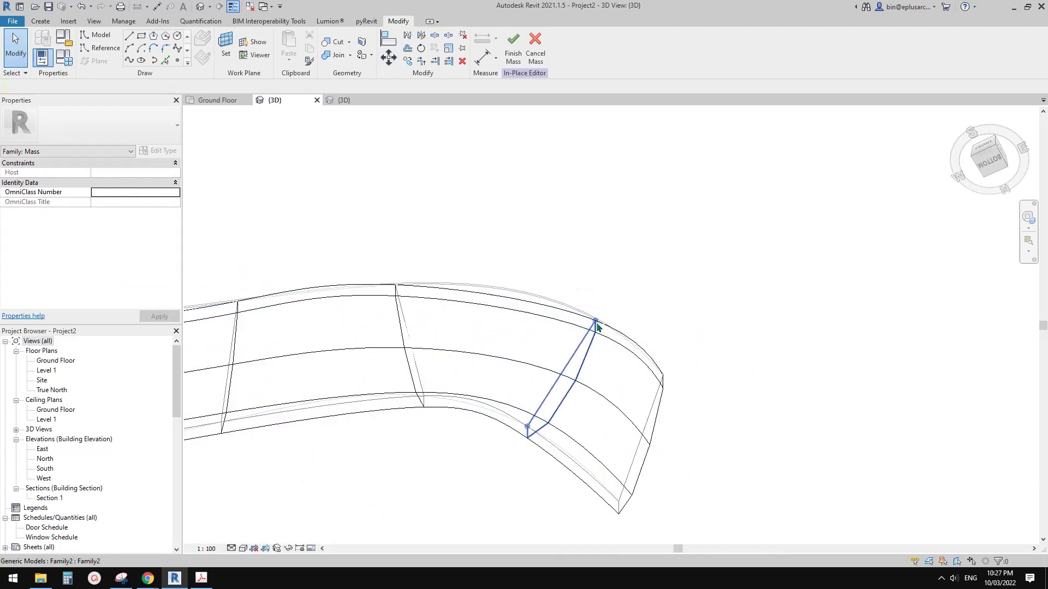
pyautogui.click(595, 324)
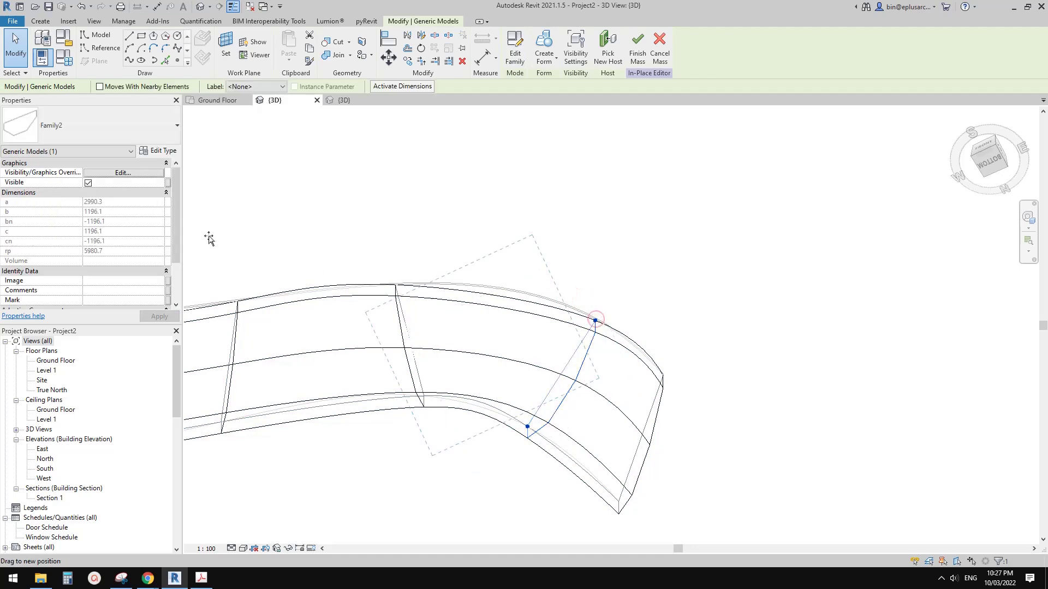
pyautogui.moveTo(209, 239); pyautogui.dragTo(95, 265)
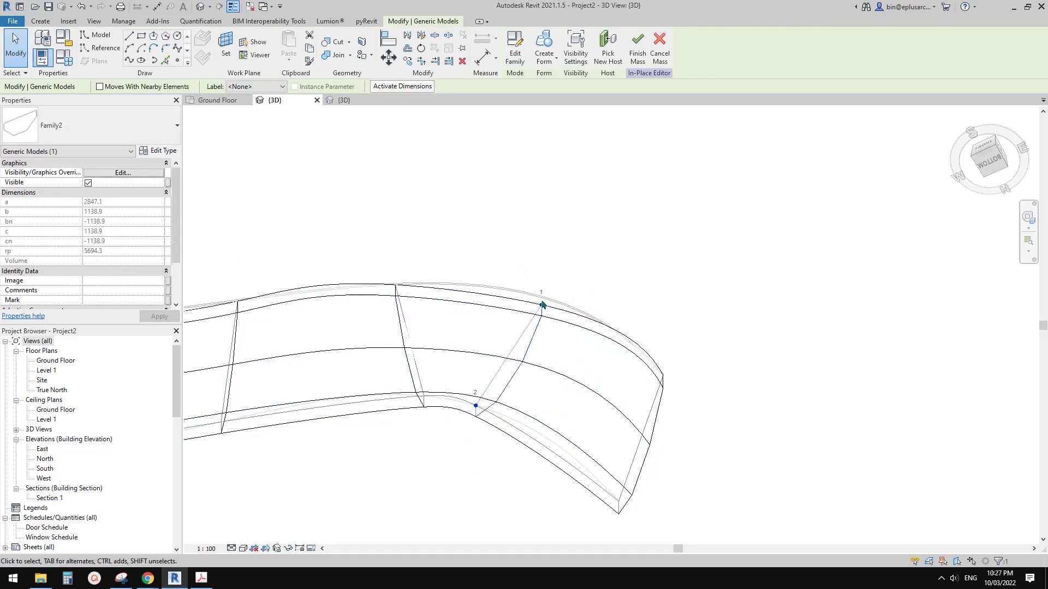
pyautogui.scroll(3, 542, 304)
pyautogui.press('Escape')
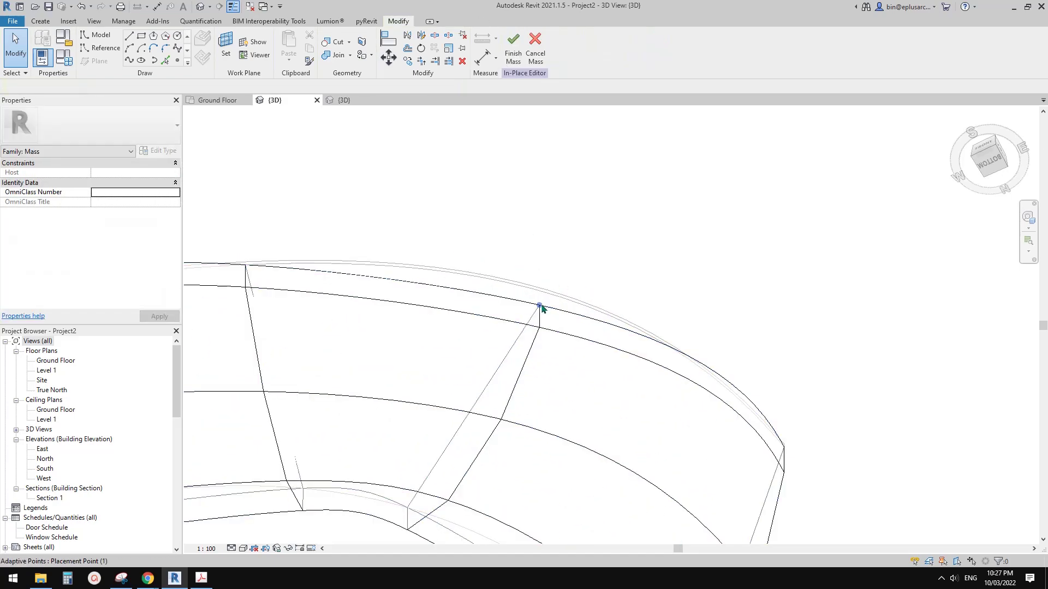
pyautogui.click(540, 305)
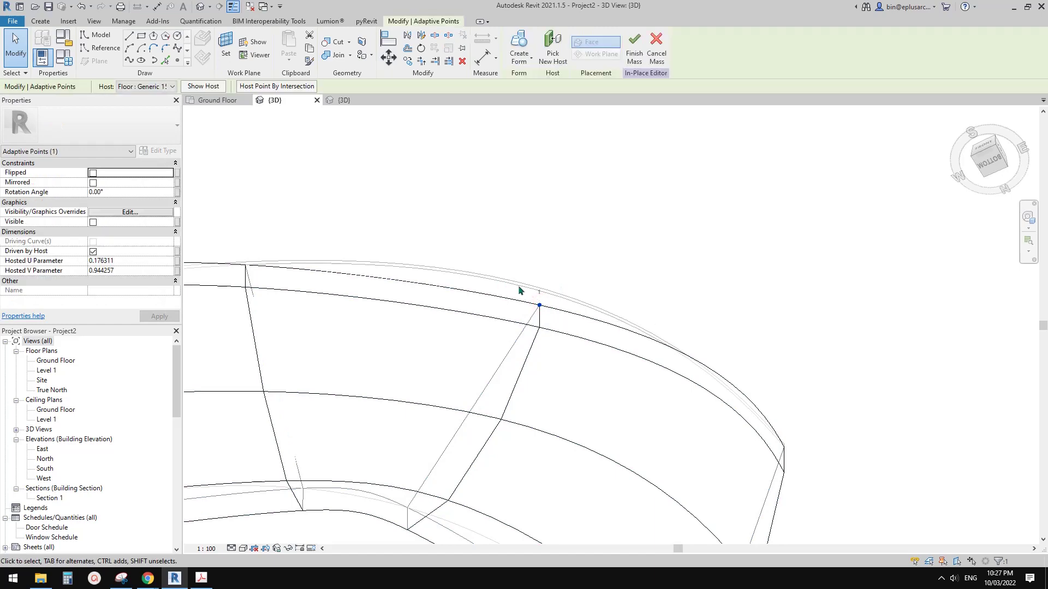
pyautogui.click(558, 296)
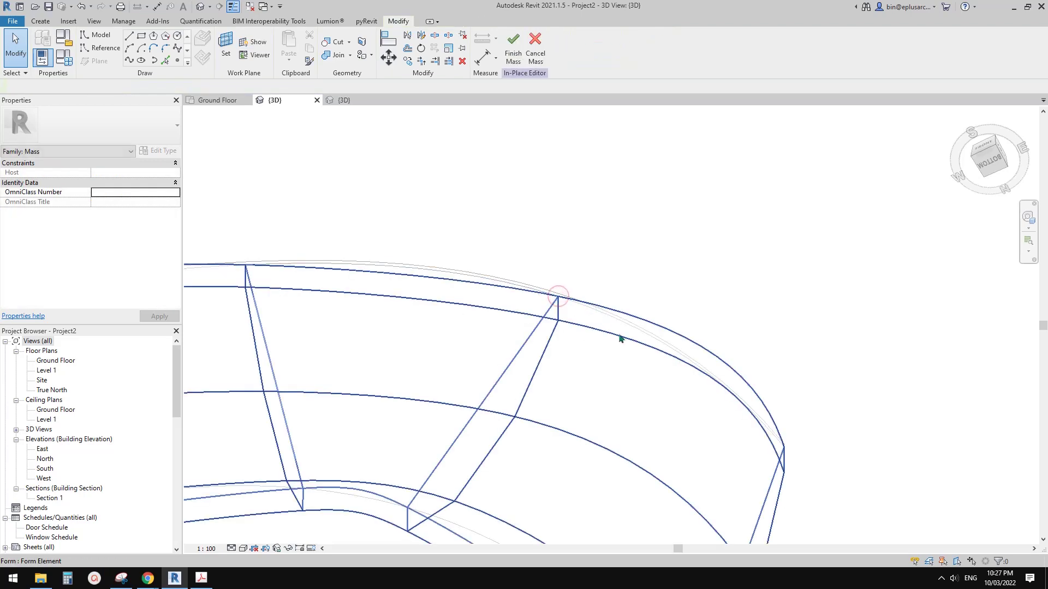
# Try the same profile closer to the floor's end, and slide it back towards the middle of the curve
pyautogui.keyDown('shift'); pyautogui.moveTo(620, 339); pyautogui.dragTo(565, 367, button='middle'); pyautogui.keyUp('shift')
pyautogui.click(540, 332)
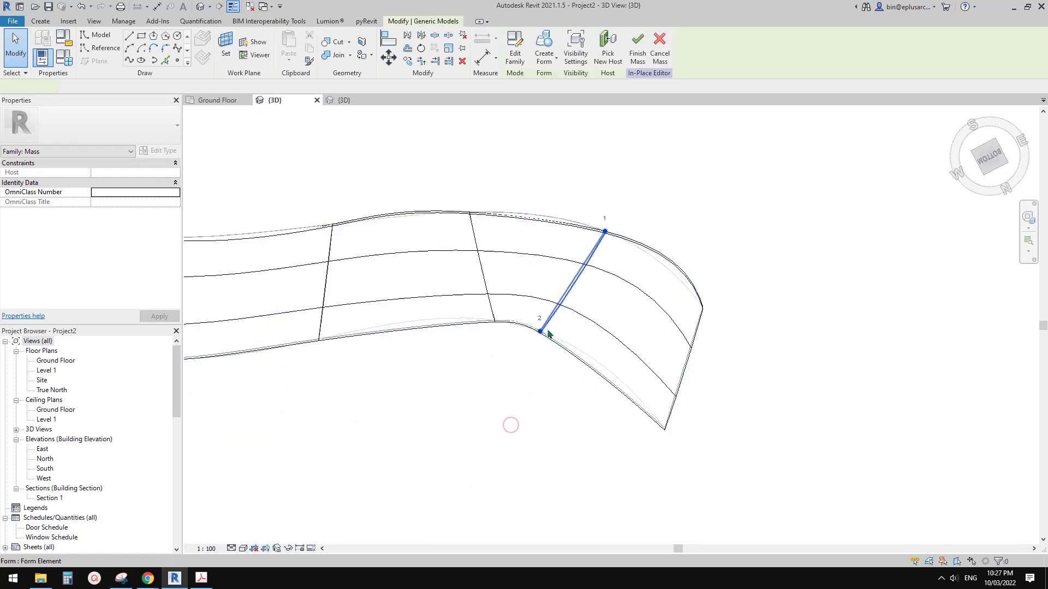
pyautogui.moveTo(590, 410); pyautogui.dragTo(591, 412)
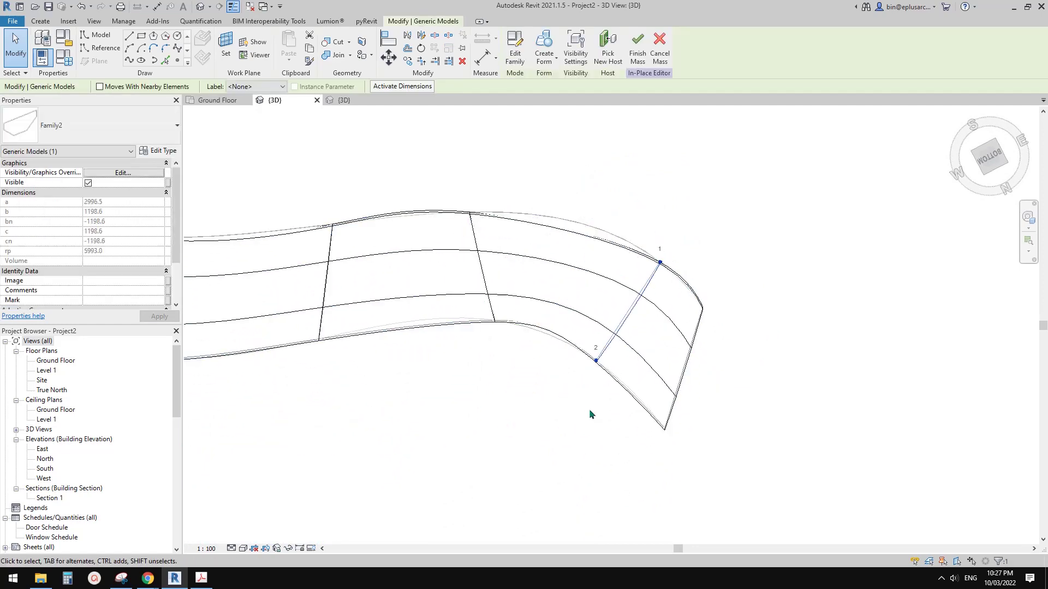
pyautogui.press('Escape')
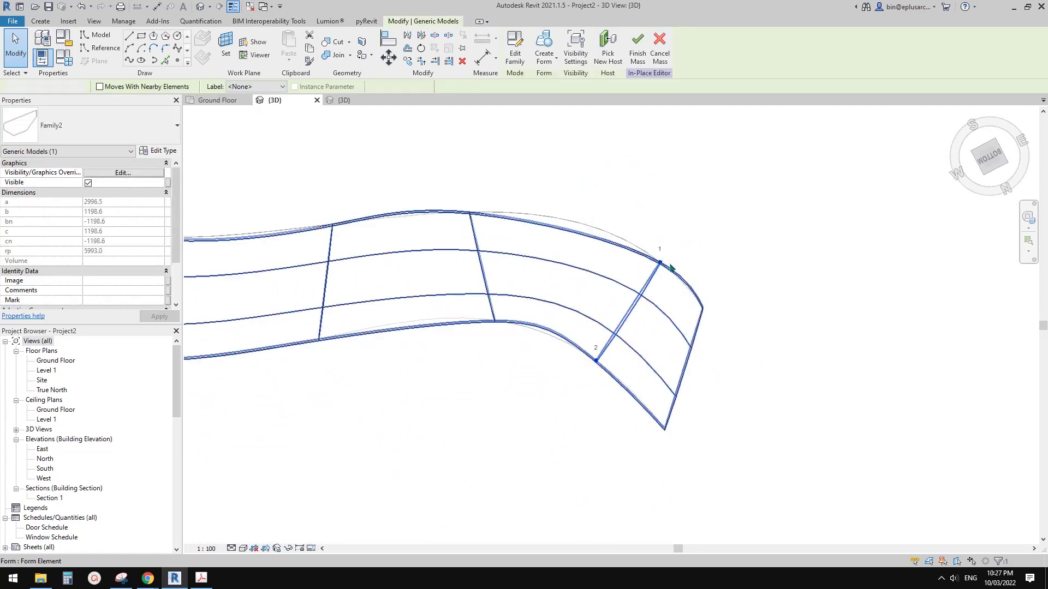
pyautogui.click(660, 262)
pyautogui.click(661, 261)
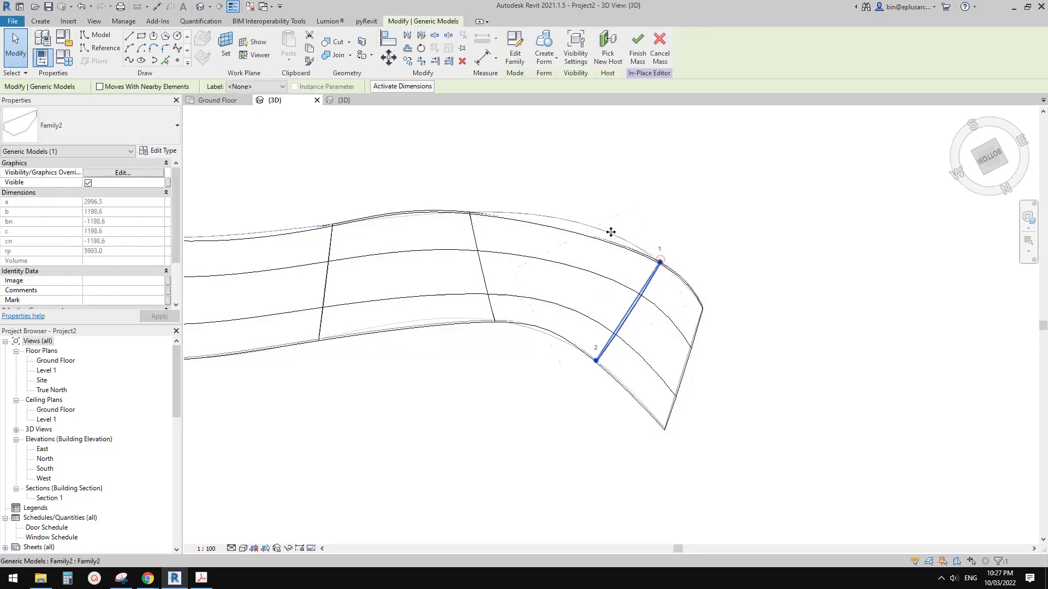
pyautogui.moveTo(617, 255); pyautogui.dragTo(628, 280)
pyautogui.press('Escape')
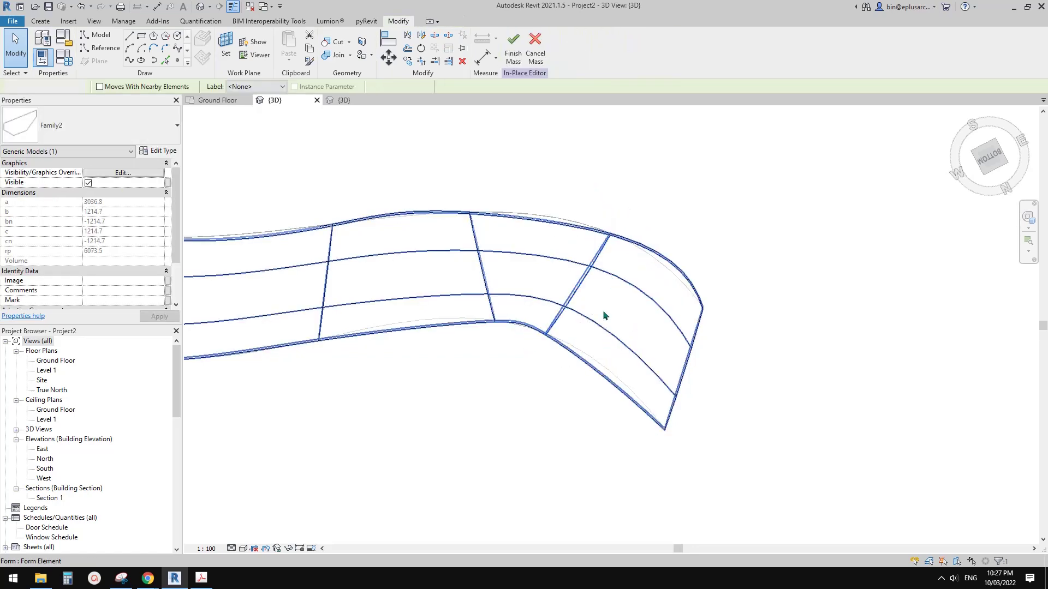
# Slide the profile's placement point 1 to a normalized curve parameter of about 0.798 and point 2 to about 0.124
pyautogui.keyDown('shift'); pyautogui.moveTo(603, 313); pyautogui.dragTo(654, 190, button='middle'); pyautogui.keyUp('shift')
pyautogui.keyDown('shift'); pyautogui.moveTo(527, 341); pyautogui.dragTo(615, 231, button='middle'); pyautogui.keyUp('shift')
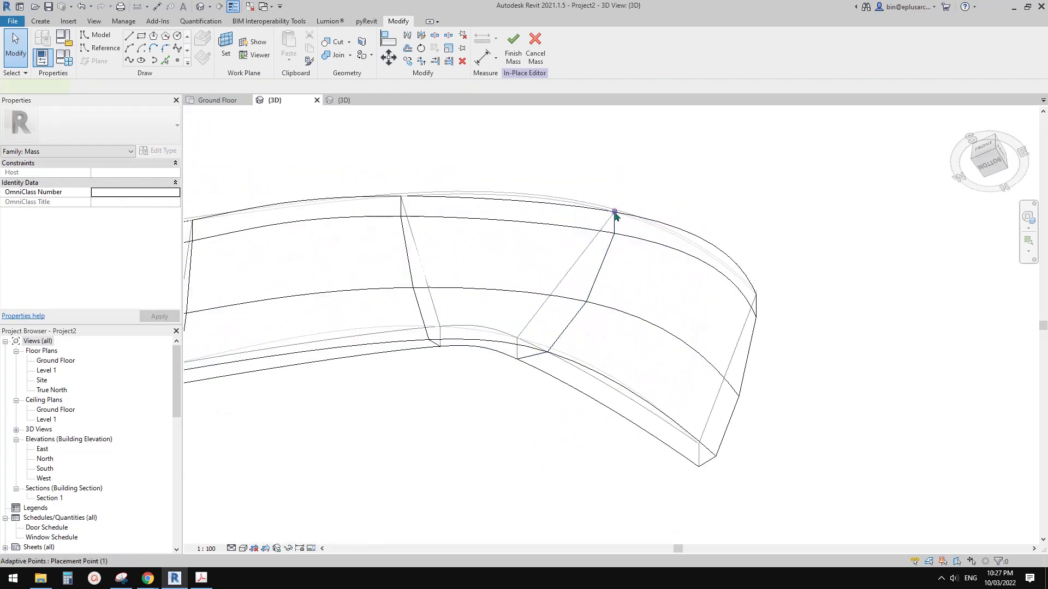
pyautogui.click(615, 213)
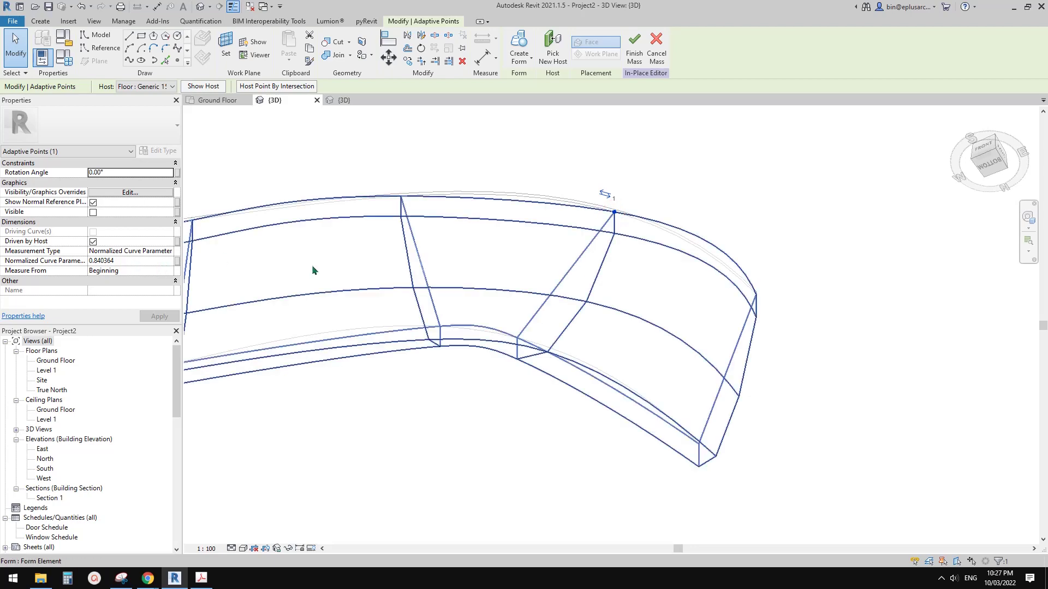
pyautogui.moveTo(573, 205); pyautogui.dragTo(570, 202)
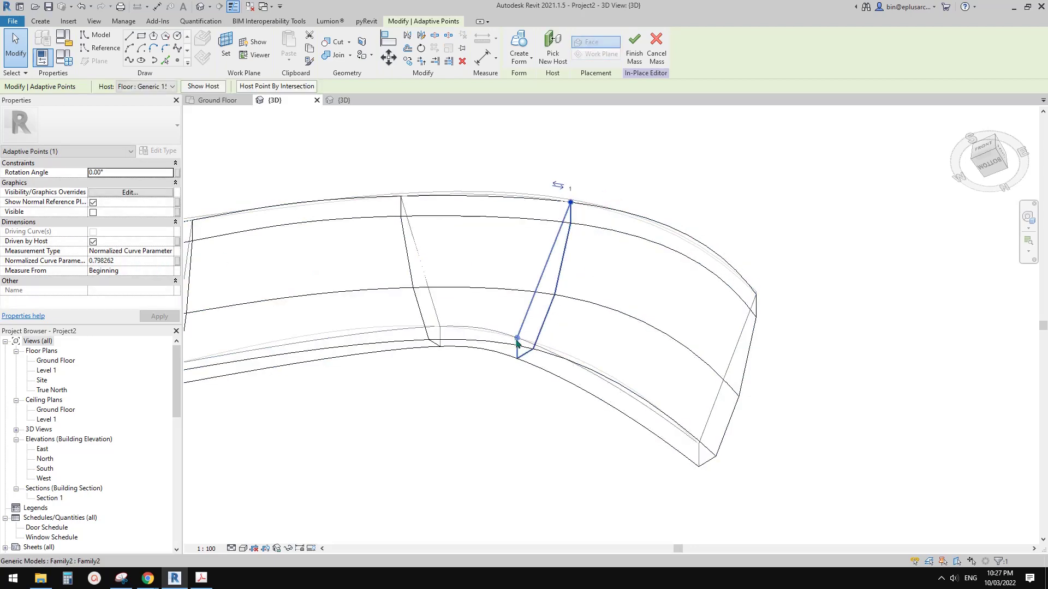
pyautogui.moveTo(594, 376); pyautogui.dragTo(595, 378)
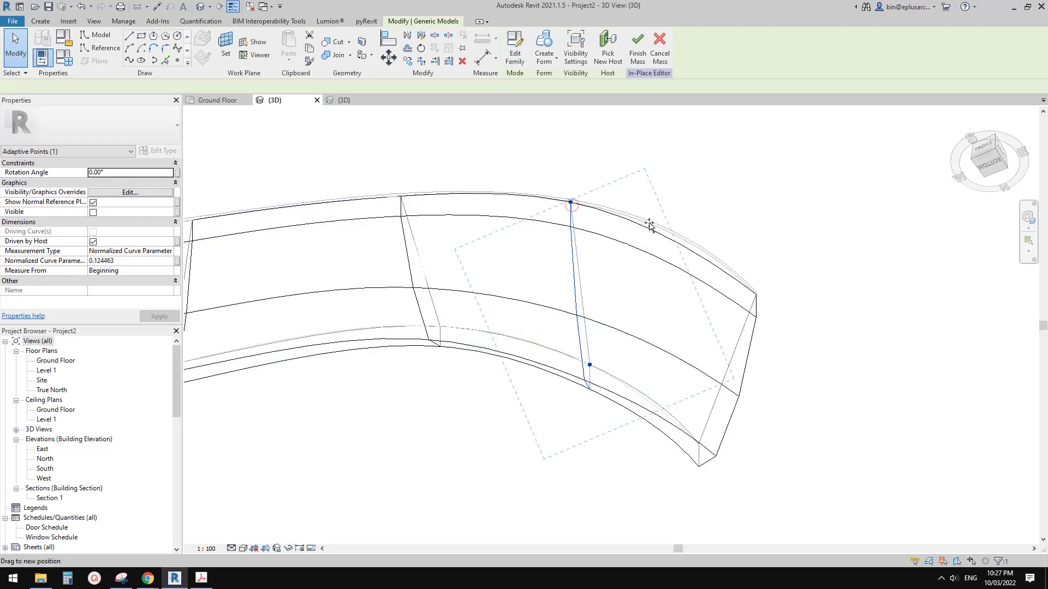
# Undo a trial move of the whole profile, and slide only its placement point 1 to a normalized curve parameter of about 0.867
pyautogui.click(665, 264)
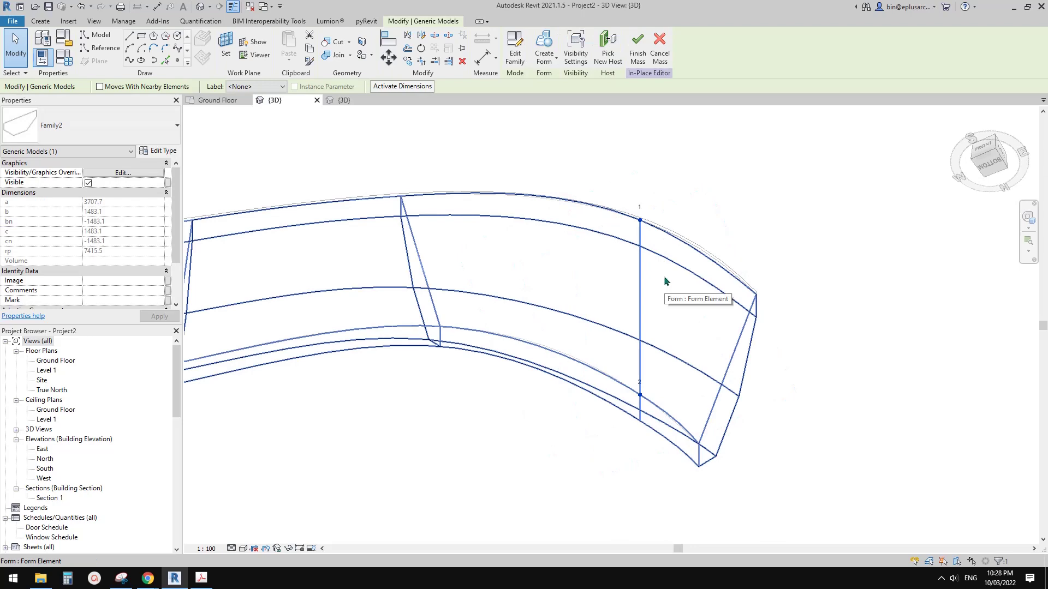
pyautogui.hotkey('ctrl', 'z')
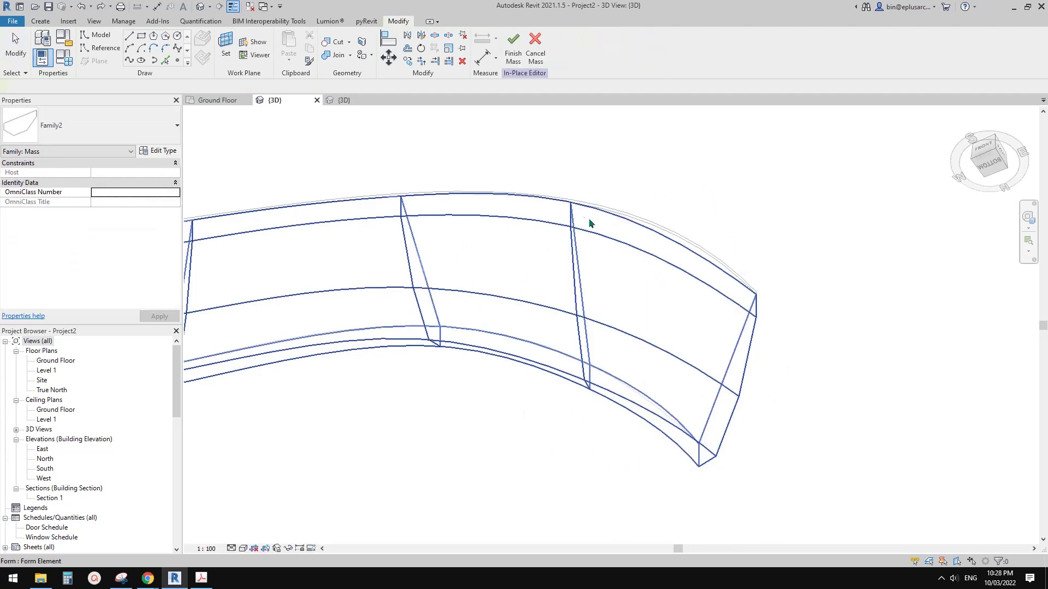
pyautogui.click(572, 205)
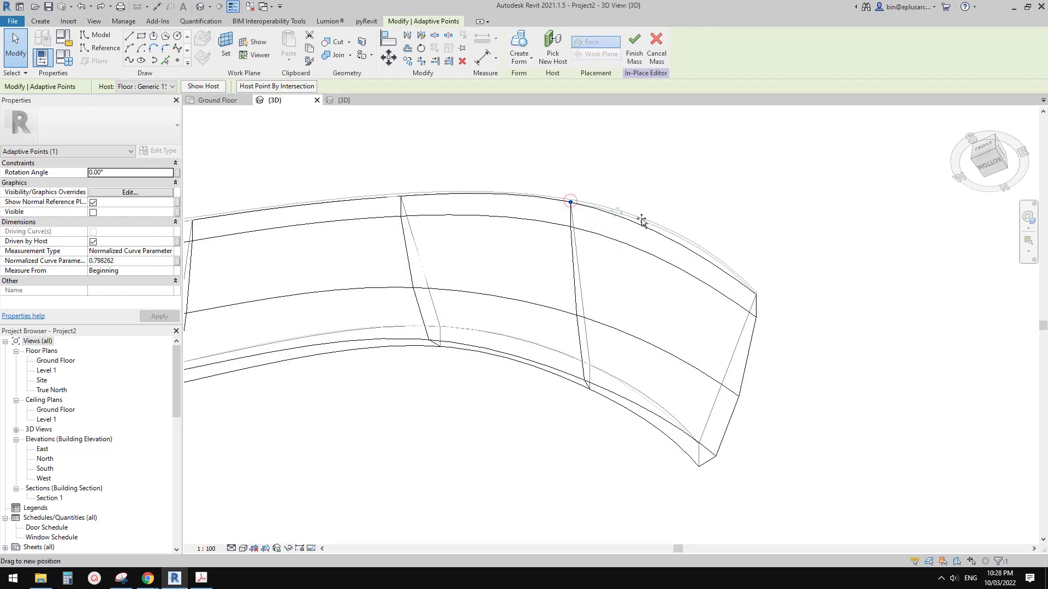
pyautogui.moveTo(642, 221); pyautogui.dragTo(641, 221)
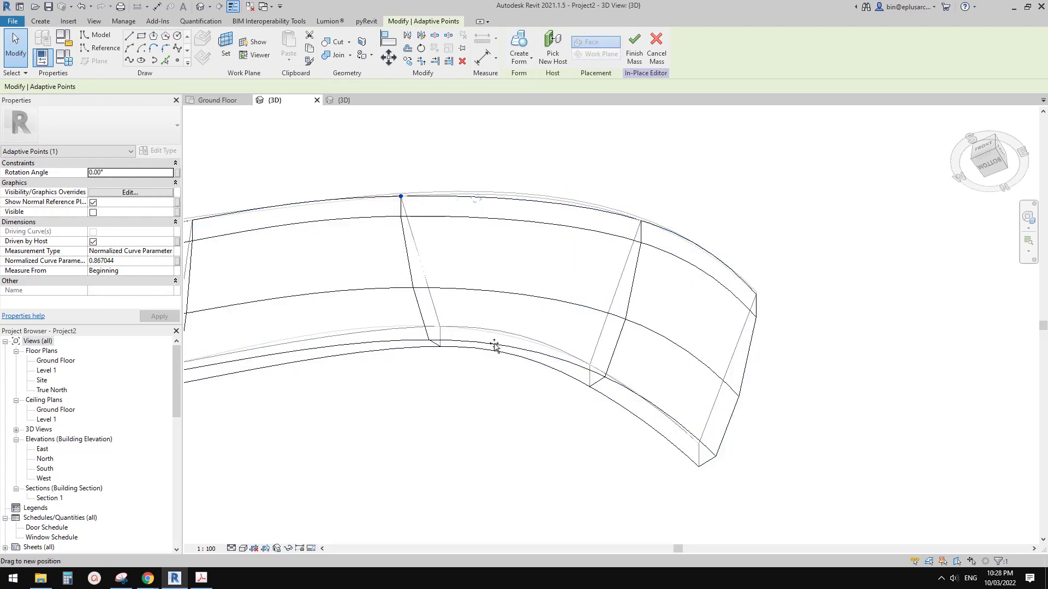
# Slide the neighbouring profile along the floor and adjust its placement point 1 to a normalized curve parameter of about 0.637
pyautogui.moveTo(494, 347); pyautogui.dragTo(443, 335)
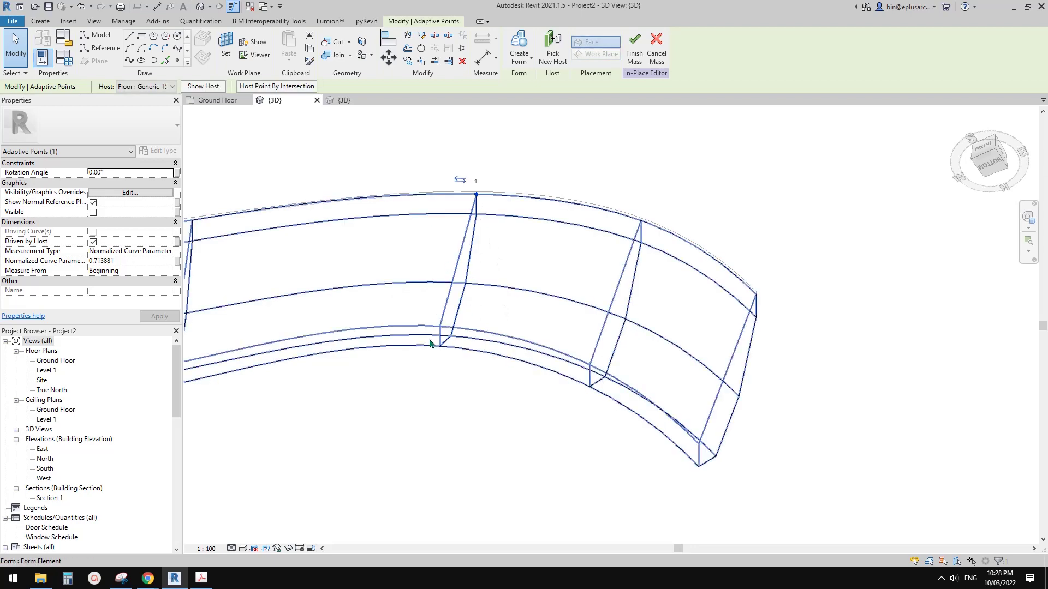
pyautogui.click(474, 234)
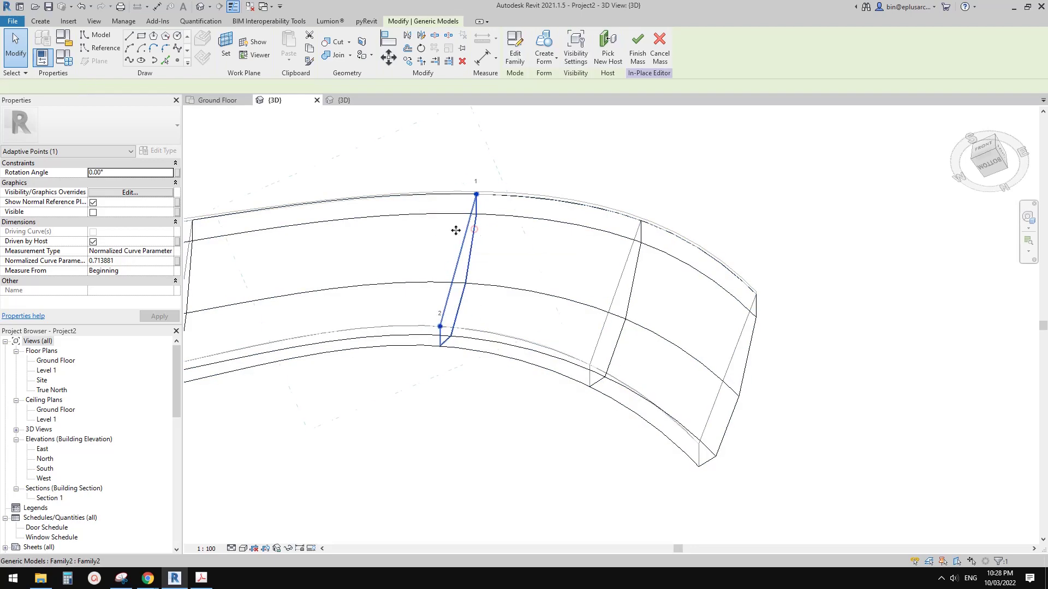
pyautogui.click(464, 282)
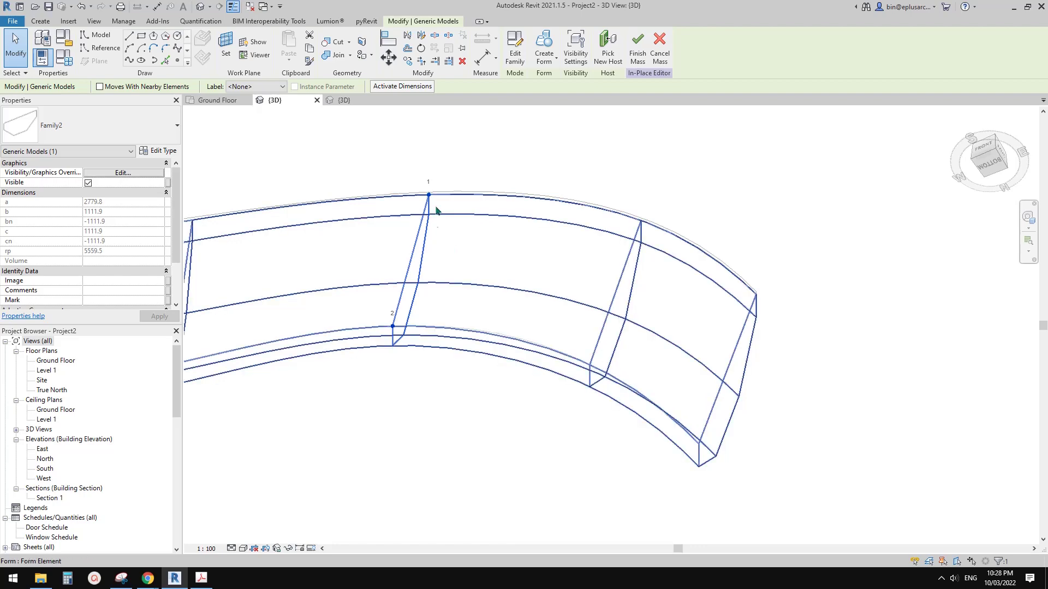
pyautogui.keyDown('shift'); pyautogui.moveTo(391, 318); pyautogui.dragTo(431, 258, button='middle'); pyautogui.keyUp('shift')
pyautogui.click(457, 225)
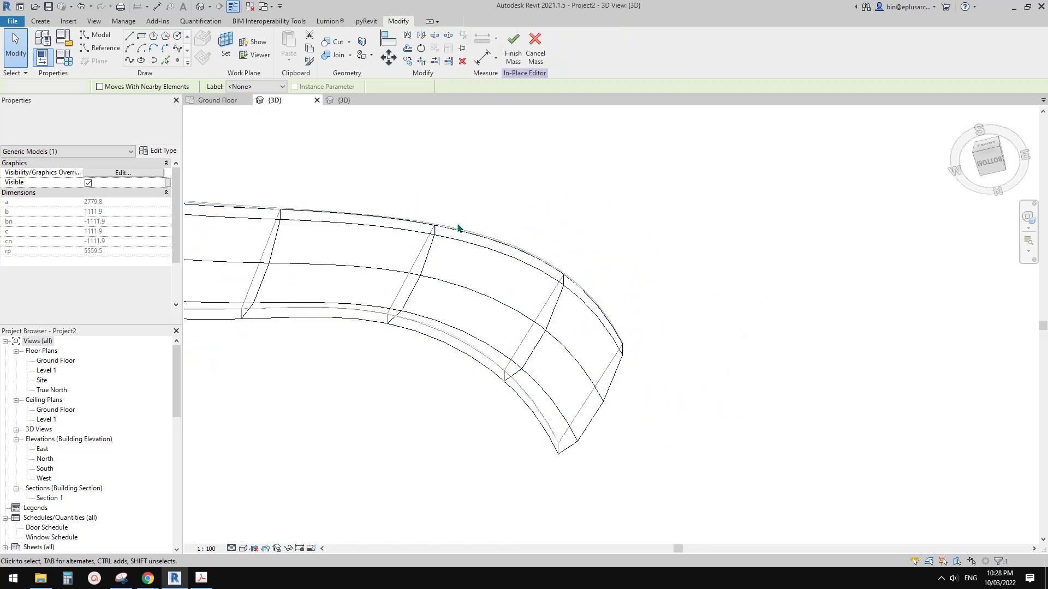
pyautogui.click(538, 282)
pyautogui.click(434, 225)
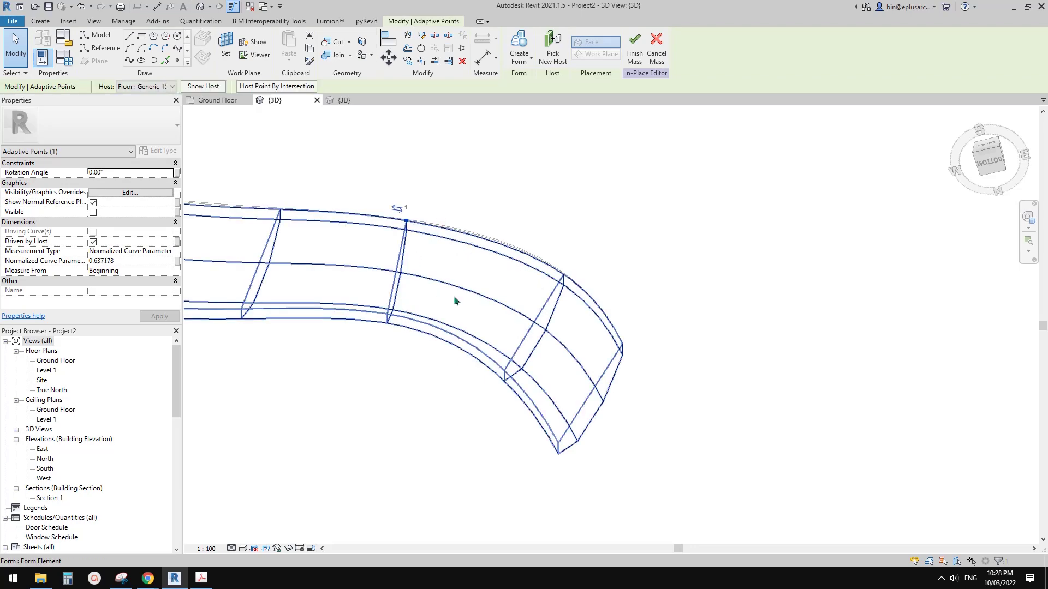
# Assign the Concrete, Cast In Situ material to the solid form beneath the wavy floor
pyautogui.scroll(-2, 454, 296)
pyautogui.moveTo(454, 296); pyautogui.dragTo(629, 361, button='middle')
pyautogui.keyDown('shift'); pyautogui.moveTo(629, 360); pyautogui.dragTo(566, 353, button='middle'); pyautogui.keyUp('shift')
pyautogui.scroll(2, 532, 320)
pyautogui.click(503, 303)
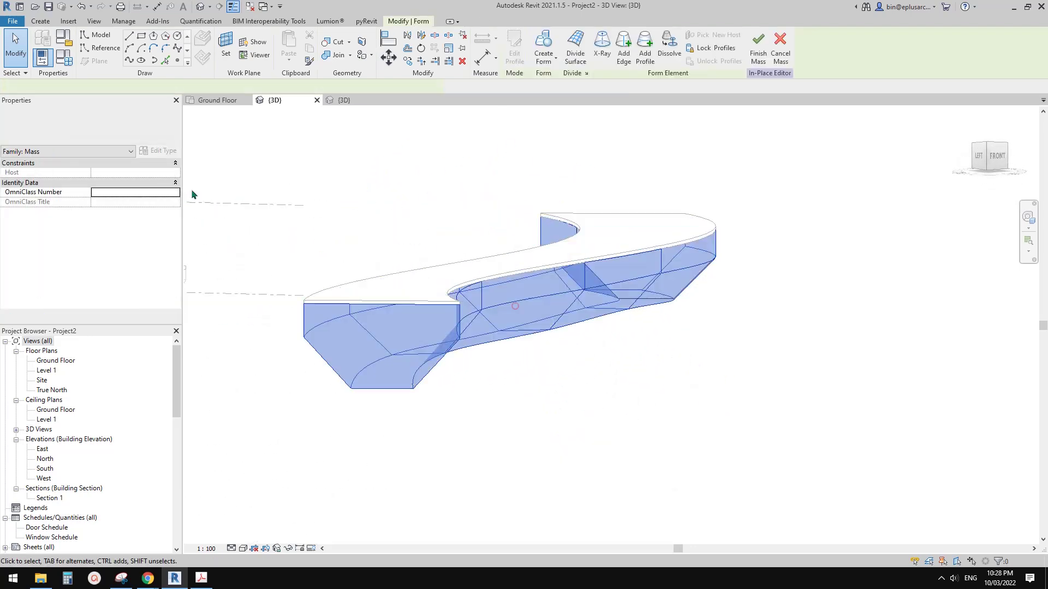
pyautogui.click(150, 202)
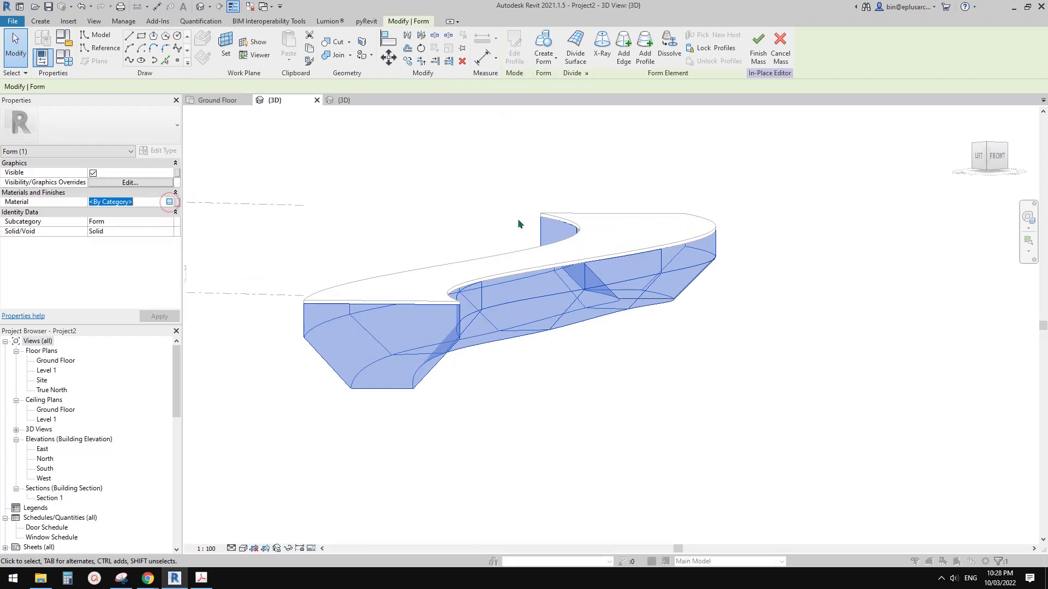
pyautogui.click(169, 201)
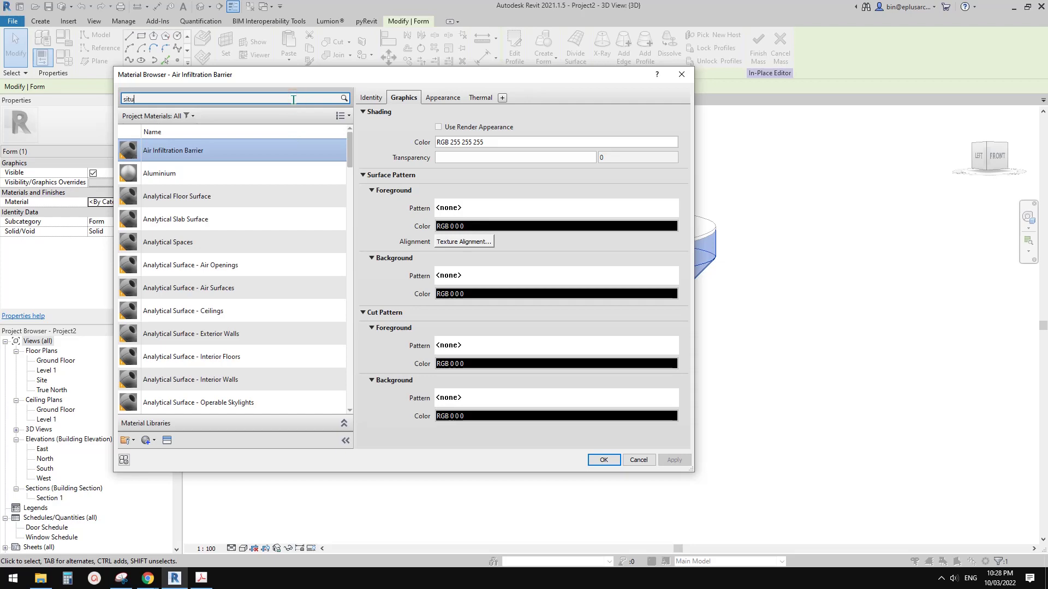
pyautogui.click(174, 165)
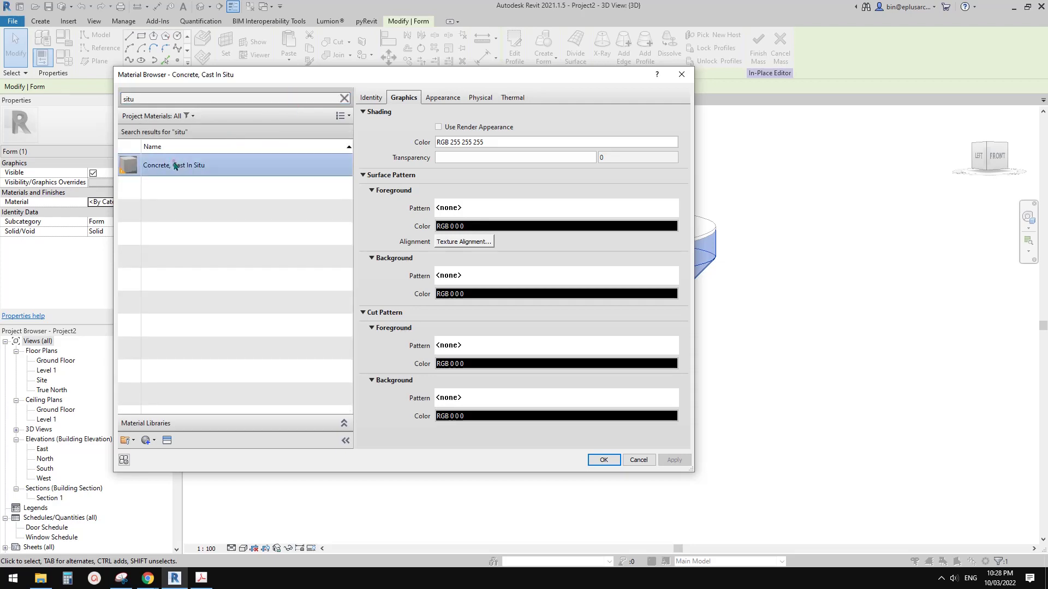
pyautogui.click(598, 457)
pyautogui.click(578, 416)
pyautogui.scroll(3, 516, 375)
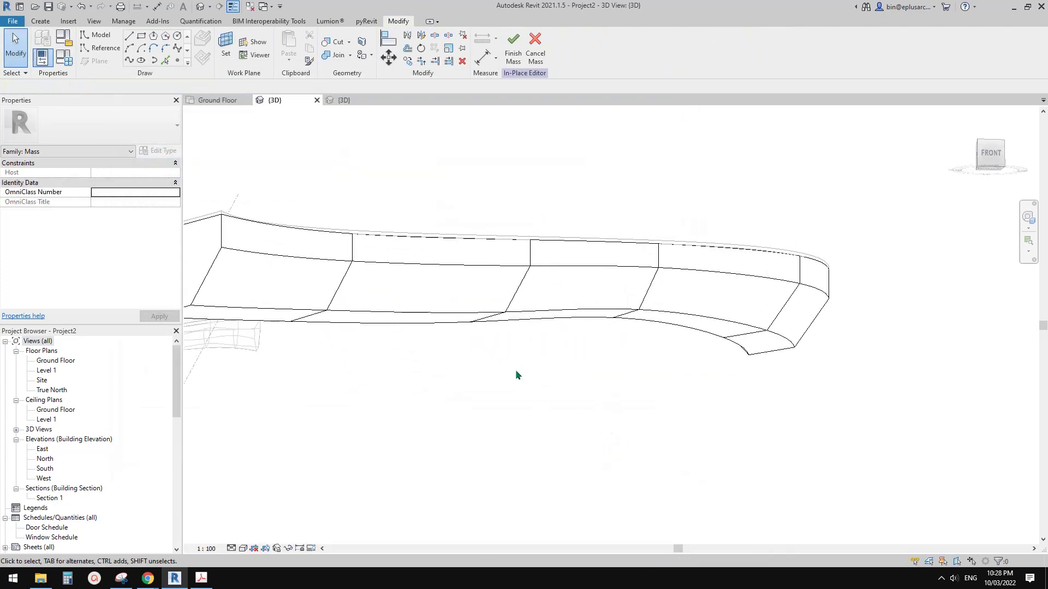
# Set the adaptive profile's type ratios to x 0.3, y 0.15 and z 0.1 for the solid beneath the wavy floor
pyautogui.moveTo(516, 375)
pyautogui.keyDown('shift'); pyautogui.mouseDown(button='middle')
pyautogui.moveTo(523, 362)
pyautogui.moveTo(405, 414)
pyautogui.moveTo(573, 386)
pyautogui.moveTo(526, 395)
pyautogui.moveTo(672, 339)
pyautogui.moveTo(660, 339)
pyautogui.mouseUp(button='middle'); pyautogui.keyUp('shift')
pyautogui.scroll(-2, 672, 340)
pyautogui.moveTo(463, 215); pyautogui.dragTo(470, 224)
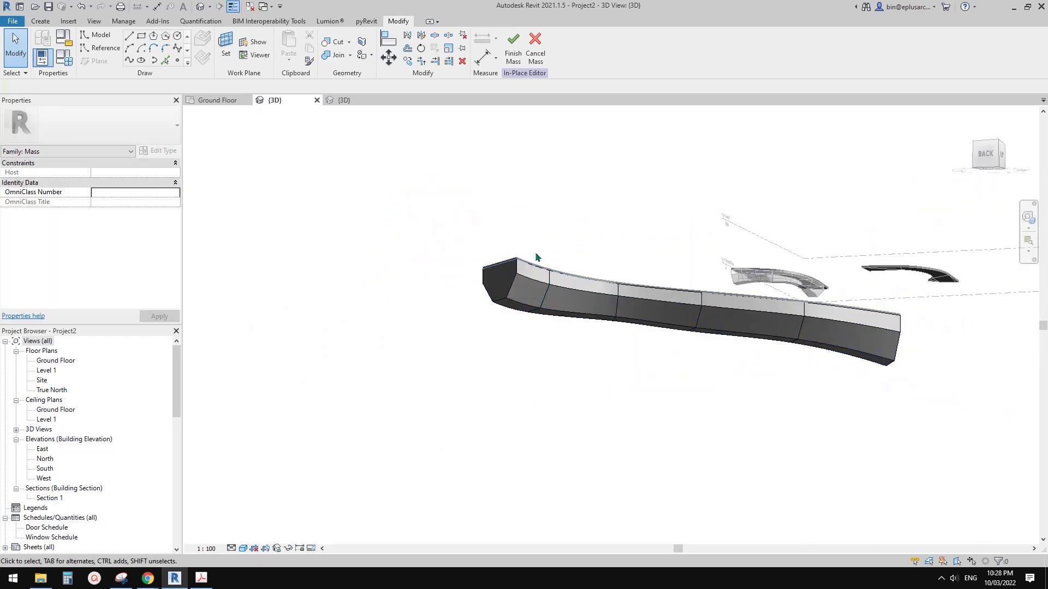
pyautogui.click(551, 290)
pyautogui.keyDown('shift'); pyautogui.moveTo(551, 289); pyautogui.dragTo(400, 274, button='middle'); pyautogui.keyUp('shift')
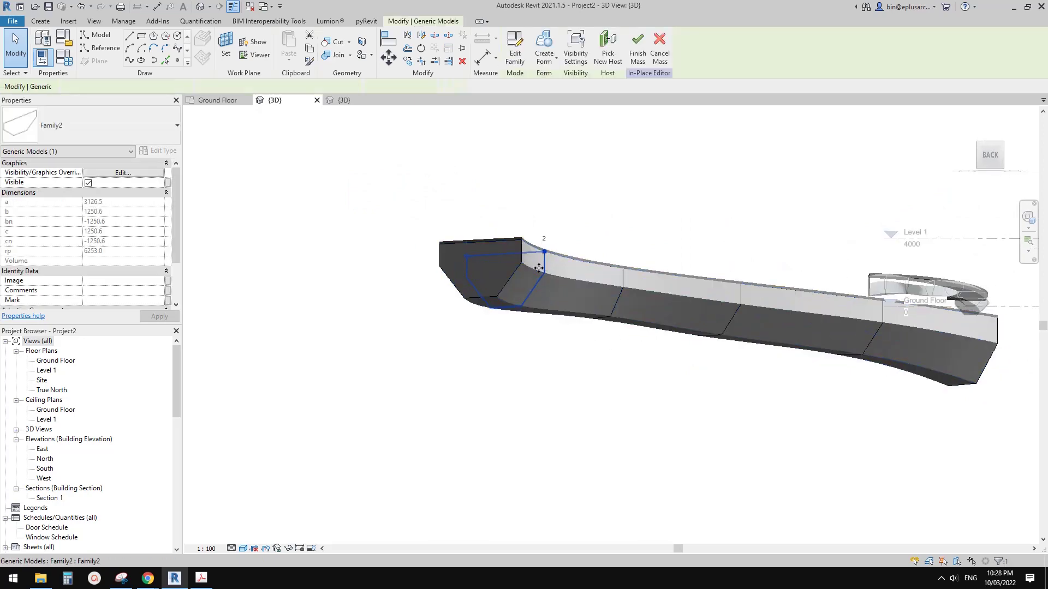
pyautogui.click(158, 151)
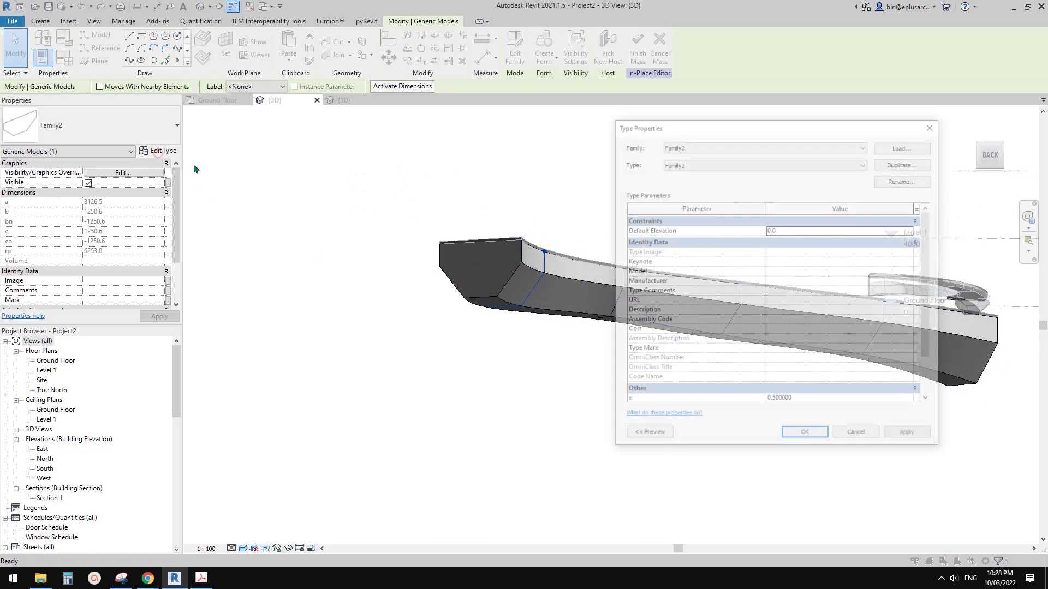
pyautogui.moveTo(724, 126); pyautogui.dragTo(211, 93)
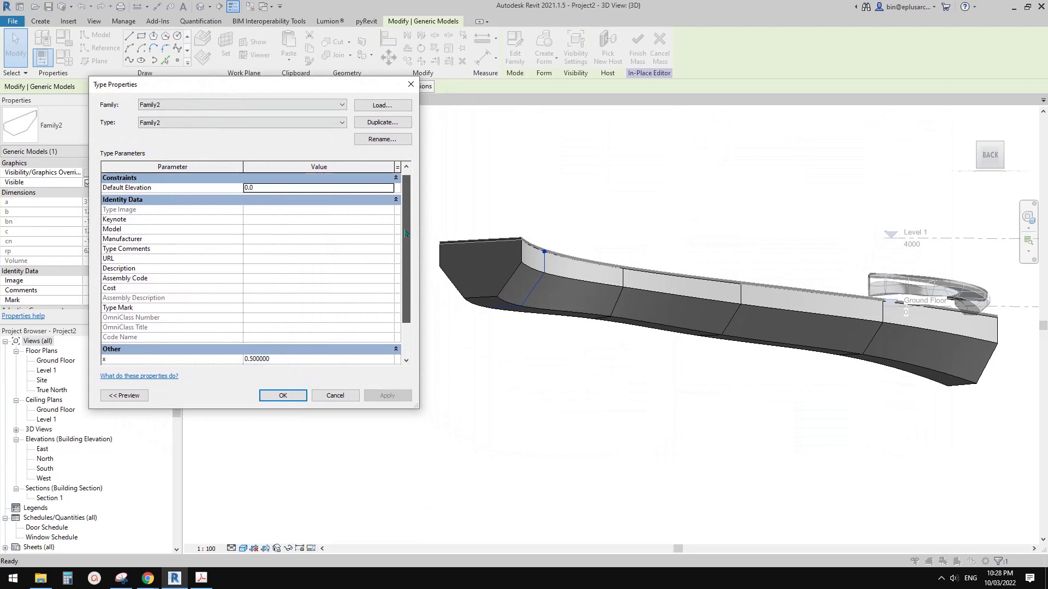
pyautogui.scroll(-2, 214, 338)
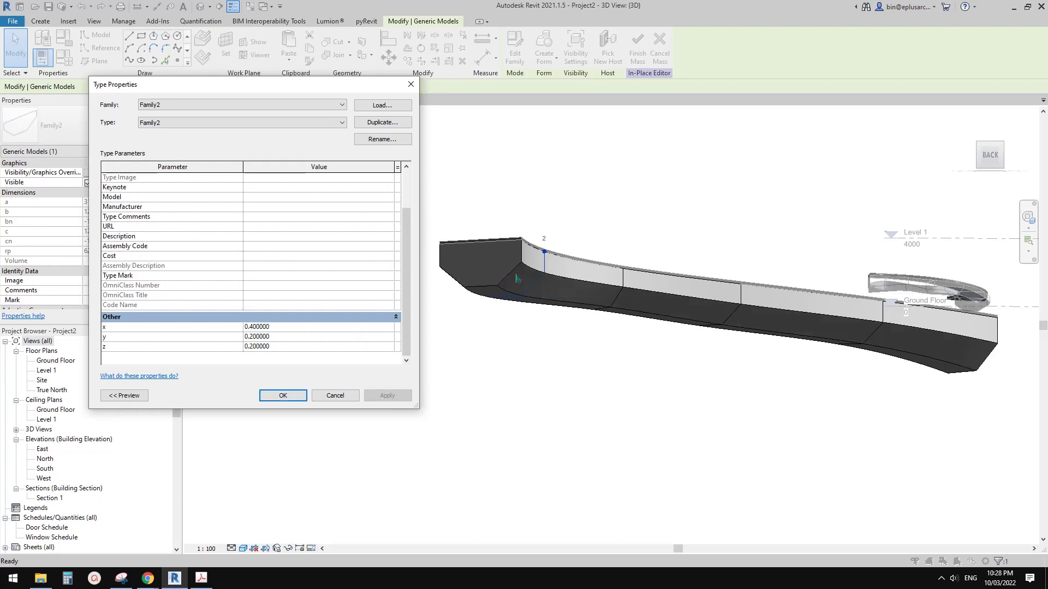
pyautogui.click(293, 336)
pyautogui.write('0')
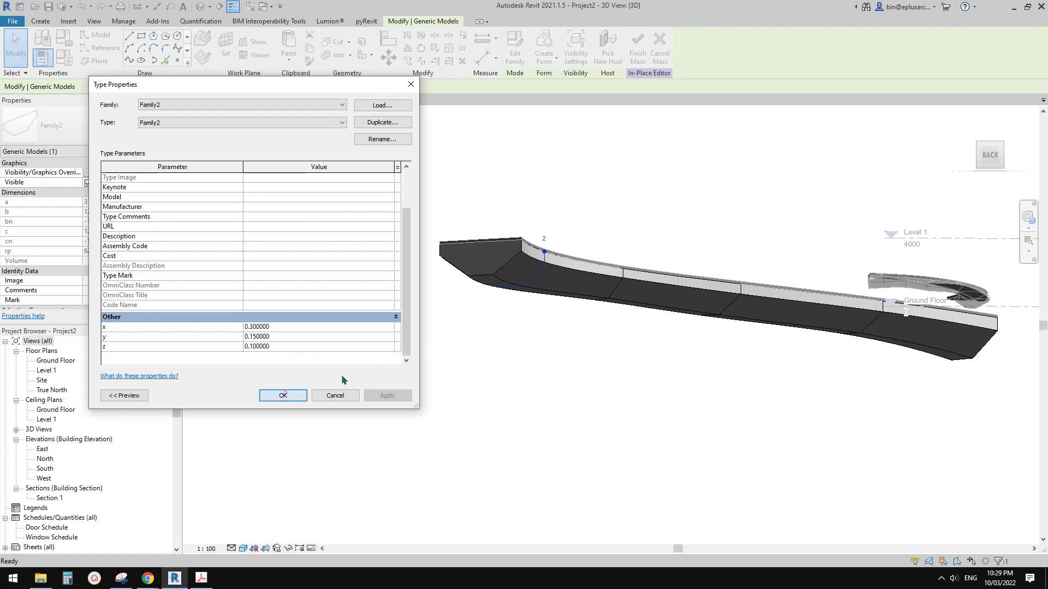
pyautogui.click(283, 395)
# Finish editing the in-place mass beneath the S-shaped floor
pyautogui.keyDown('shift'); pyautogui.moveTo(543, 313); pyautogui.dragTo(668, 397, button='middle'); pyautogui.keyUp('shift')
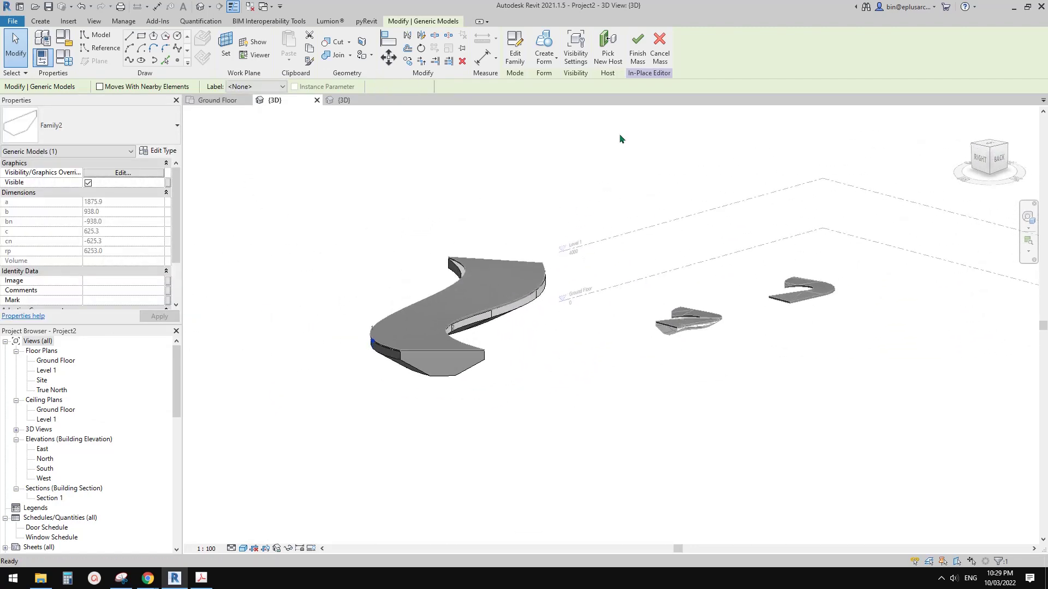
pyautogui.click(620, 138)
pyautogui.click(516, 60)
# Delete the two smaller curved floors and their masses near the level lines, keeping the large S-shaped floor
pyautogui.click(716, 334)
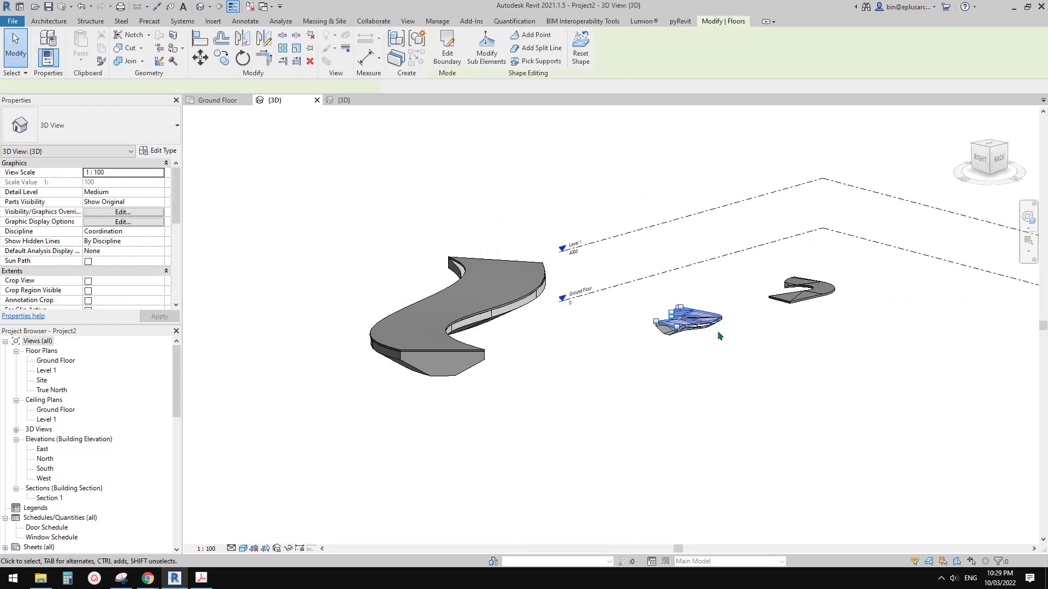
pyautogui.scroll(2, 722, 360)
pyautogui.press('Delete')
pyautogui.moveTo(875, 314); pyautogui.dragTo(832, 251)
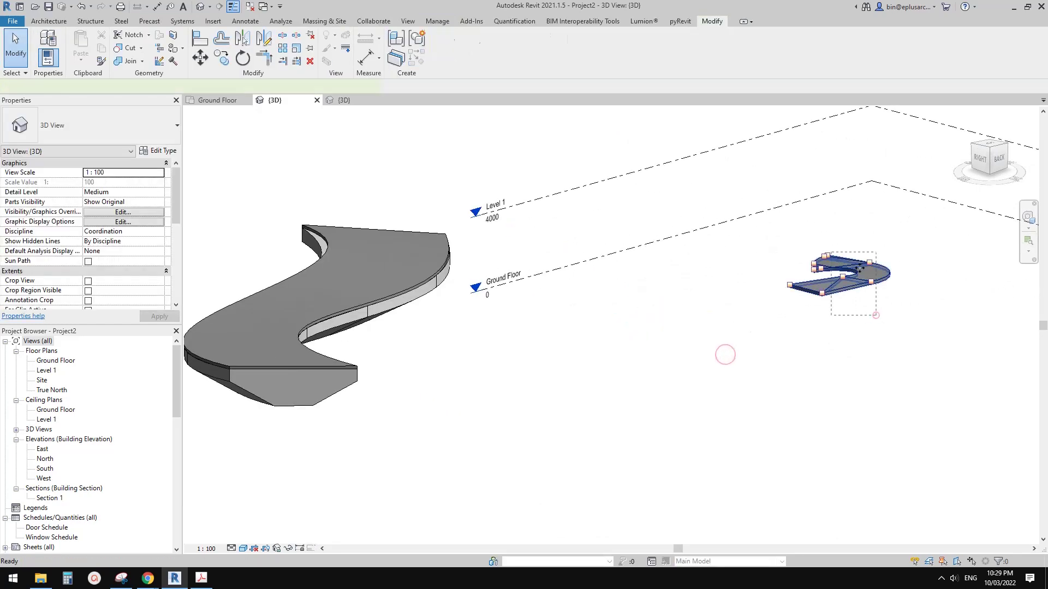
pyautogui.press('Delete')
pyautogui.scroll(-2, 818, 326)
# Edit the S-shaped floor's boundary and shift one long spline edge inward along the end edges
pyautogui.click(488, 295)
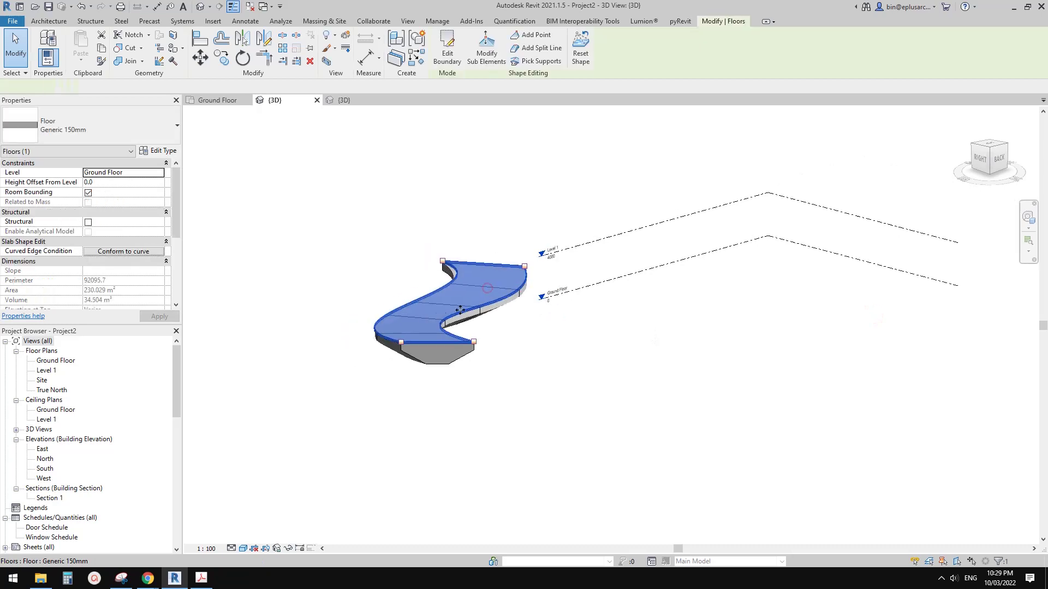
pyautogui.keyDown('shift'); pyautogui.moveTo(488, 295); pyautogui.dragTo(505, 308, button='middle'); pyautogui.keyUp('shift')
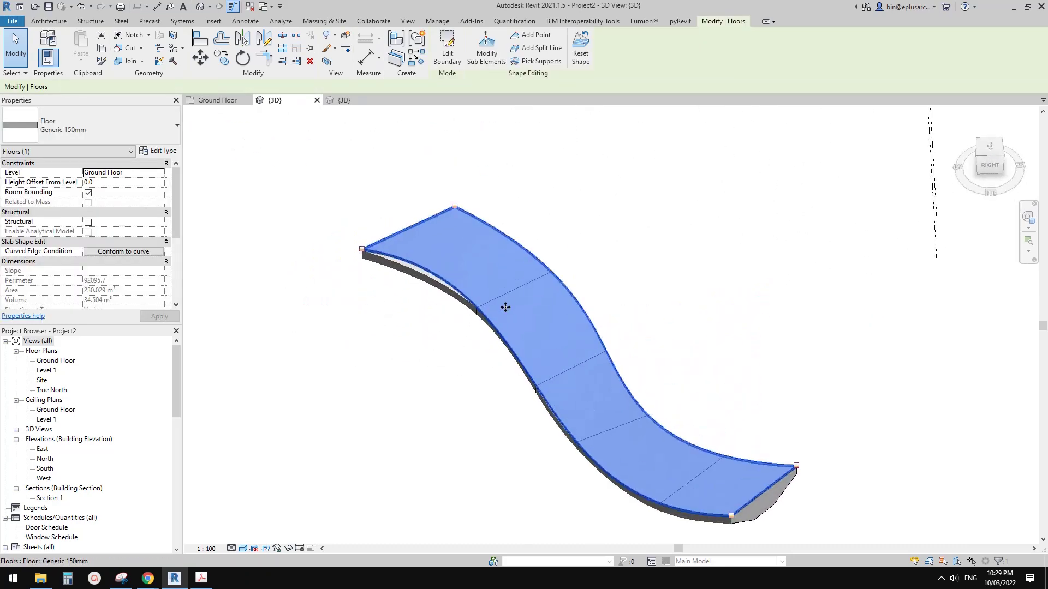
pyautogui.click(446, 49)
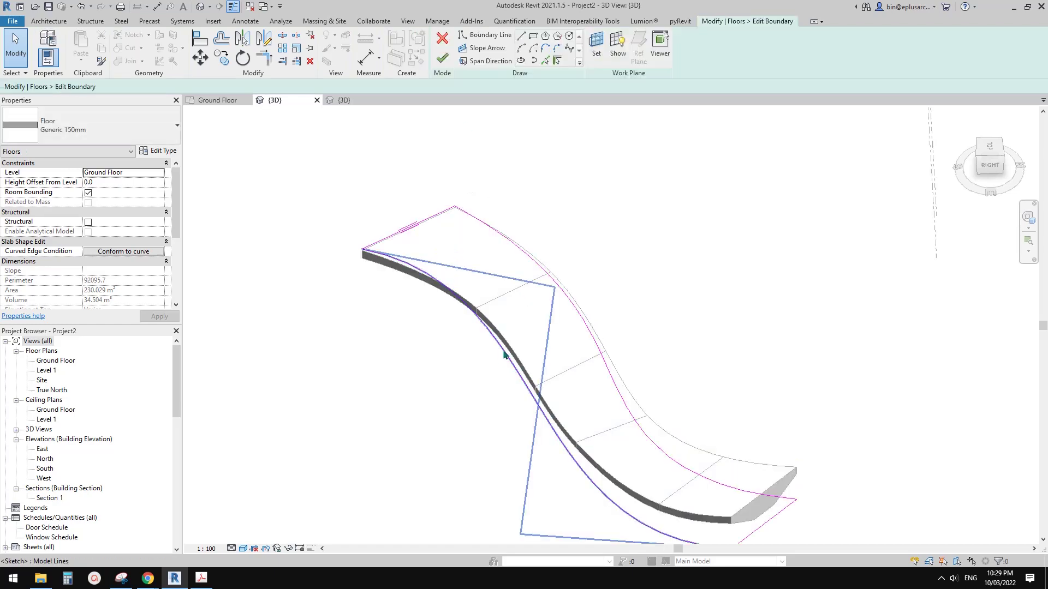
pyautogui.moveTo(503, 351); pyautogui.dragTo(529, 337)
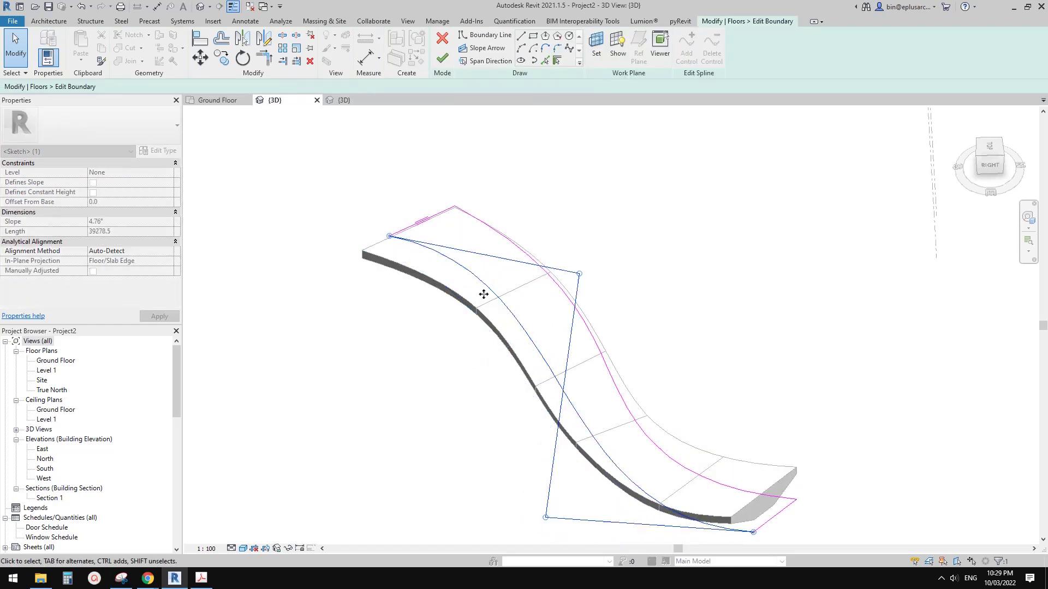
pyautogui.moveTo(552, 339)
pyautogui.keyDown('shift'); pyautogui.mouseDown(button='middle')
pyautogui.moveTo(562, 290)
pyautogui.moveTo(495, 308)
pyautogui.mouseUp(button='middle'); pyautogui.keyUp('shift')
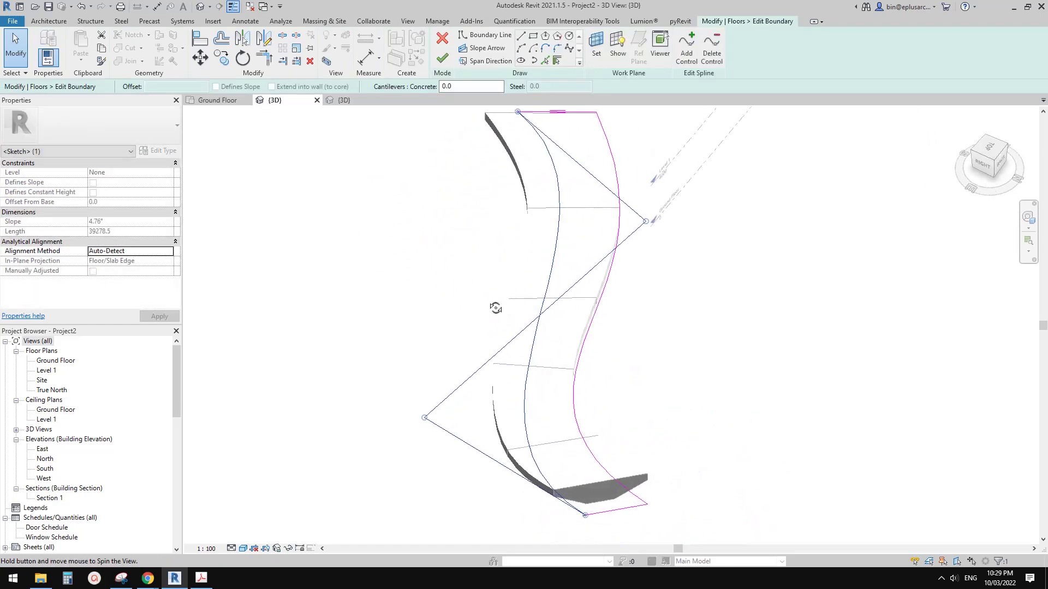
# Pull both end corners of the opposite spline edge inward to narrow the S-shaped floor, and finish the boundary edit
pyautogui.click(615, 166)
pyautogui.moveTo(619, 191); pyautogui.dragTo(601, 229, button='middle')
pyautogui.moveTo(627, 257); pyautogui.dragTo(620, 249)
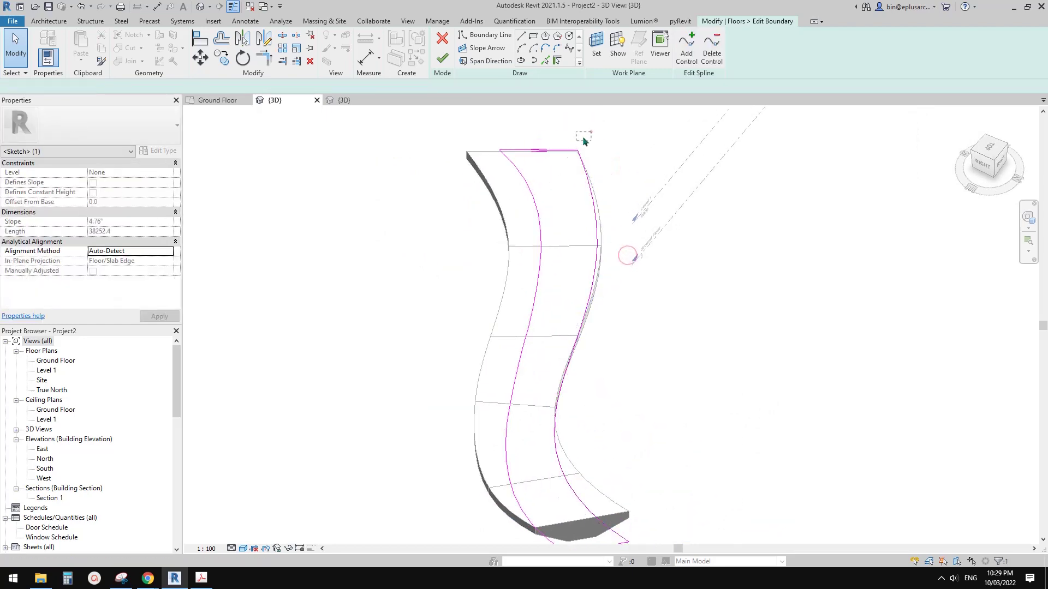
pyautogui.moveTo(583, 137)
pyautogui.mouseDown()
pyautogui.moveTo(571, 158)
pyautogui.moveTo(559, 150)
pyautogui.mouseUp()
pyautogui.moveTo(615, 288); pyautogui.dragTo(603, 203, button='middle')
pyautogui.scroll(-1, 603, 203)
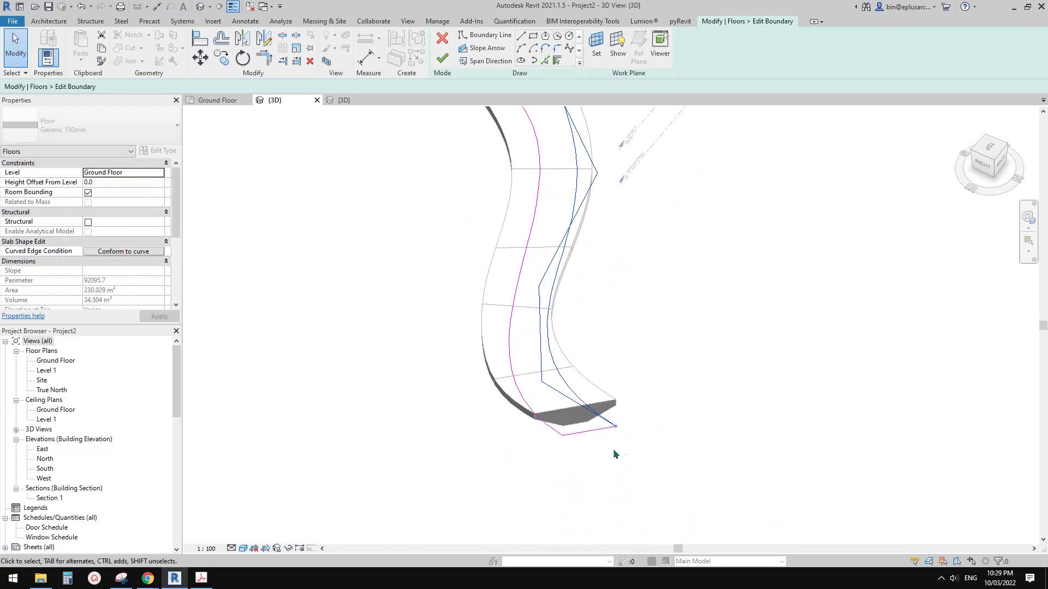
pyautogui.moveTo(631, 416)
pyautogui.mouseDown()
pyautogui.moveTo(606, 436)
pyautogui.moveTo(596, 419)
pyautogui.mouseUp()
pyautogui.scroll(1, 619, 424)
pyautogui.scroll(-1, 593, 418)
pyautogui.click(439, 62)
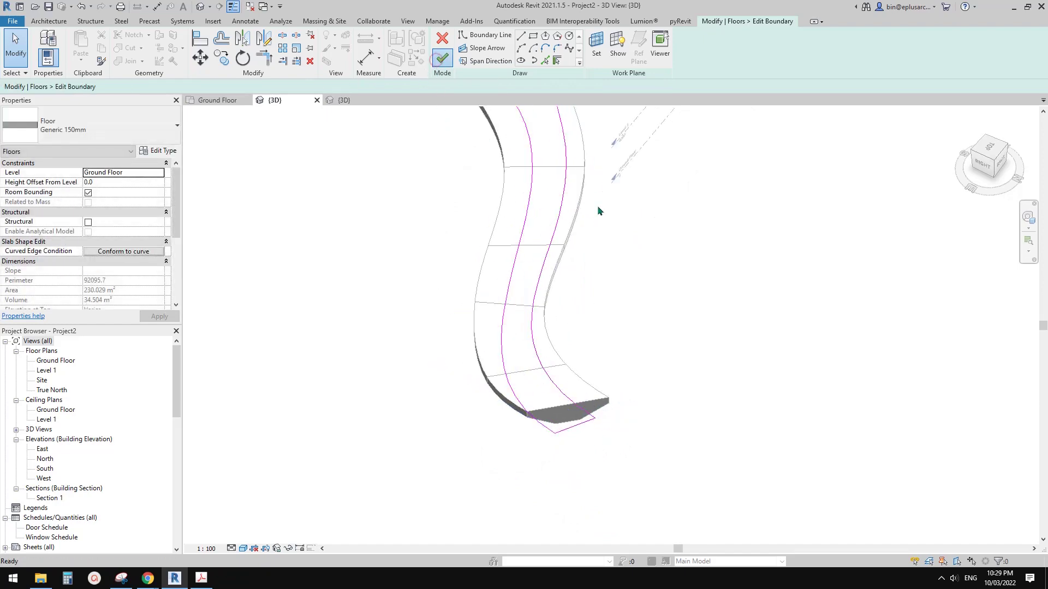
# Reopen the narrowed floor's boundary, reshape one spline edge by its control point and move its near end corner inward to shorten the end edge
pyautogui.click(587, 224)
pyautogui.keyDown('shift'); pyautogui.moveTo(564, 236); pyautogui.dragTo(477, 394, button='middle'); pyautogui.keyUp('shift')
pyautogui.click(471, 239)
pyautogui.click(478, 394)
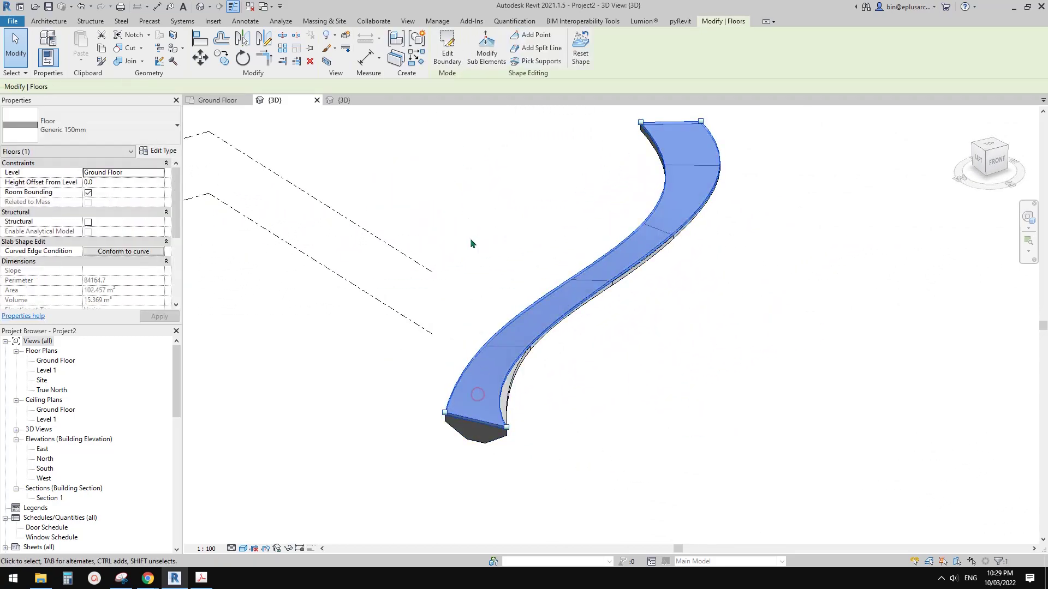
pyautogui.click(448, 49)
pyautogui.scroll(2, 497, 376)
pyautogui.click(496, 376)
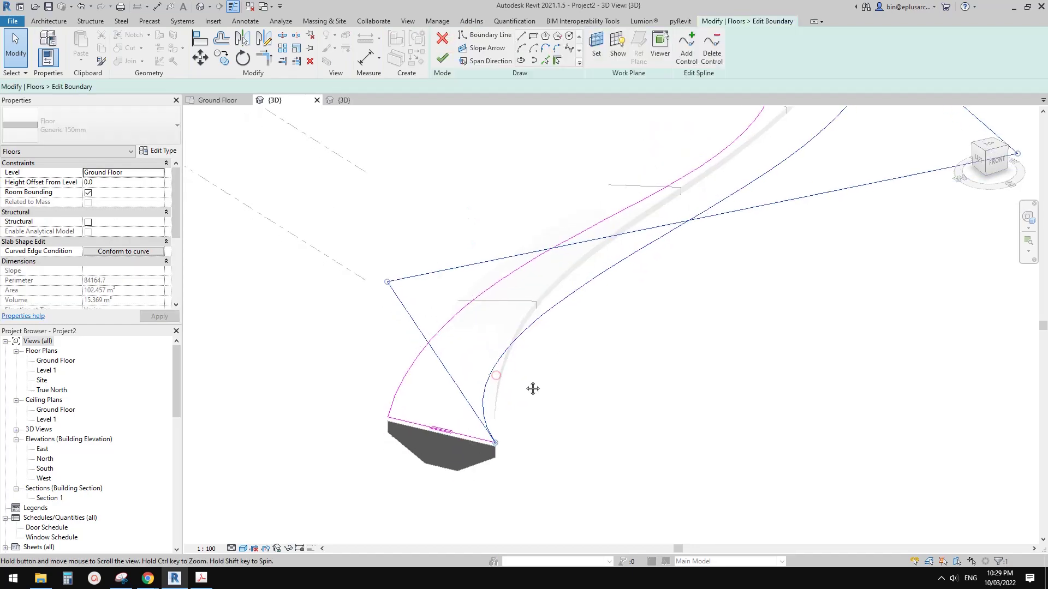
pyautogui.moveTo(385, 281); pyautogui.dragTo(548, 359)
pyautogui.moveTo(524, 453); pyautogui.dragTo(529, 414, button='middle')
pyautogui.moveTo(517, 477)
pyautogui.mouseDown()
pyautogui.moveTo(470, 408)
pyautogui.moveTo(468, 384)
pyautogui.mouseUp()
pyautogui.scroll(-1, 579, 365)
pyautogui.moveTo(579, 366); pyautogui.dragTo(534, 398, button='middle')
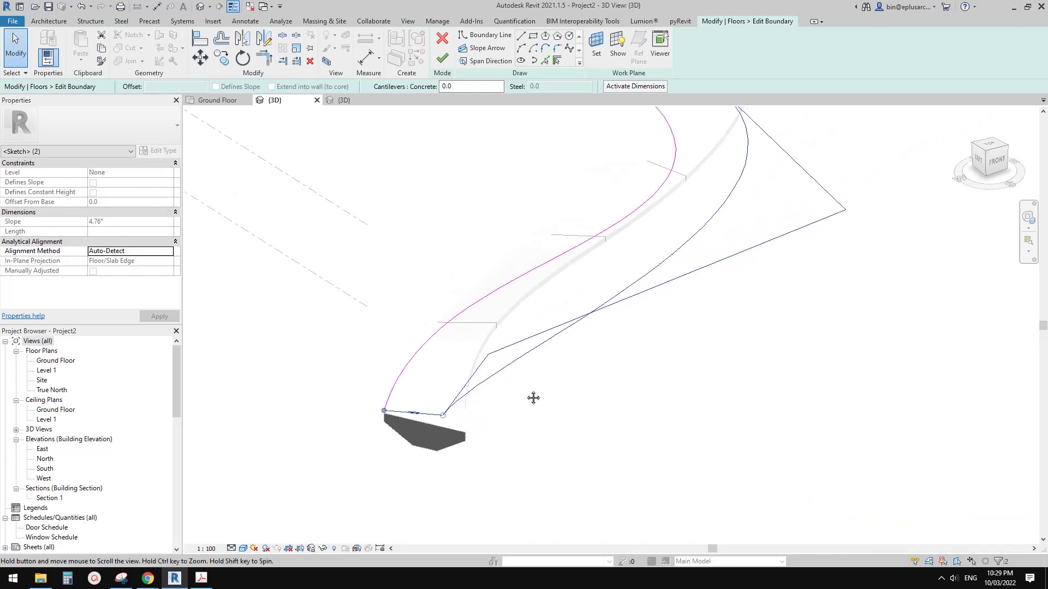
# Reposition the control points of both long spline edges to give the floor boundary gentler curves
pyautogui.click(552, 338)
pyautogui.moveTo(488, 354); pyautogui.dragTo(454, 334)
pyautogui.moveTo(486, 355); pyautogui.dragTo(429, 440, button='middle')
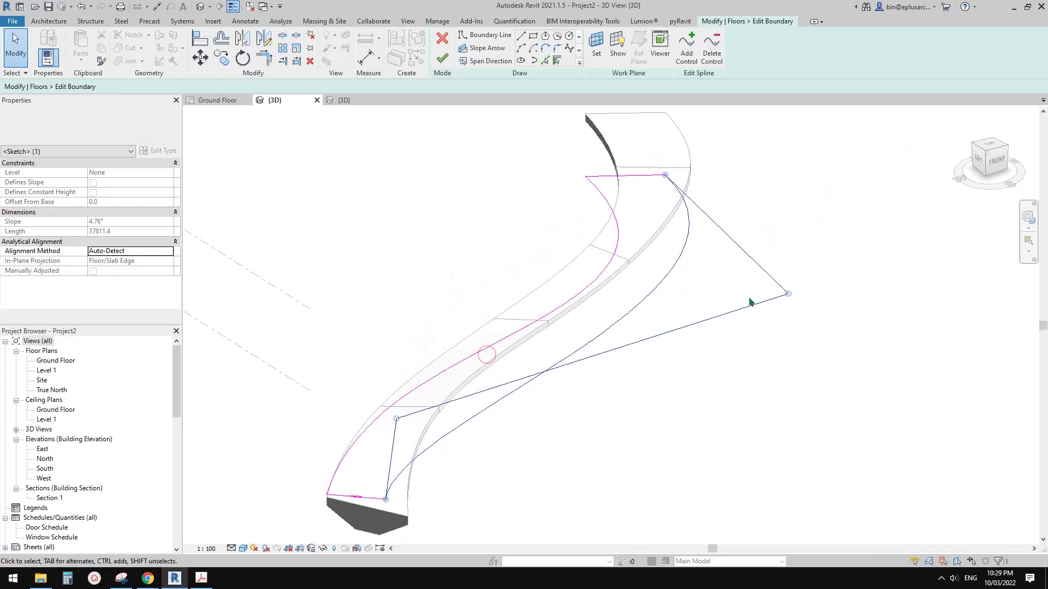
pyautogui.moveTo(785, 294); pyautogui.dragTo(587, 296)
pyautogui.moveTo(555, 330); pyautogui.dragTo(533, 313)
pyautogui.moveTo(649, 245); pyautogui.dragTo(587, 234)
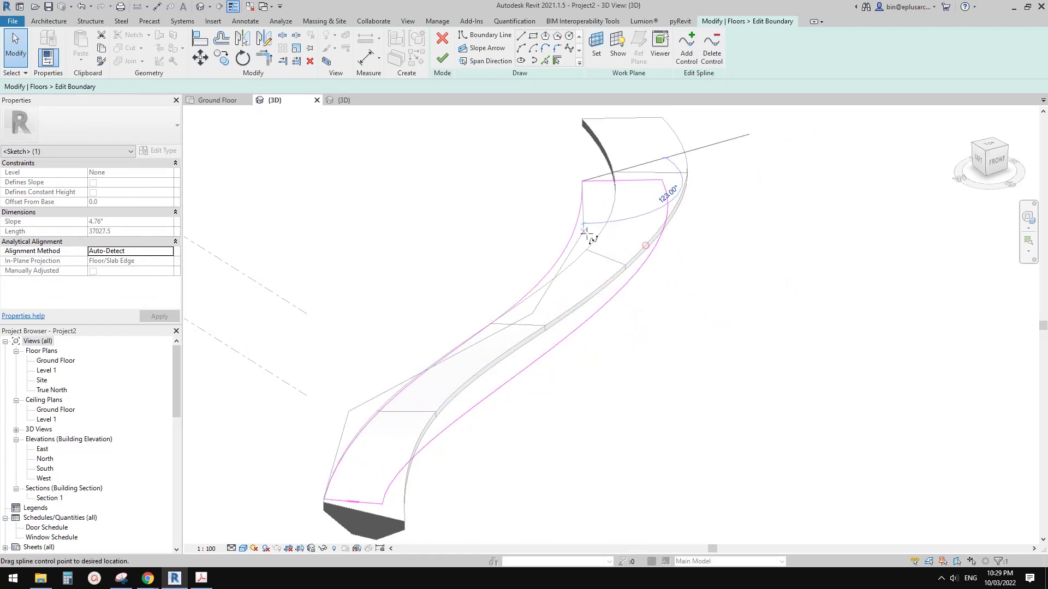
pyautogui.click(660, 209)
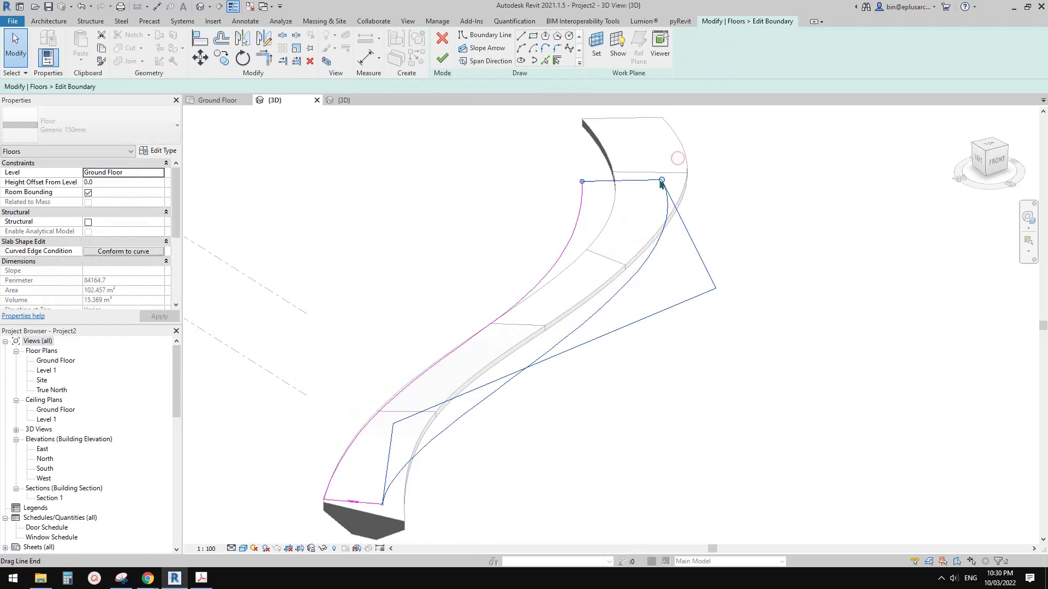
# Widen the far end by moving its corner outward, straighten the adjoining spline edge by its control point, and finish the boundary
pyautogui.moveTo(662, 180); pyautogui.dragTo(682, 213)
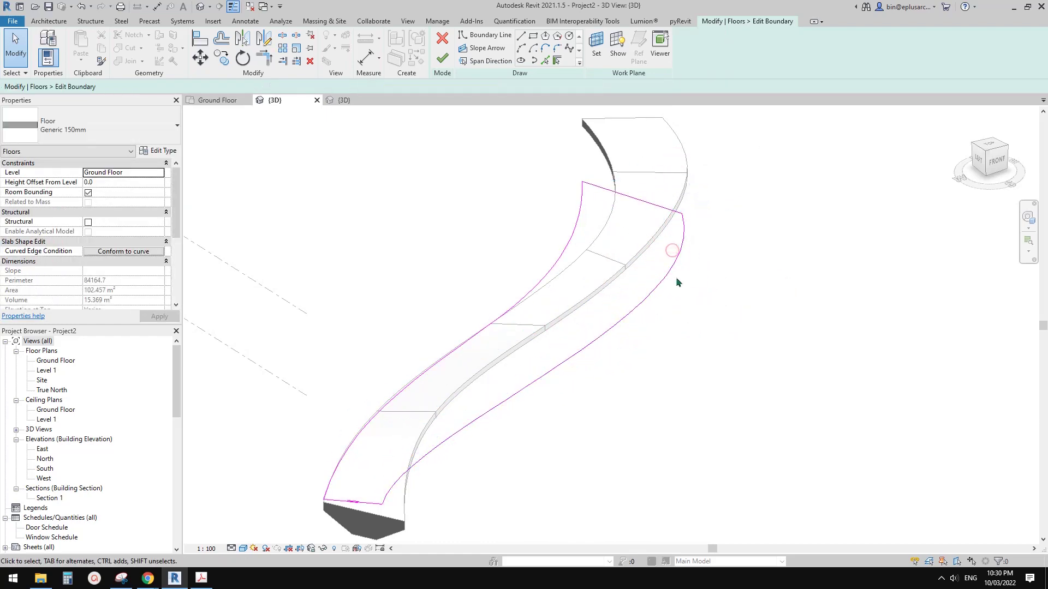
pyautogui.click(717, 316)
pyautogui.moveTo(717, 315); pyautogui.dragTo(653, 256)
pyautogui.click(674, 290)
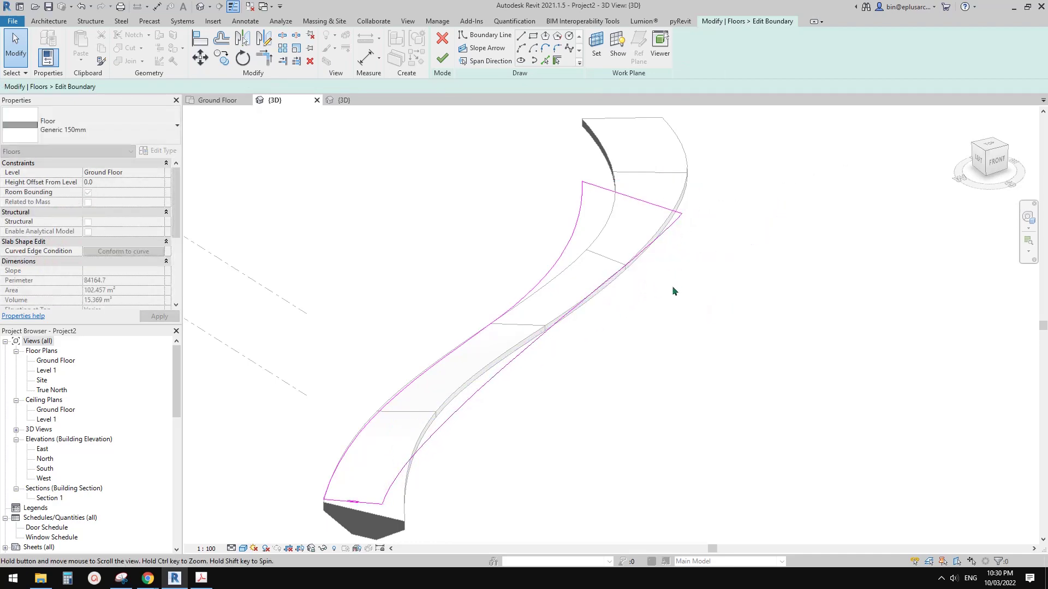
pyautogui.moveTo(674, 290); pyautogui.dragTo(672, 289, button='middle')
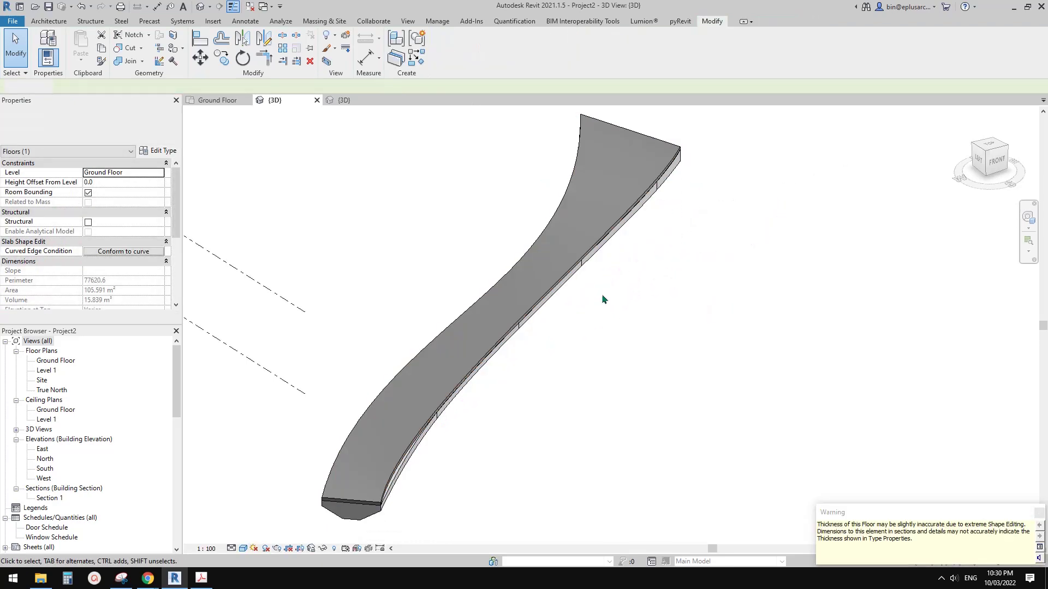
# Examine from below, the side and above how the mass follows the reshaped floor
pyautogui.keyDown('shift'); pyautogui.moveTo(604, 297); pyautogui.dragTo(598, 258, button='middle'); pyautogui.keyUp('shift')
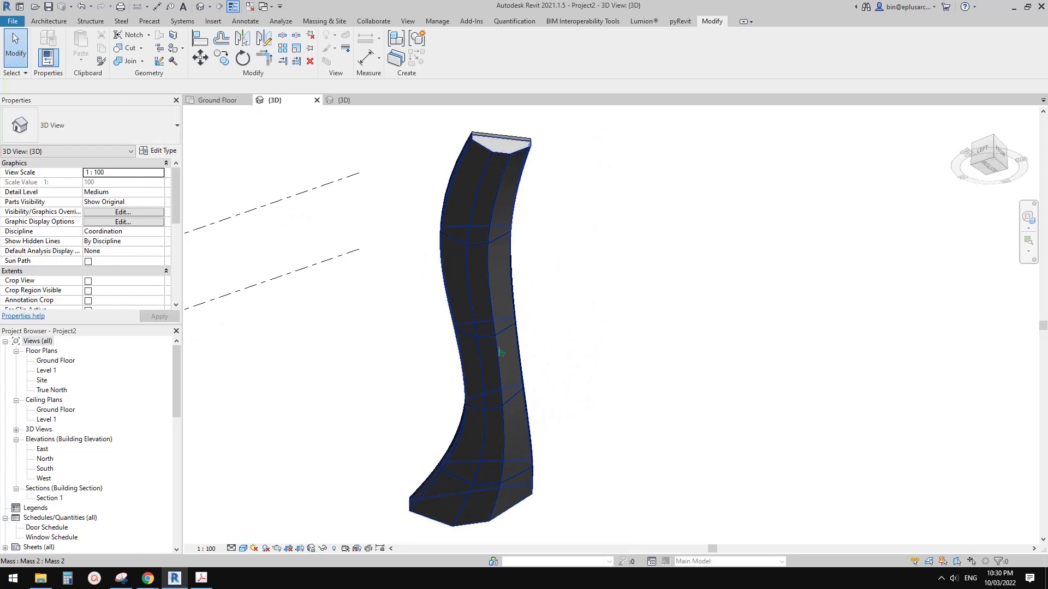
pyautogui.keyDown('shift'); pyautogui.moveTo(499, 352); pyautogui.dragTo(726, 397, button='middle'); pyautogui.keyUp('shift')
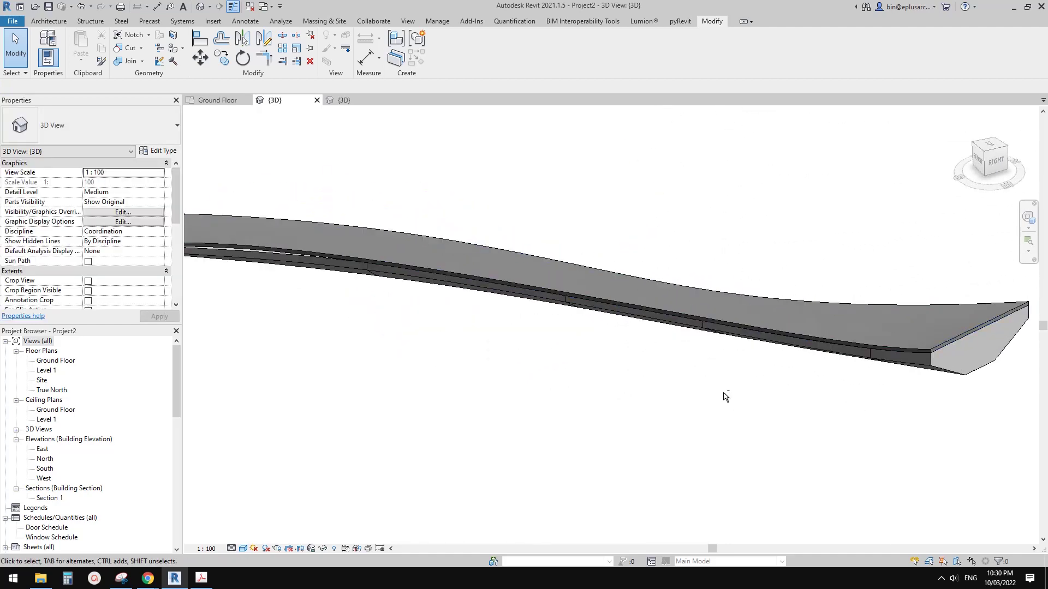
pyautogui.click(696, 319)
pyautogui.press('Escape')
pyautogui.scroll(-3, 702, 331)
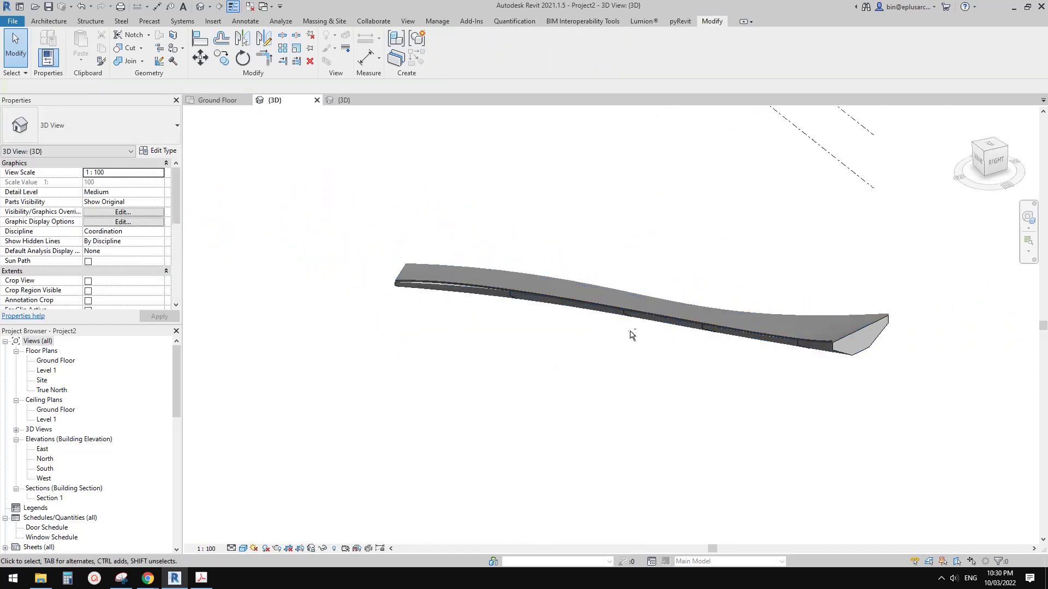
pyautogui.keyDown('shift'); pyautogui.moveTo(632, 335); pyautogui.dragTo(737, 347, button='middle'); pyautogui.keyUp('shift')
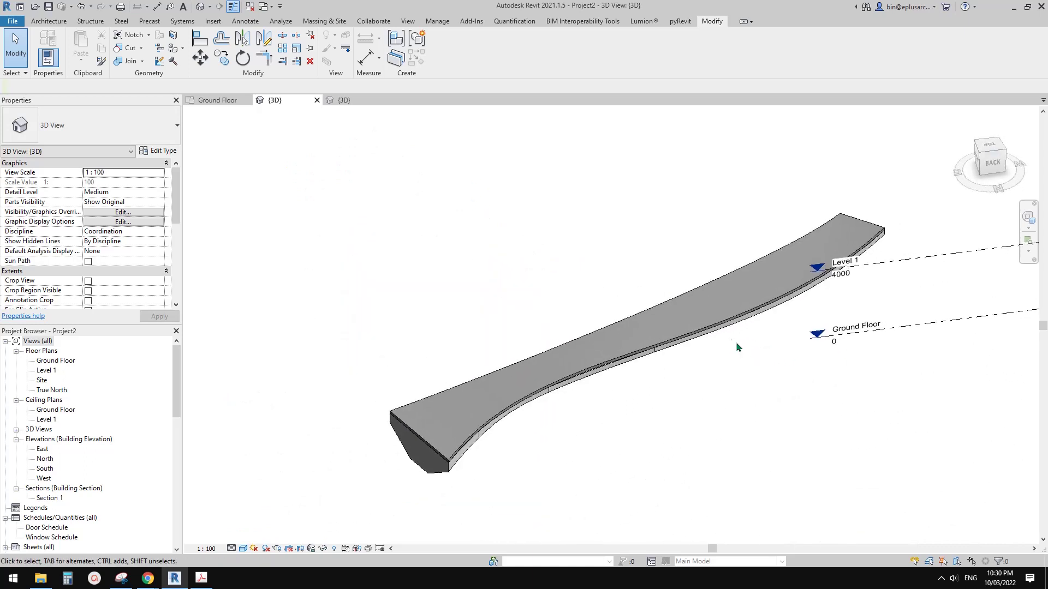